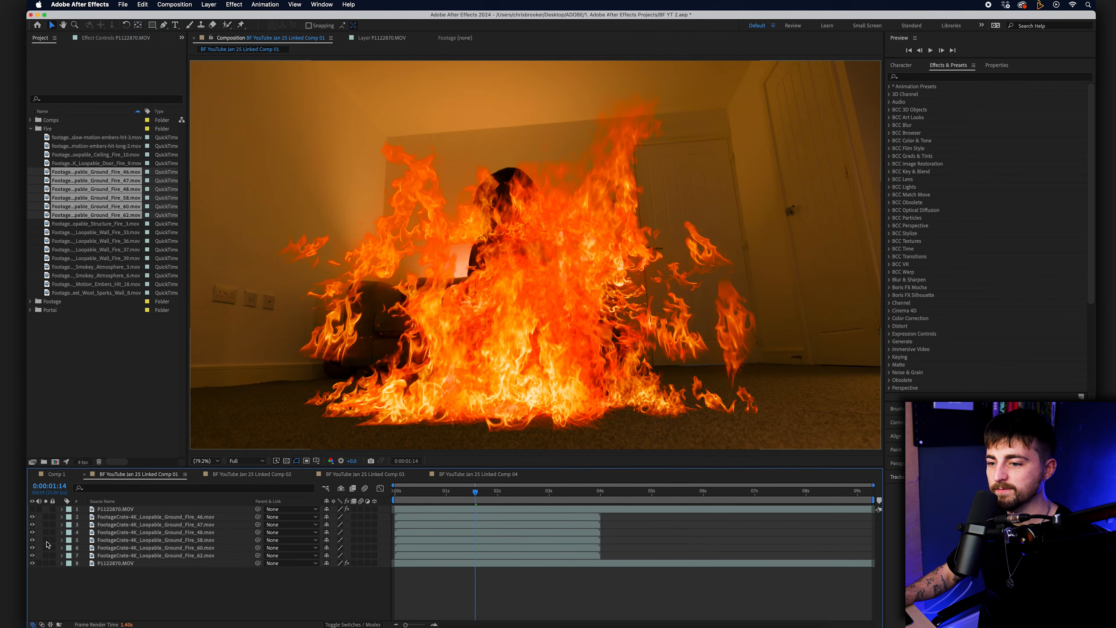
Hide every ground fire layer except Loopable_Ground_Fire_62 and lock both P1122870.MOV layers
left_click_drag(35, 551, 36, 520)
left_click(141, 556)
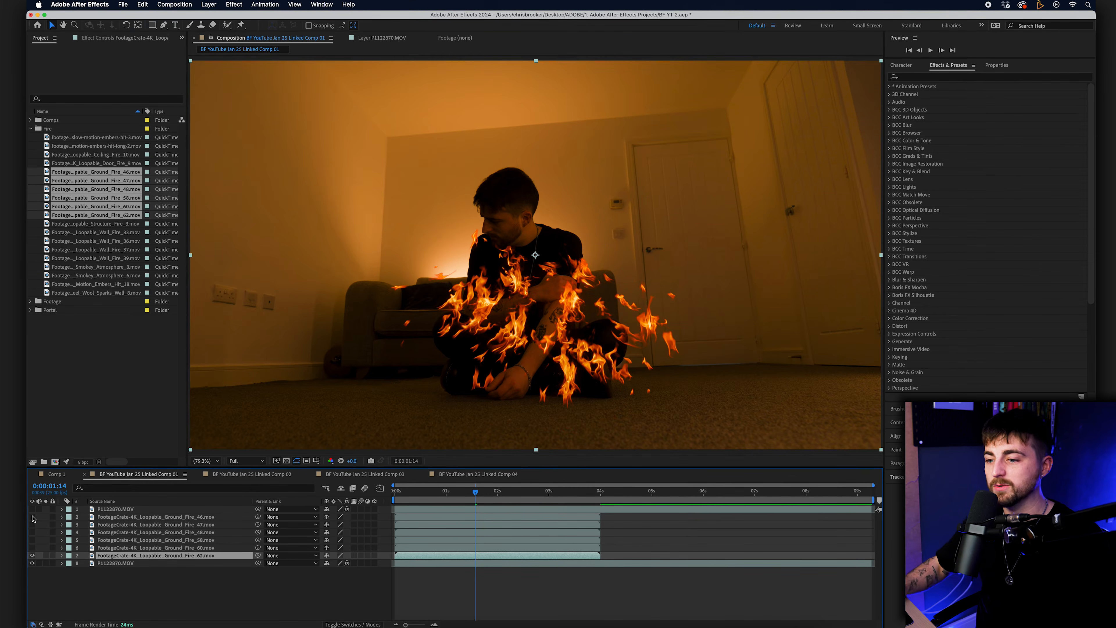
left_click_drag(580, 339, 461, 356)
left_click(62, 565)
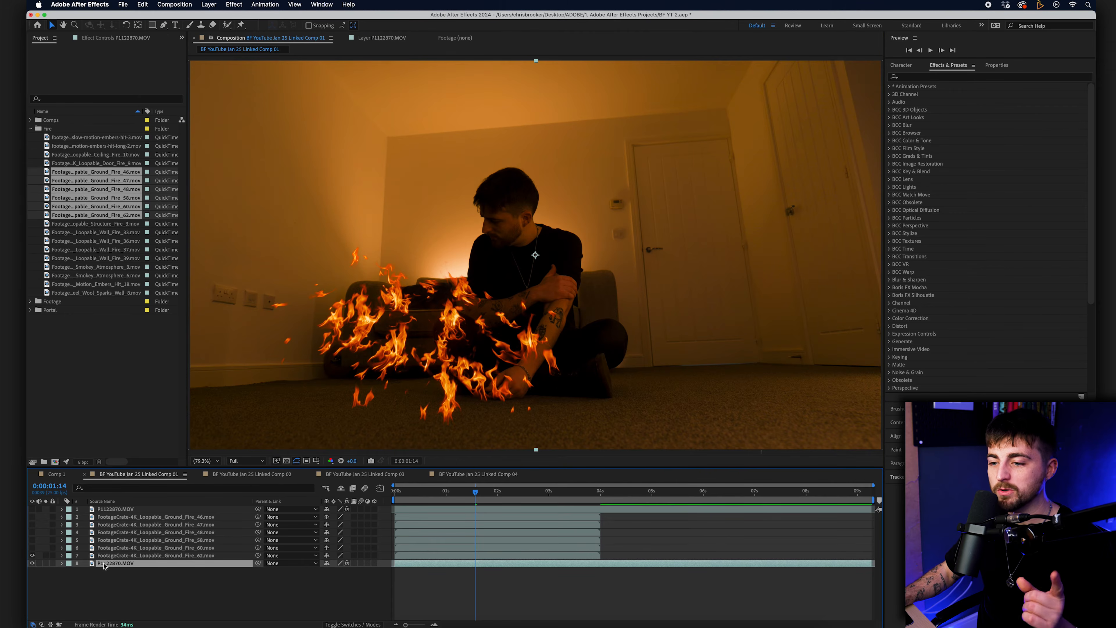
left_click(53, 563)
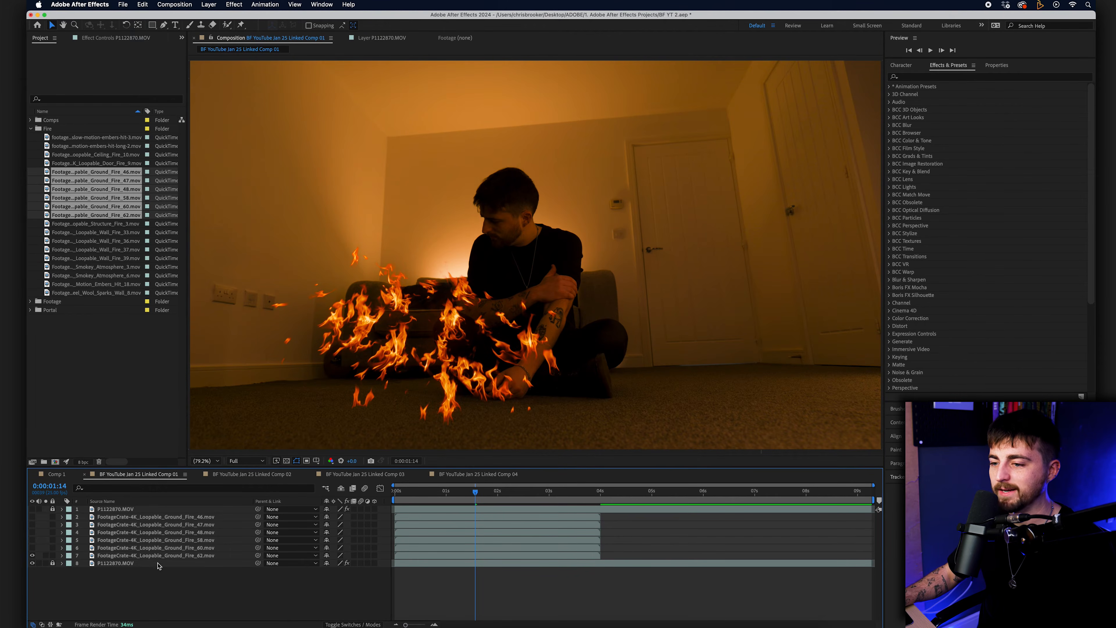
Scale Loopable_Ground_Fire_62 down and place it on the carpet to the right of the seated man
left_click(142, 556)
left_click_drag(426, 341, 353, 387)
left_click_drag(414, 502, 403, 502)
key("space")
left_click_drag(369, 378, 755, 370)
left_click_drag(392, 131, 483, 186)
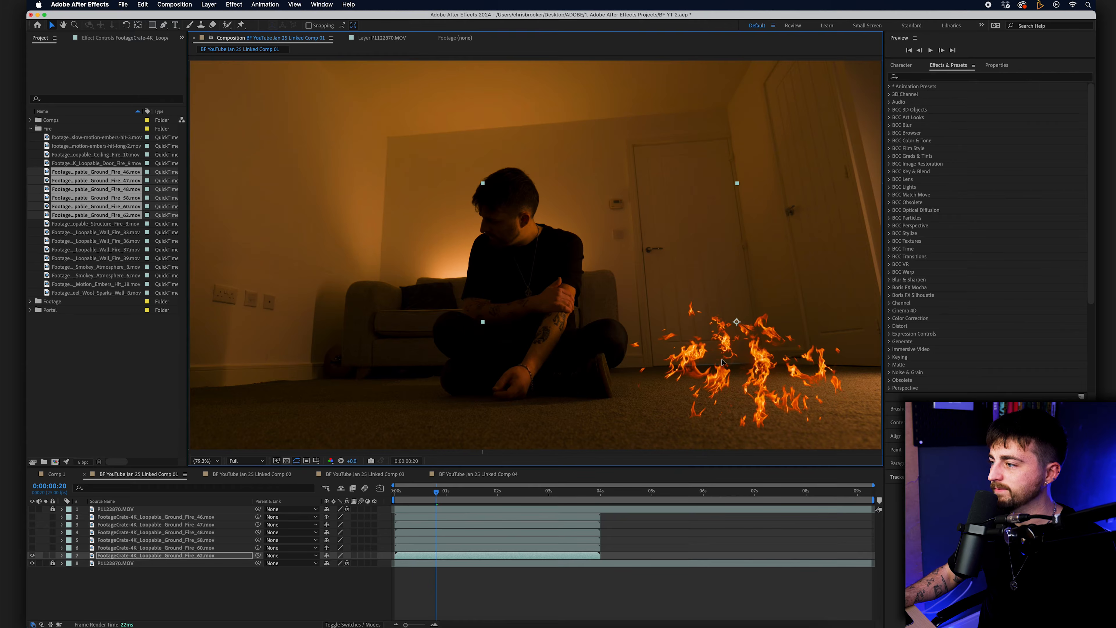
left_click_drag(721, 362, 742, 394)
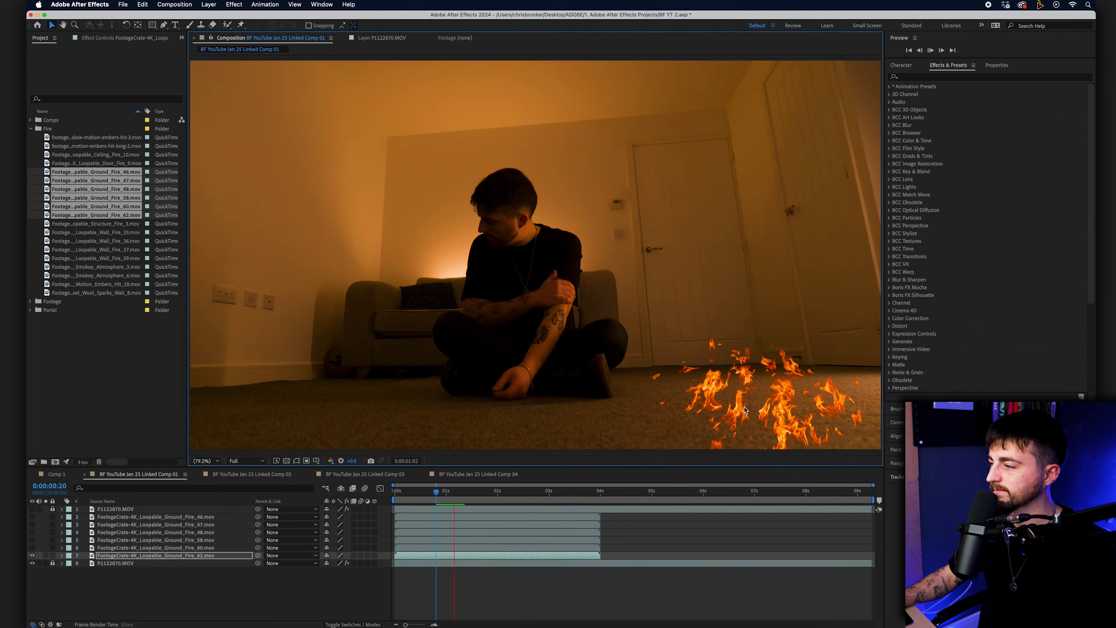
key("space")
left_click_drag(731, 374, 728, 369)
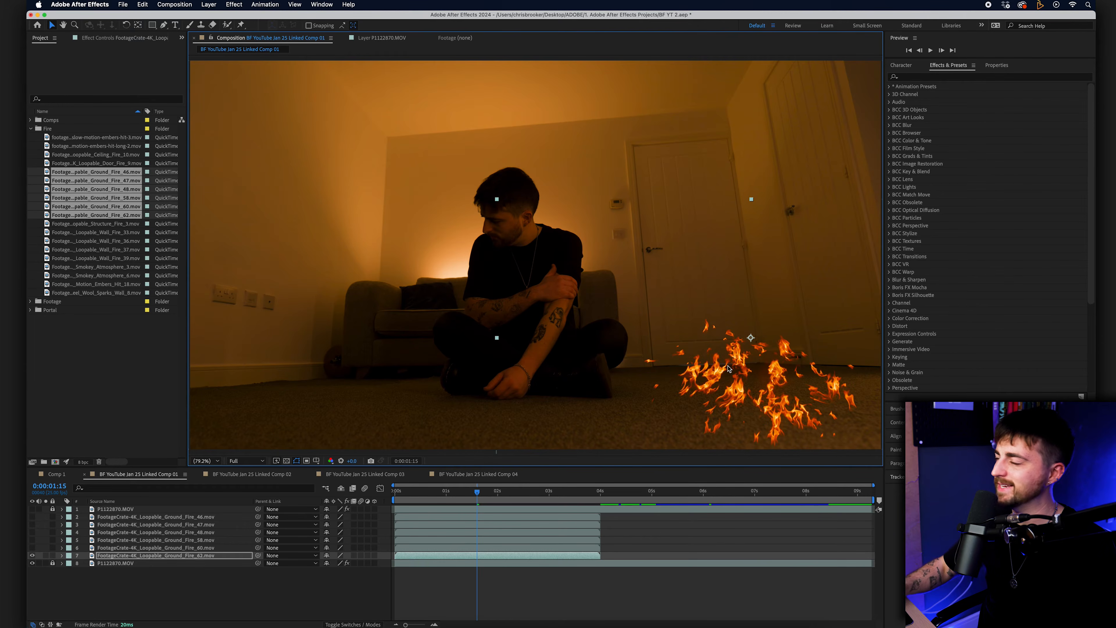
Find the Basic 3D effect and apply it to the Loopable_Ground_Fire_62 layer
left_click(952, 76)
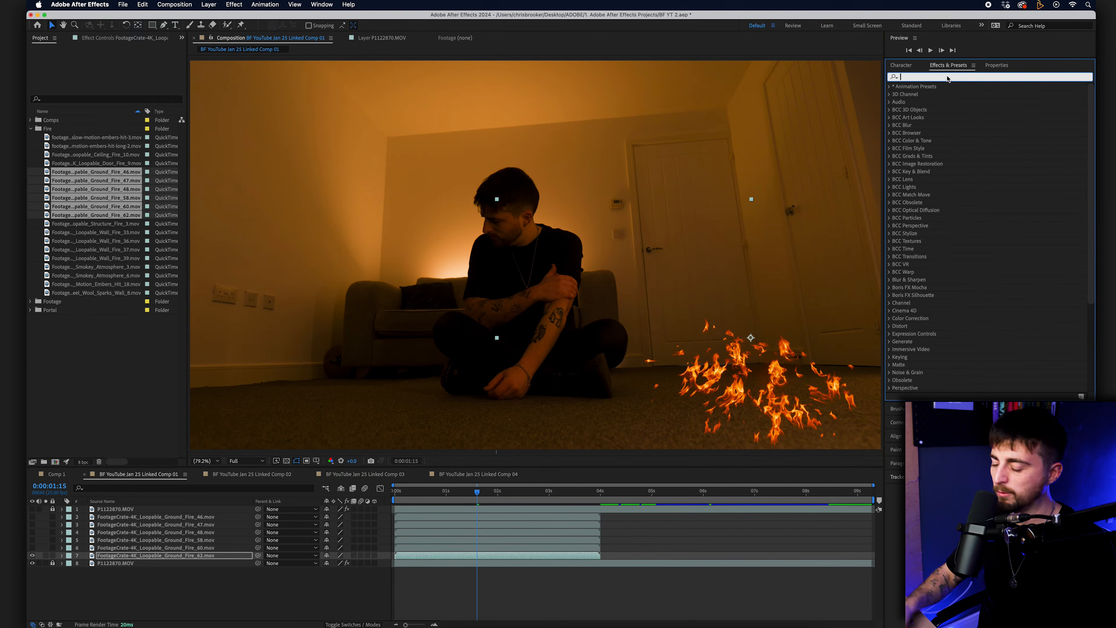
type("basic")
left_click_drag(918, 187, 720, 320)
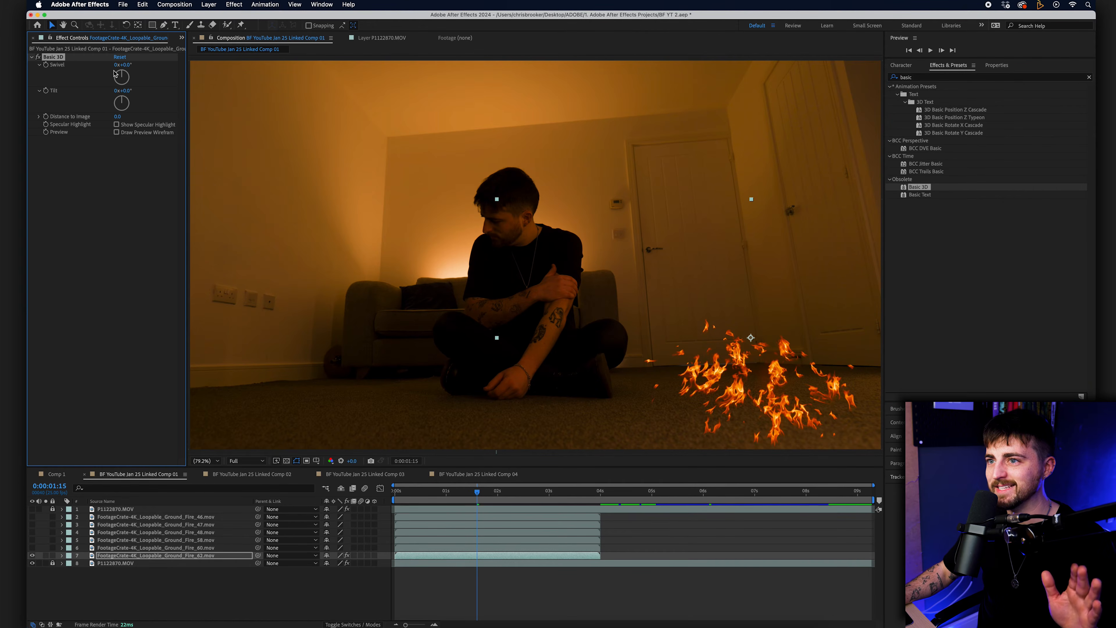
Set the Basic 3D tilt of Loopable_Ground_Fire_62 to -40° and move the fire lower on the carpet
left_click_drag(124, 75, 120, 101)
key("super+z")
left_click_drag(696, 333, 755, 436)
key("space")
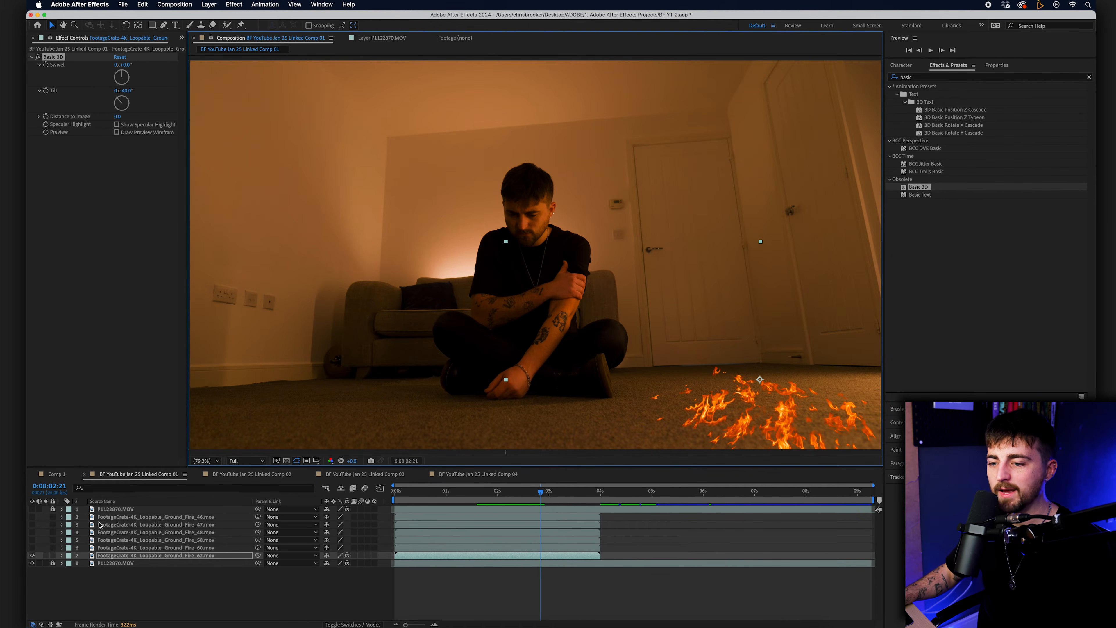
Show Loopable_Ground_Fire_60, move it over the smaller fire in the right foreground and preview it
left_click(32, 547)
left_click(145, 548)
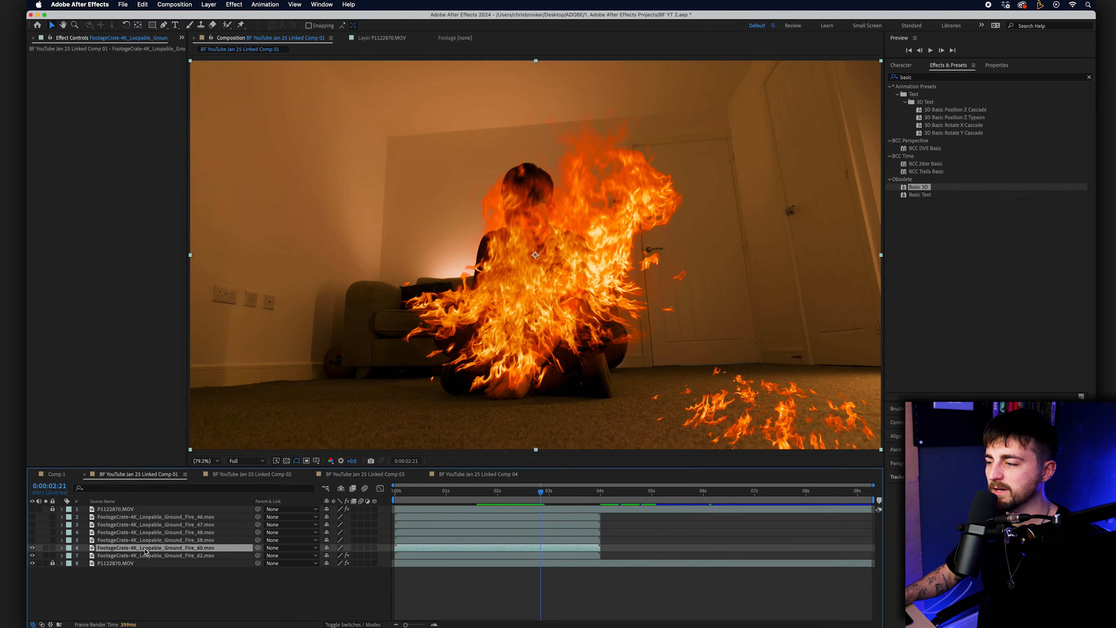
left_click_drag(487, 292, 724, 417)
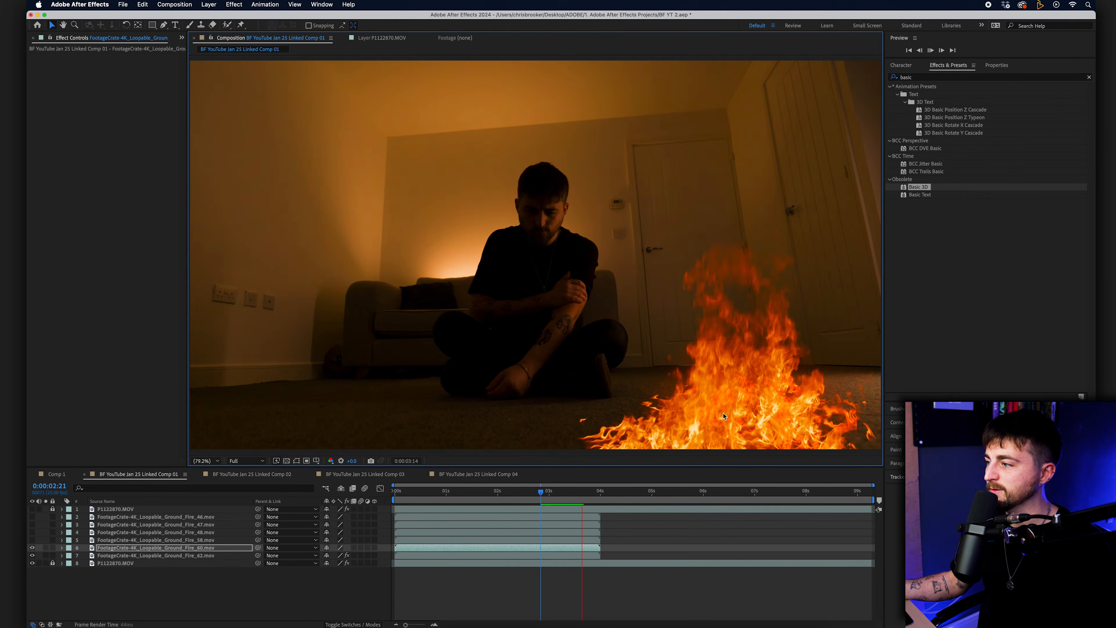
key("space")
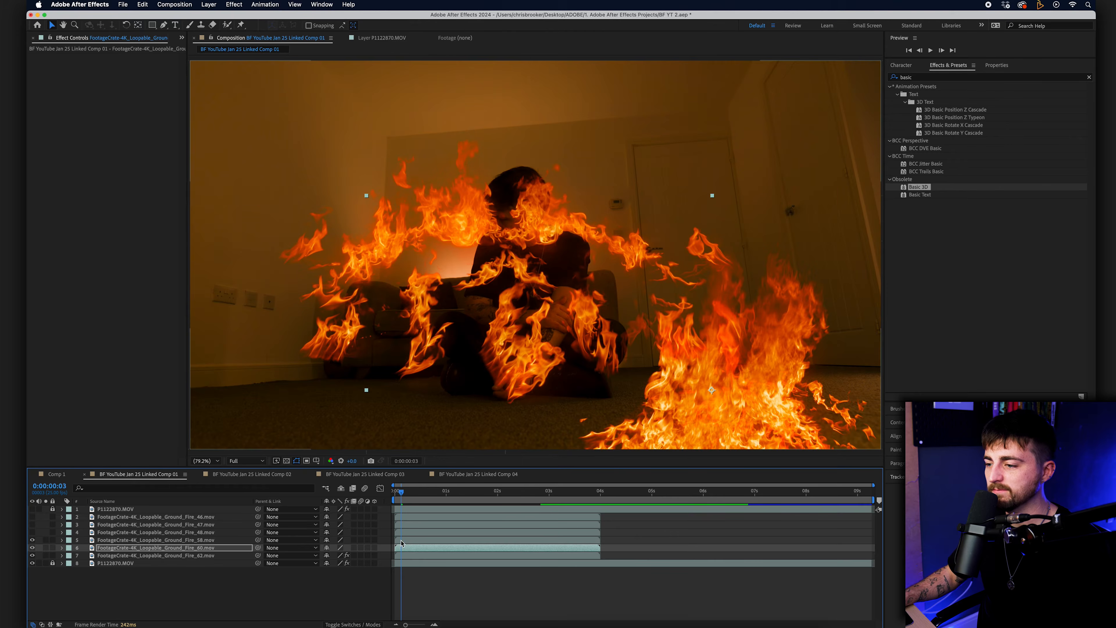
Scale Loopable_Ground_Fire_58 to about half size in the left foreground, and shift Loopable_Ground_Fire_60 further toward the right edge of the shot
left_click(535, 275)
key("s")
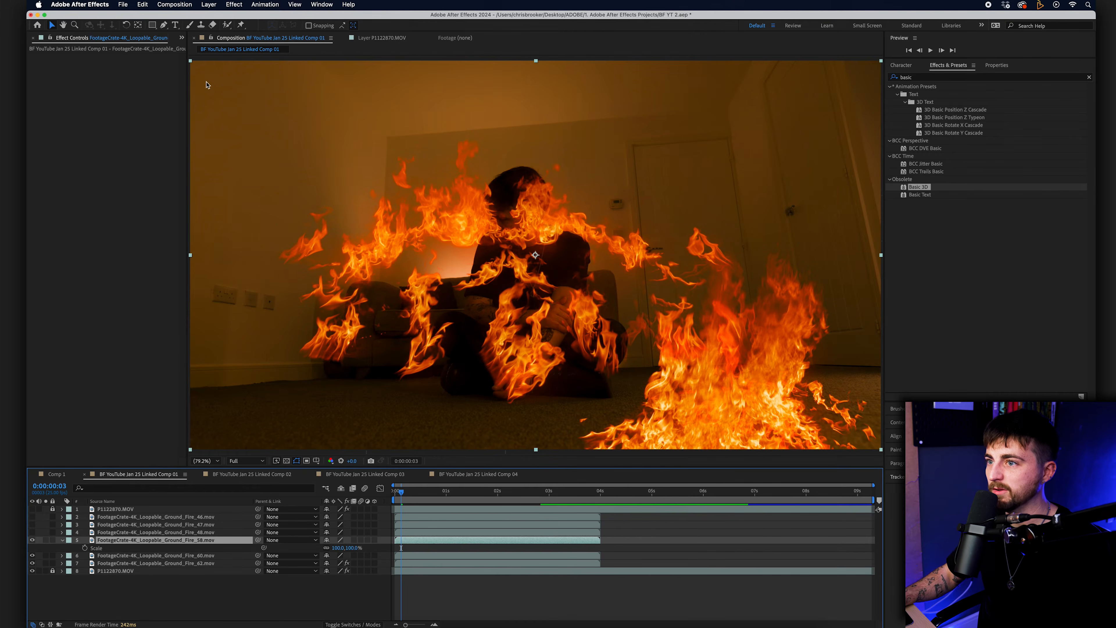
left_click_drag(319, 546, 303, 547)
left_click_drag(310, 129, 260, 429)
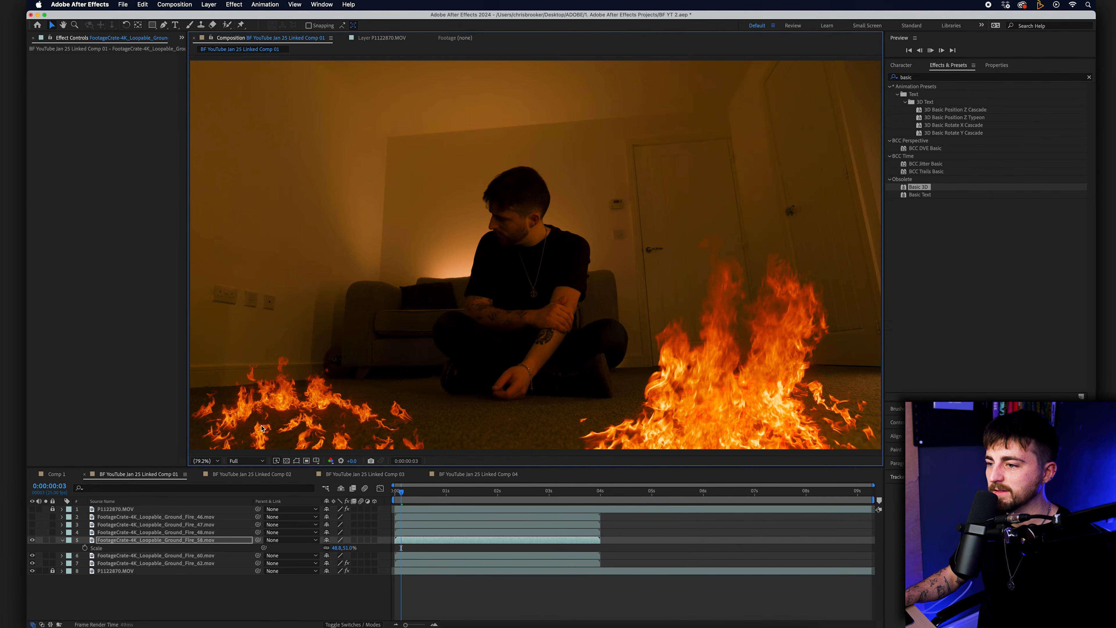
key("space")
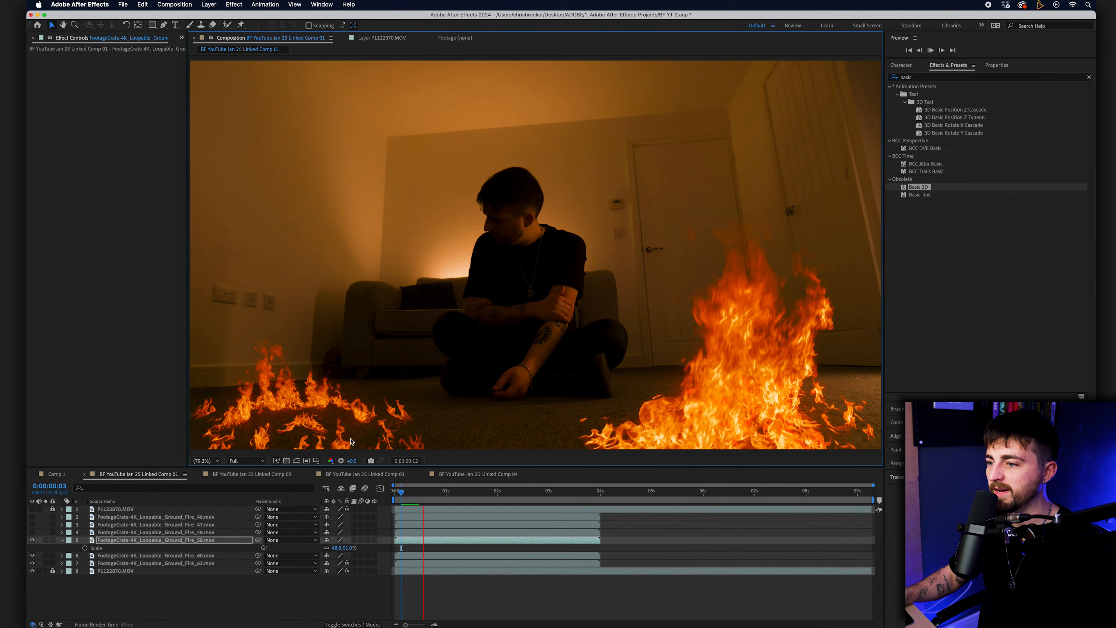
left_click_drag(688, 370, 817, 399)
Show Loopable_Ground_Fire_48 and position it across the floor in front of the man, previewing the result
left_click_drag(32, 539, 32, 532)
left_click(117, 532)
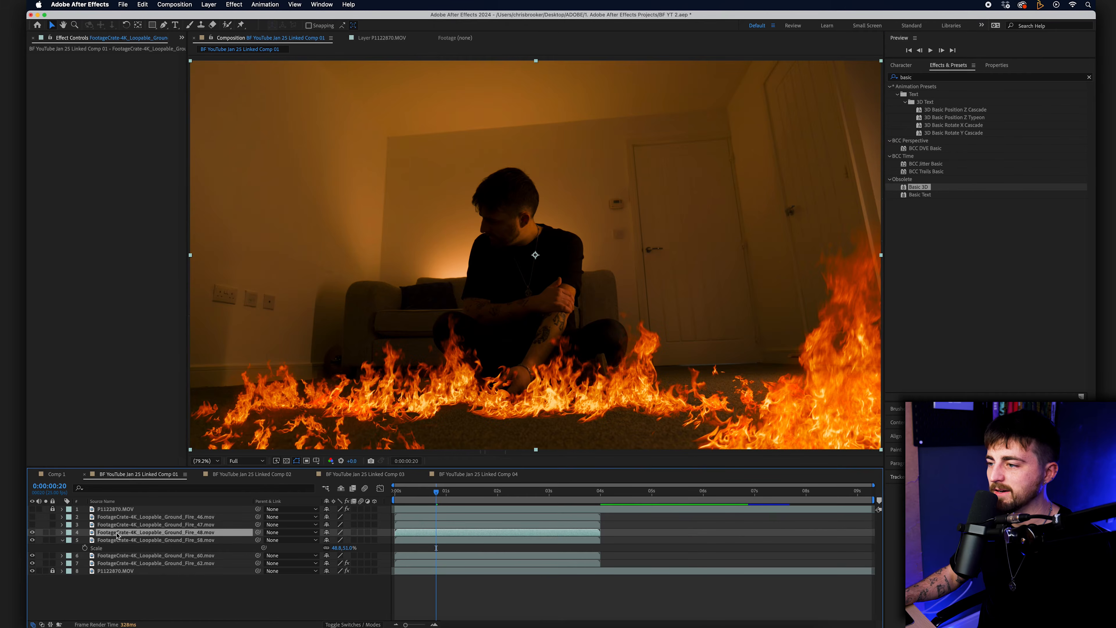
left_click_drag(515, 389, 555, 456)
key("space")
key("space")
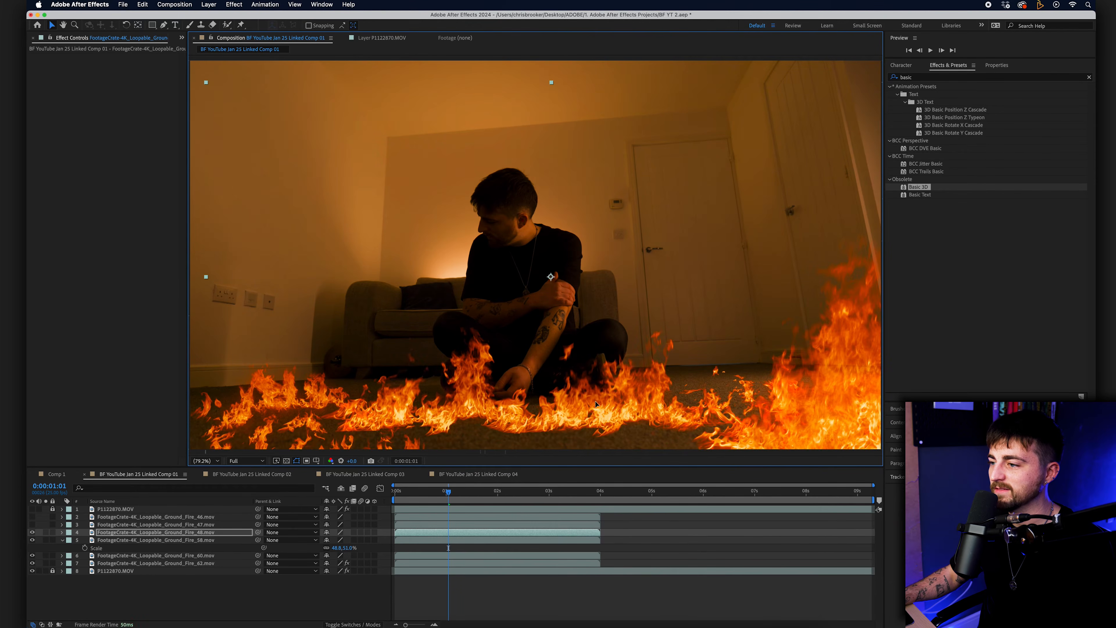
key("space")
Set the scale of Loopable_Ground_Fire_48 to 72% and move it down to the bottom of the frame
key("s")
left_click(338, 539)
type("72")
key("Return")
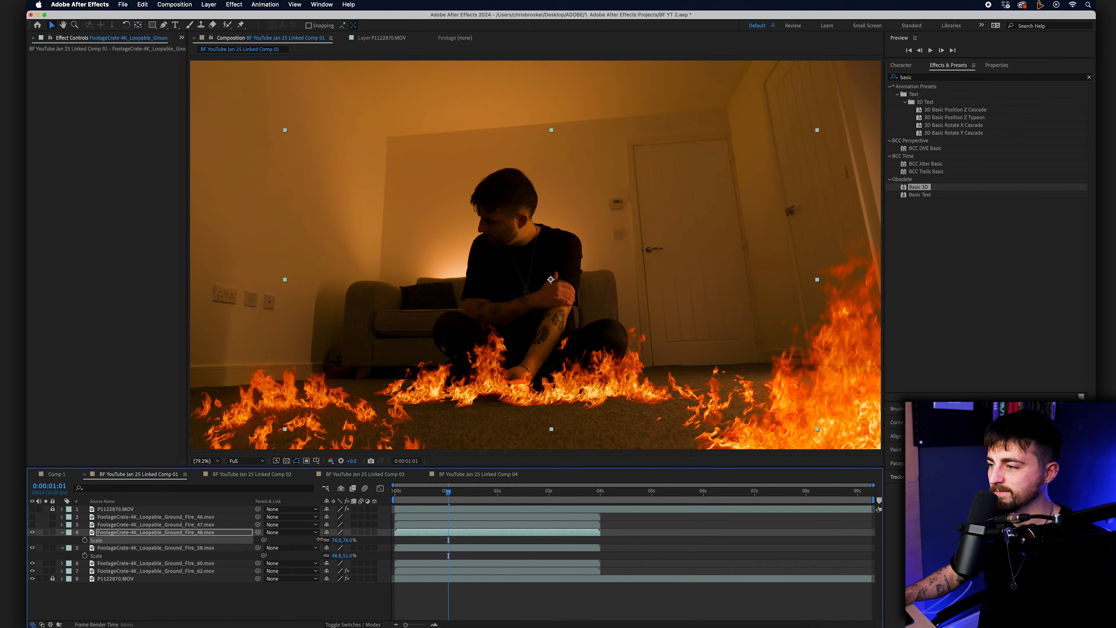
left_click_drag(562, 390, 573, 424)
key("space")
Show Loopable_Ground_Fire_47 and position it in the left foreground over the existing small fire
left_click(32, 524)
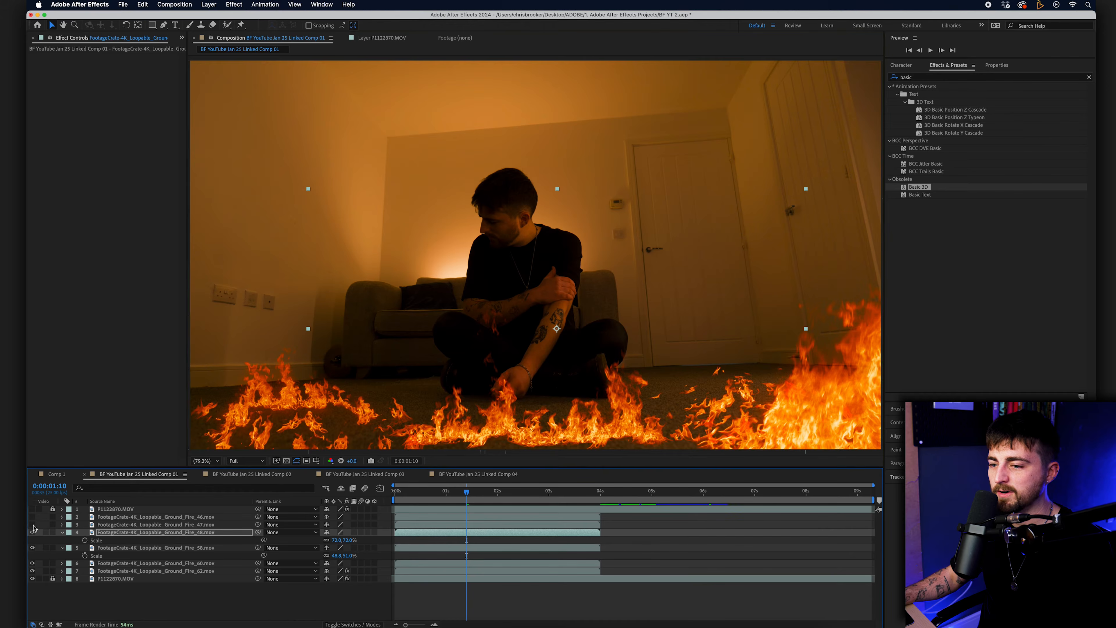
left_click(132, 525)
left_click_drag(419, 386, 225, 457)
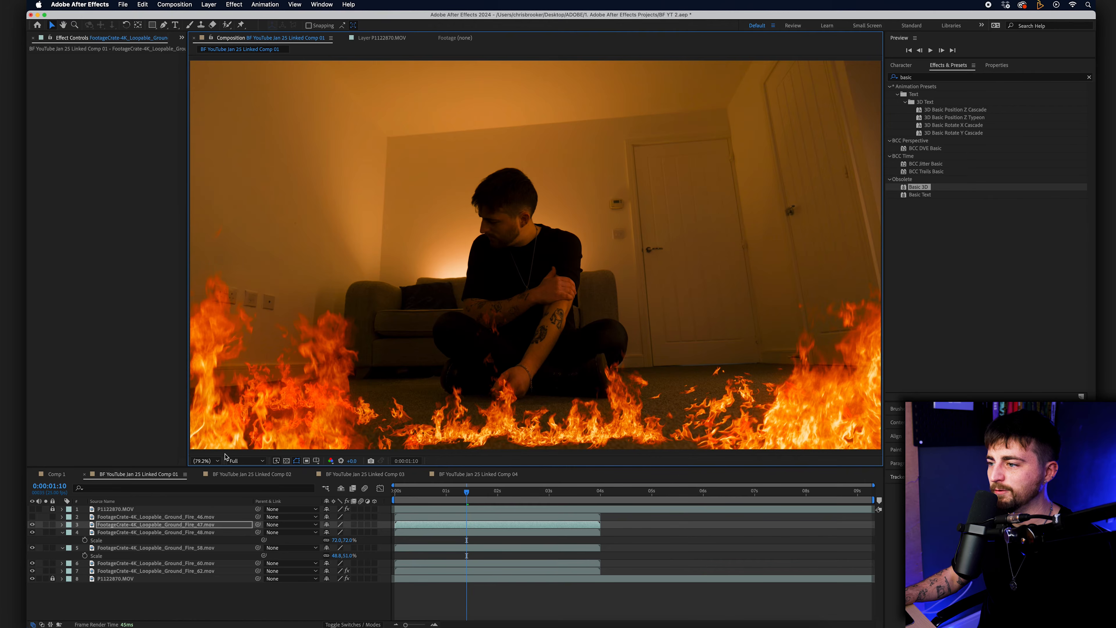
key("space")
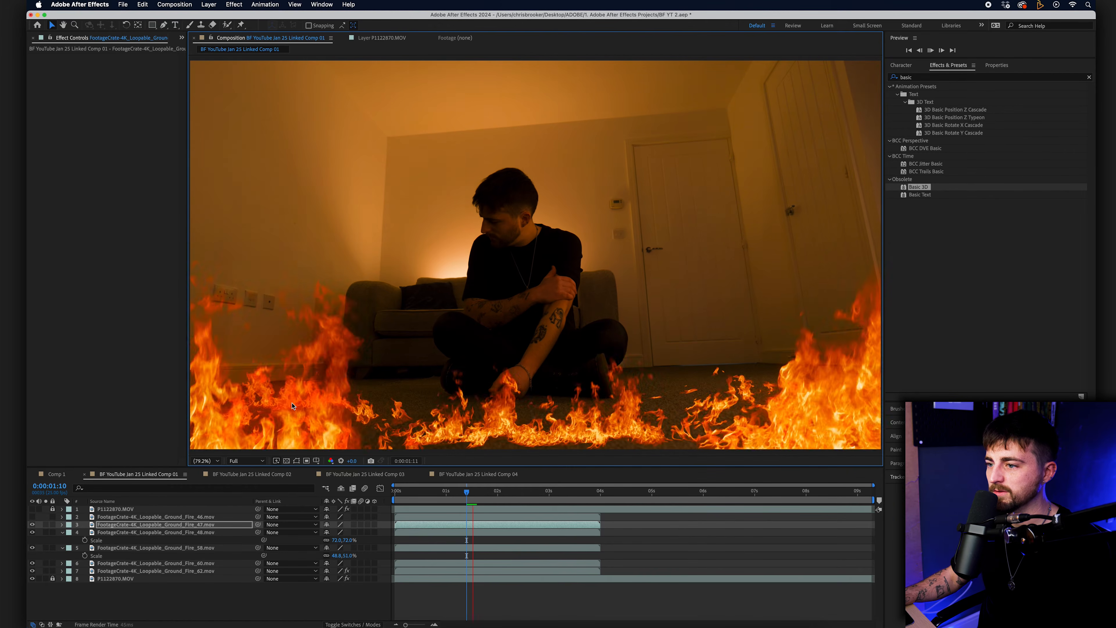
left_click_drag(304, 420, 305, 424)
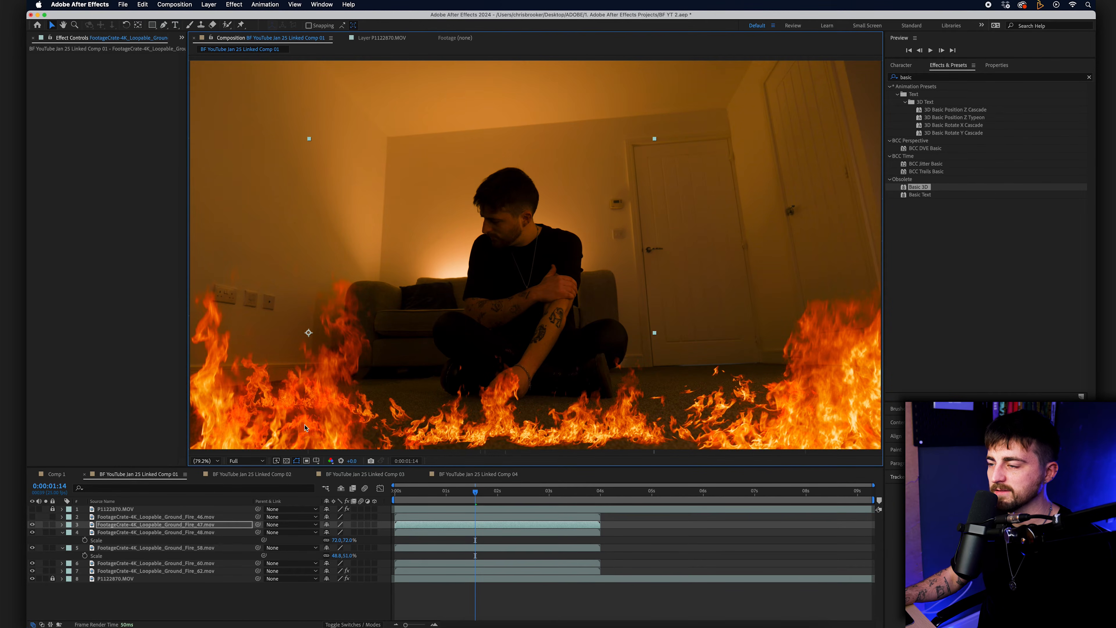
Show Loopable_Ground_Fire_46, position it beside the man's knee on the right and scale it to 123%
left_click(32, 517)
left_click(145, 517)
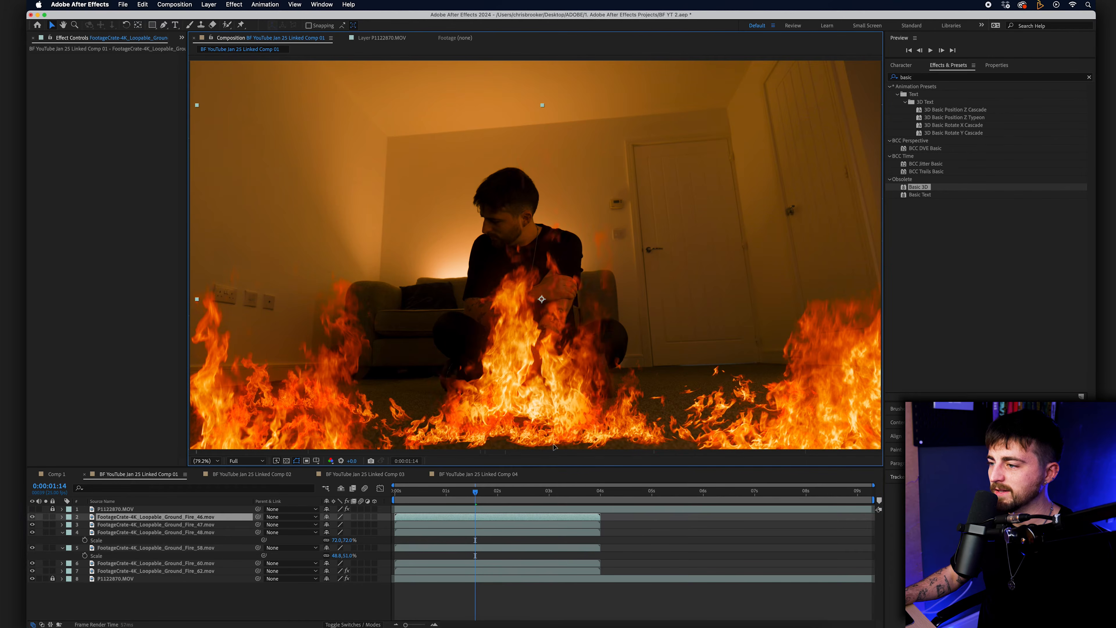
left_click_drag(553, 446, 638, 477)
key("s")
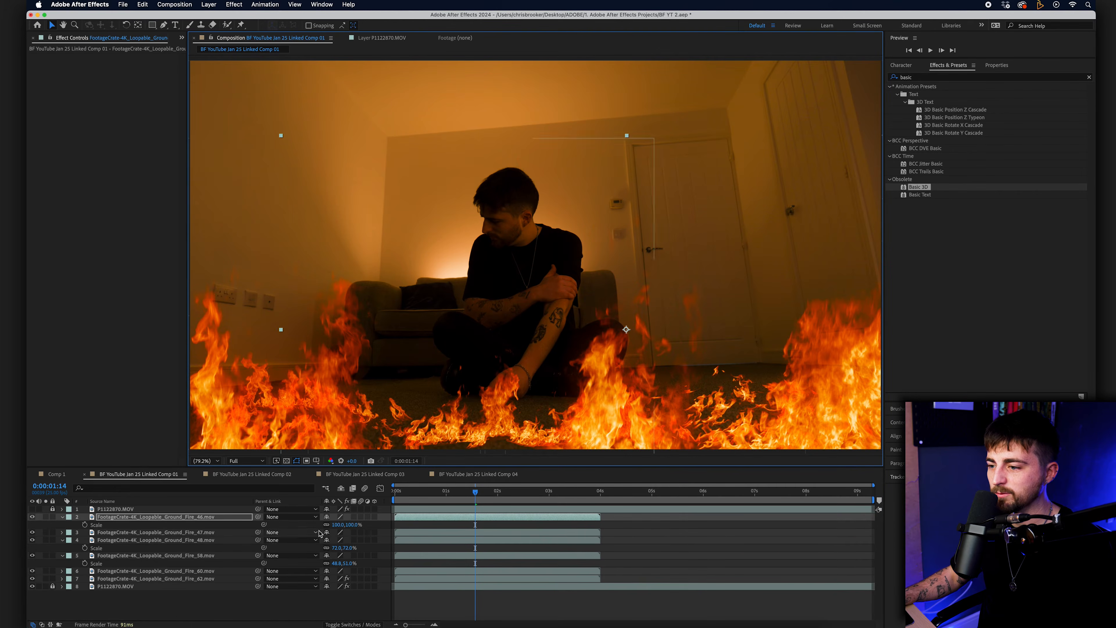
left_click_drag(339, 524, 374, 524)
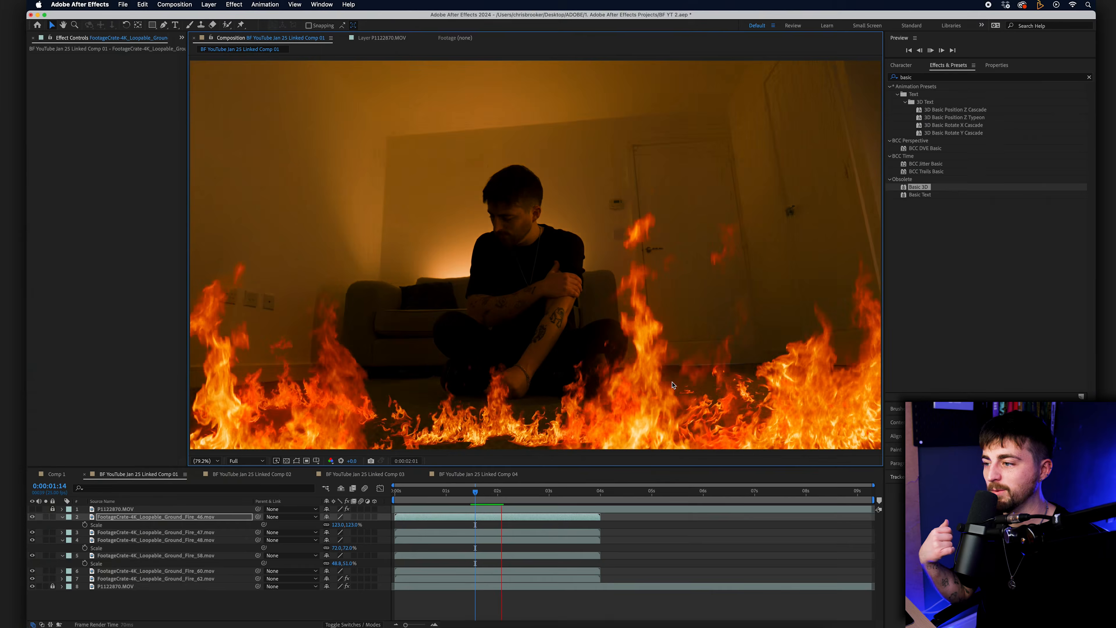
key("space")
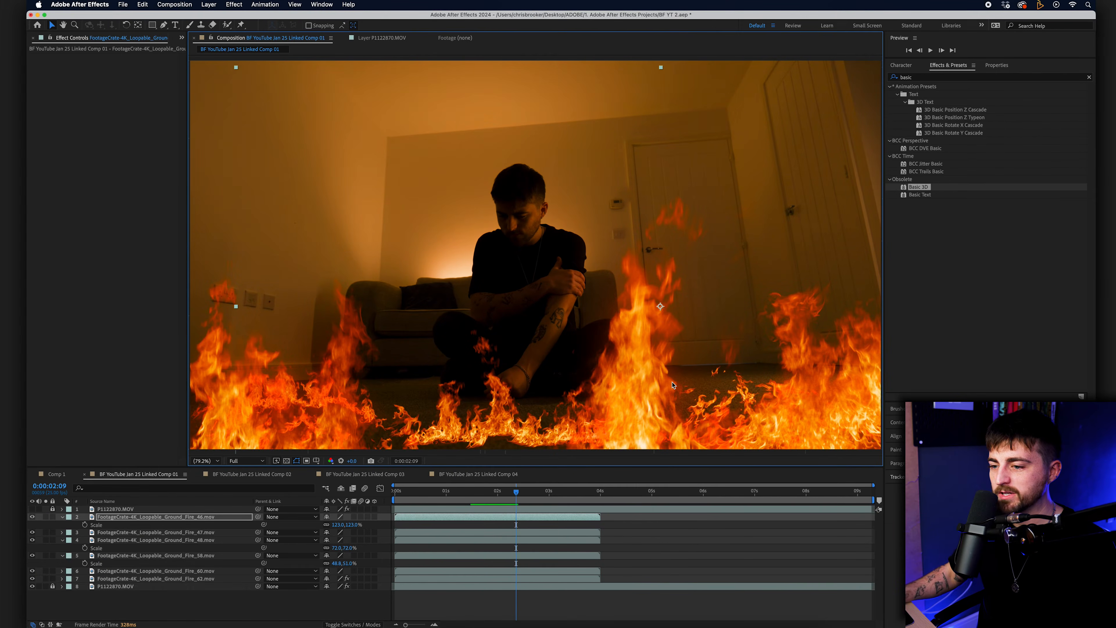
Nudge Loopable_Ground_Fire_48 slightly lower in front of the man and preview the combined ground fires
key("Page_Up")
left_click(479, 424)
left_click_drag(479, 423, 476, 431)
key("space")
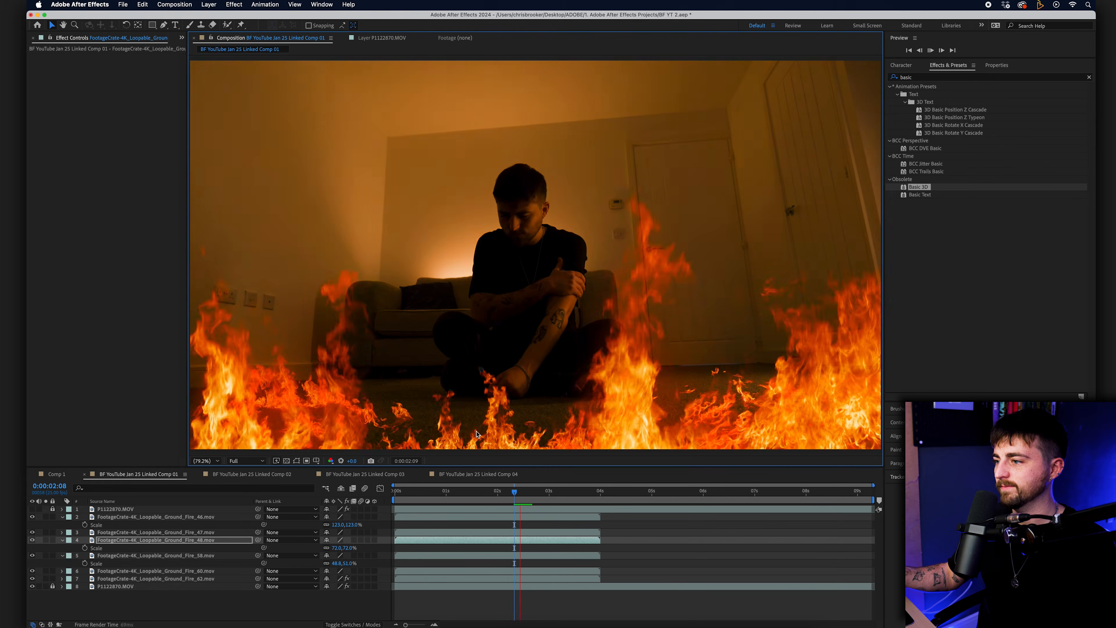
key("space")
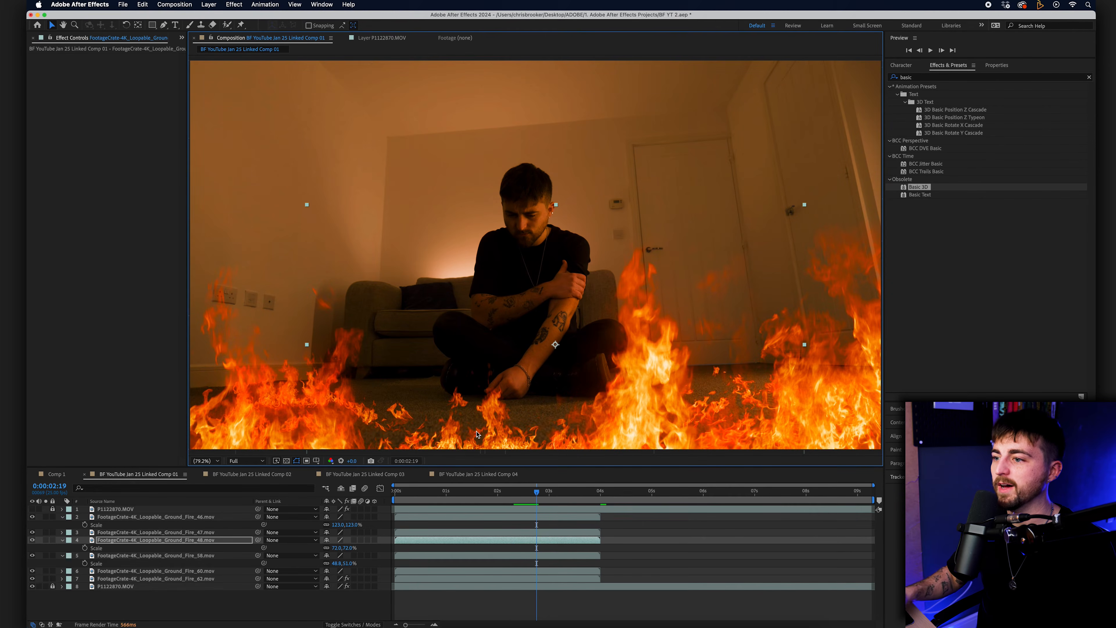
Collapse the expanded scale properties of the ground fire layers in the timeline
left_click(63, 517)
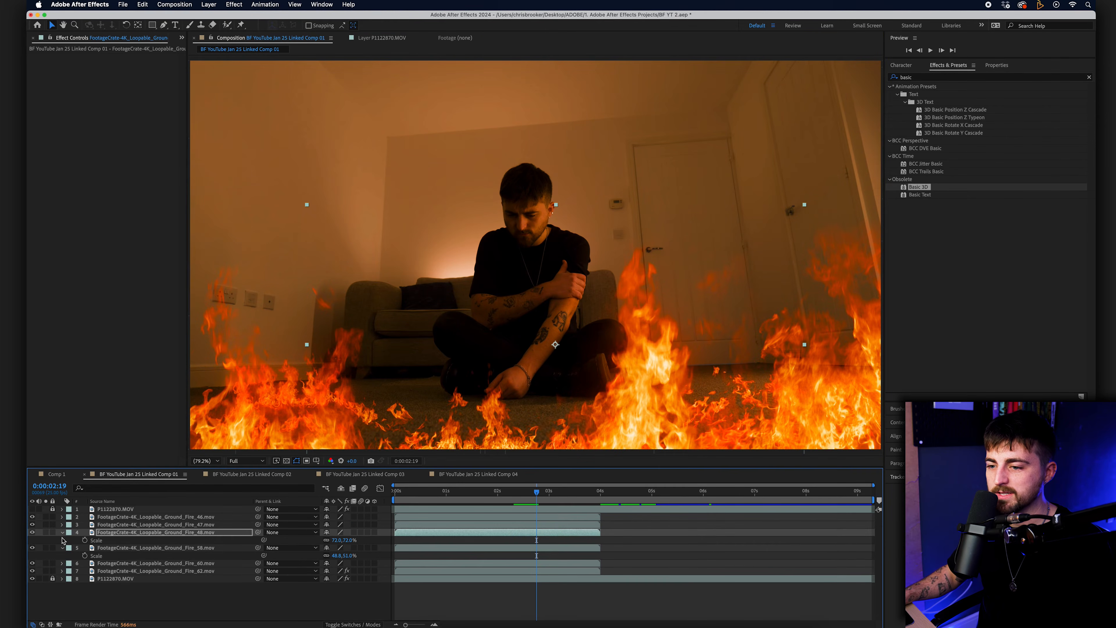
left_click(63, 533)
left_click(63, 540)
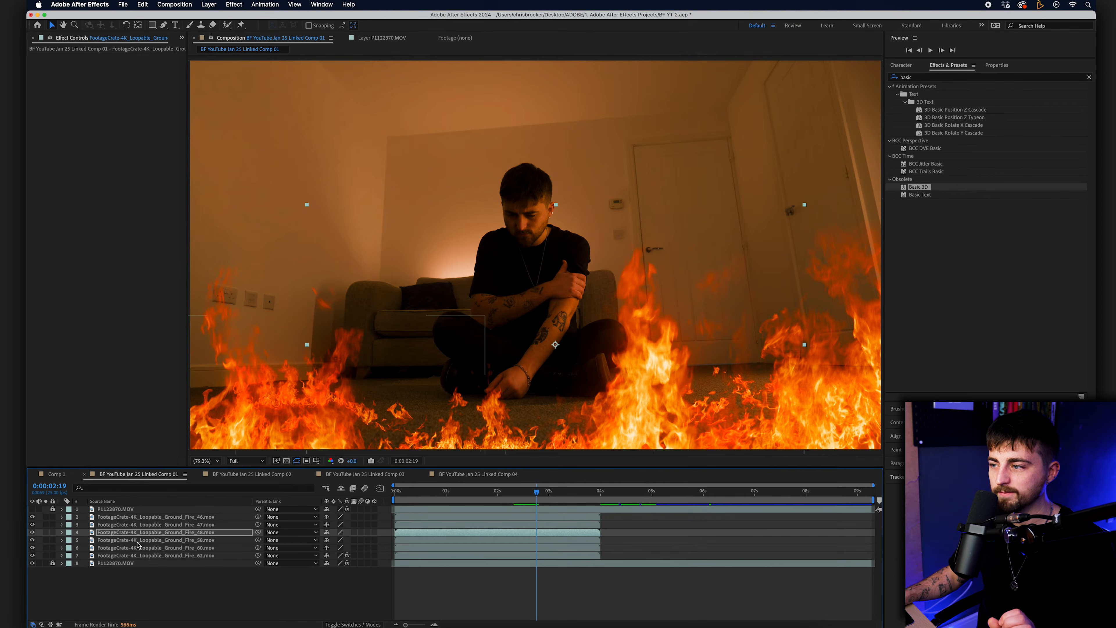
Insert Loopable_Wall_Fire clips 33, 36, 37 and 39 between the ground fires and the background footage, hide them, and select Wall_Fire_33
left_click(156, 517)
left_click(181, 38)
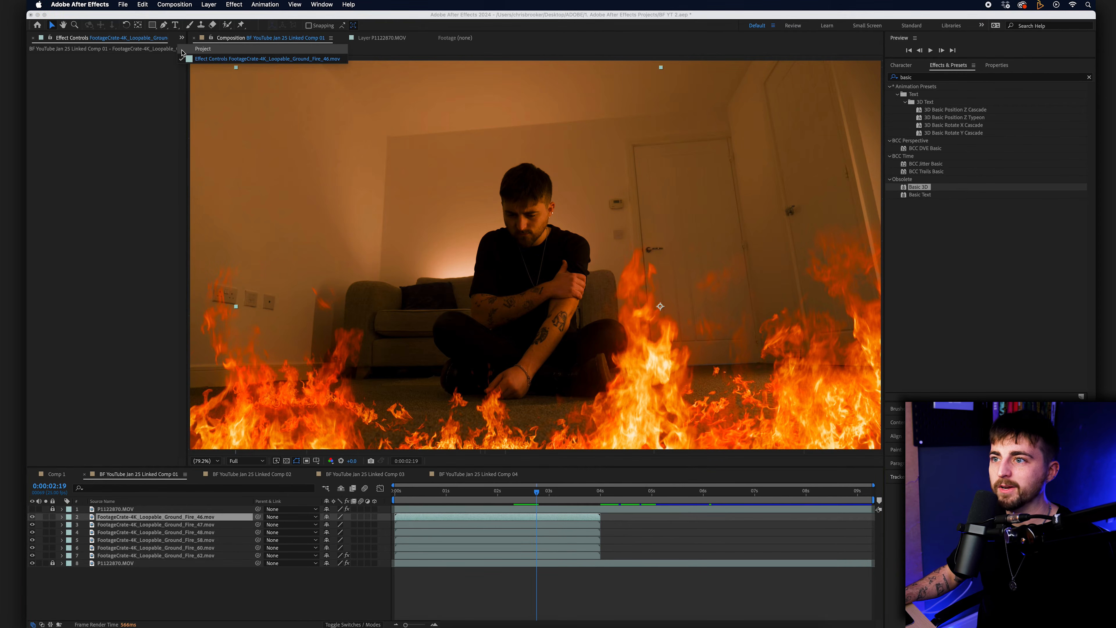
left_click(195, 52)
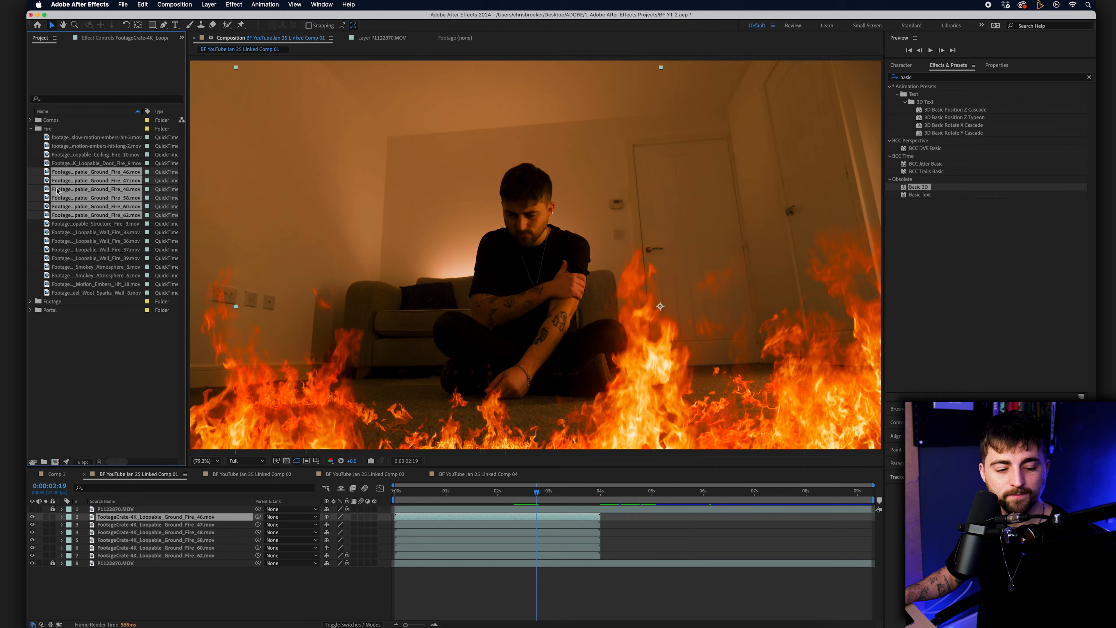
left_click(113, 233)
left_click(117, 259, "shift")
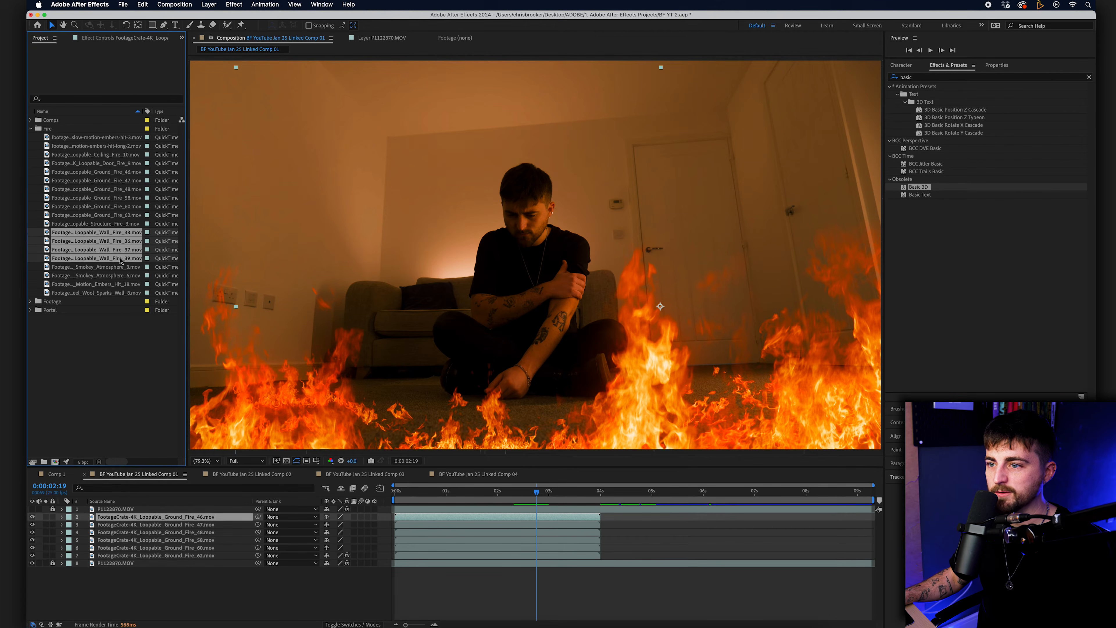
left_click_drag(204, 503, 200, 559)
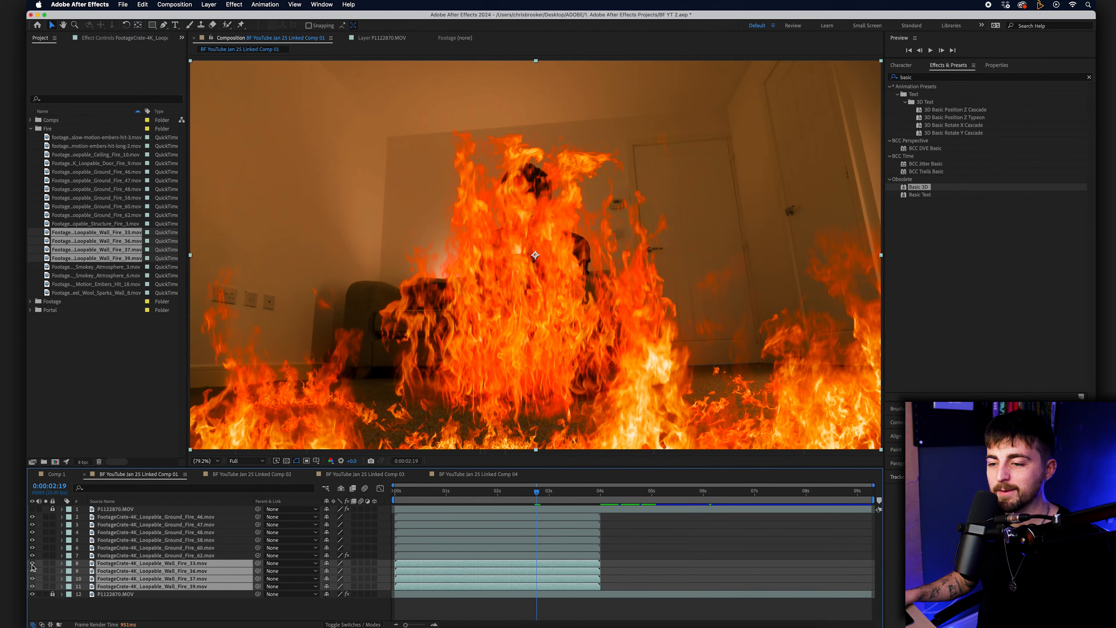
left_click(198, 612)
left_click(182, 566)
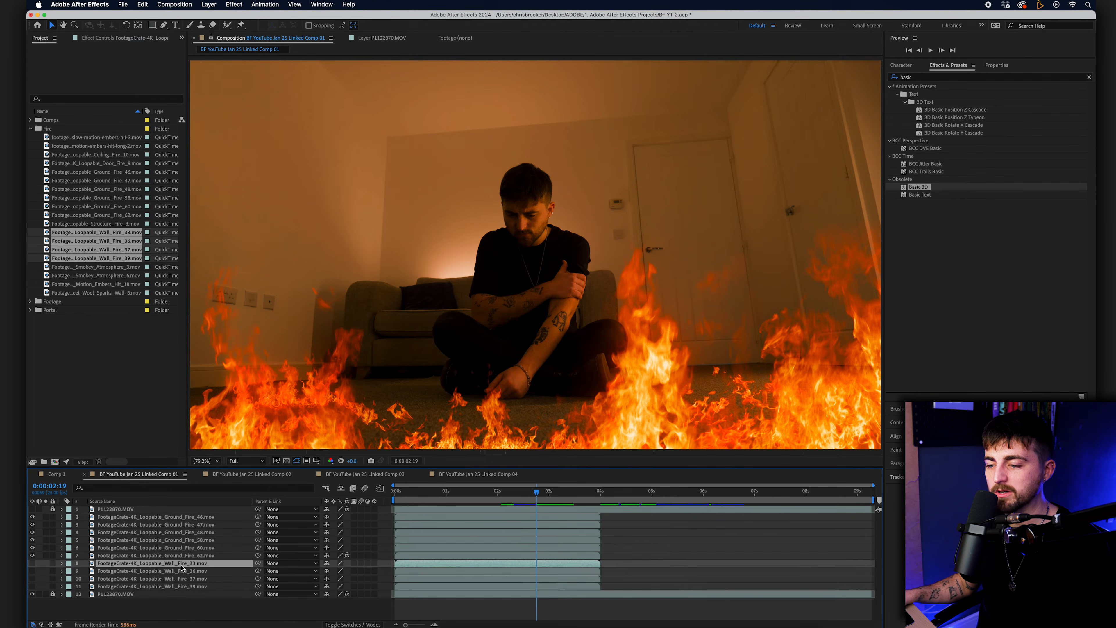
Show Loopable_Wall_Fire_33, move it up onto the back wall behind the man, scale it to 72% and preview it
left_click(30, 564)
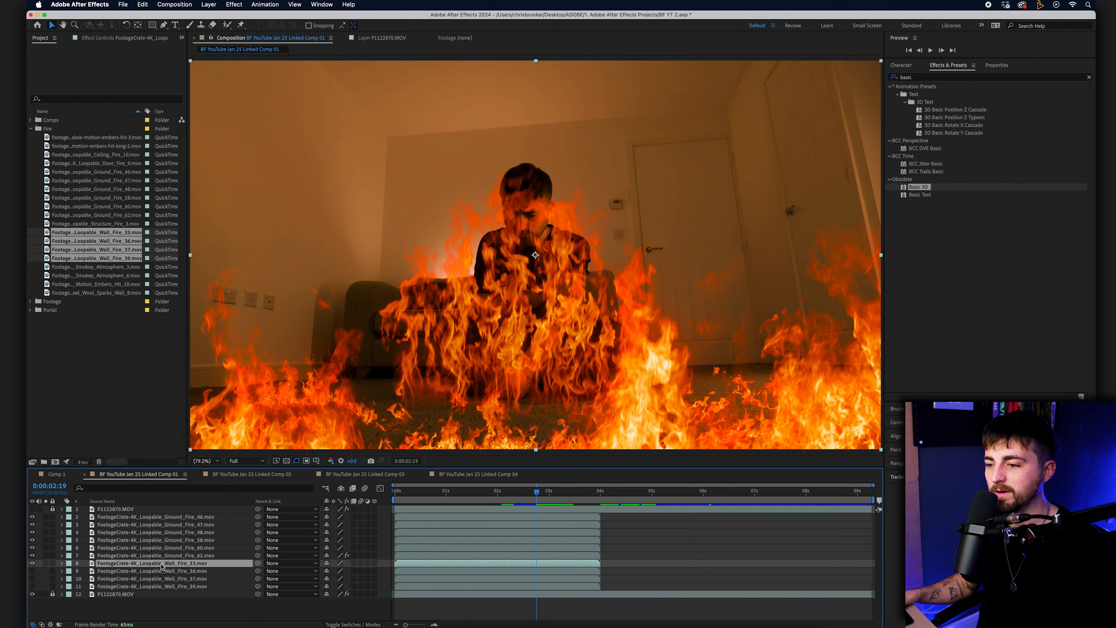
left_click(171, 570)
left_click(194, 564)
left_click_drag(528, 331, 462, 197)
key("s")
left_click_drag(333, 570, 318, 572)
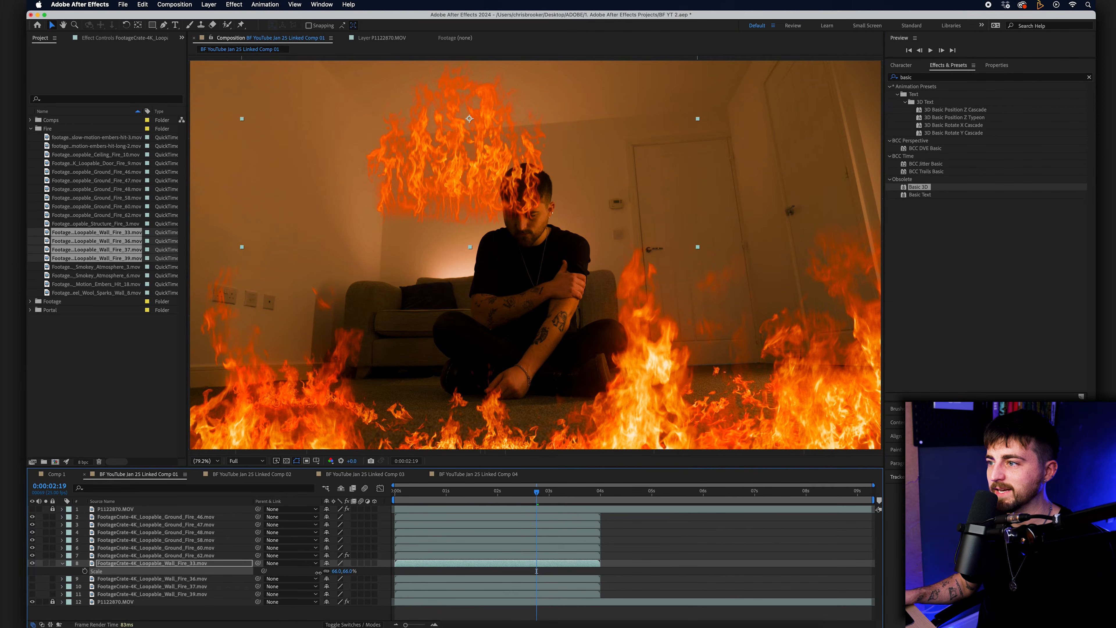
left_click_drag(430, 190, 436, 225)
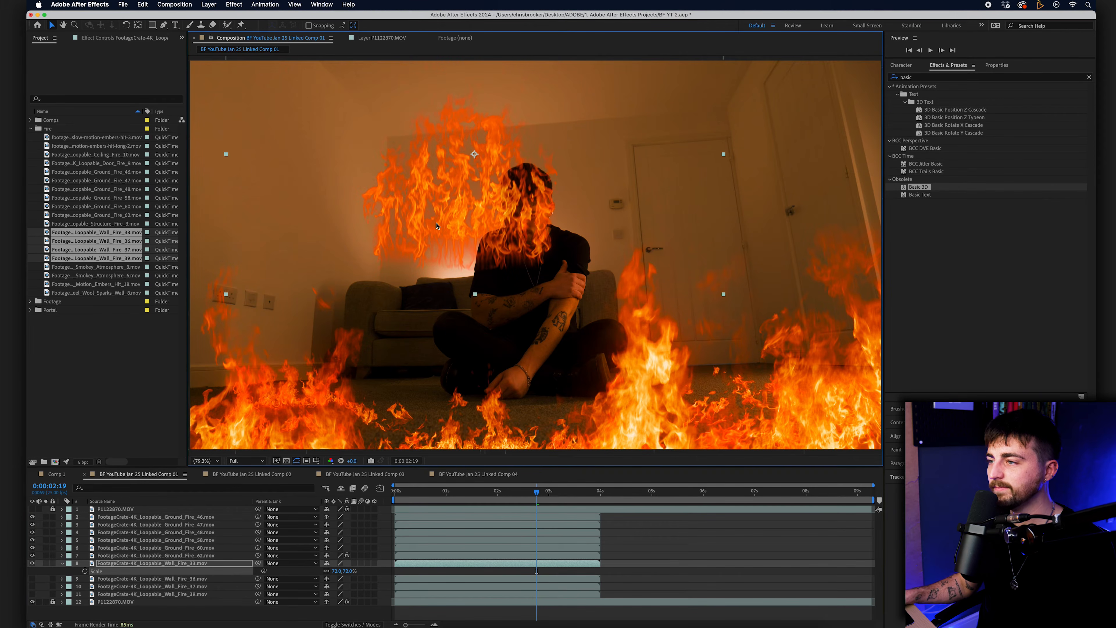
key("space")
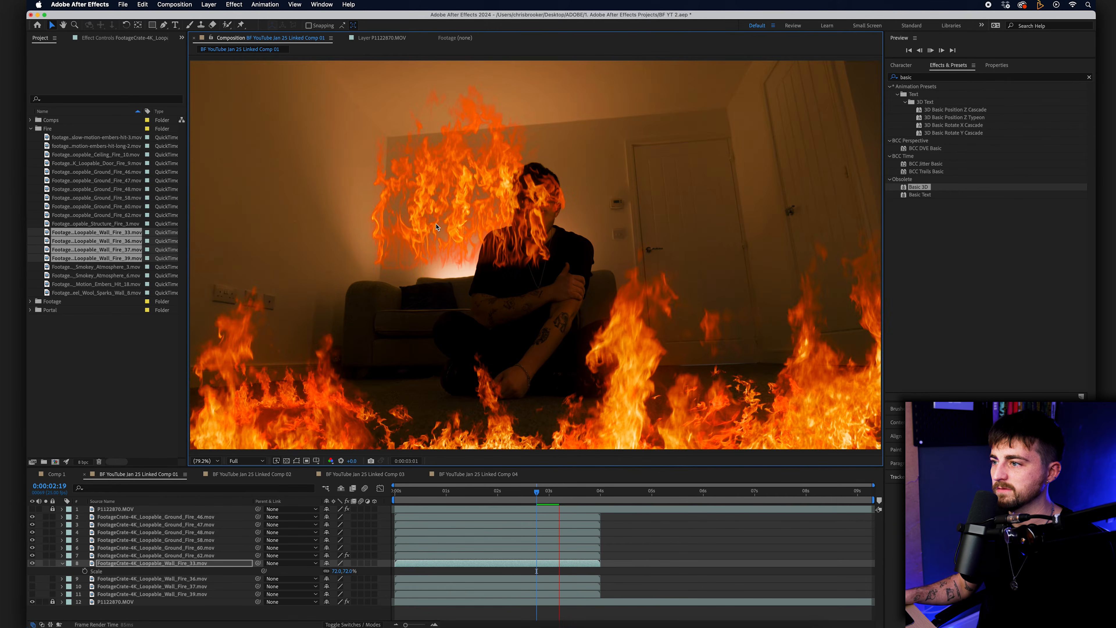
key("space")
Shift Loopable_Wall_Fire_33 slightly right above the sofa and rotate it to -4°
left_click_drag(484, 220, 509, 232)
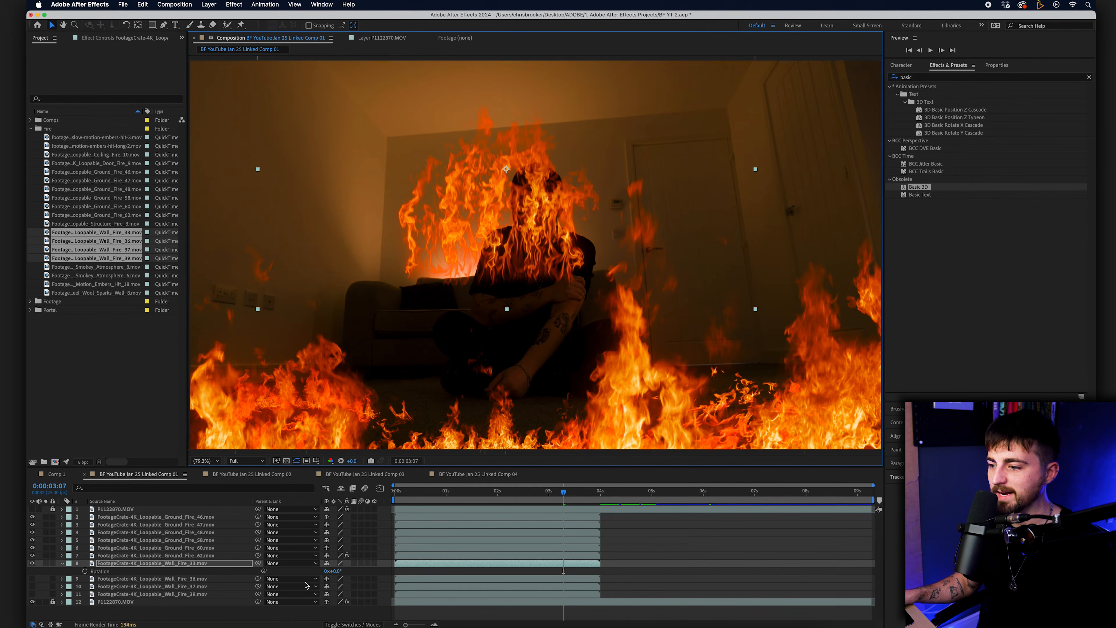
left_click_drag(335, 570, 335, 571)
left_click_drag(562, 268, 562, 263)
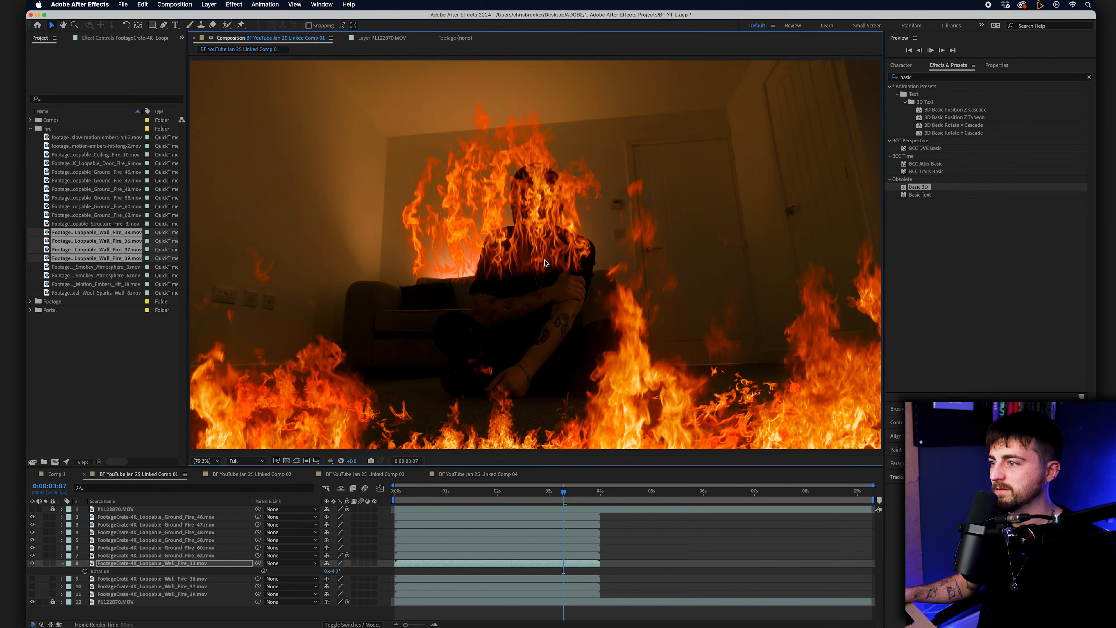
Preview the rotated wall fire and briefly toggle the hidden topmost P1122870.MOV layer on and off
key("space")
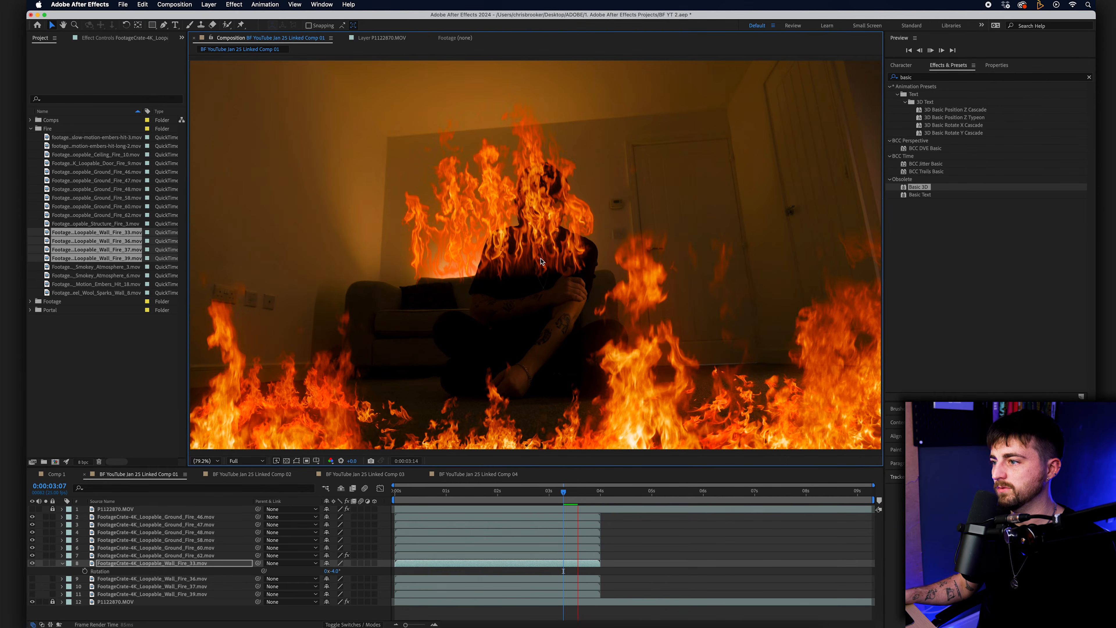
left_click_drag(518, 255, 519, 254)
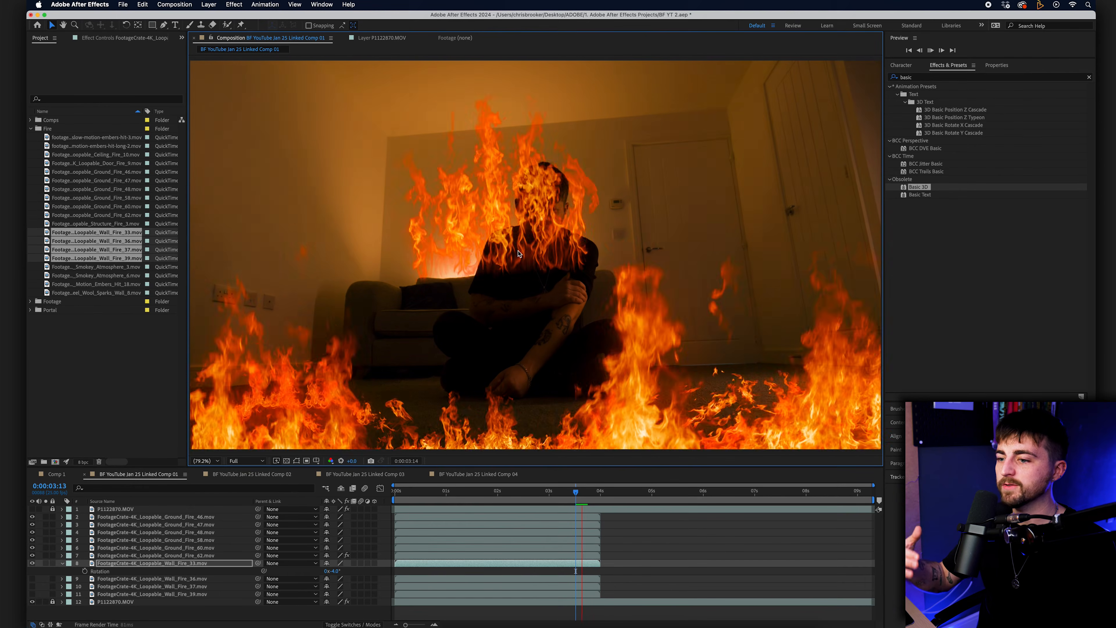
key("space")
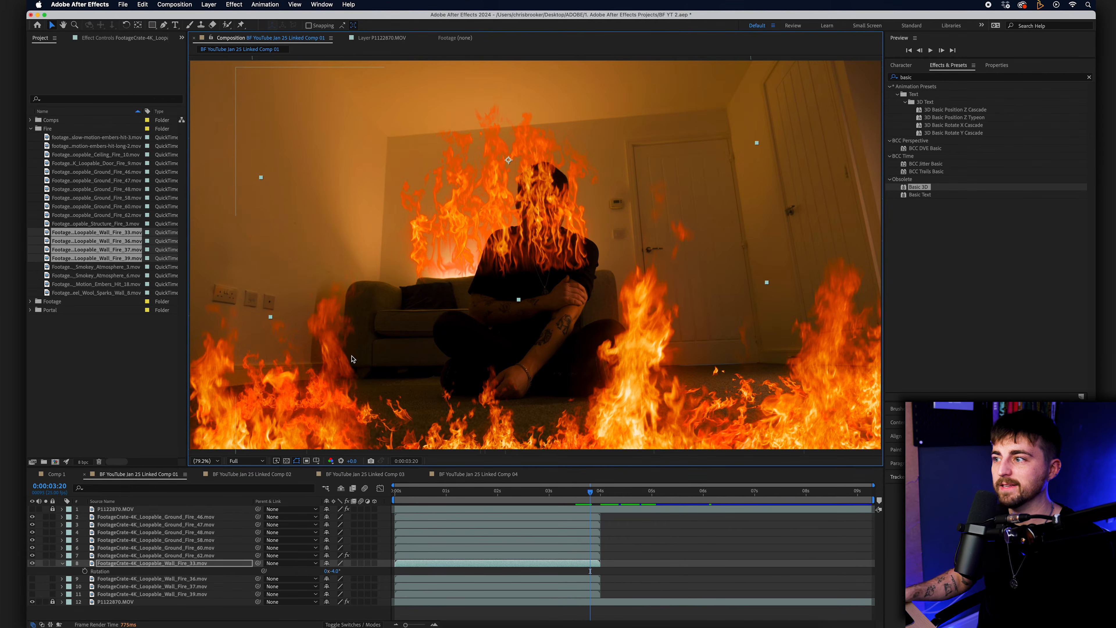
left_click(32, 508)
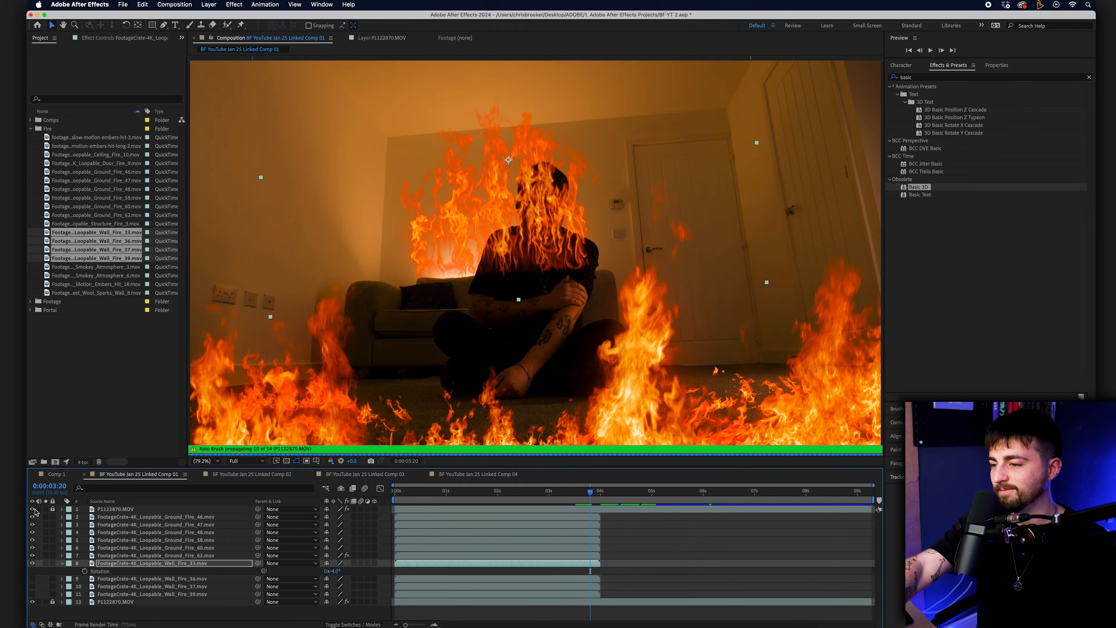
left_click(34, 509)
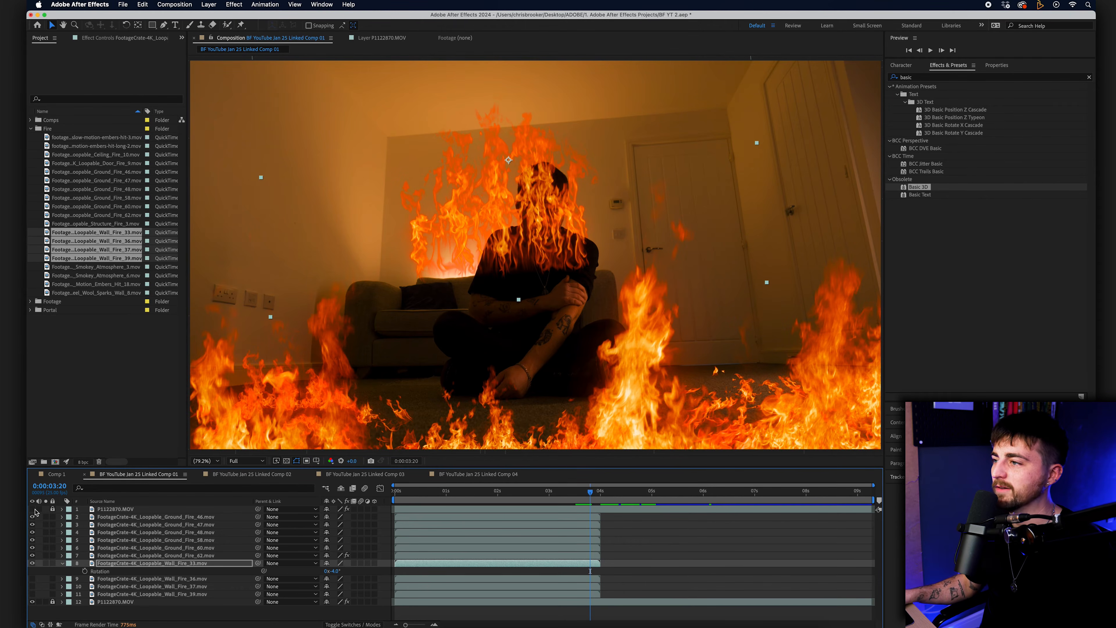
Show Loopable_Wall_Fire_36, move it onto the left wall of the room and play the result
left_click(130, 567)
left_click(32, 579)
left_click(132, 579)
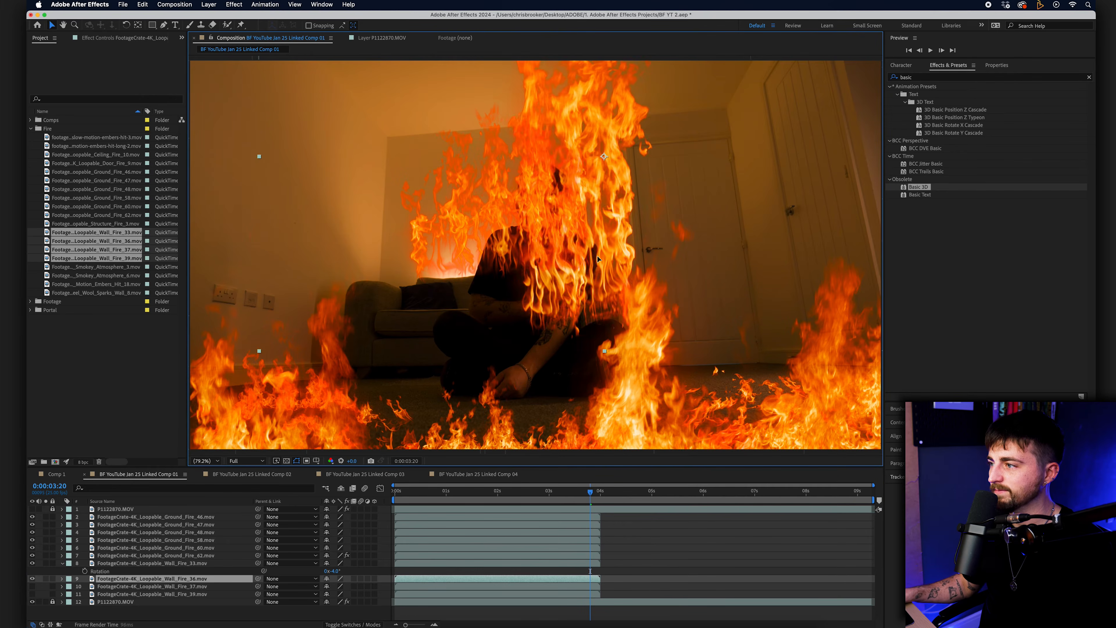
left_click_drag(576, 153, 238, 286)
key("space")
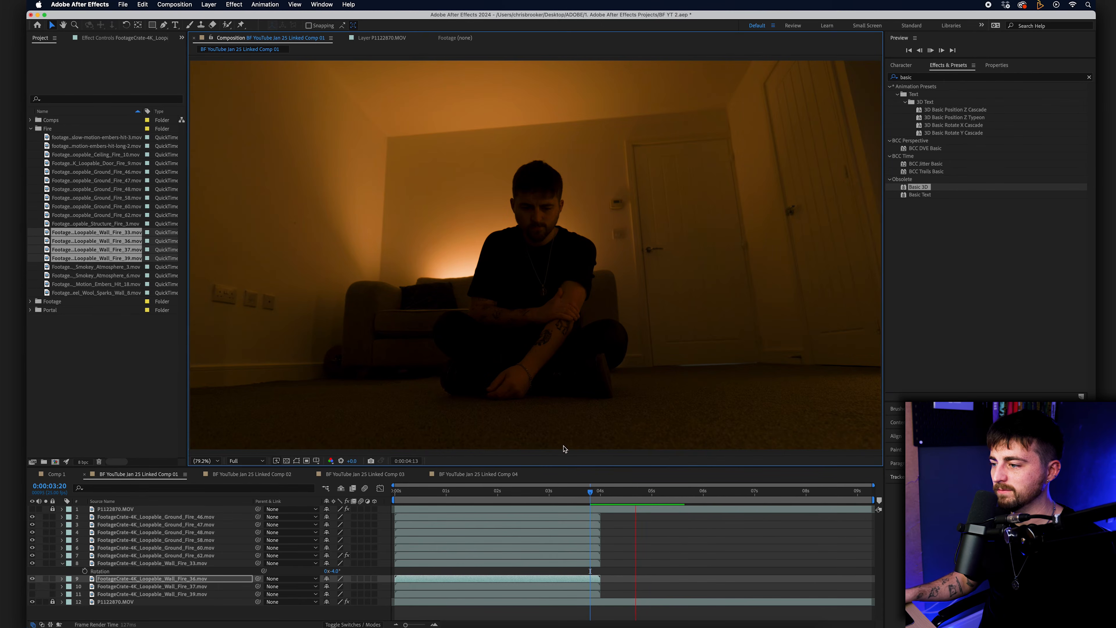
Preview the scene from 0:00:00:24 and nudge Loopable_Wall_Fire_36 slightly higher on the left wall
left_click(443, 493)
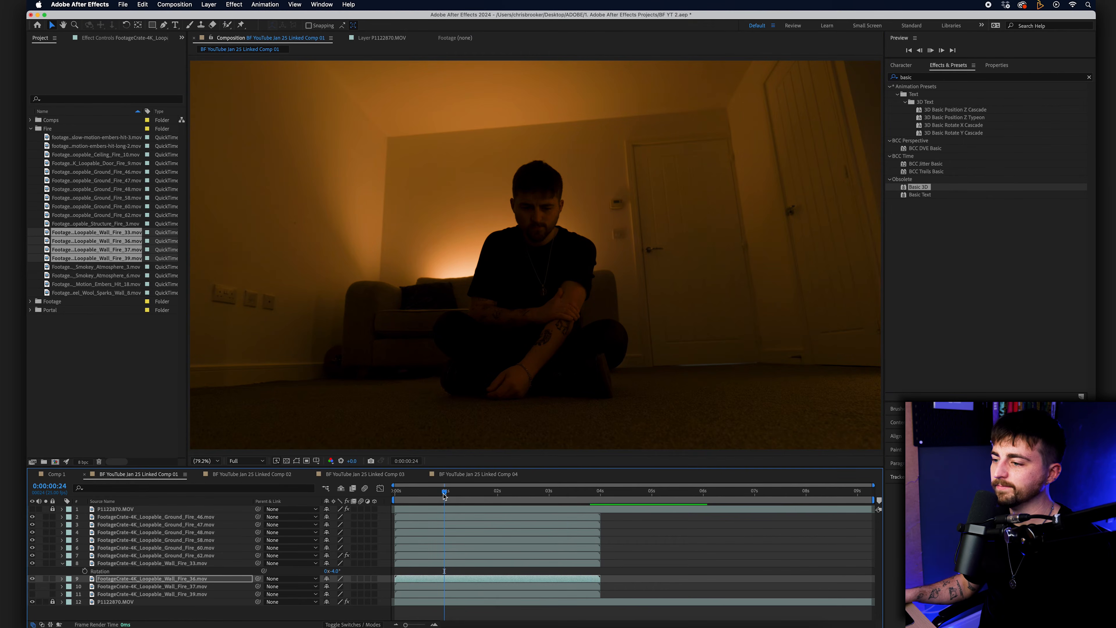
key("space")
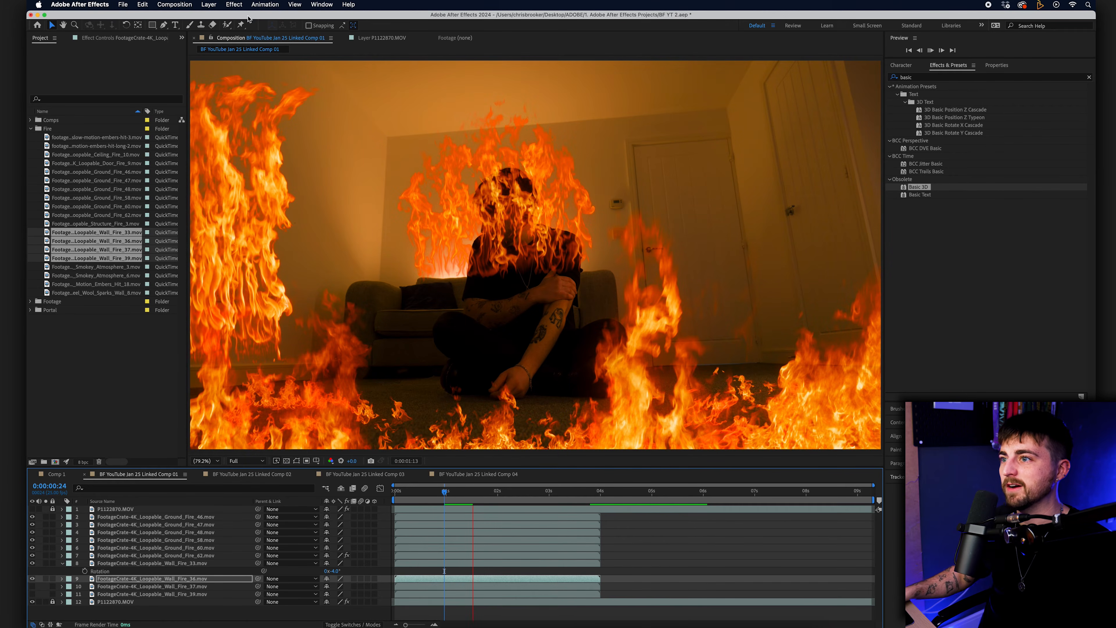
key("space")
key("space")
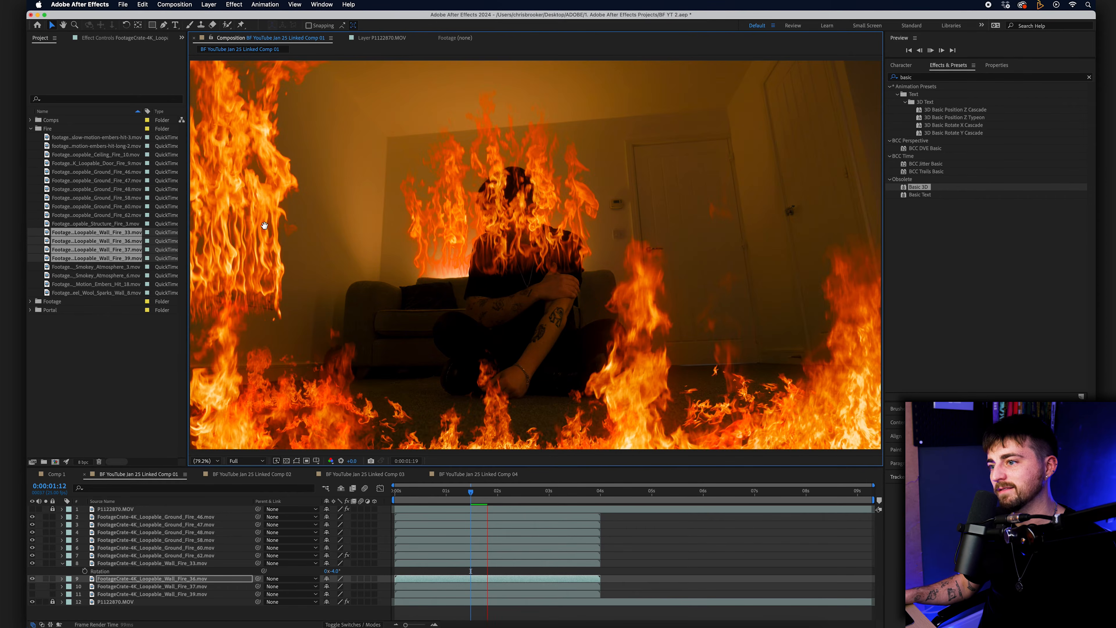
left_click_drag(256, 238, 255, 232)
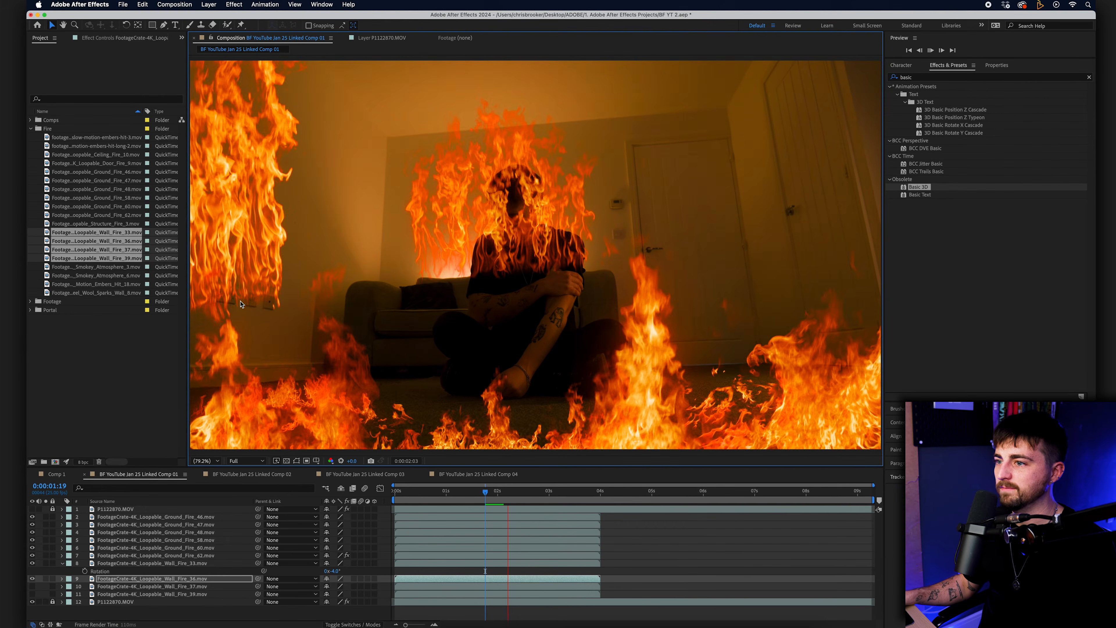
key("space")
Show Loopable_Wall_Fire_37 and move it onto the right wall beside the door
left_click(32, 586)
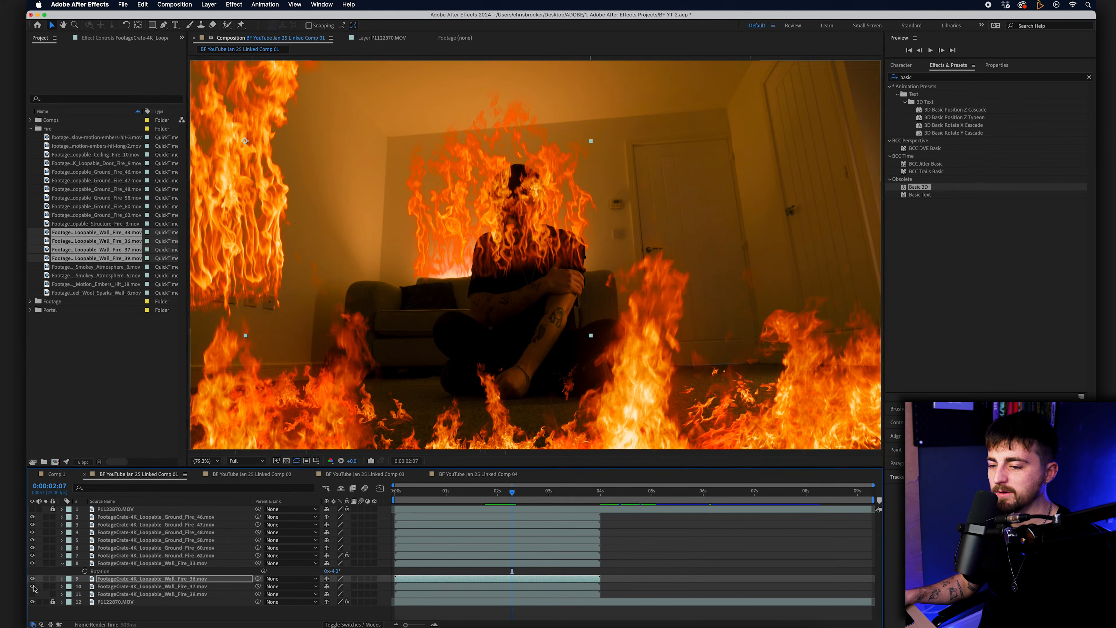
left_click(196, 587)
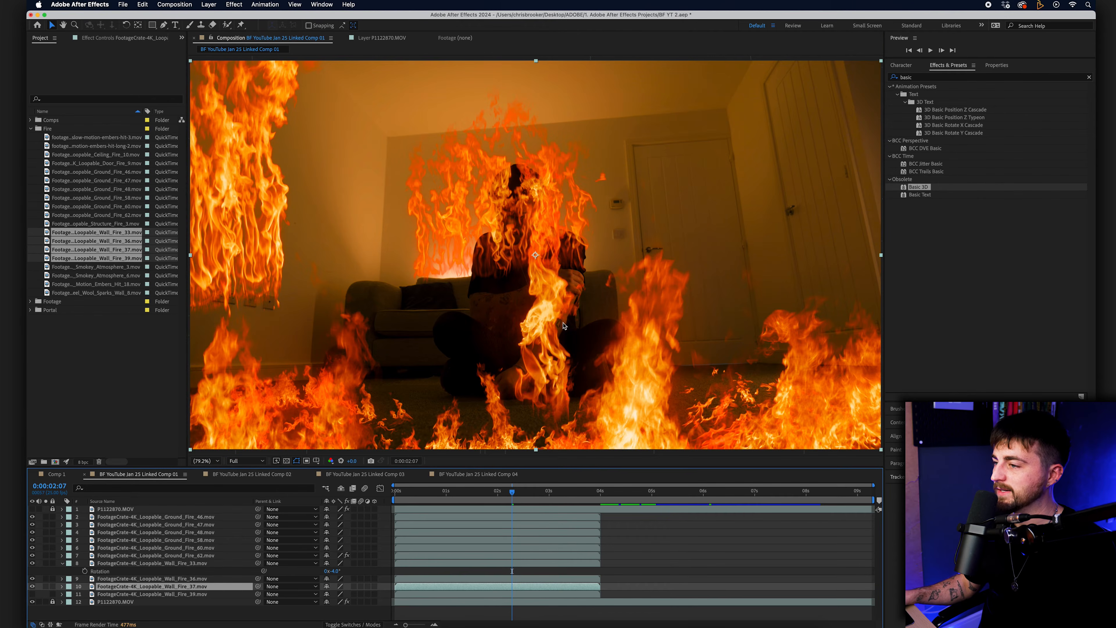
left_click_drag(564, 326, 797, 202)
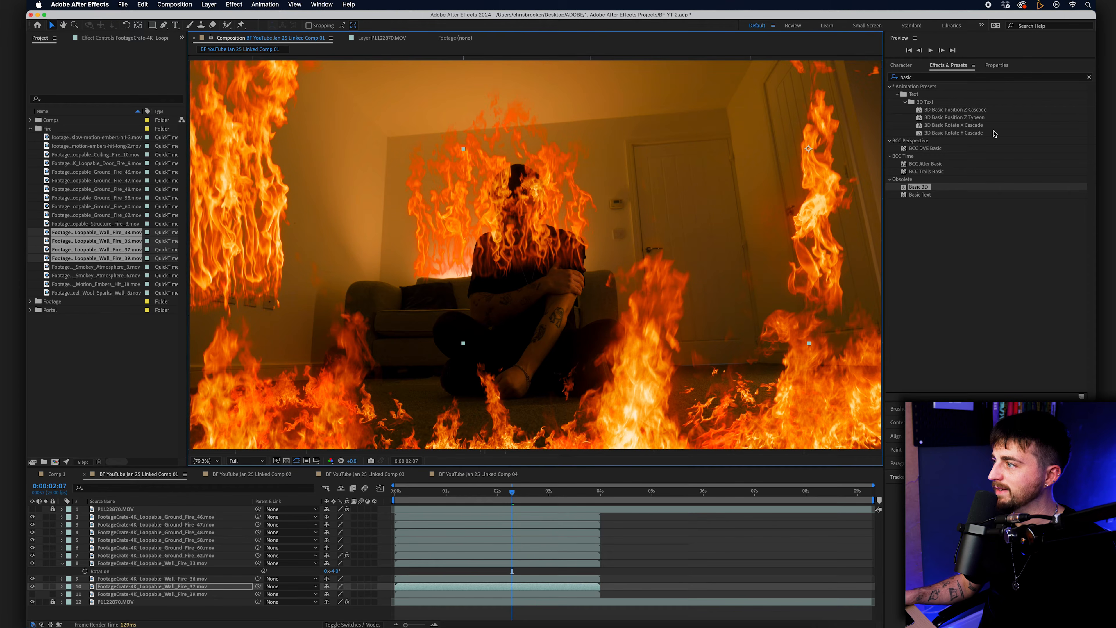
Apply Basic 3D to Loopable_Wall_Fire_37 with swivel 47° and tilt 14°, move it toward the frame's right edge and preview
left_click_drag(917, 190, 158, 587)
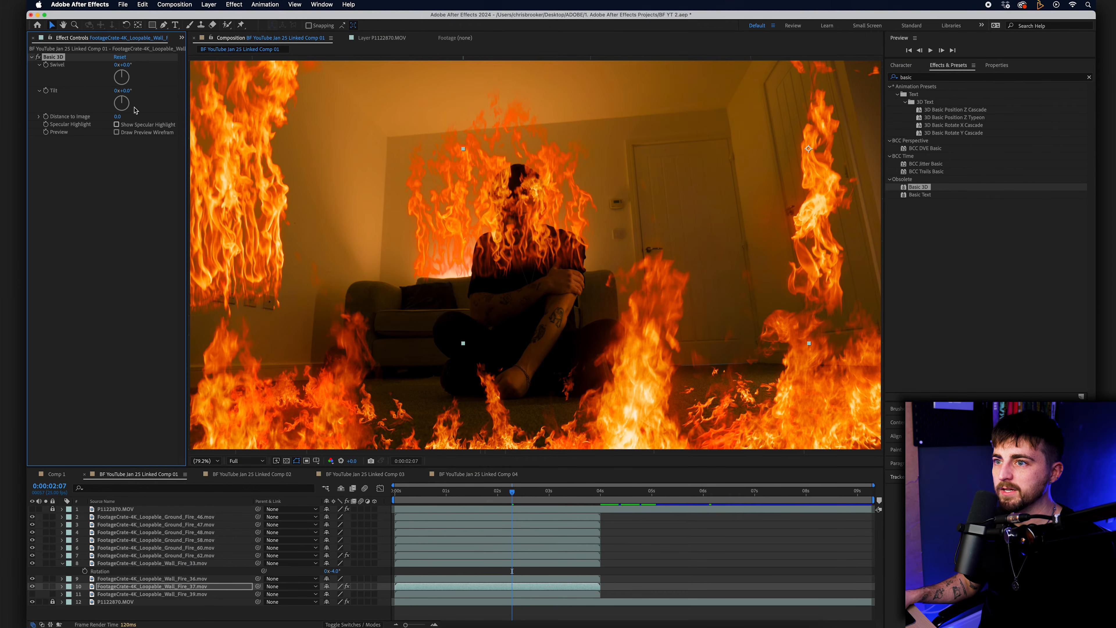
left_click_drag(121, 75, 124, 100)
left_click_drag(829, 181, 860, 166)
key("space")
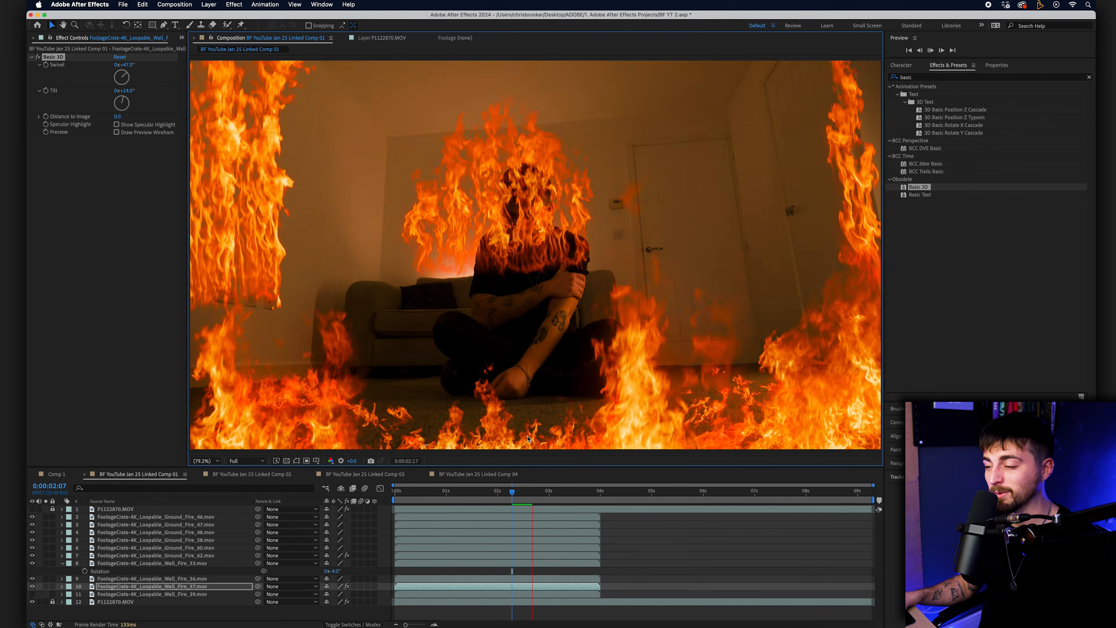
key("space")
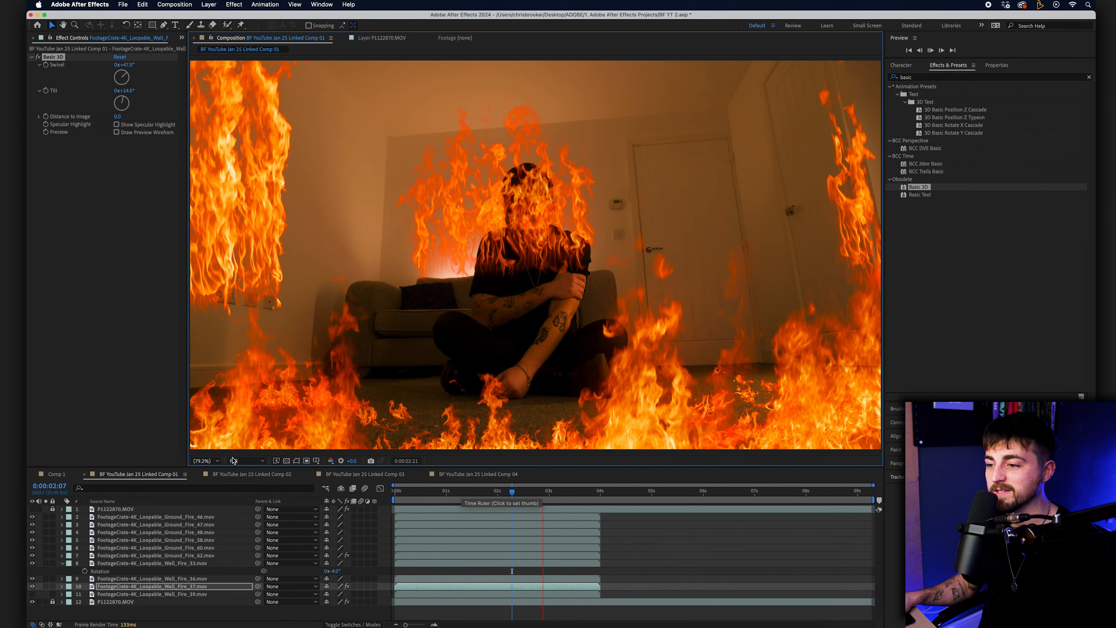
Set the composition preview resolution to Third and return the playhead to an earlier frame
left_click(246, 460)
left_click(243, 502)
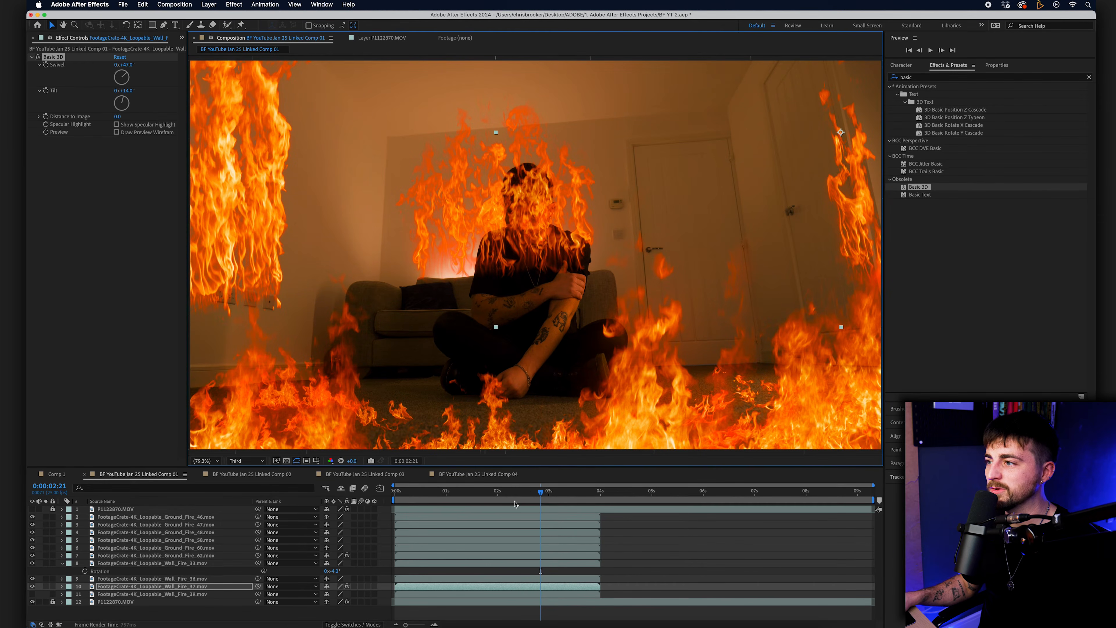
left_click(492, 497)
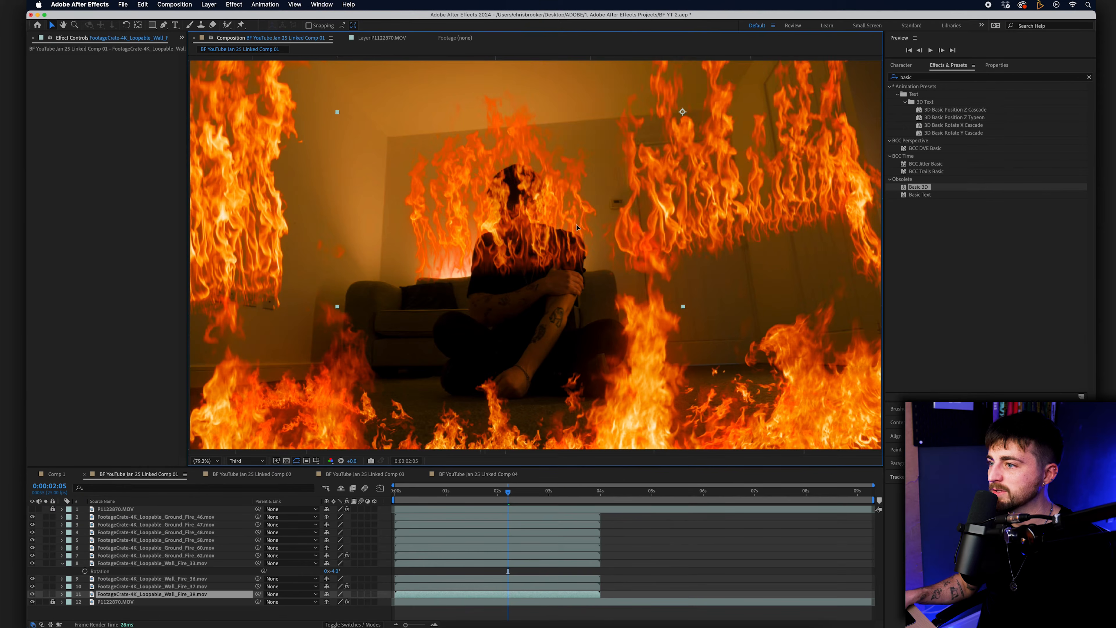
Move Loopable_Wall_Fire_39 onto the back wall behind the man and rotate it about 11° clockwise
left_click_drag(378, 253, 286, 282)
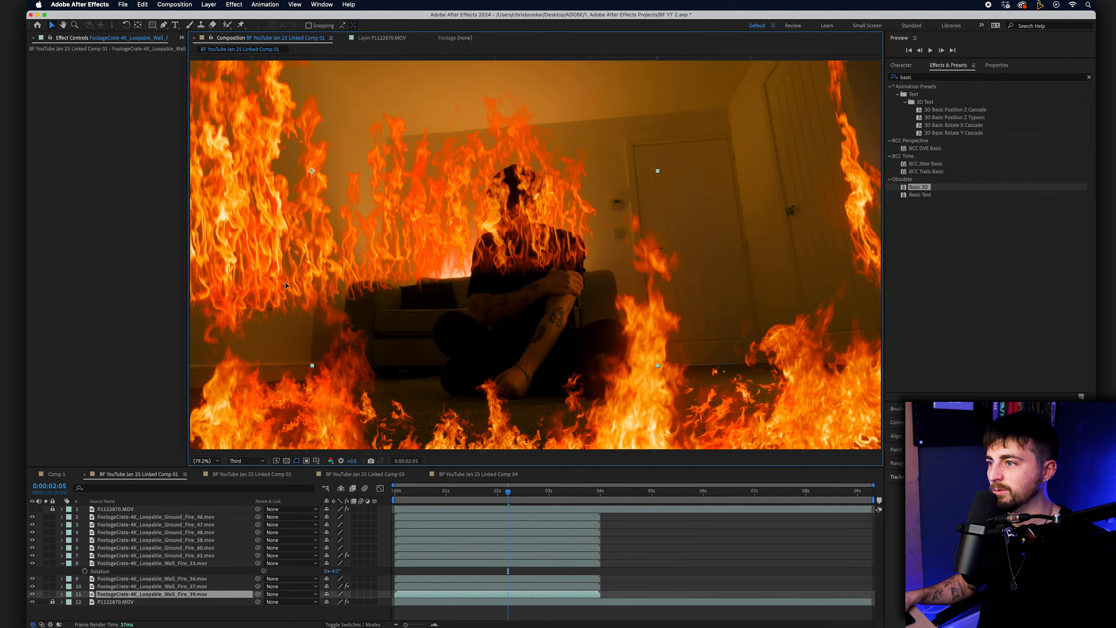
left_click_drag(391, 255, 493, 264)
key("r")
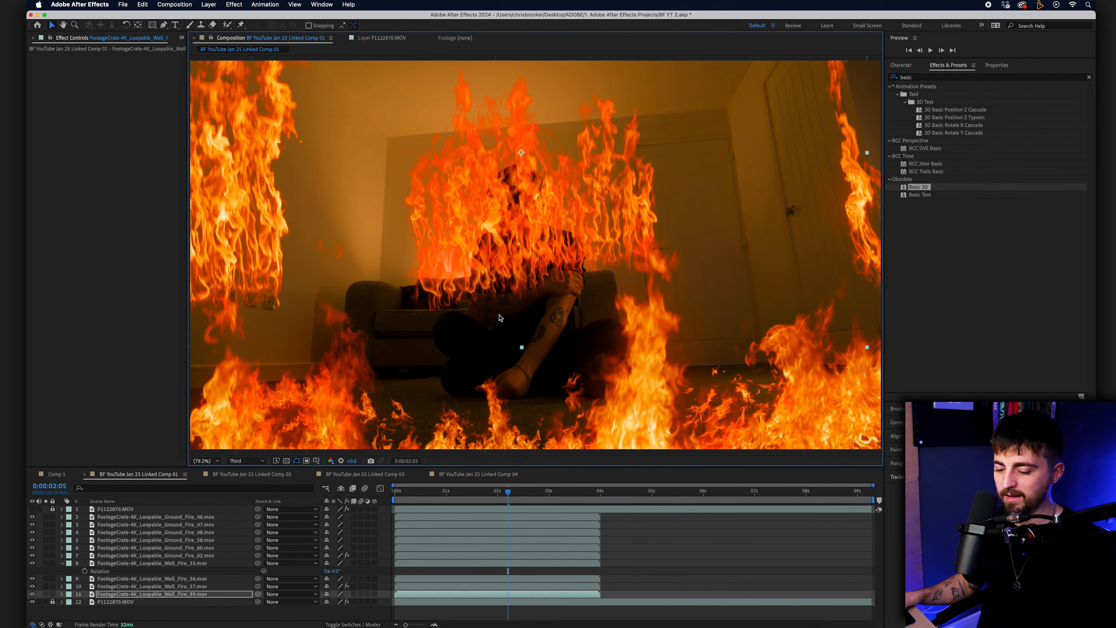
left_click_drag(333, 601, 342, 601)
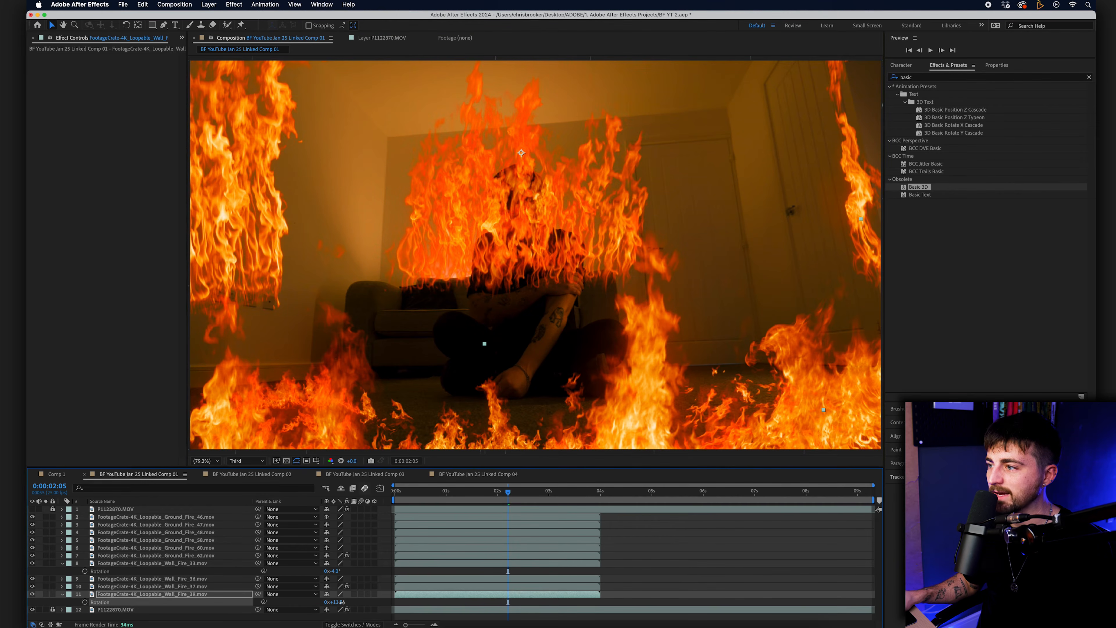
Scale Loopable_Wall_Fire_39 to 74%, reposition it on the wall to the man's right and preview it
left_click_drag(569, 263, 584, 253)
key("s")
left_click_drag(337, 602, 325, 602)
left_click_drag(582, 213, 587, 245)
key("space")
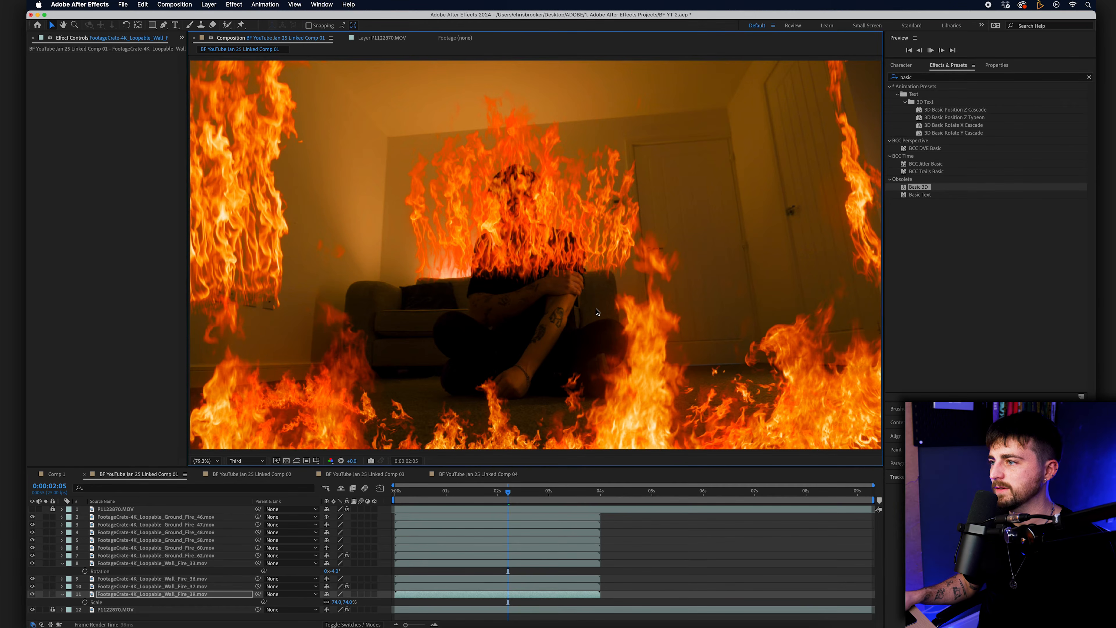
Move Loopable_Wall_Fire_33 slightly left along the back wall above the sofa and preview the combined fires
left_click(187, 566)
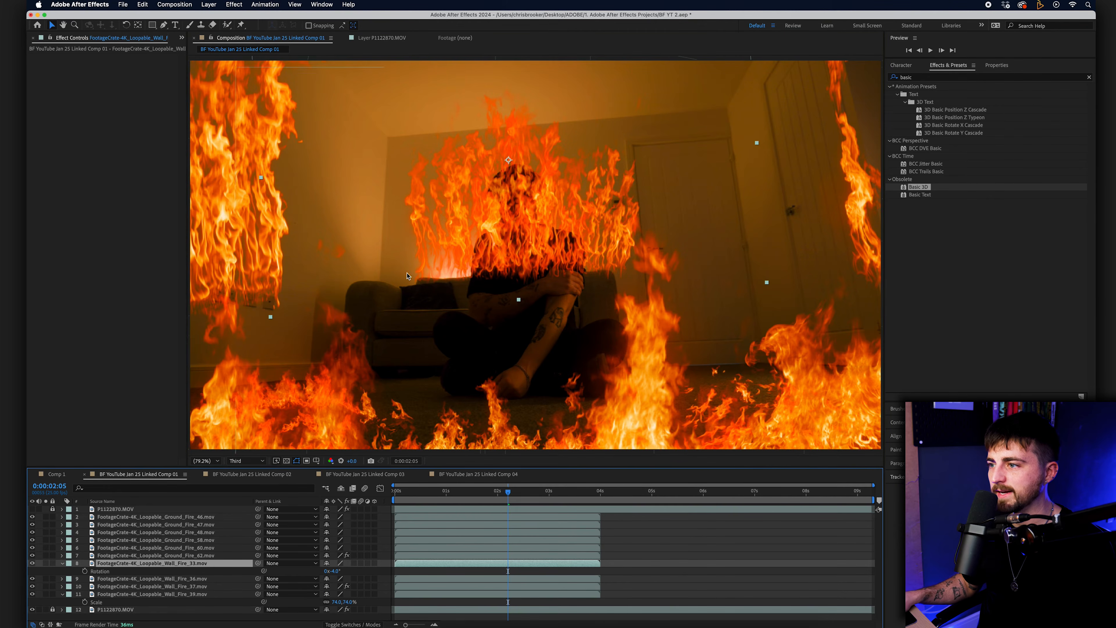
left_click_drag(421, 243, 400, 246)
key("space")
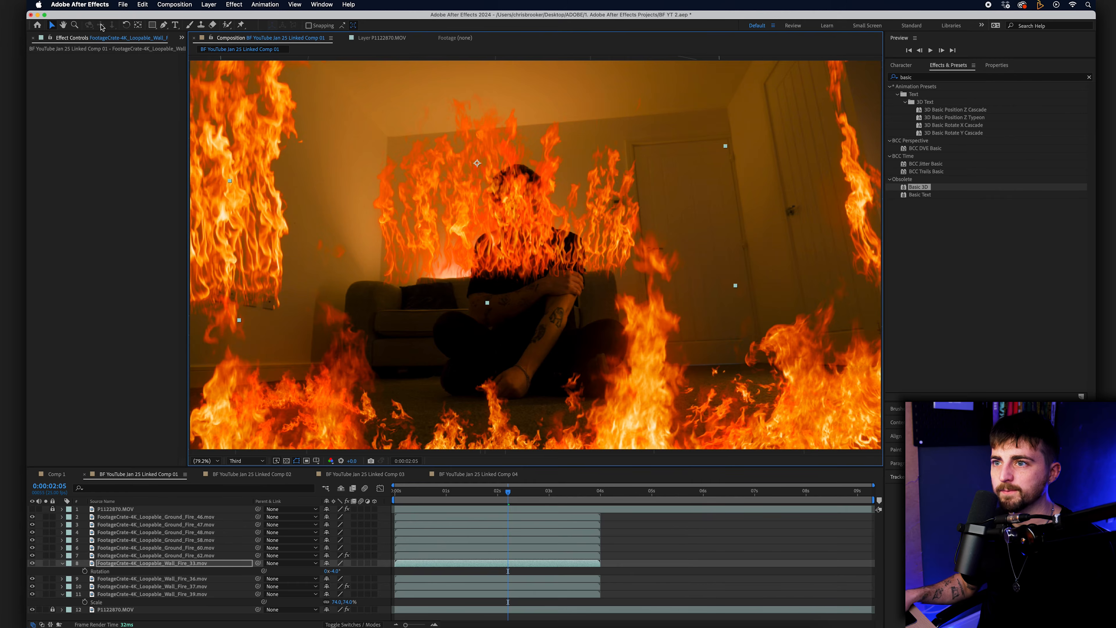
Insert the Steel_Wool_Sparks_Wall_8 clip from the Fire folder directly below Loopable_Wall_Fire_33 in the layer stack
left_click(181, 37)
left_click(186, 46)
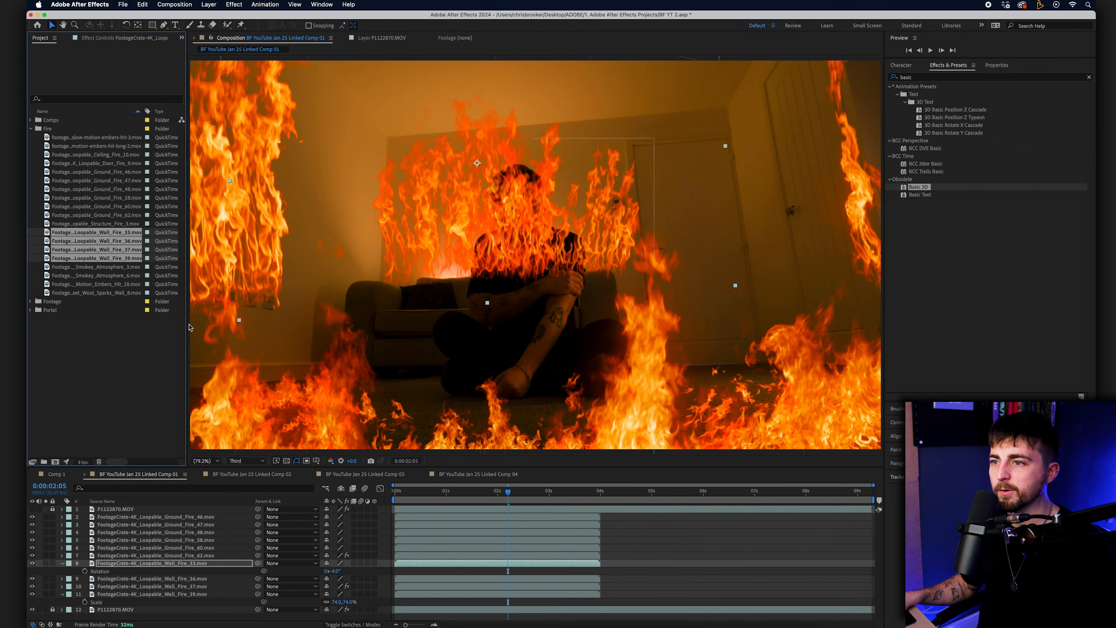
left_click(103, 285)
left_click(104, 295)
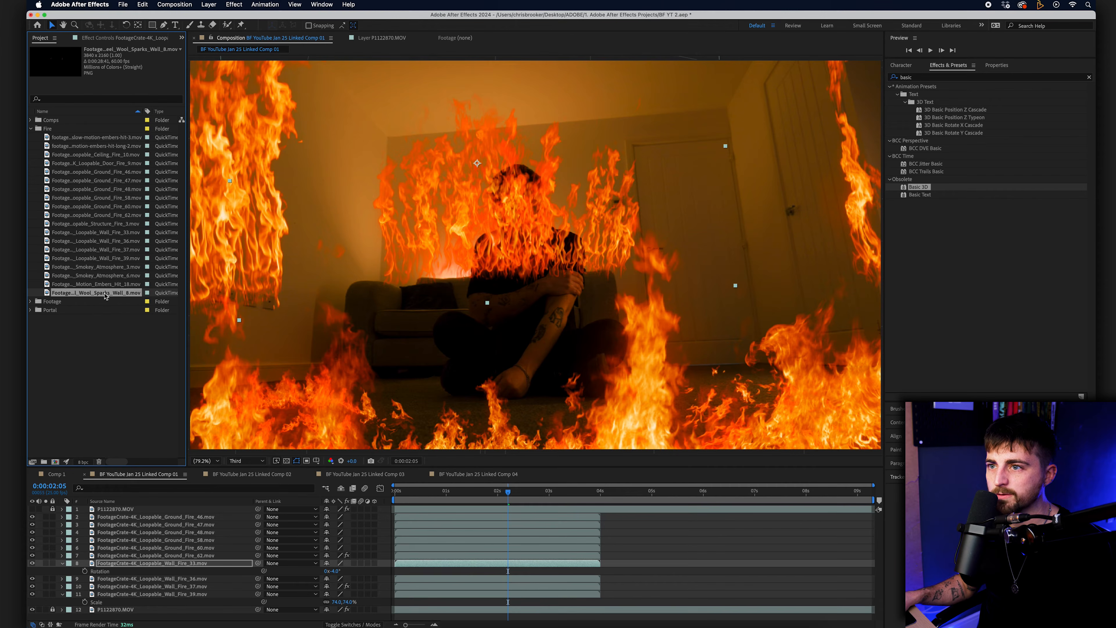
left_click_drag(154, 475, 168, 525)
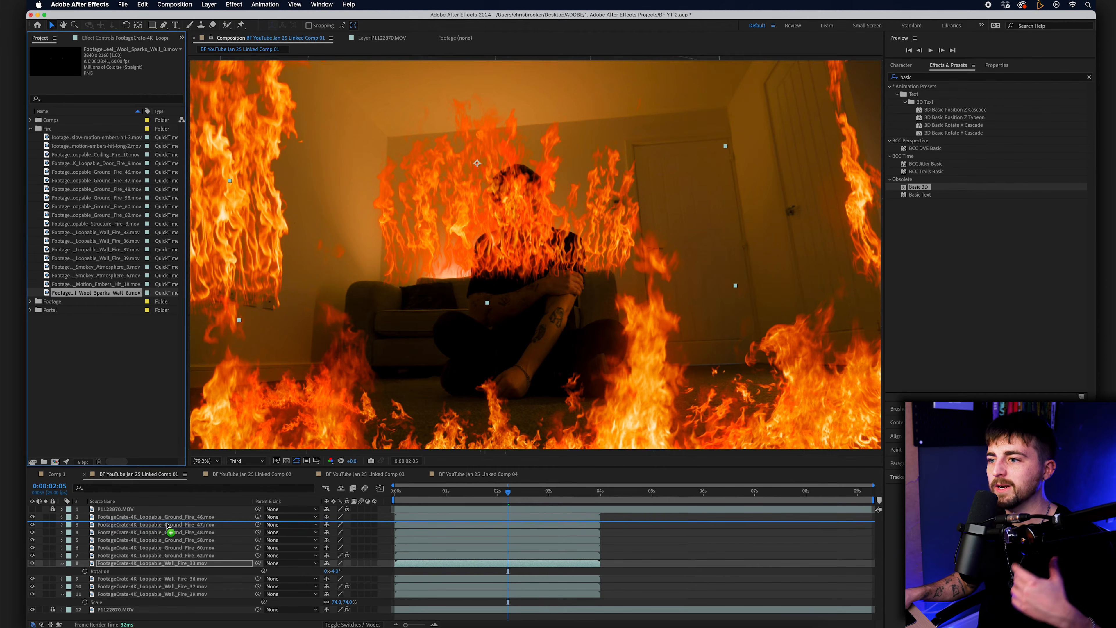
left_click_drag(167, 525, 171, 580)
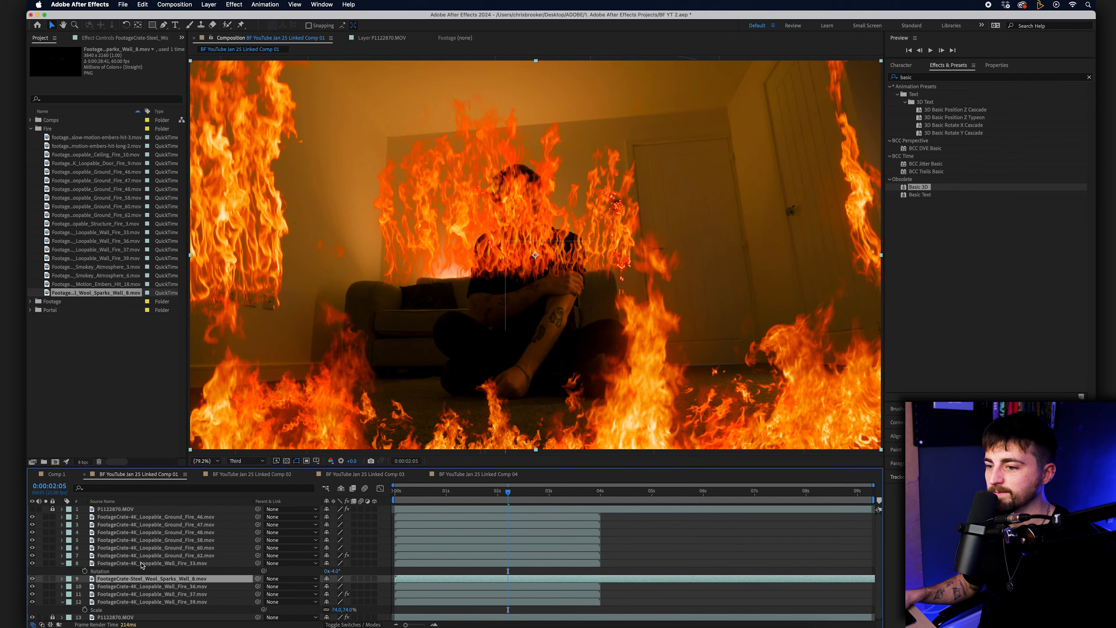
Solo the Steel_Wool_Sparks_Wall_8 layer, preview the sparks on their own, and turn the solo off
left_click(46, 579)
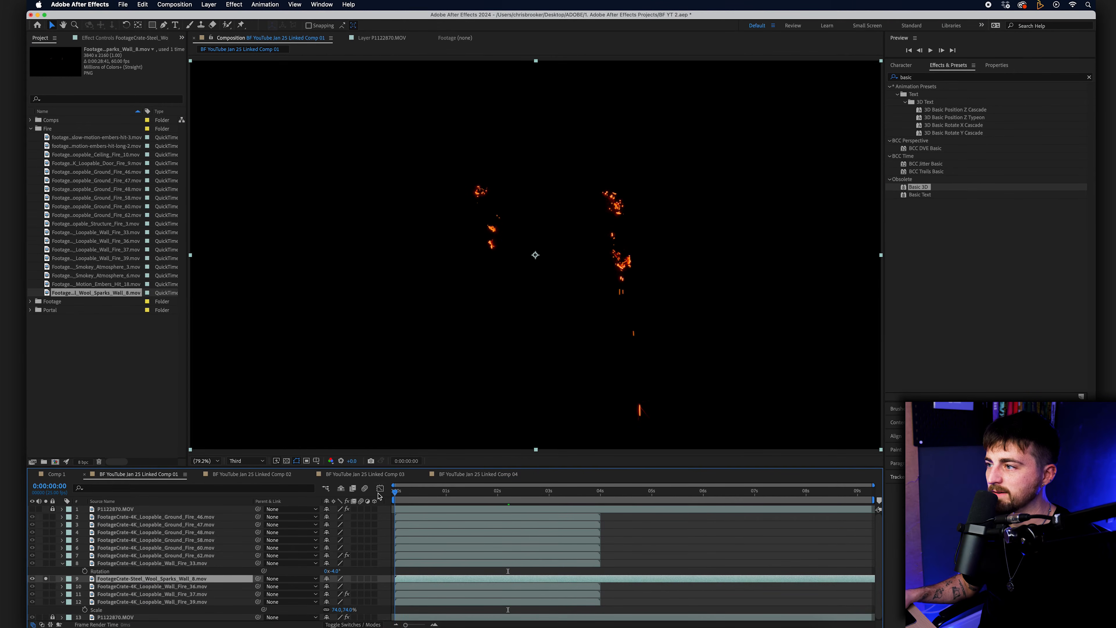
key("space")
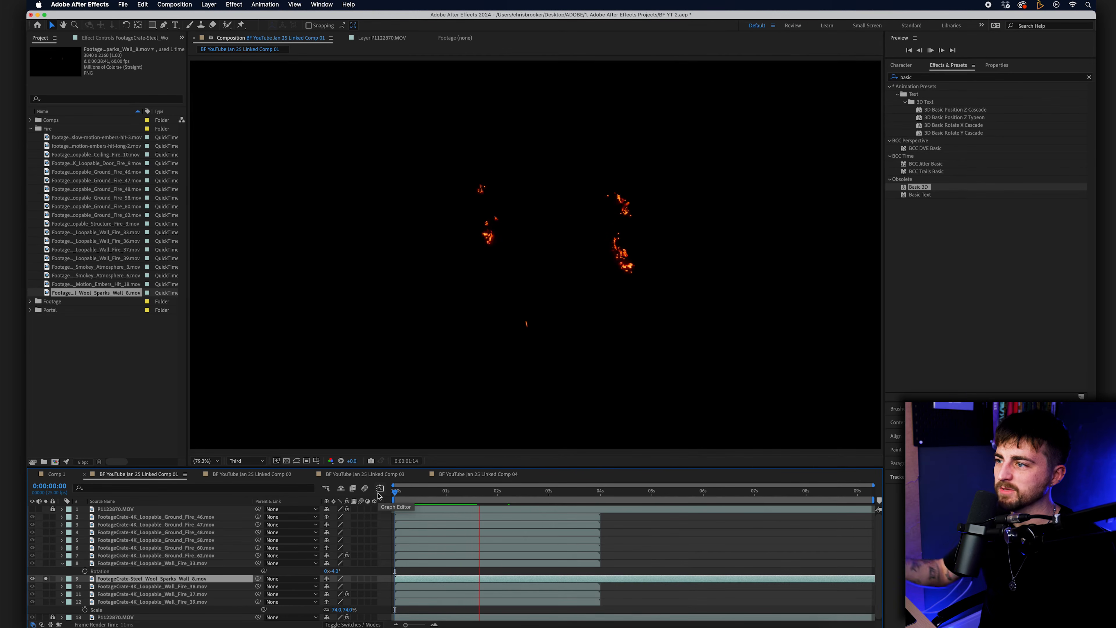
key("space")
left_click(46, 579)
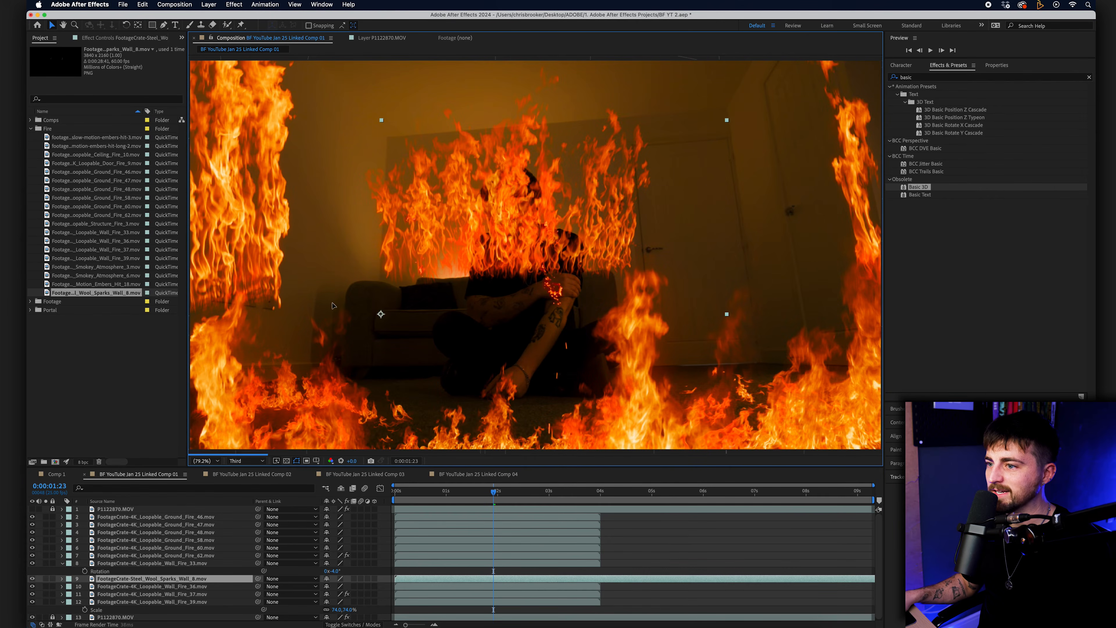
Scale the Steel_Wool_Sparks_Wall_8 layer to 63% and move it to the lower part of the room's left wall
key("s")
left_click_drag(338, 588, 283, 352)
left_click_drag(286, 308, 289, 298)
Solo the Steel_Wool_Sparks_Wall_8 layer together with the bottom P1122870.MOV background layer
left_click(171, 579)
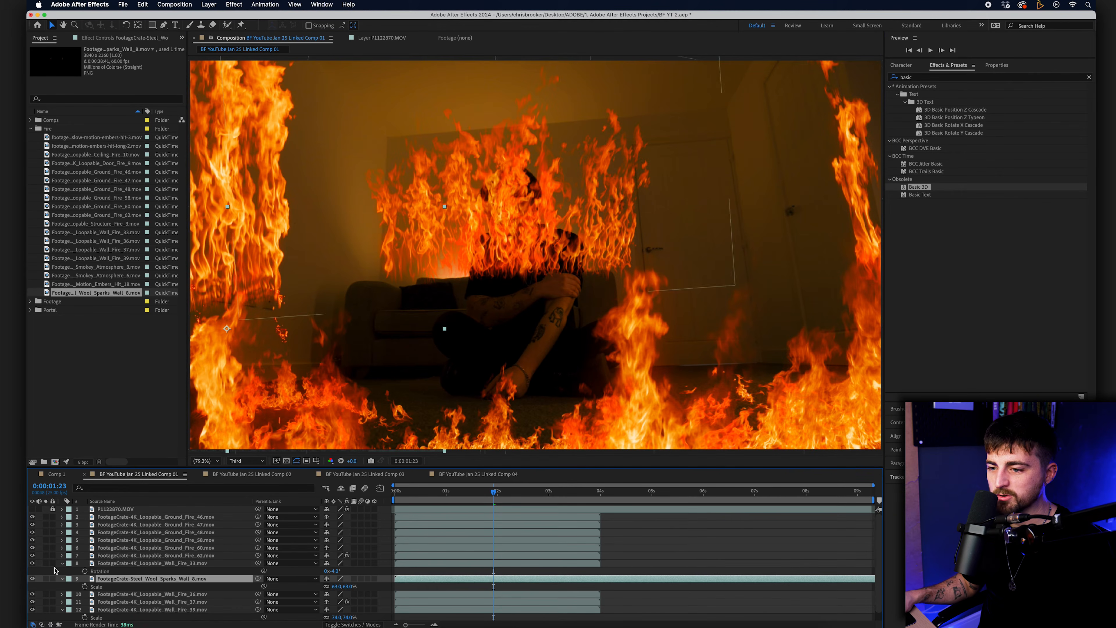
scroll(134, 589, "down", 1)
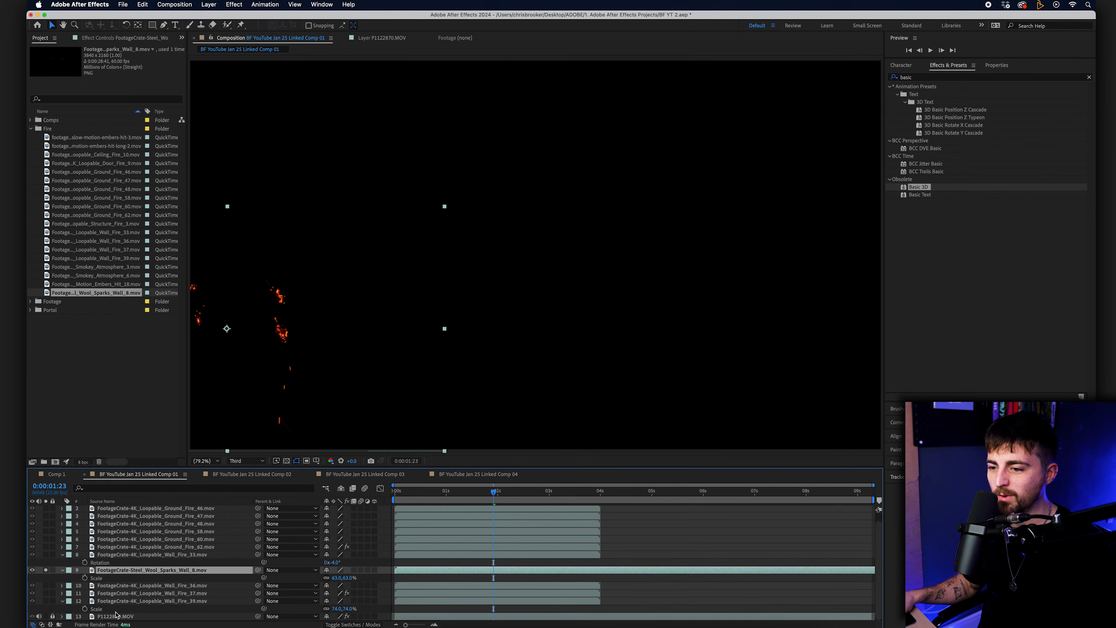
left_click(46, 616)
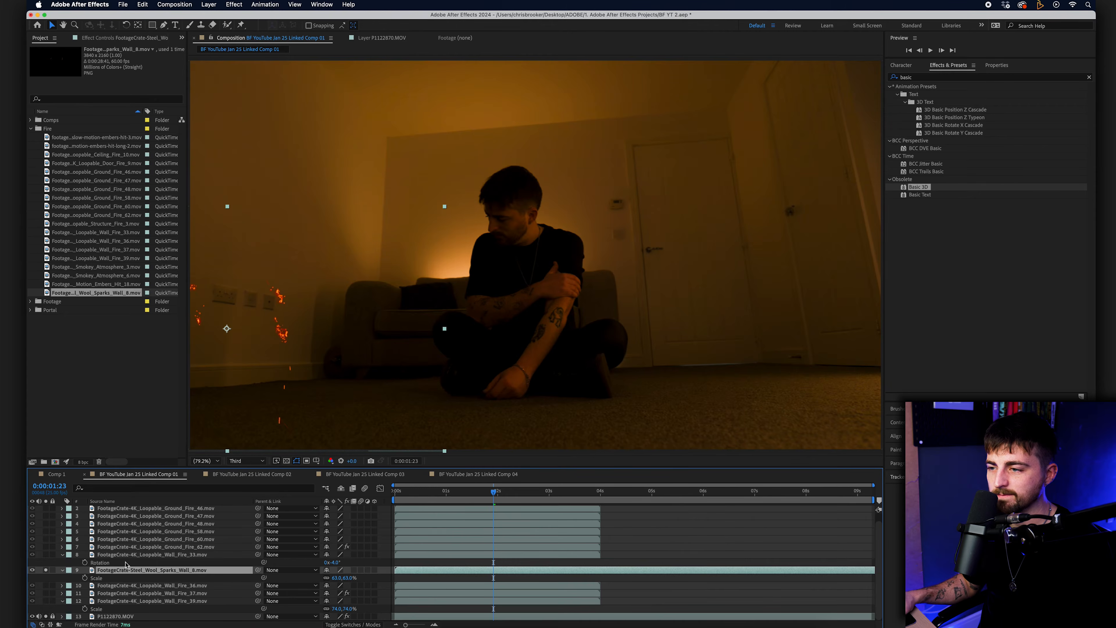
scroll(308, 589, "up", 1)
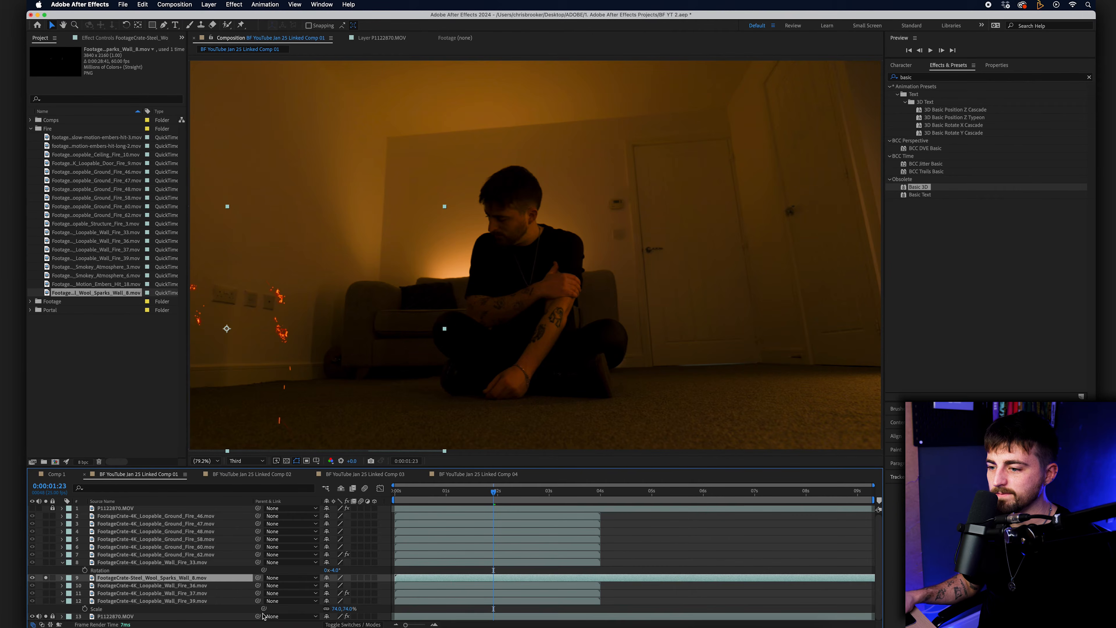
Scale the sparks layer to 39%, place it over the wall sockets beside the sofa, and preview it
left_click_drag(335, 584, 328, 585)
left_click_drag(268, 357, 275, 339)
key("space")
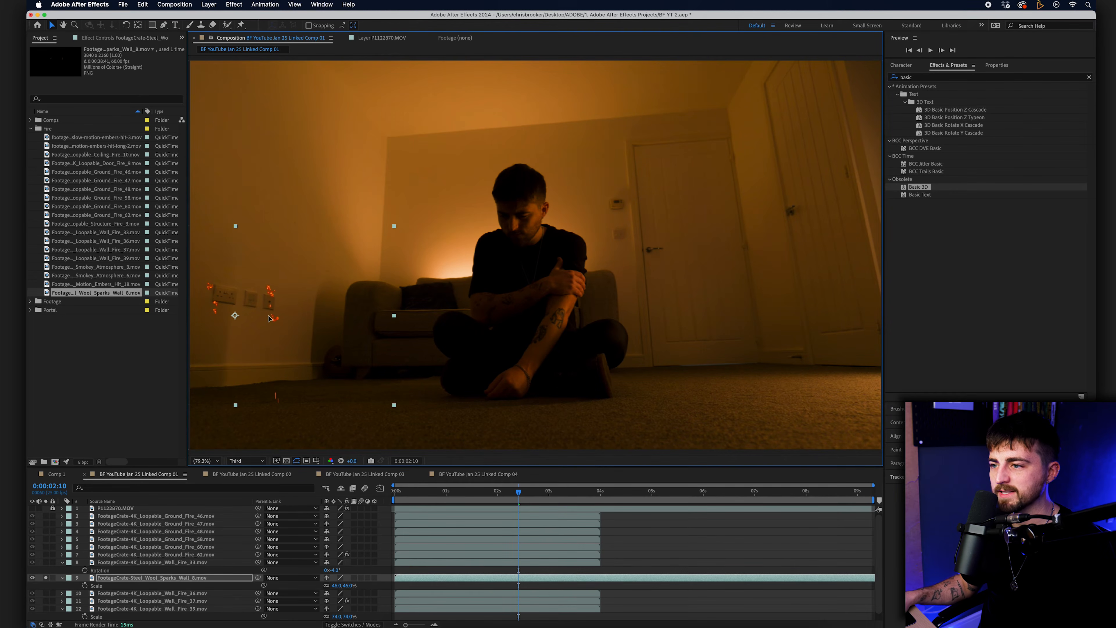
left_click_drag(333, 586, 326, 523)
left_click_drag(271, 321, 272, 315)
key("super+shift+h")
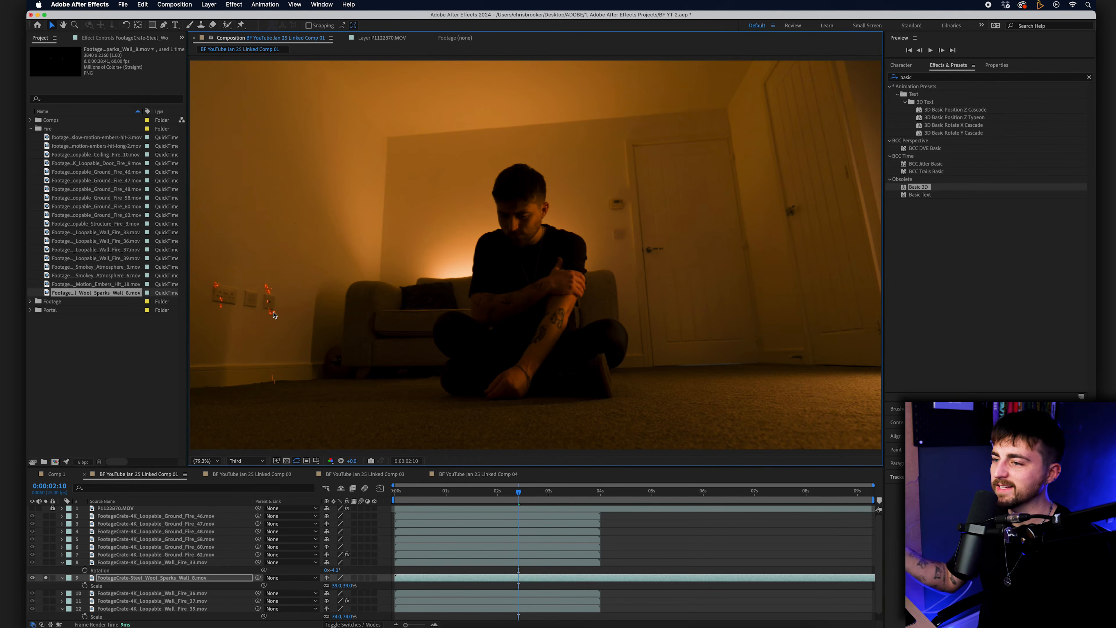
key("space")
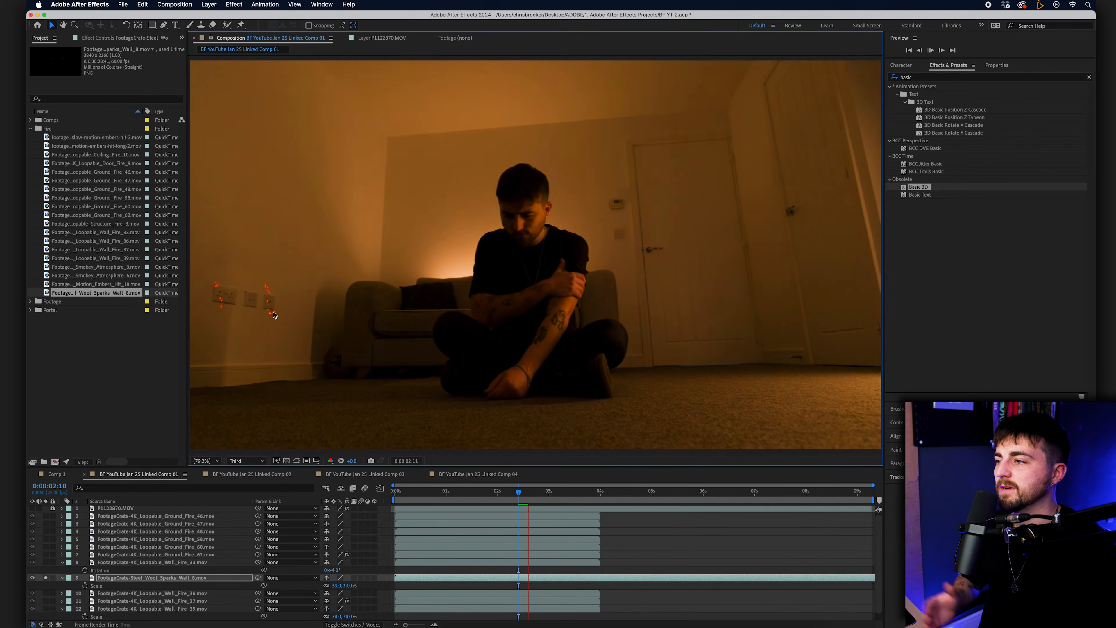
Duplicate the Steel_Wool_Sparks_Wall_8 layer and set the copy's scale to 61%
left_click(162, 584)
key("super+d")
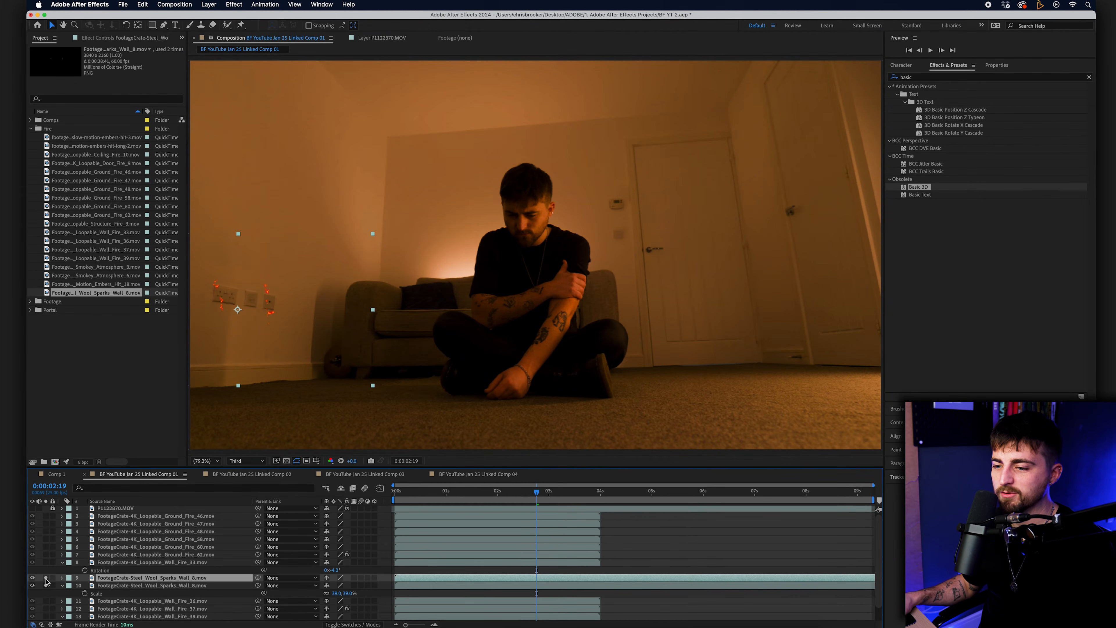
key("s")
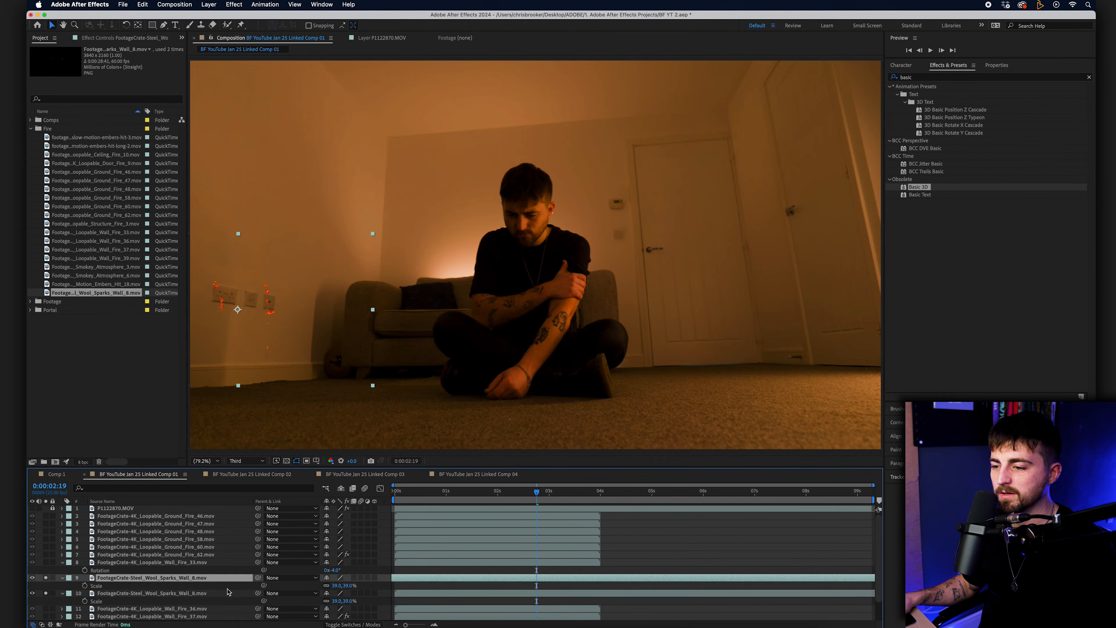
left_click_drag(336, 585, 347, 586)
Position the larger sparks copy around the wall controls beside the back door, preview it, and unsolo all layers
left_click_drag(264, 299, 739, 171)
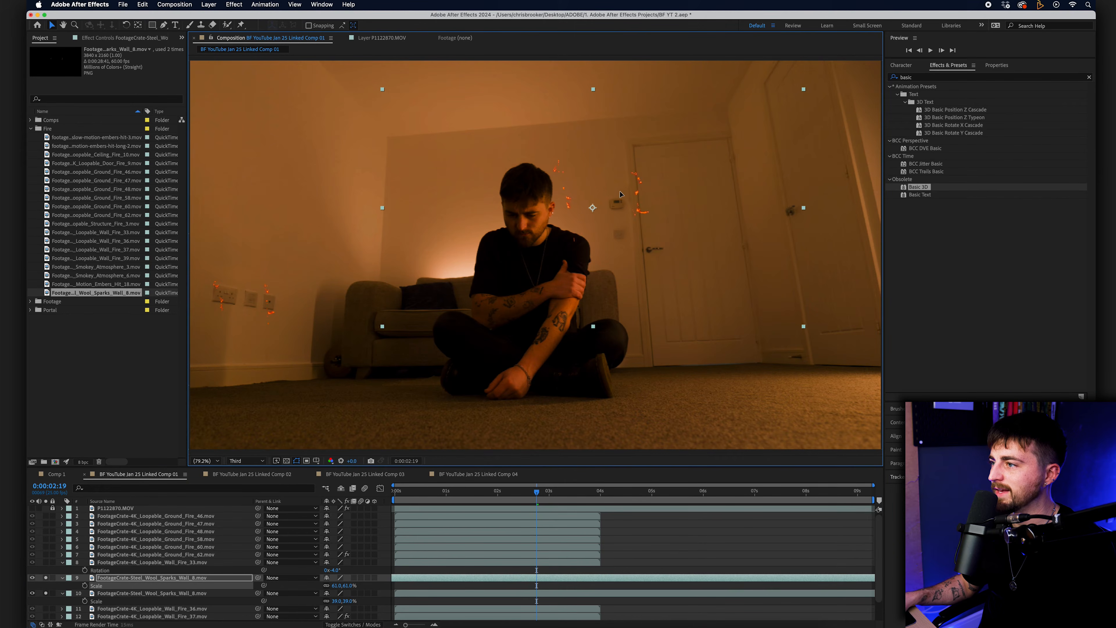
left_click_drag(609, 159, 604, 201)
key("space")
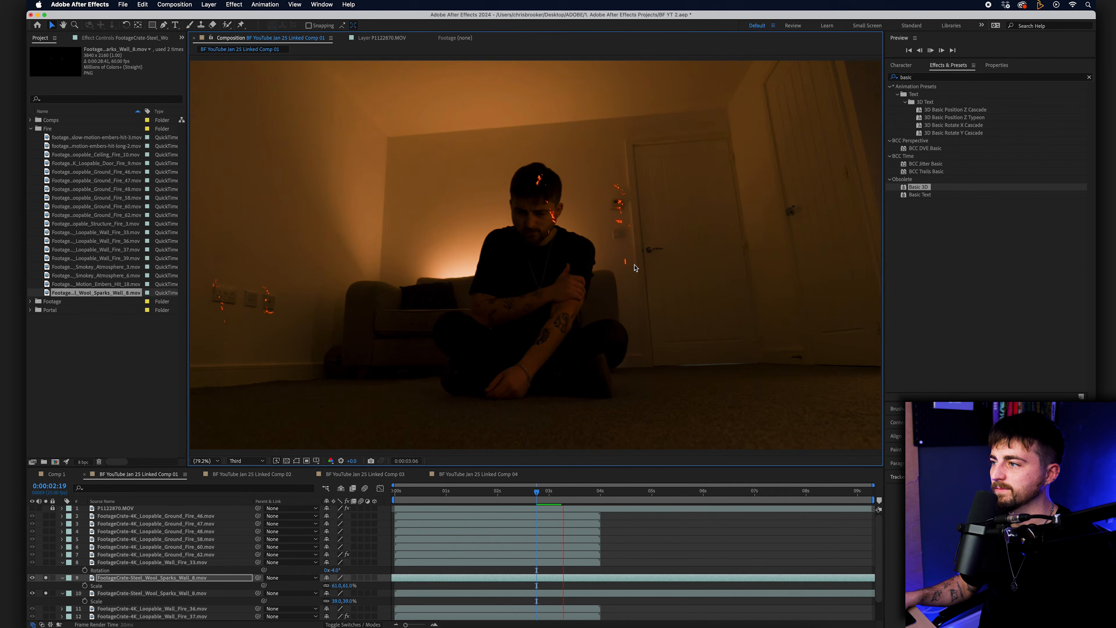
left_click_drag(613, 215, 614, 216)
left_click(45, 577)
scroll(44, 612, "down", 1)
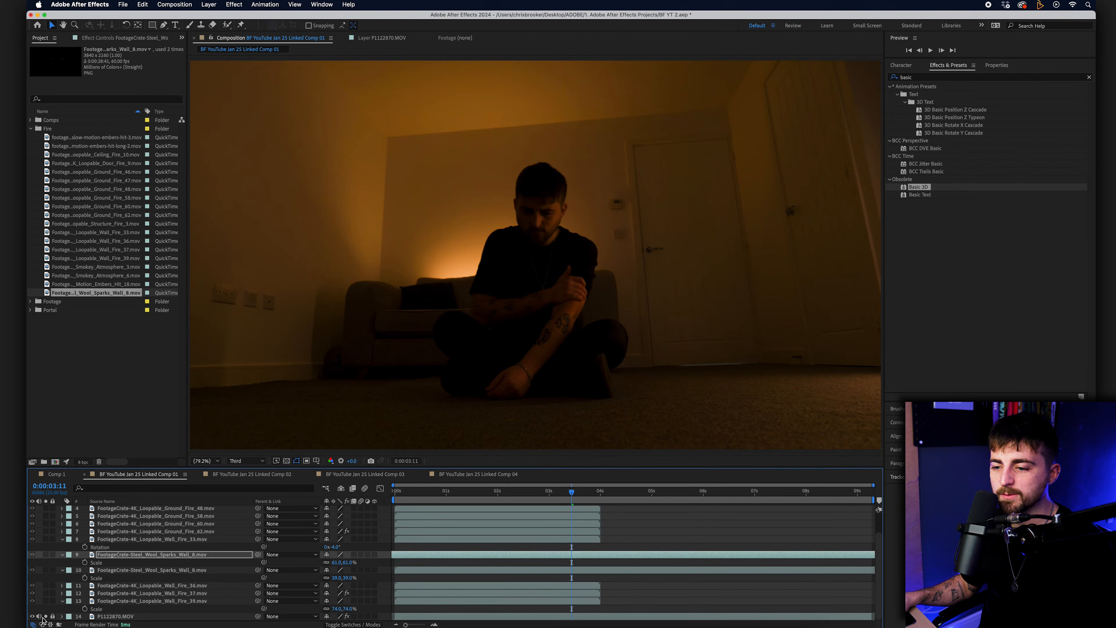
Open the Slow_Motion_Embers_Hit_18 clip from the Fire folder and scrub through its footage
left_click(113, 284)
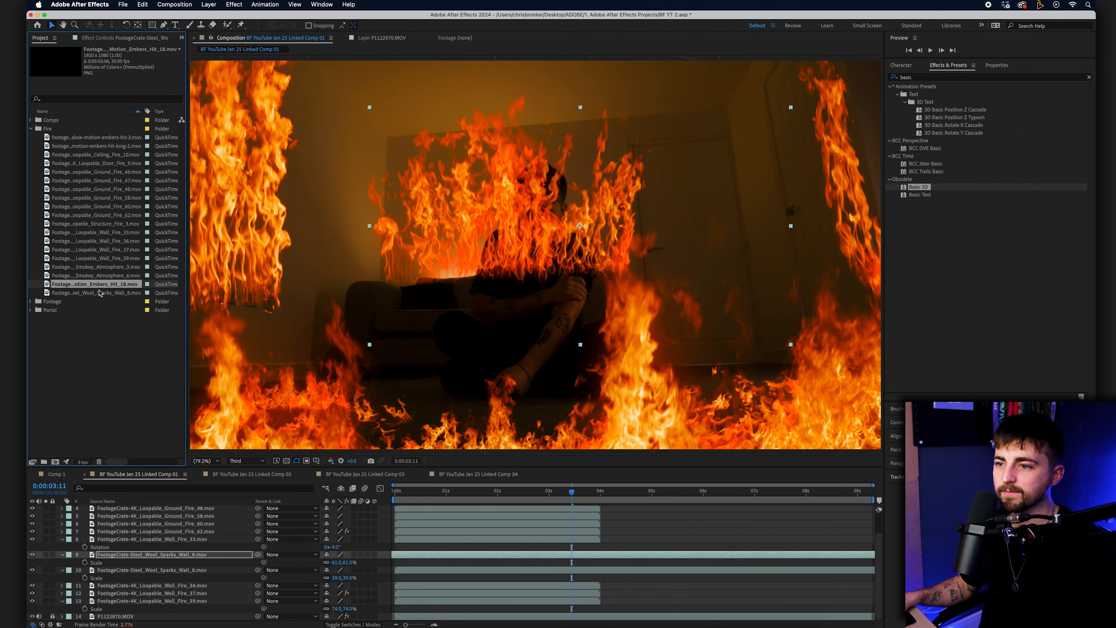
double_click(110, 285)
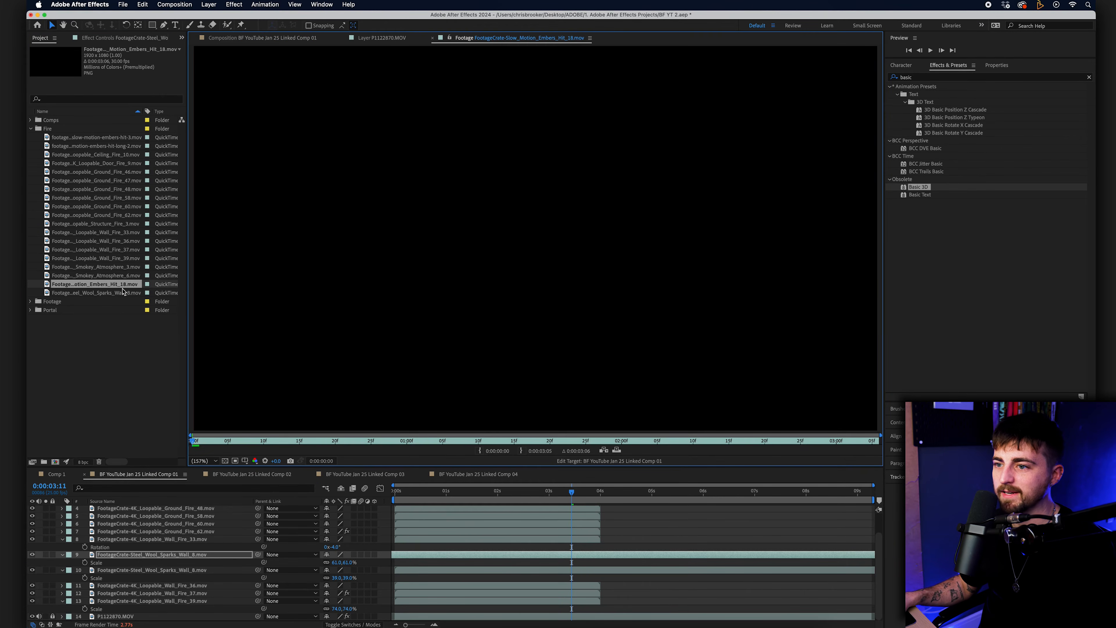
left_click_drag(327, 445, 564, 442)
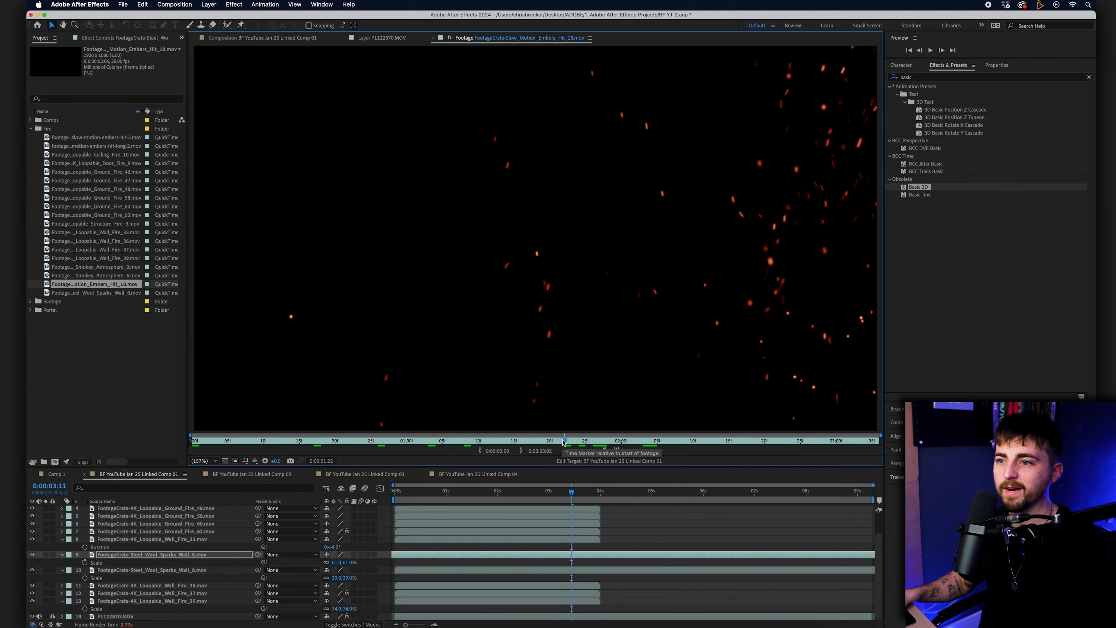
Add the Slow_Motion_Embers_Hit_18 clip as the top layer and scrub through it soloed
left_click_drag(119, 284, 192, 512)
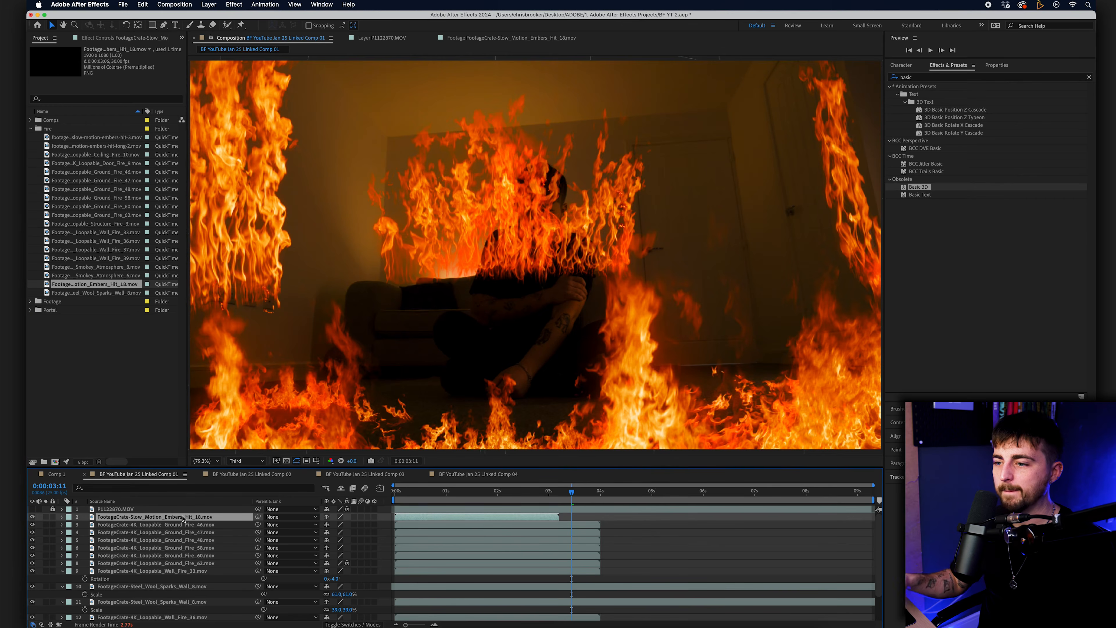
left_click_drag(164, 519, 159, 510)
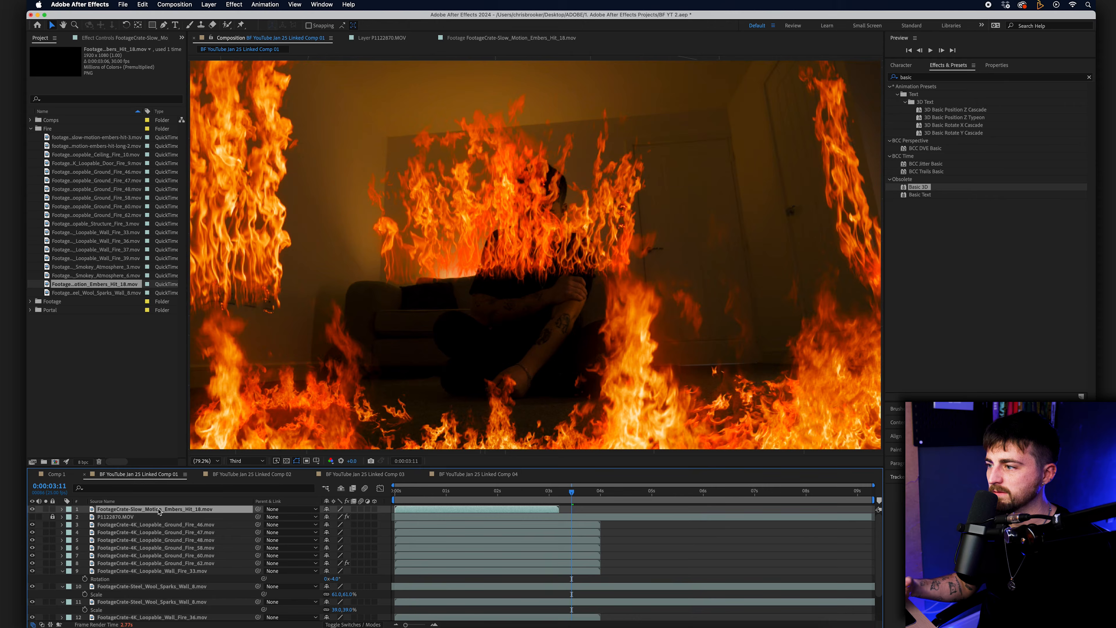
left_click(46, 508)
left_click_drag(497, 497, 458, 497)
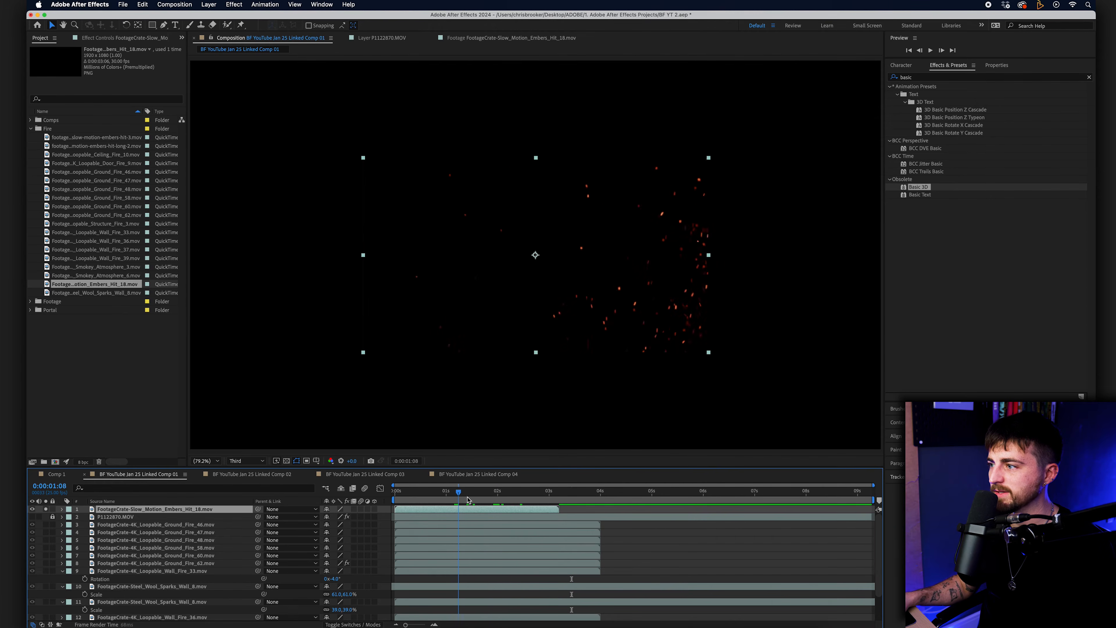
Set the Slow_Motion_Embers_Hit_18 layer's scale to 200% and show it with all the other layers
key("s")
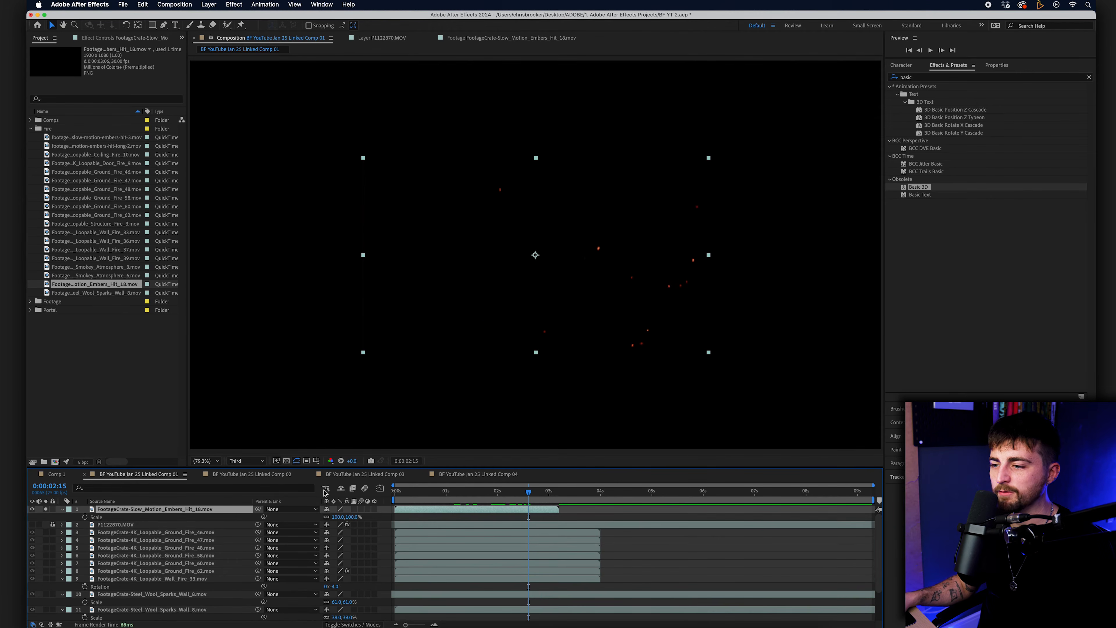
left_click(338, 517)
type("200")
key("Return")
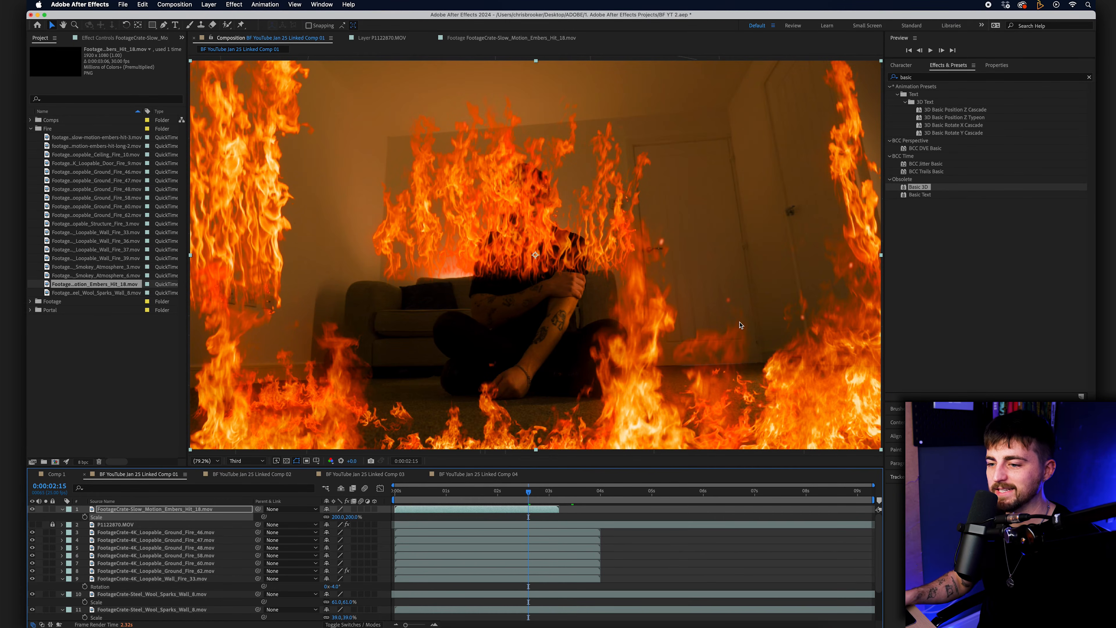
Unlock the upper P1122870.MOV layer and move it directly below Loopable_Wall_Fire_33 in the layer stack
left_click(150, 511)
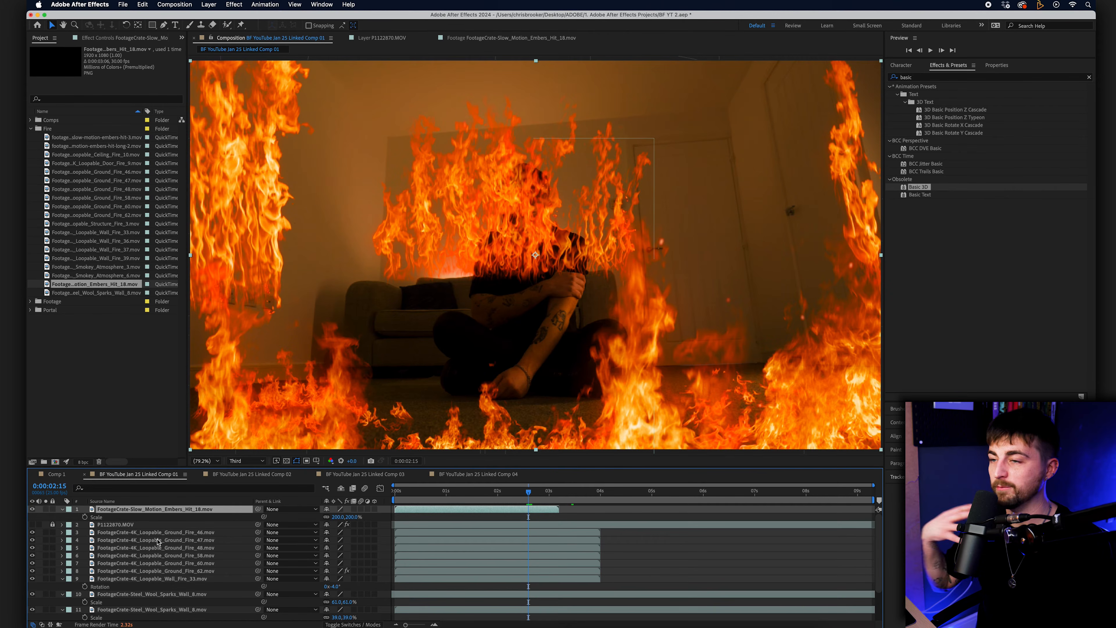
left_click(53, 525)
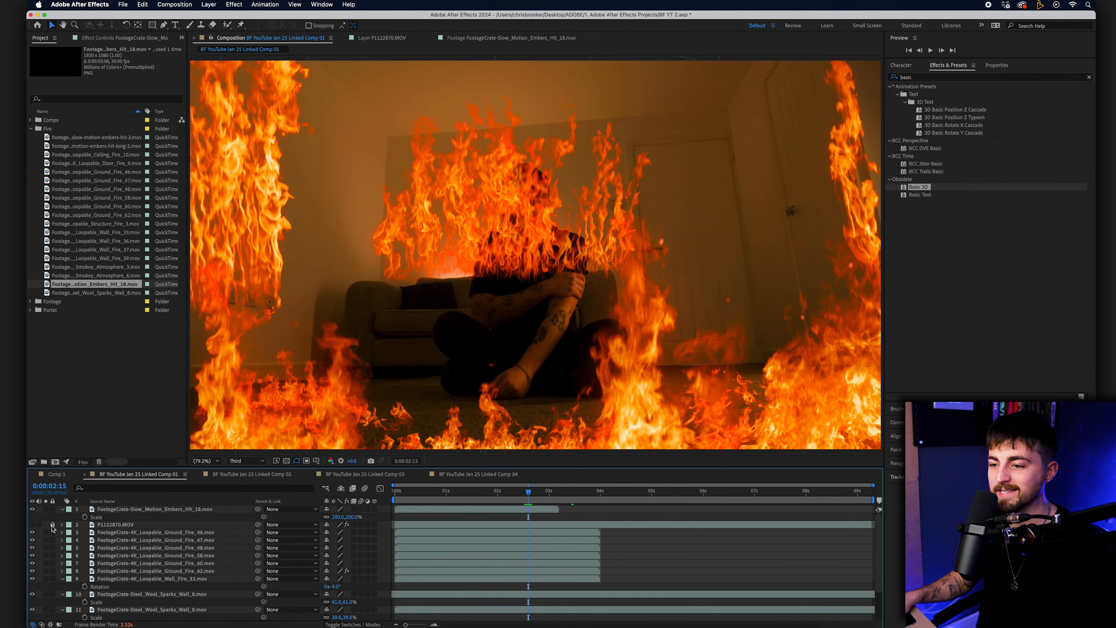
left_click(117, 525)
left_click_drag(126, 526, 134, 587)
left_click(152, 510)
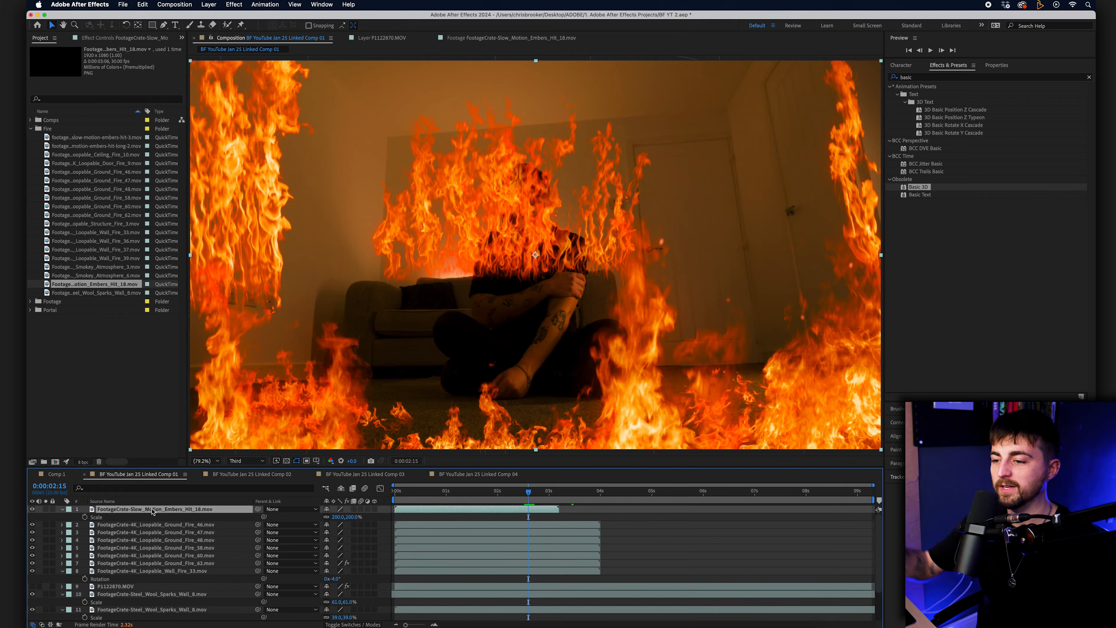
scroll(159, 595, "down", 3)
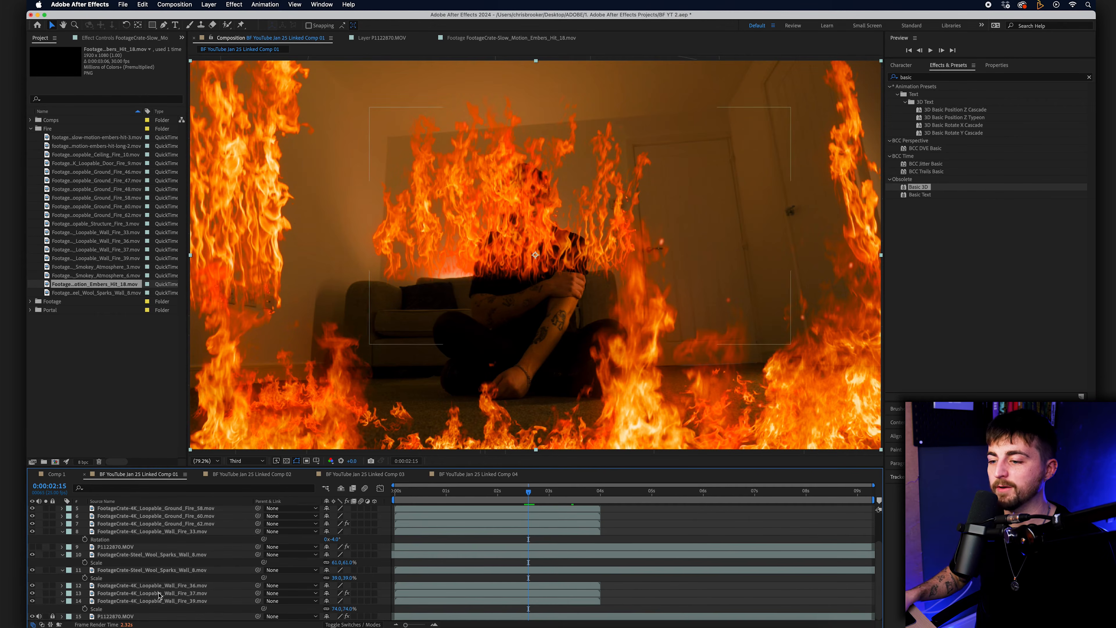
scroll(165, 595, "up", 3)
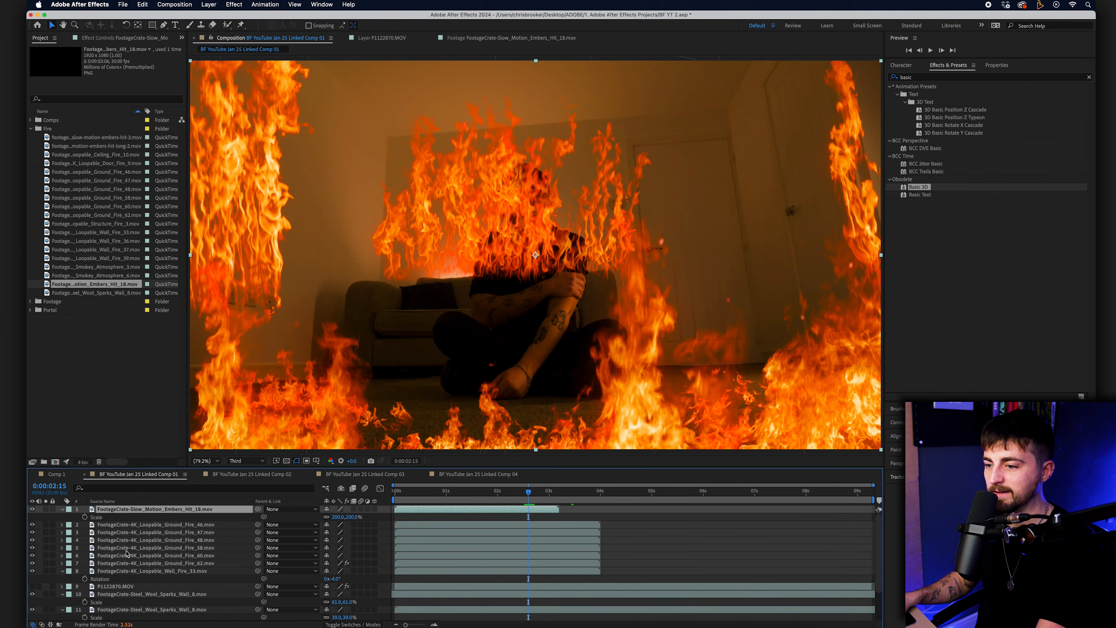
left_click(160, 587)
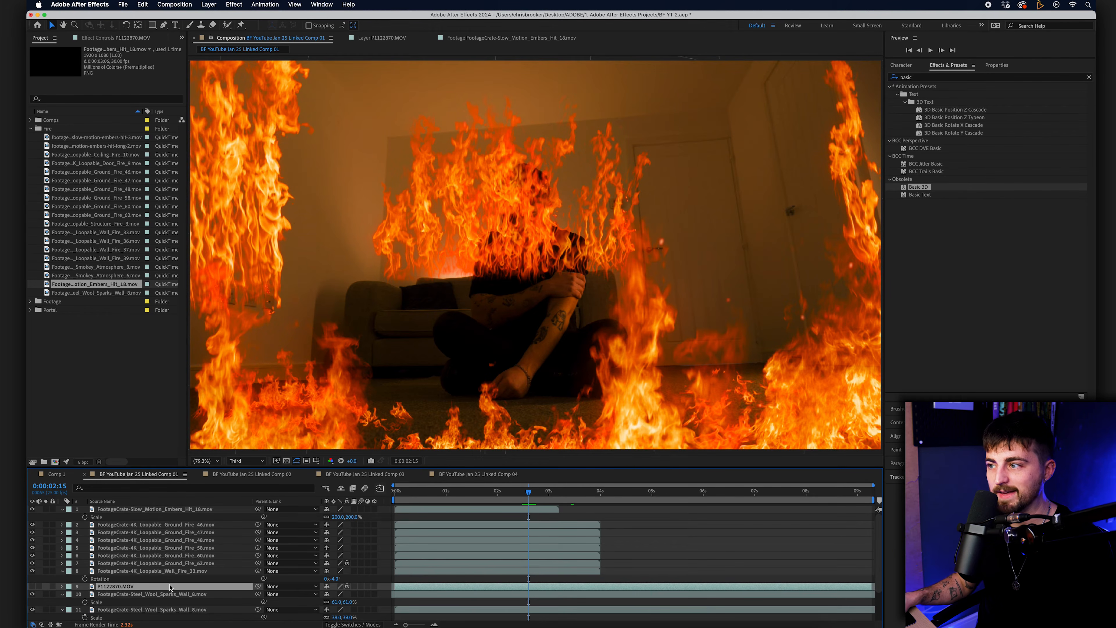
scroll(170, 588, "down", 3)
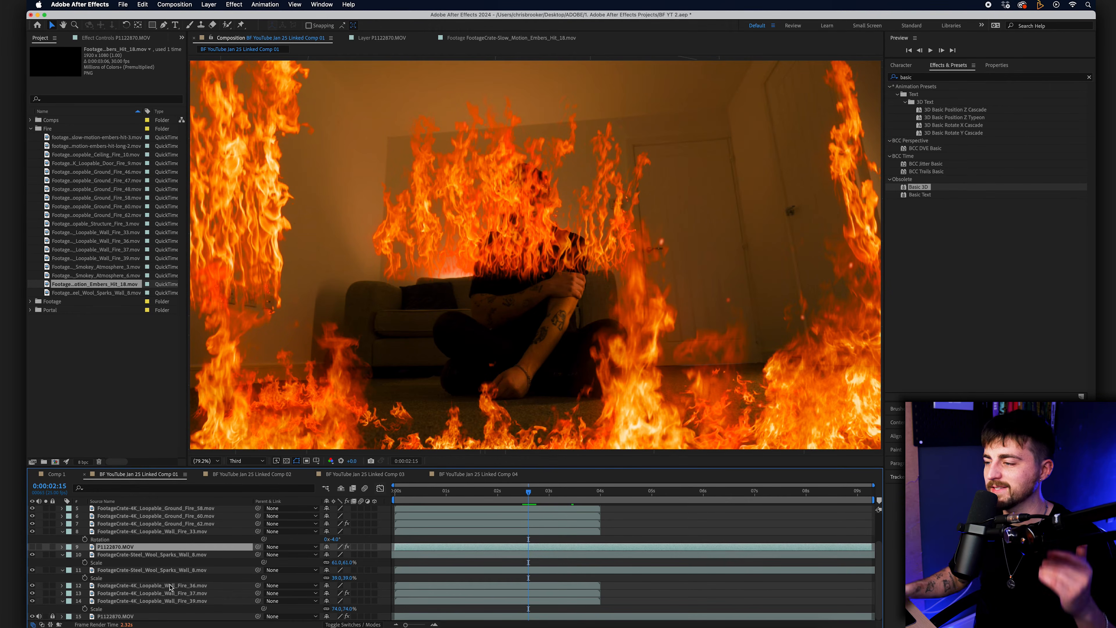
scroll(208, 530, "up", 3)
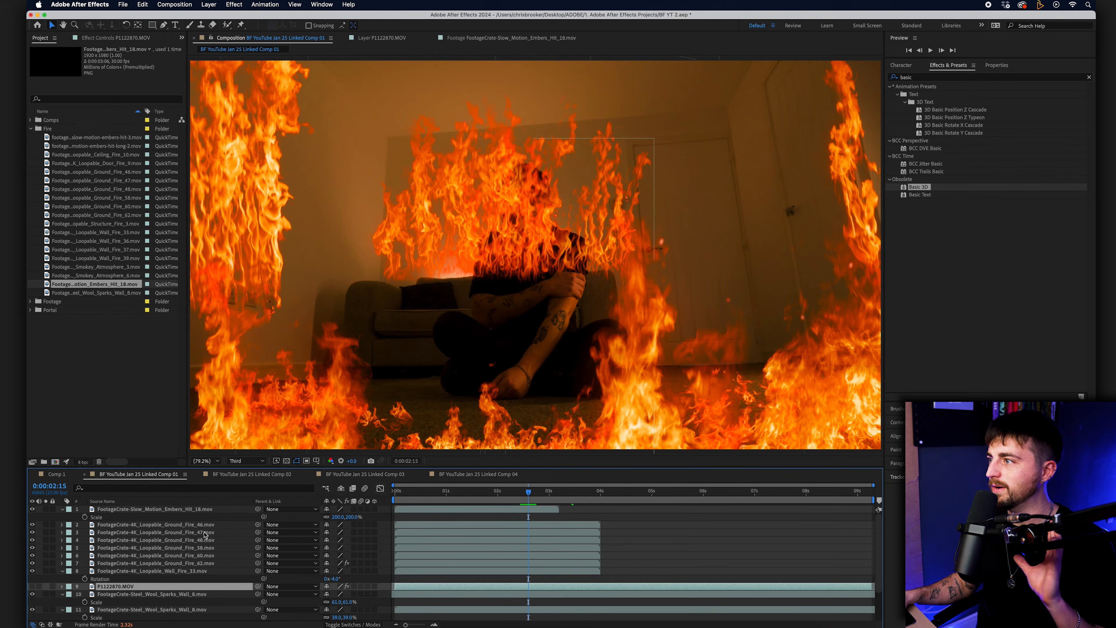
Add the Loopable_Ceiling_Fire_10 clip as the top layer and move it up to the ceiling
left_click(110, 155)
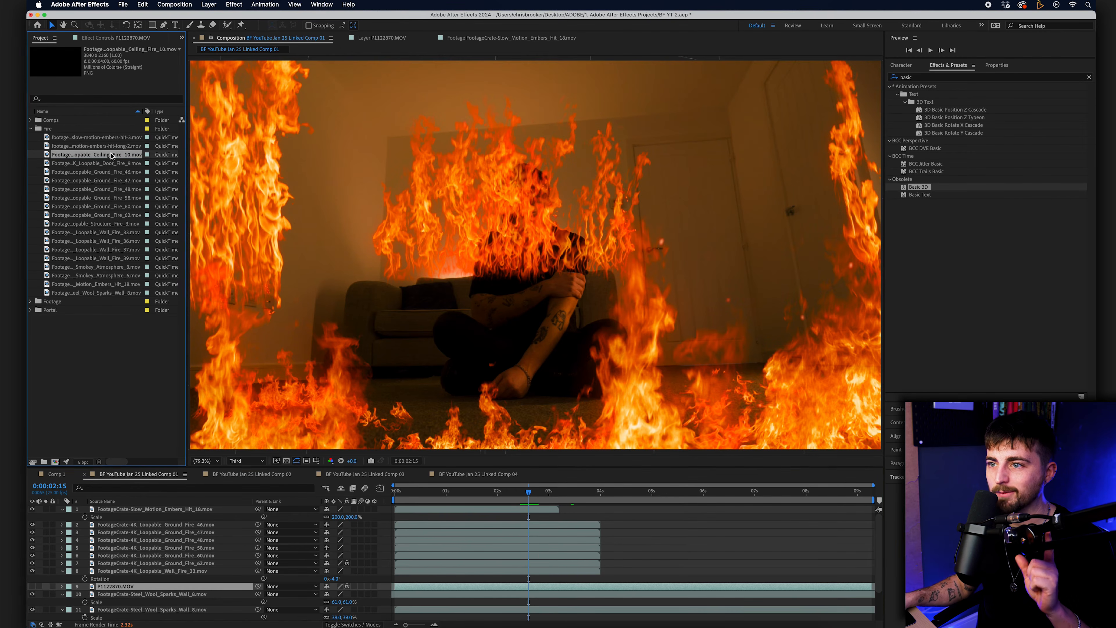
left_click_drag(184, 510, 175, 520)
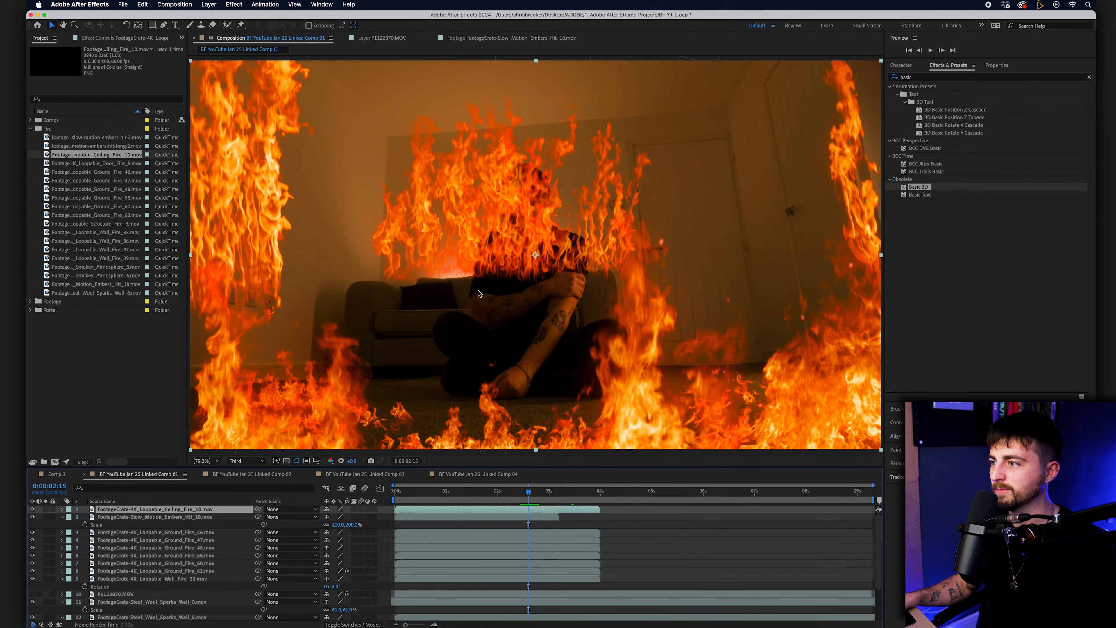
left_click_drag(480, 337, 494, 101)
Scale the Loopable_Ceiling_Fire_10 layer to 72%, reposition it along the ceiling above the man, and collapse its properties
key("s")
left_click_drag(337, 517, 323, 517)
left_click_drag(475, 82, 442, 116)
left_click_drag(442, 116, 440, 80)
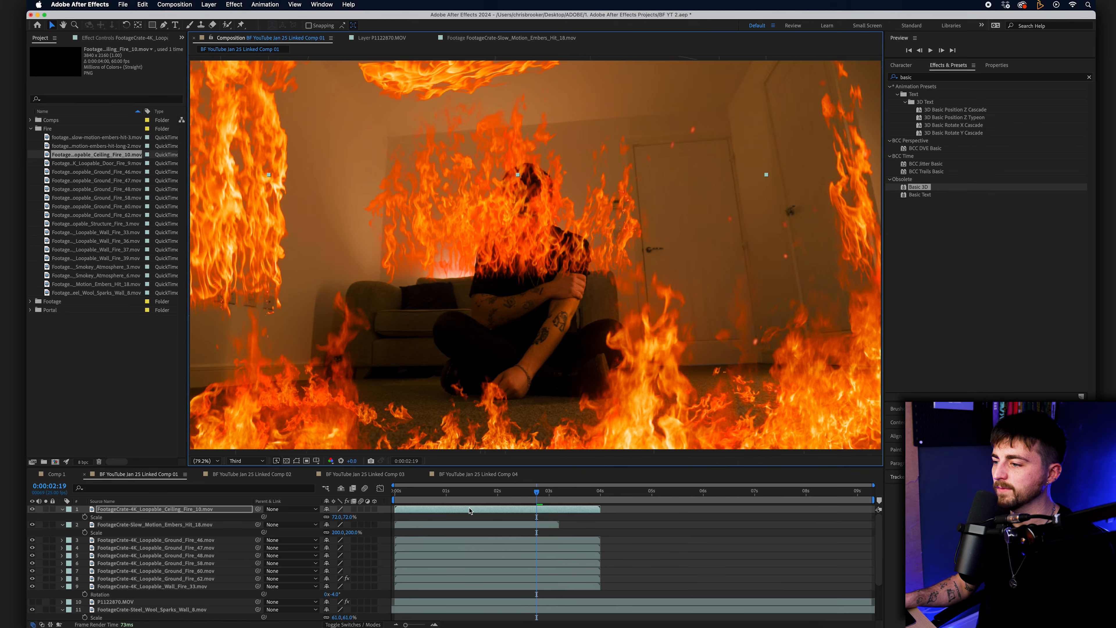
key("Page_Up")
left_click(63, 509)
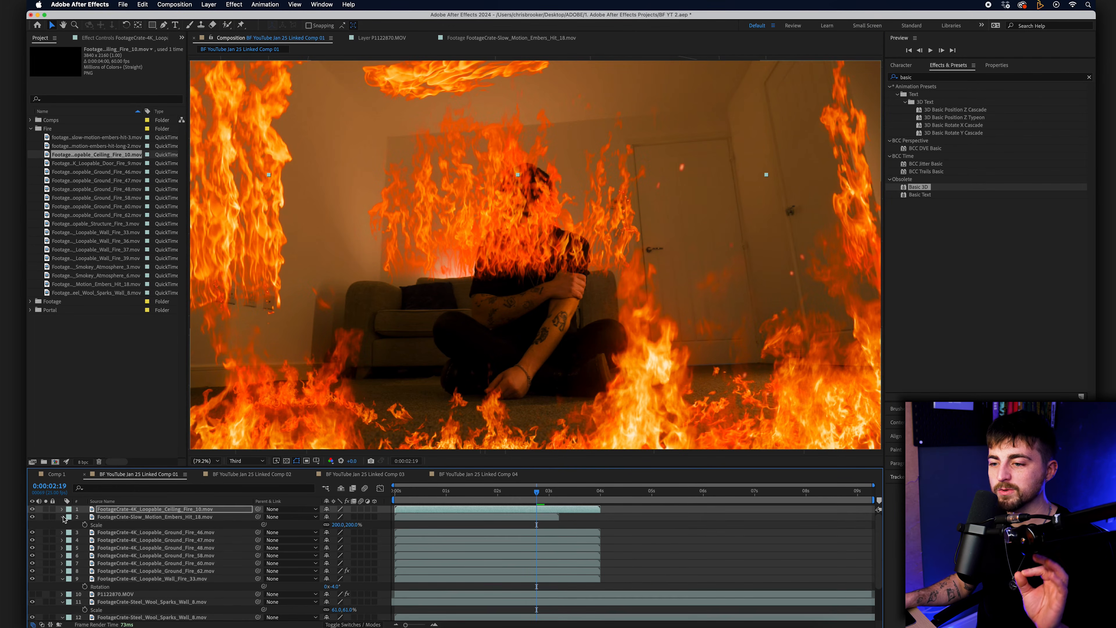
Add the Looping_Smokey_Atmosphere_6 clip at the top of the layer stack and the Looping_Smokey_Atmosphere_3 clip above it
left_click(62, 516)
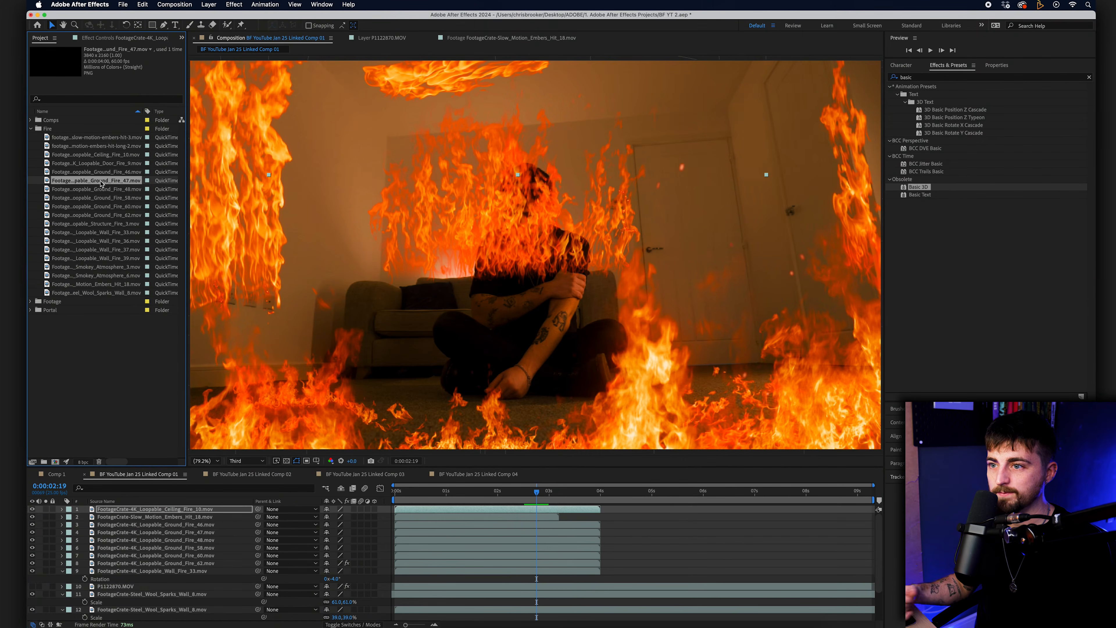
left_click(124, 147)
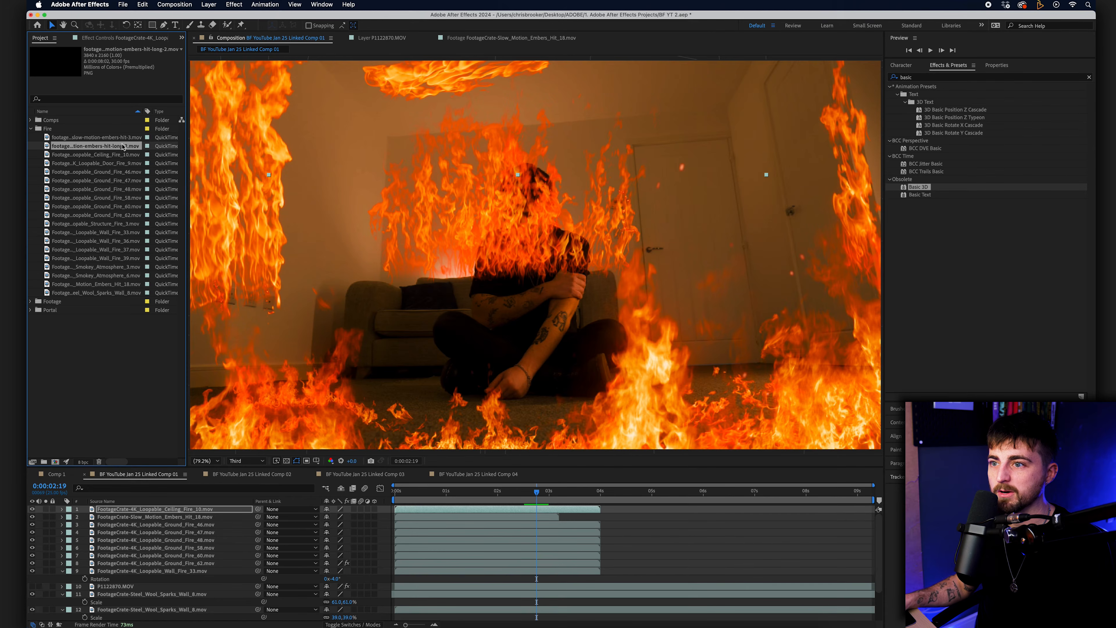
left_click(125, 155)
left_click(122, 163)
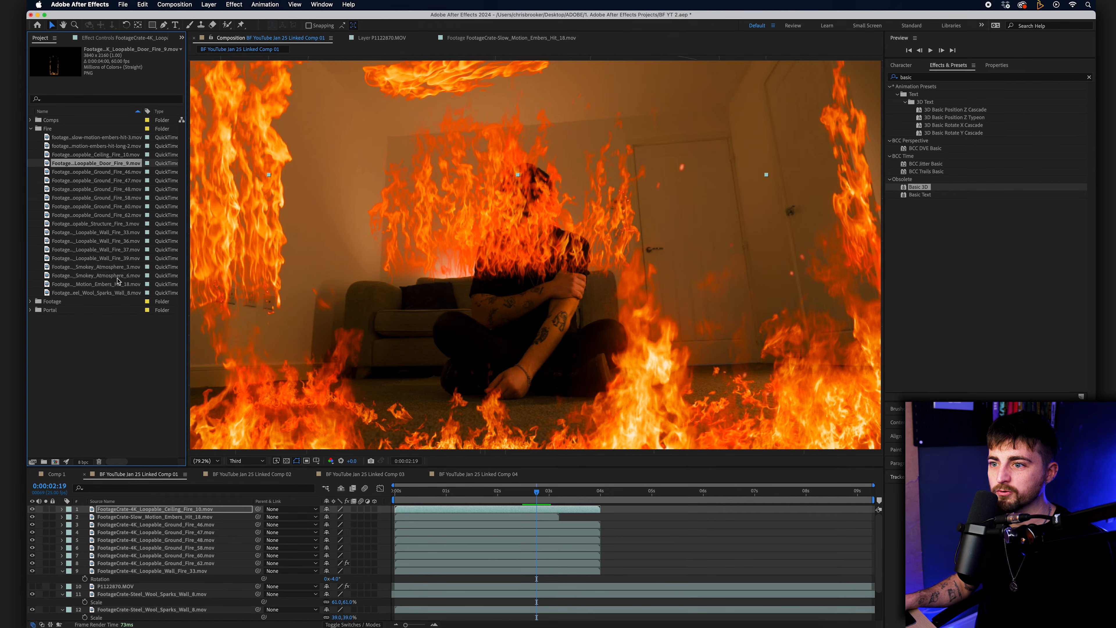
left_click(110, 275)
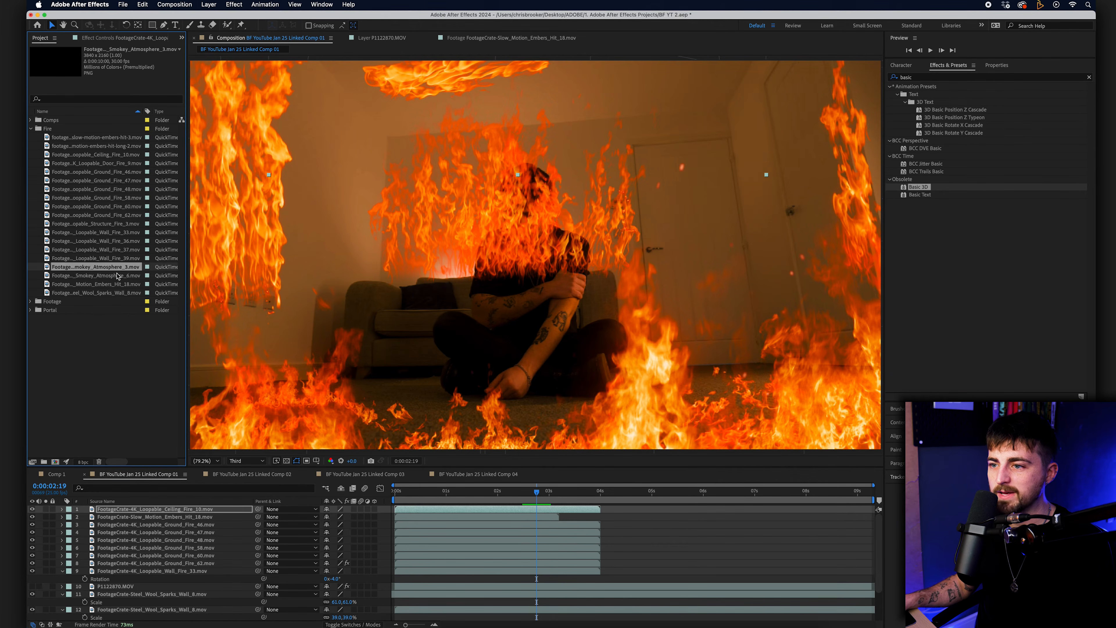
left_click_drag(188, 505, 180, 510)
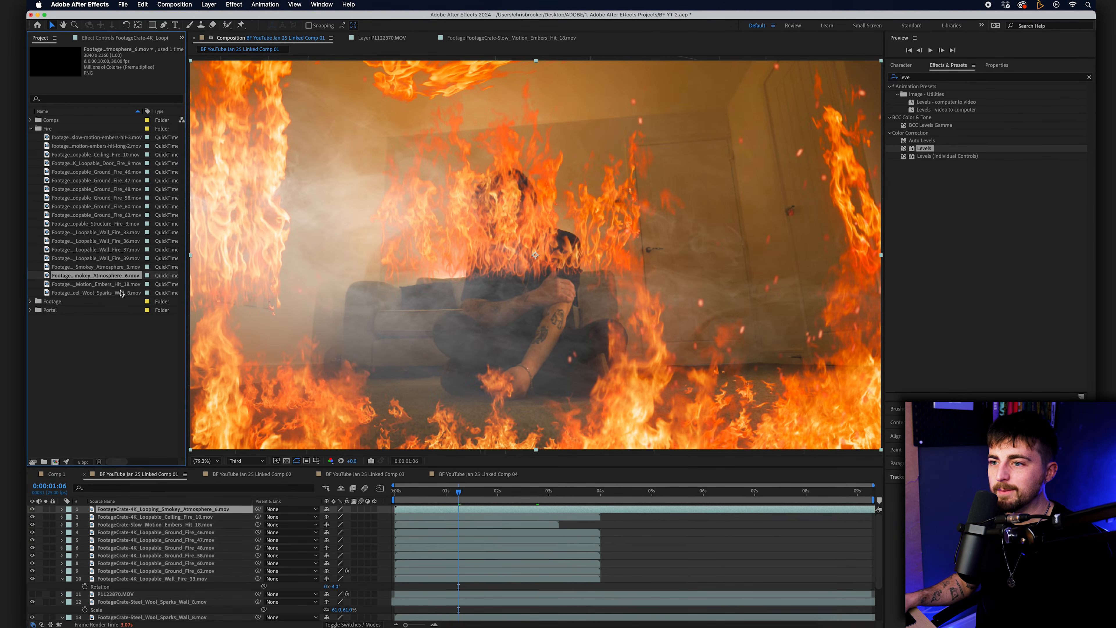
left_click(125, 268)
left_click_drag(196, 460, 201, 510)
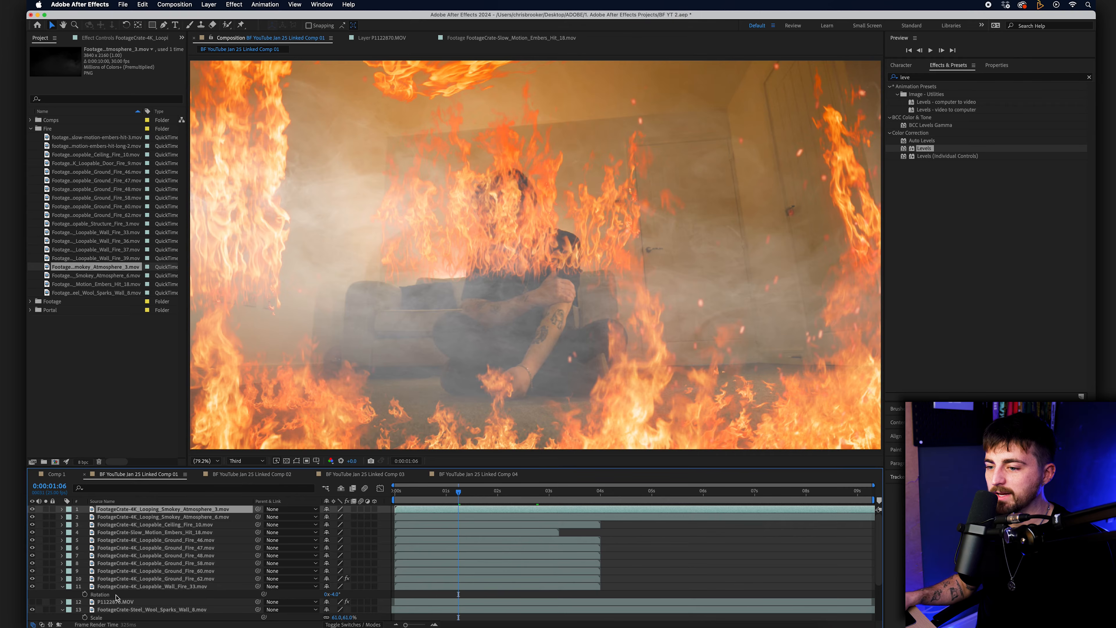
Move the upper P1122870.MOV layer directly above Loopable_Wall_Fire_33 and preview the composite from the start
left_click(105, 602)
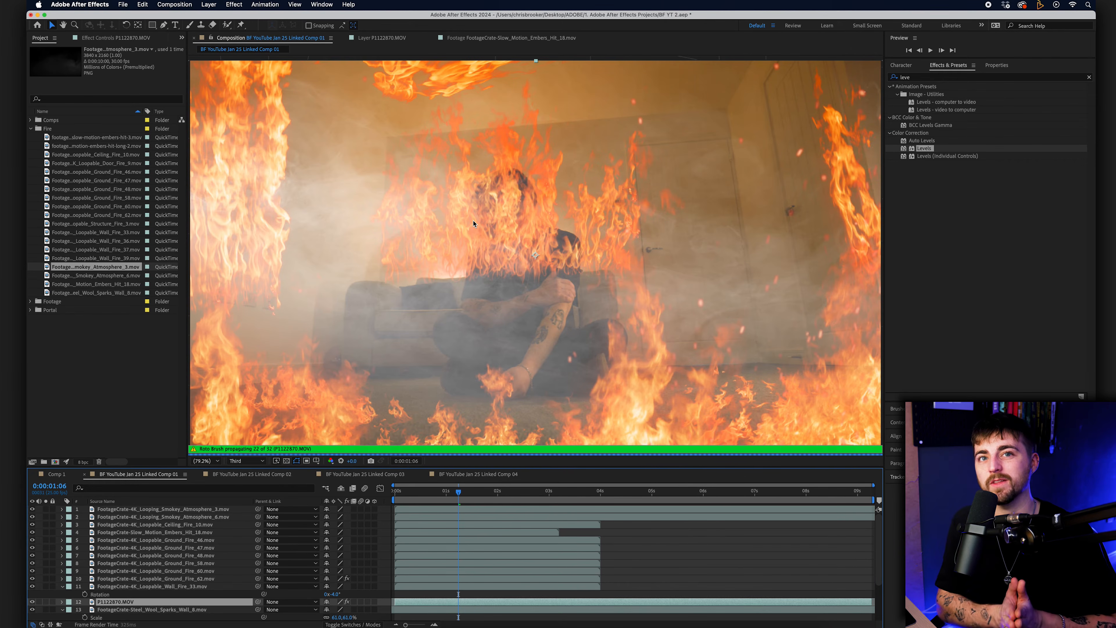
left_click(392, 494)
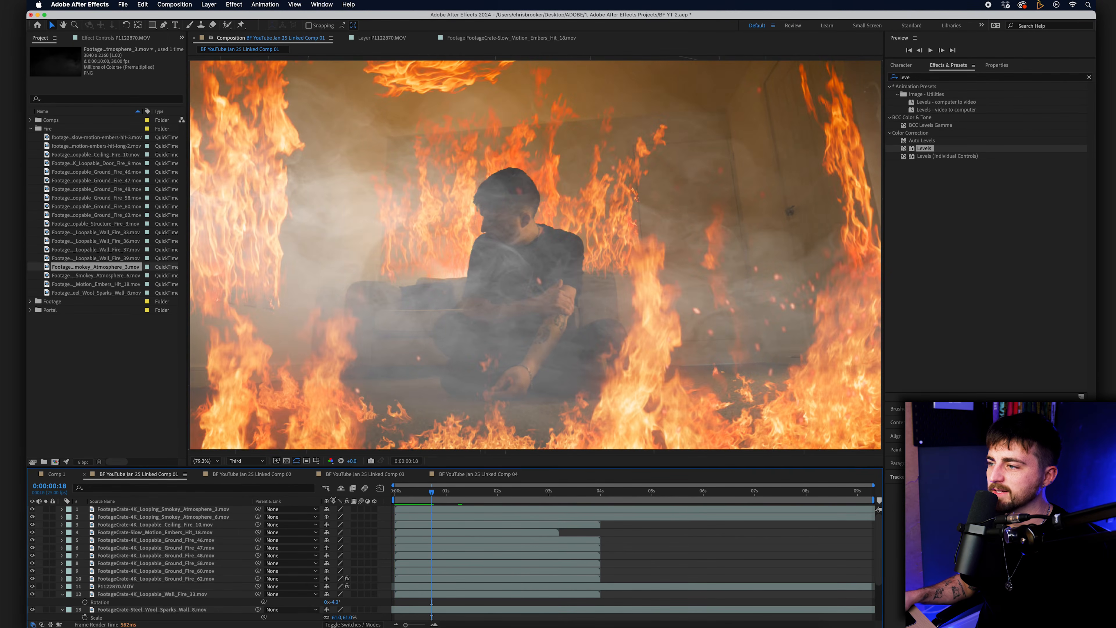
key("space")
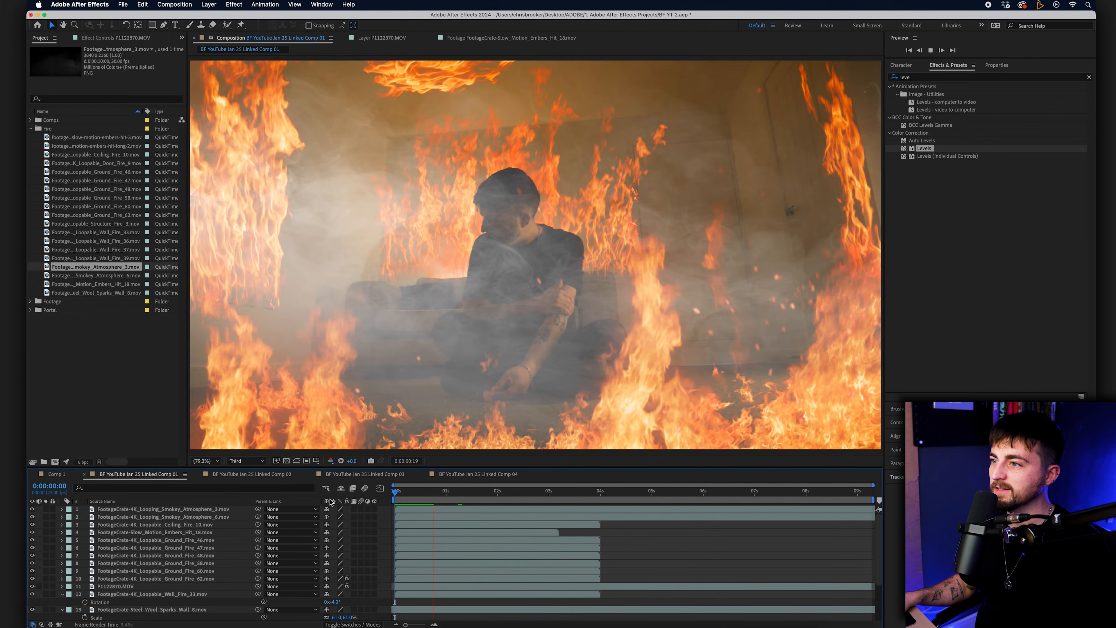
key("space")
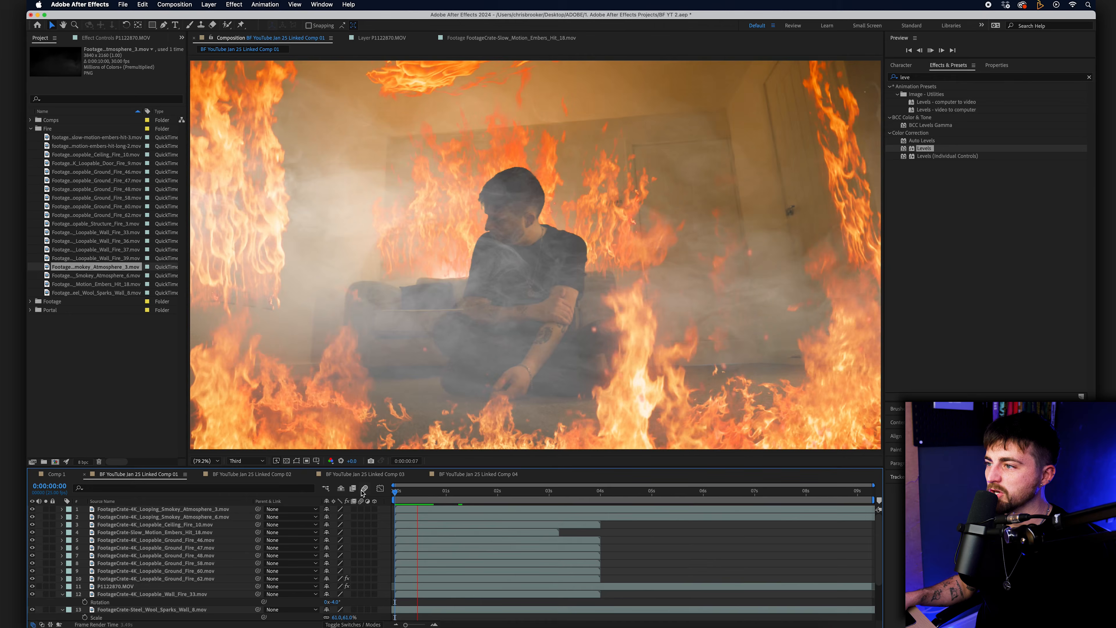
key("space")
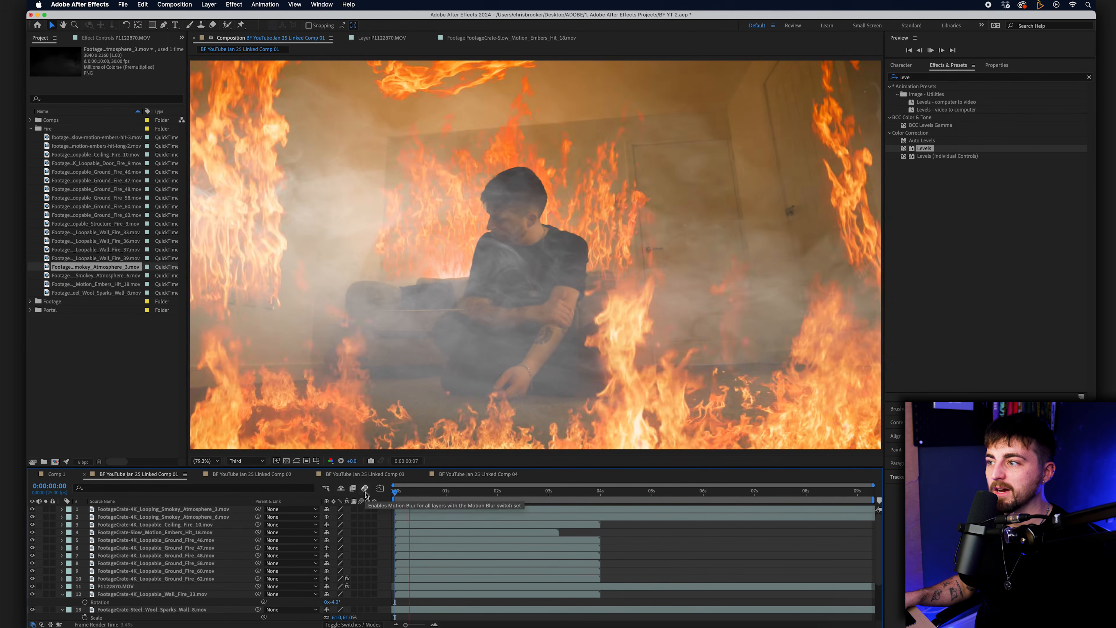
key("space")
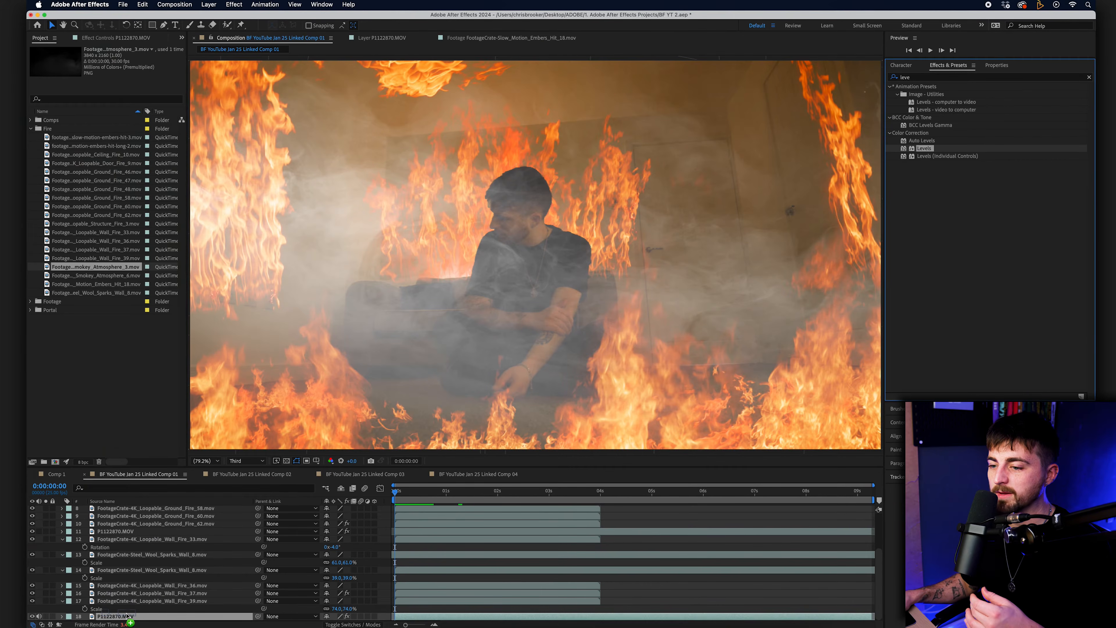
Apply Levels with a gamma of 0.63 to the bottom P1122870.MOV layer and copy the effect to the upper P1122870.MOV layer
left_click_drag(924, 148, 95, 57)
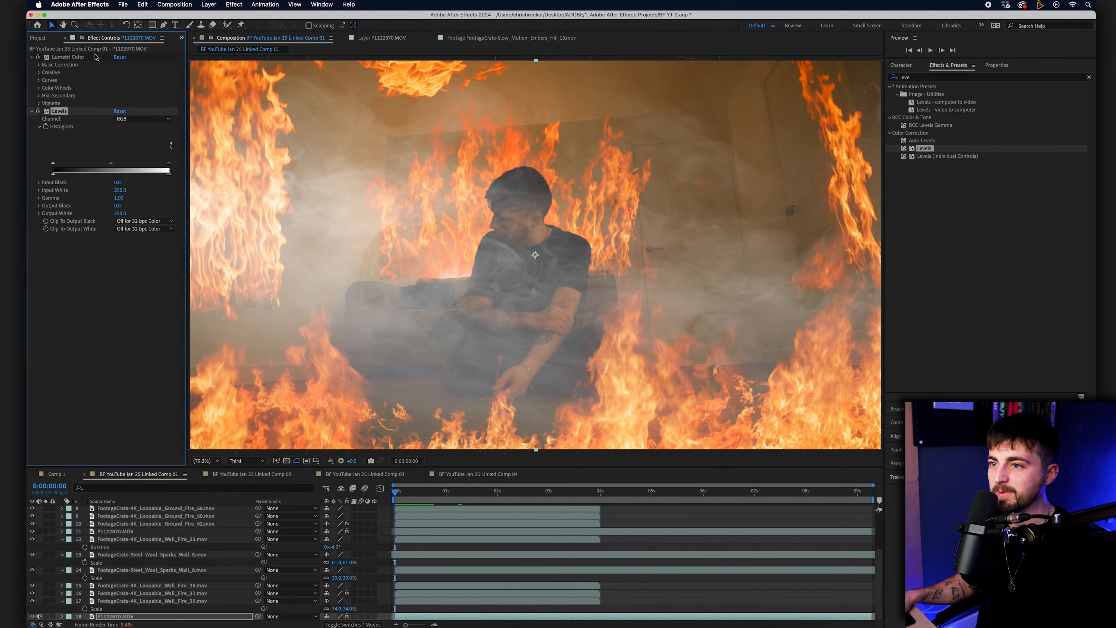
left_click_drag(117, 199, 104, 198)
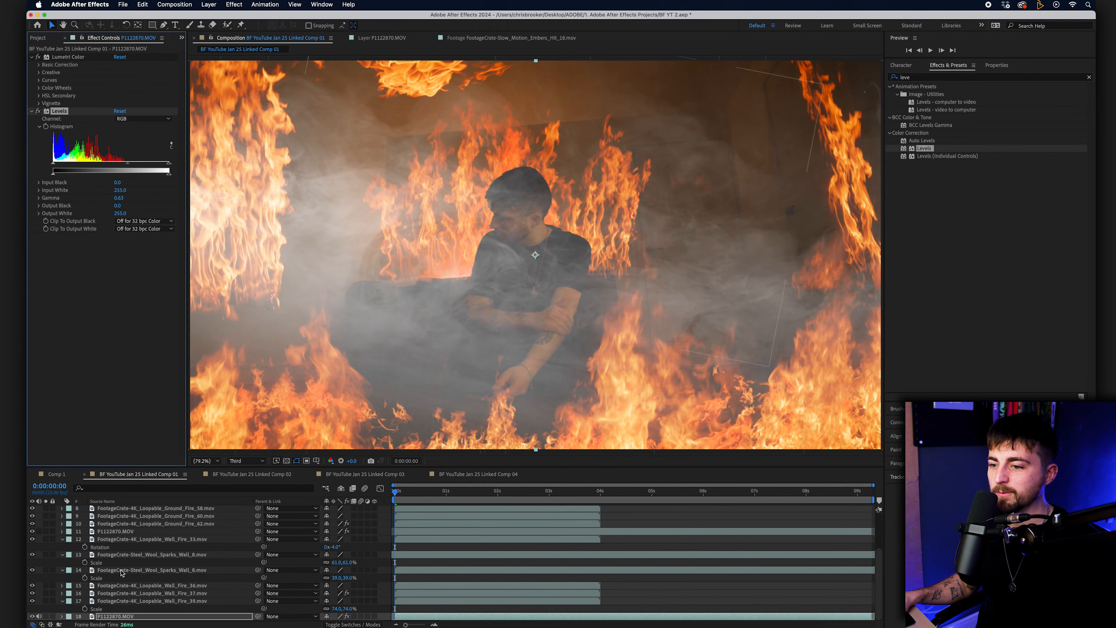
scroll(132, 563, "up", 4)
left_click(128, 588)
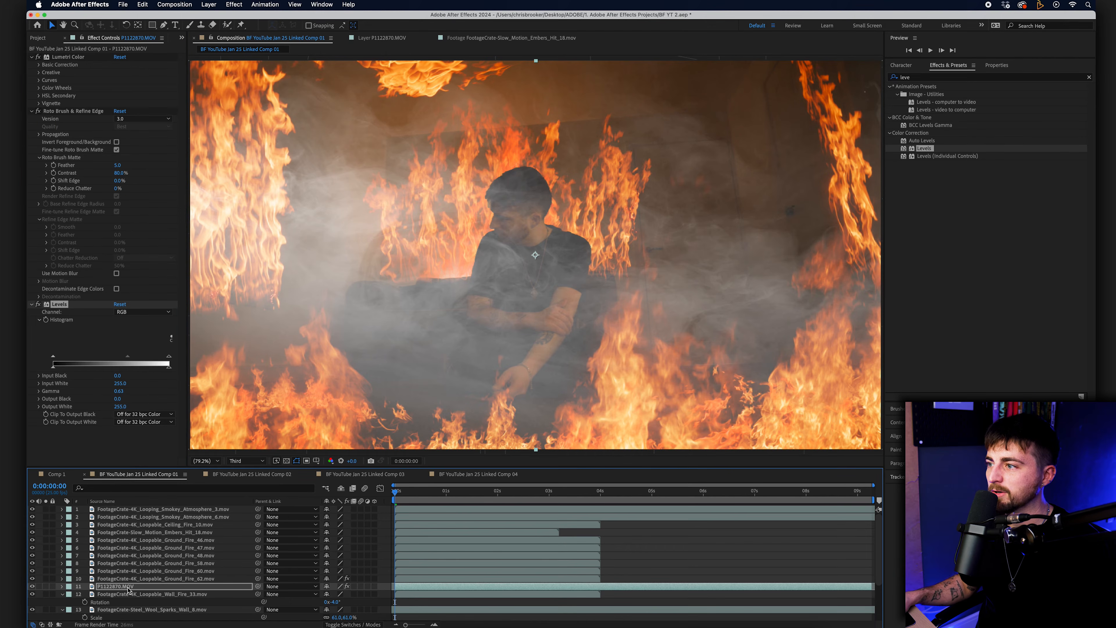
left_click(117, 587)
Check the darkened footage at 0:00:02:17 and move the work area's start to just past the 2-second mark
left_click(532, 491)
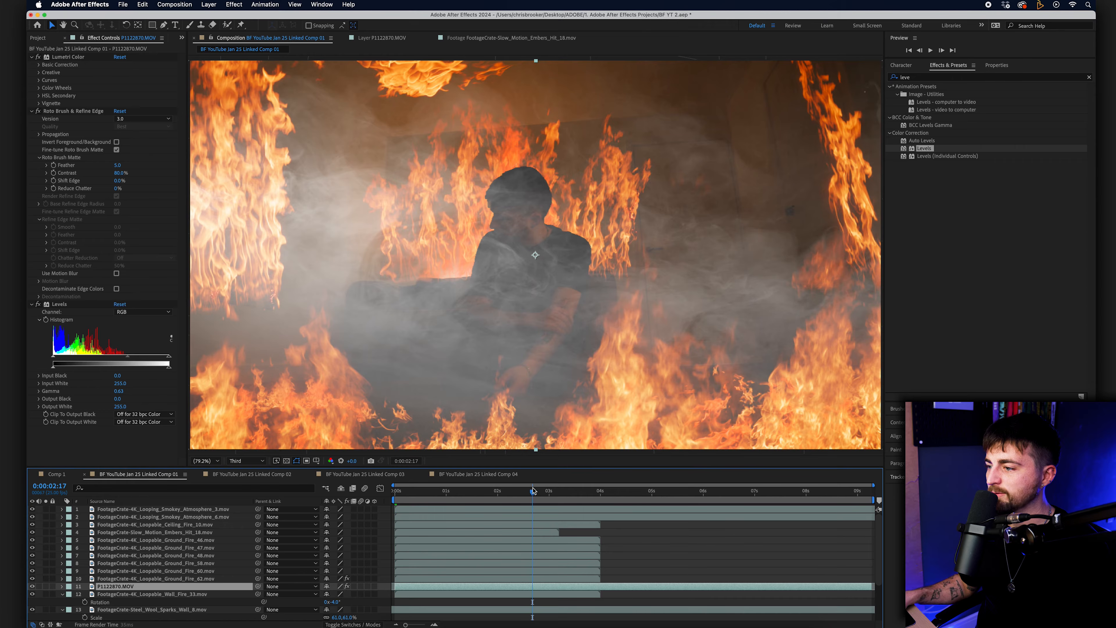
left_click(705, 557)
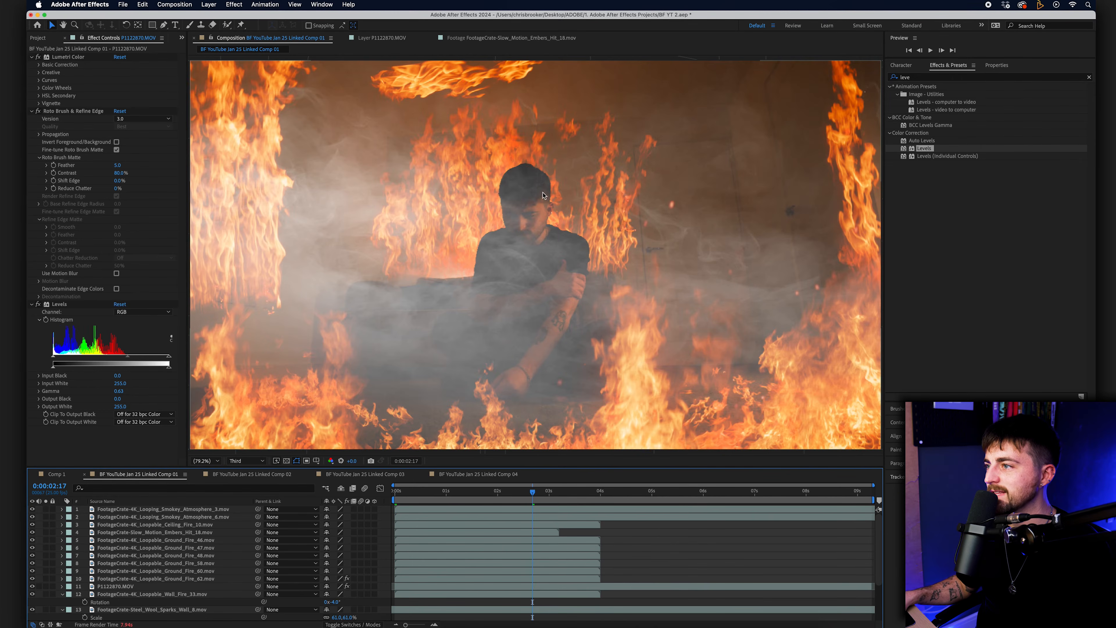
left_click_drag(409, 501, 503, 510)
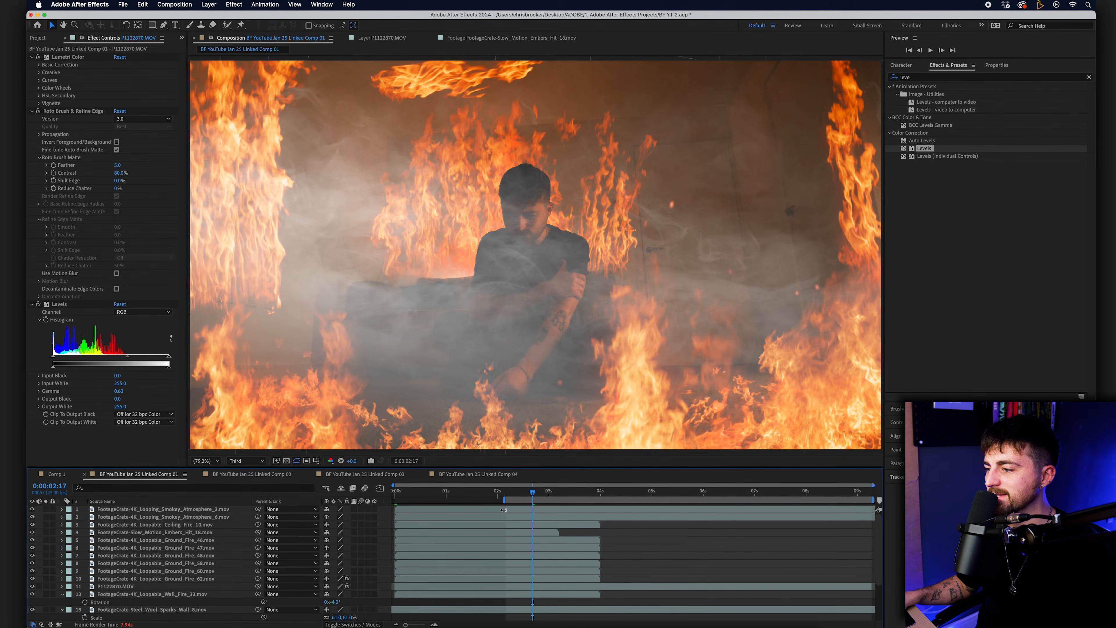
left_click(508, 496)
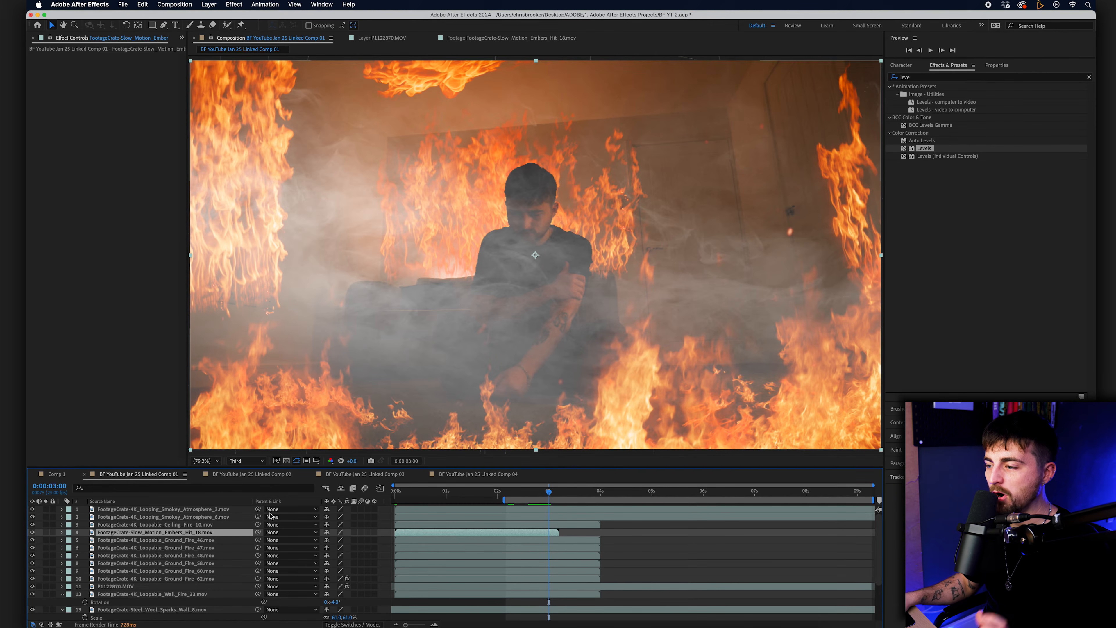
Apply the Curves effect to the bottom P1122870.MOV layer
scroll(196, 566, "down", 3)
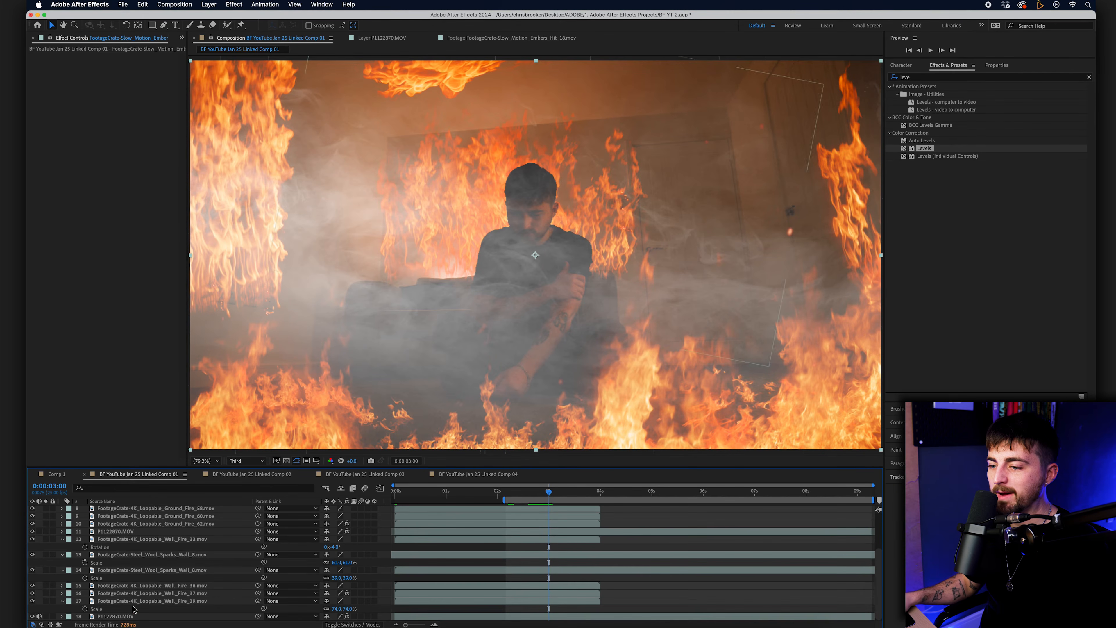
left_click(115, 616)
left_click(924, 75)
type("curves")
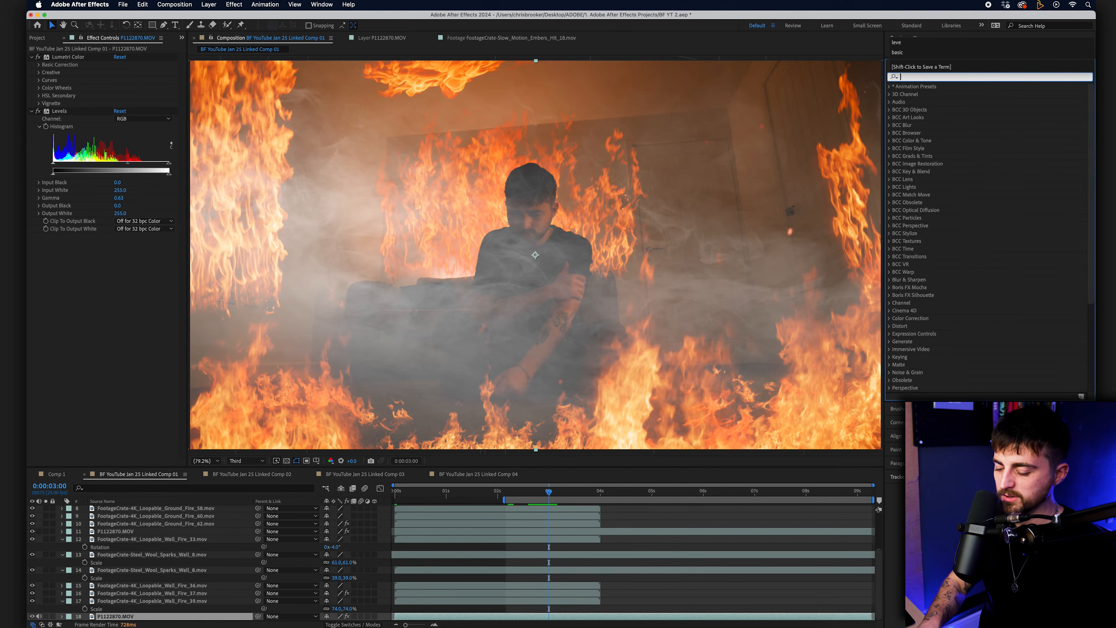
left_click_drag(924, 118, 154, 618)
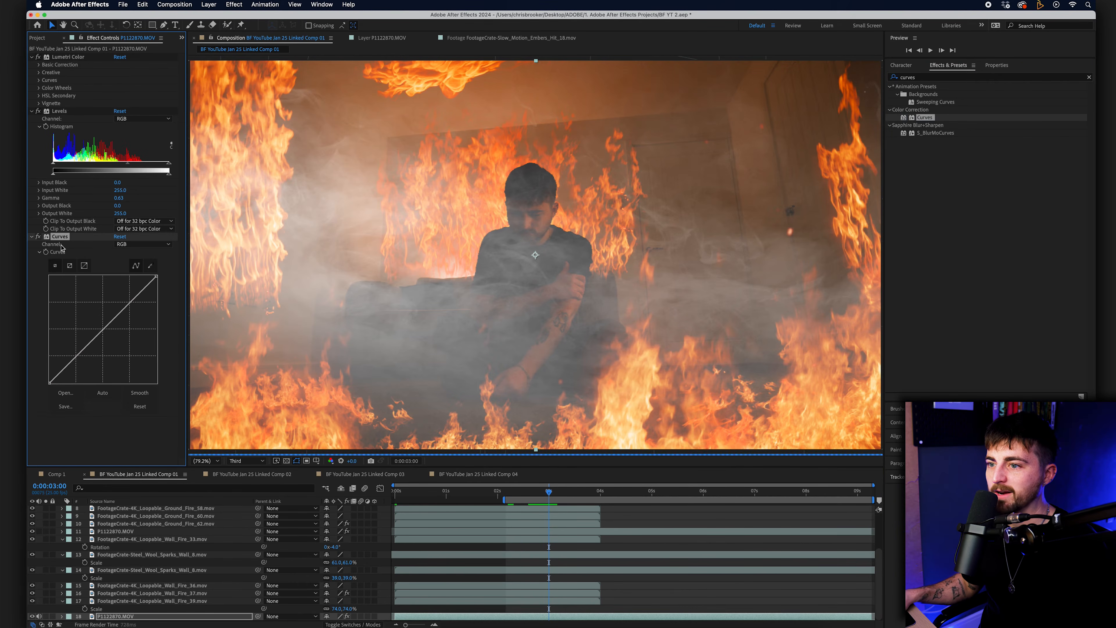
Raise the Red channel curve of the bottom P1122870.MOV layer, lifting its shadows, midtones and highlights
left_click(121, 245)
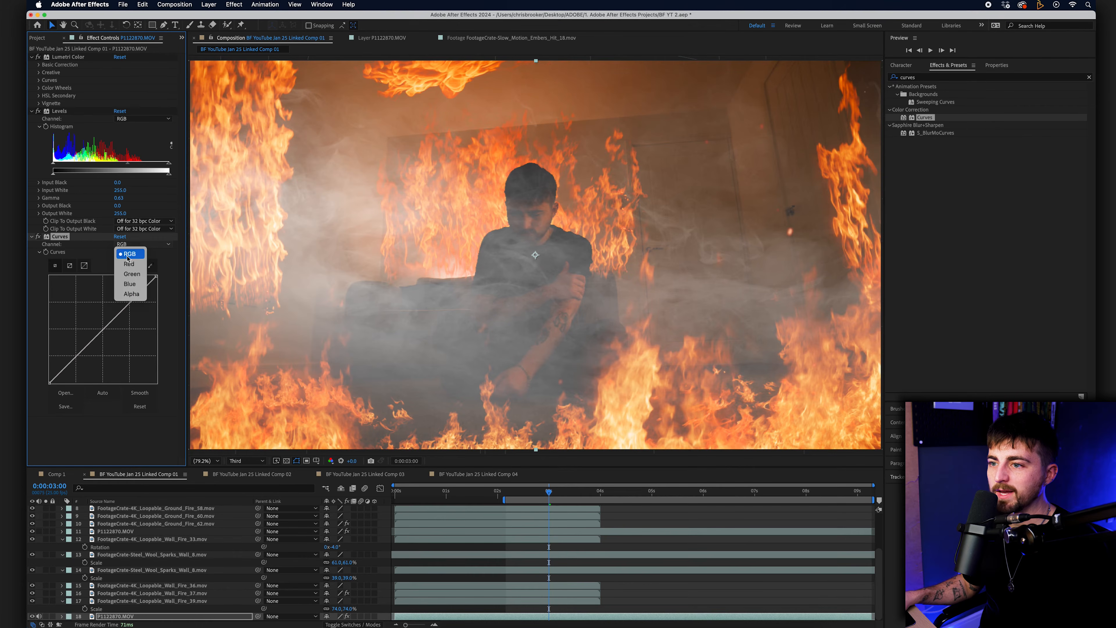
left_click(129, 265)
left_click_drag(155, 276, 145, 276)
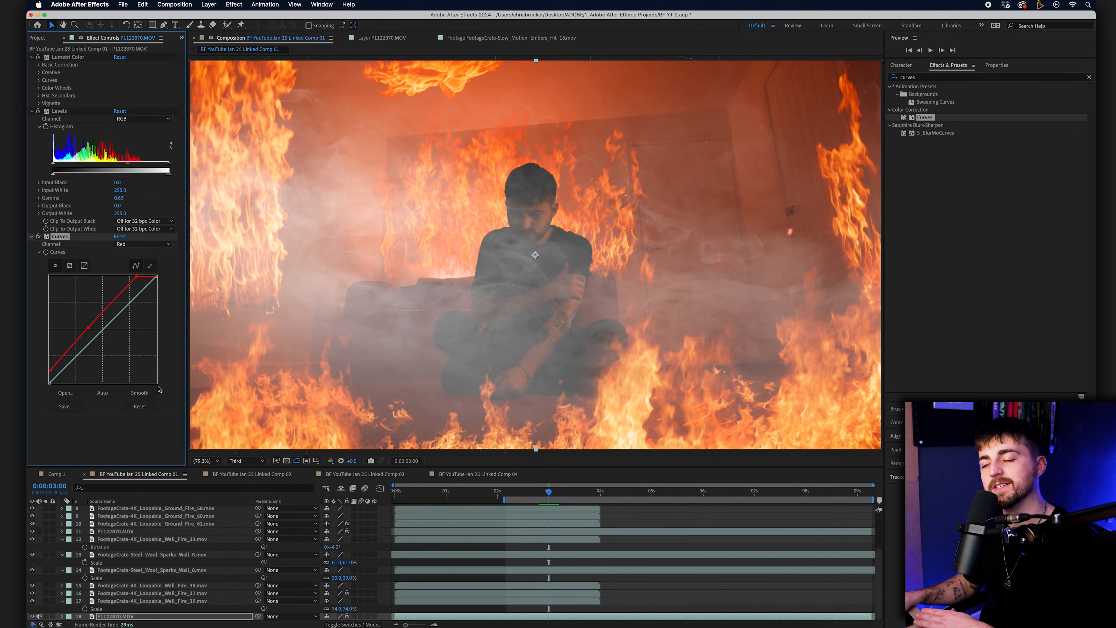
mouse_move(95, 332)
left_mouse_down()
mouse_move(106, 346)
mouse_move(89, 326)
left_mouse_up()
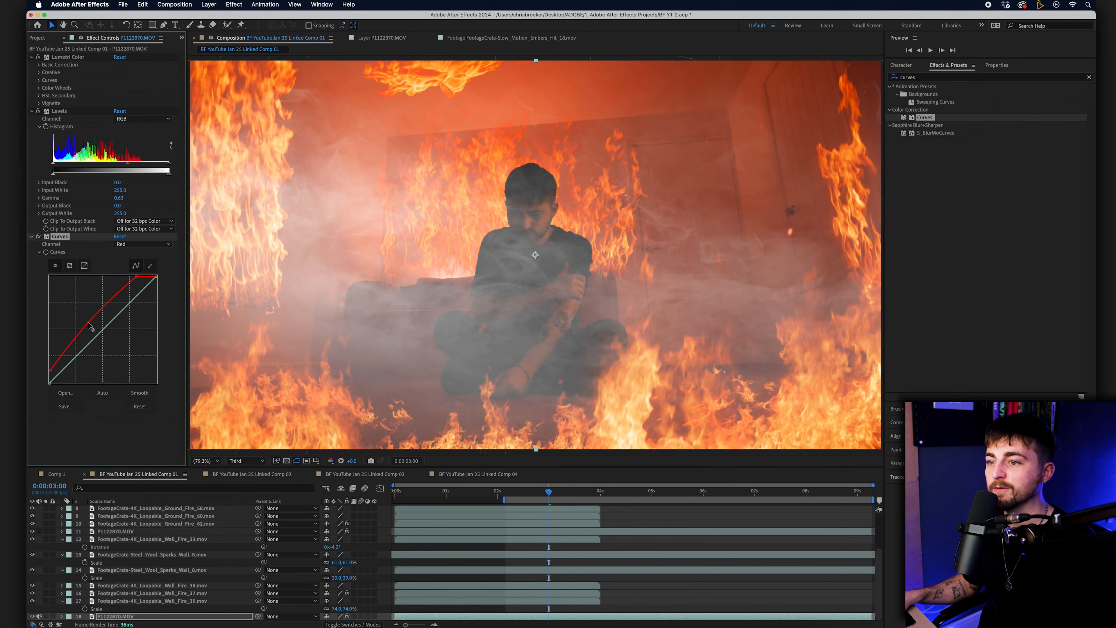
Raise the midtones of the Green channel curve slightly and lower the Blue channel curve to tint the room orange
left_click(141, 244)
left_click(127, 265)
left_click_drag(113, 323, 101, 322)
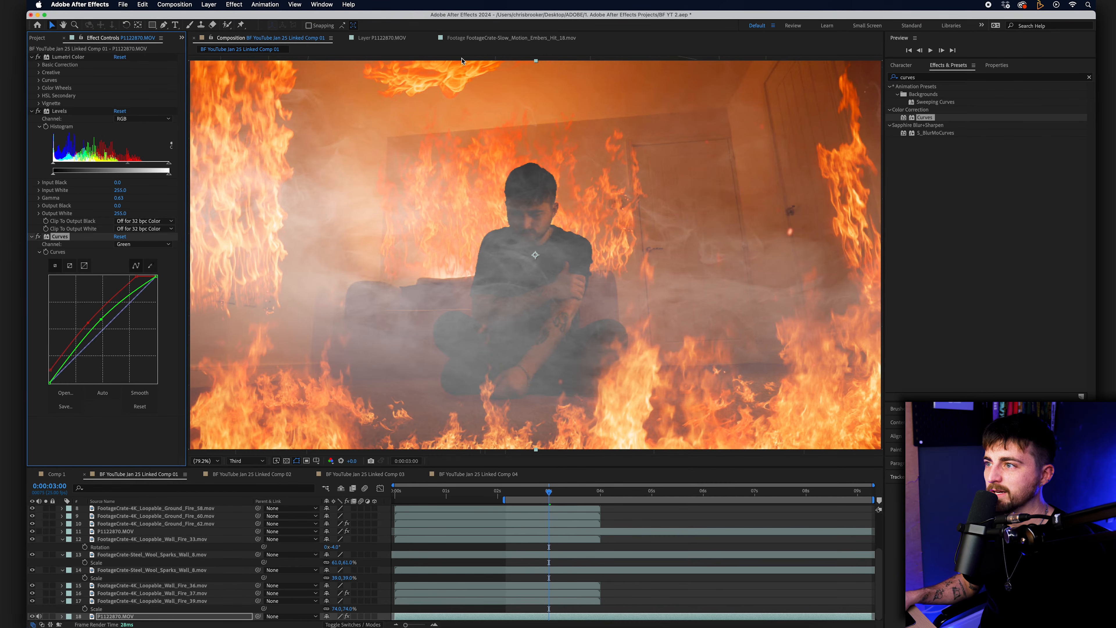
left_click(166, 244)
left_click(131, 282)
left_click_drag(114, 321, 116, 327)
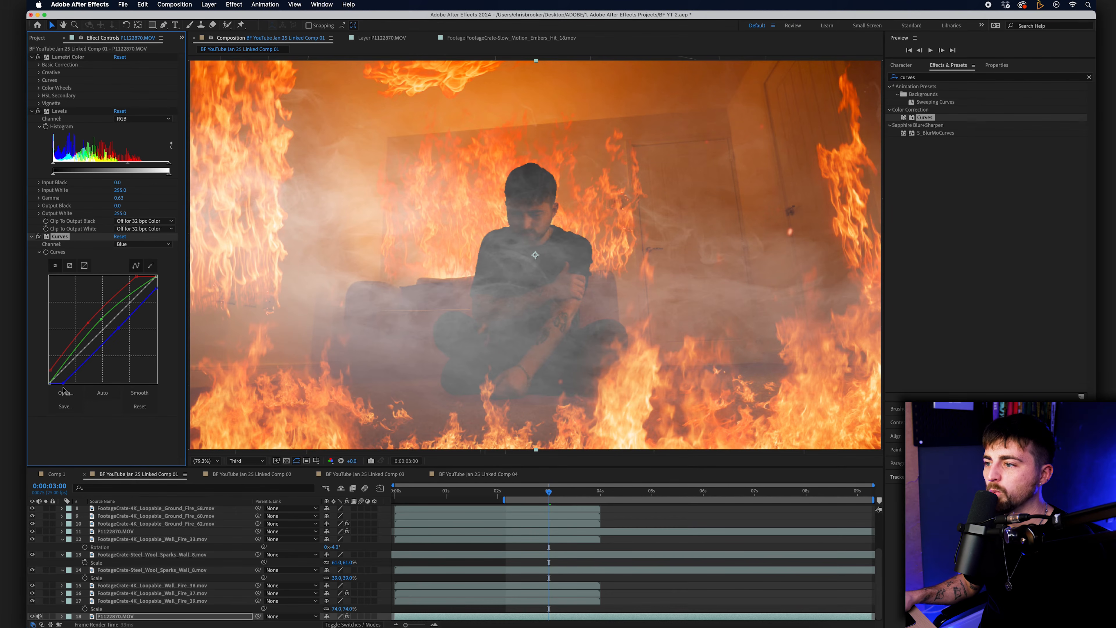
left_click_drag(64, 387, 59, 388)
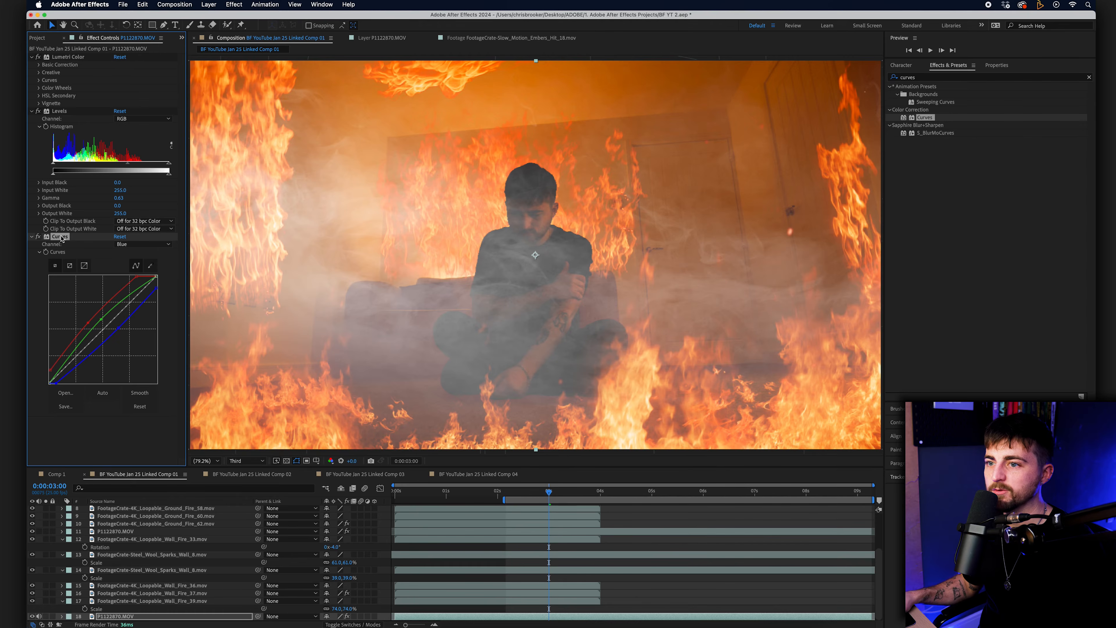
Copy the Curves effect to the upper P1122870.MOV layer and preview the composite from 0:00:03:00
left_click(142, 531)
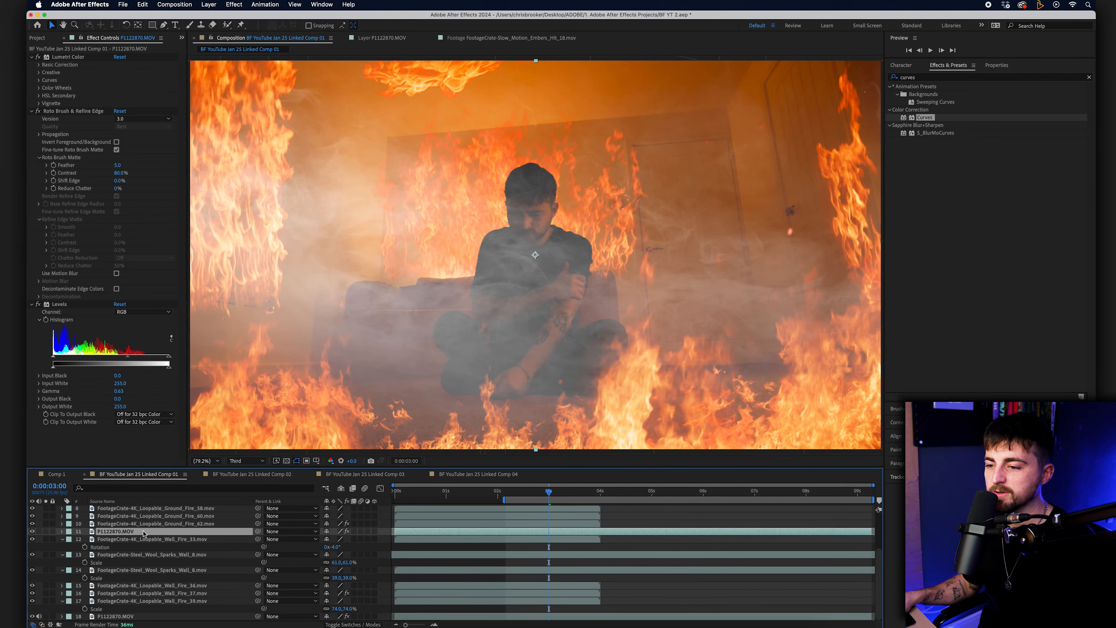
key("super+v")
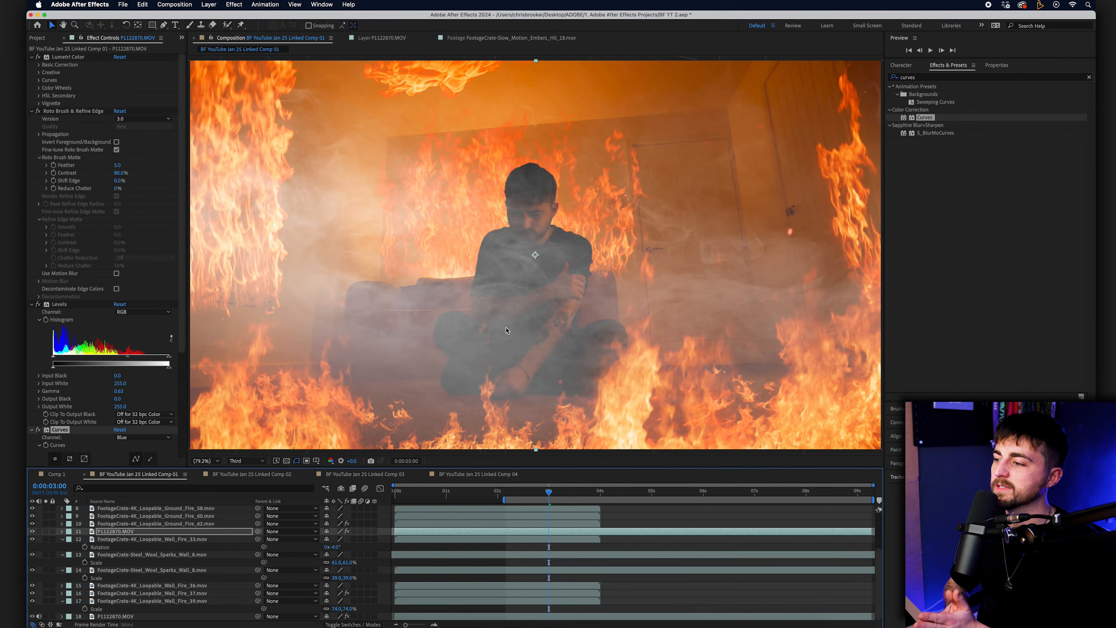
left_click(557, 494)
left_click(549, 494)
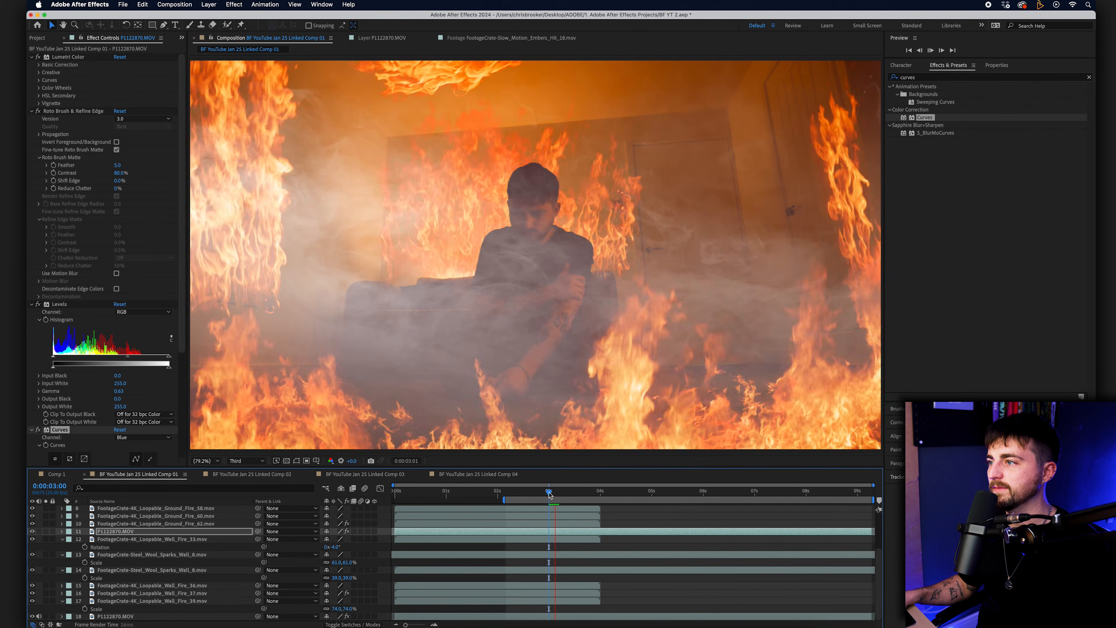
key("space")
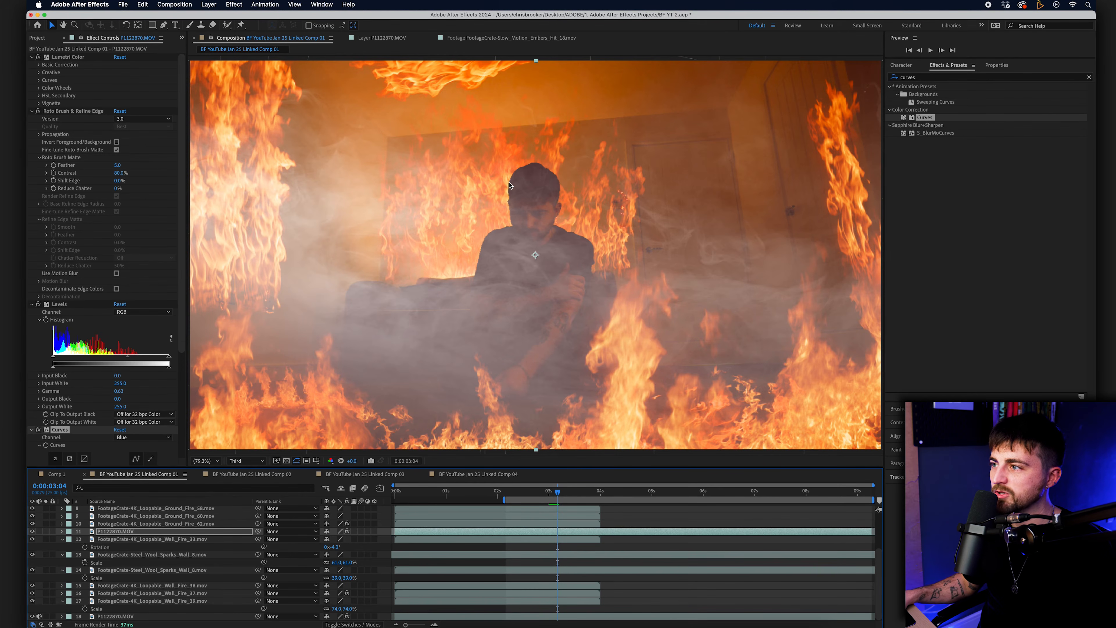
Set the composition viewer's resolution to Full
left_click(247, 460)
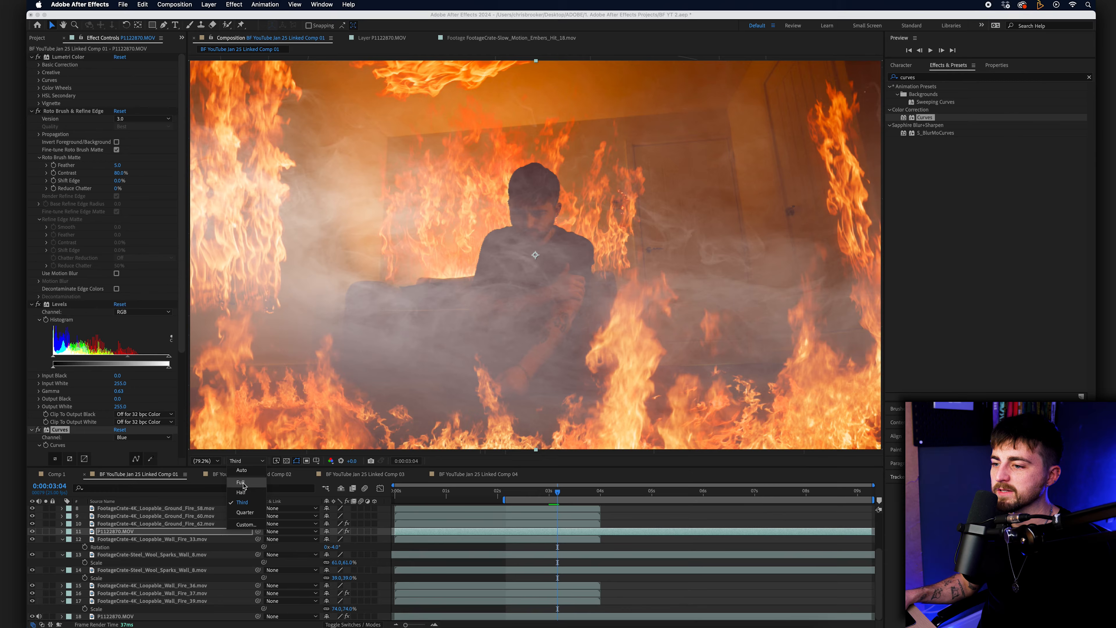
left_click(244, 485)
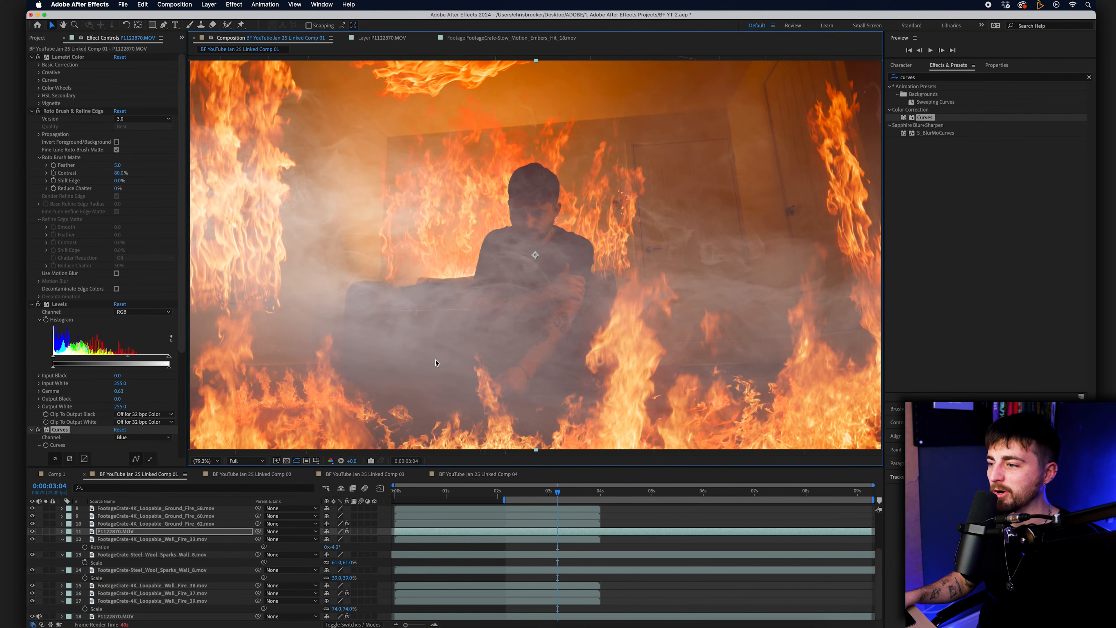
Create a new adjustment layer in the BF YouTube Jan 25 Linked Comp 01 composition
left_click(210, 4)
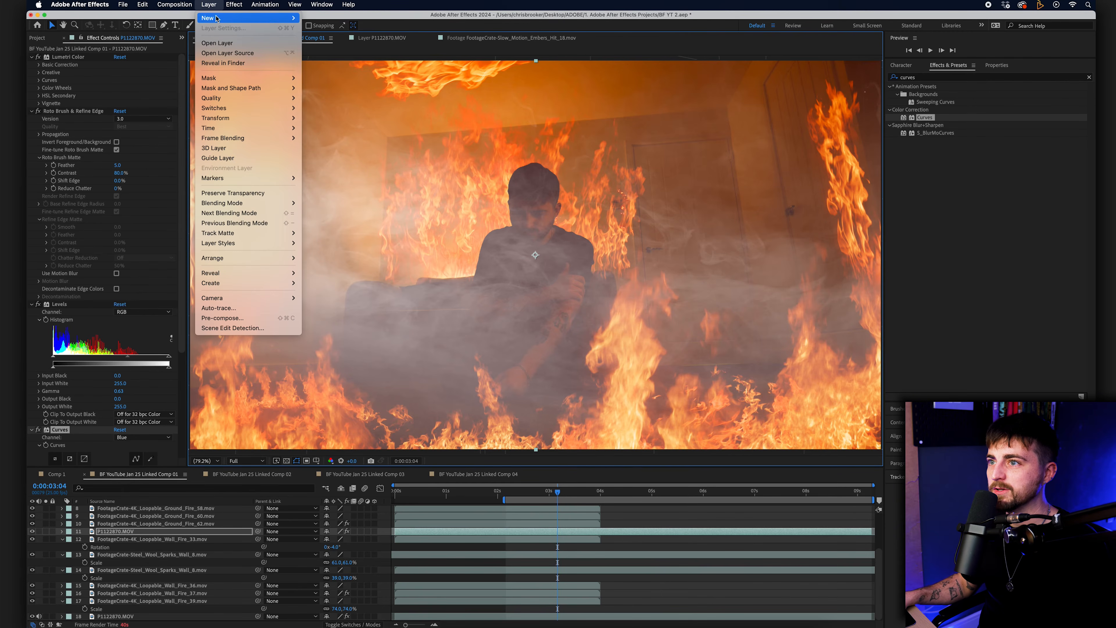
mouse_move(264, 18)
left_click(341, 78)
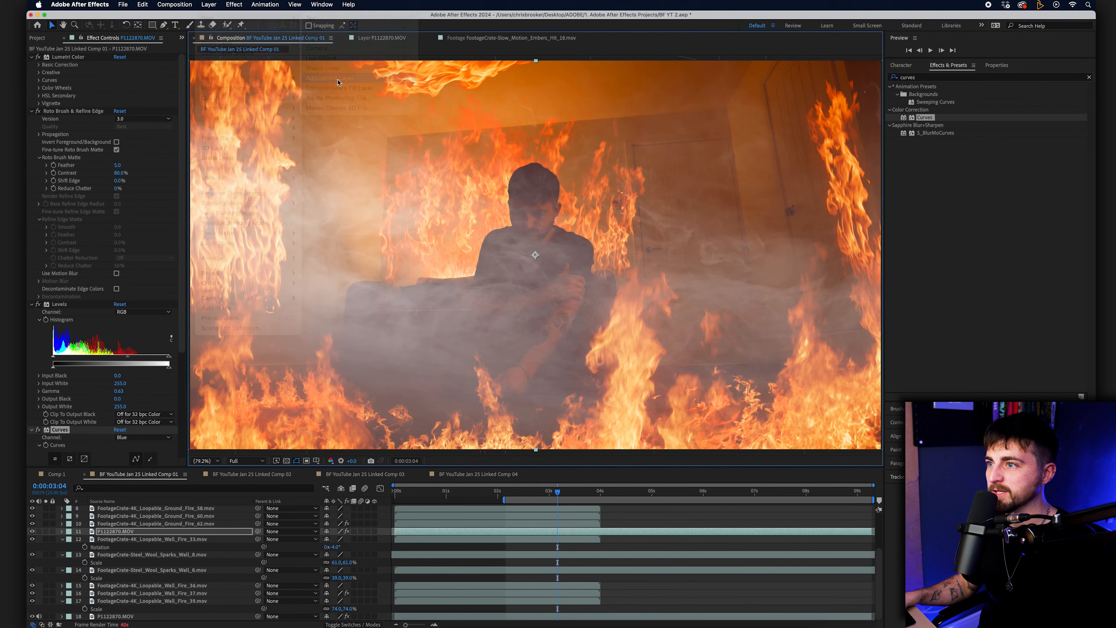
Apply the Levels effect to the adjustment layer at the top of the layer stack and set its Input White to 188.7
left_click(939, 80)
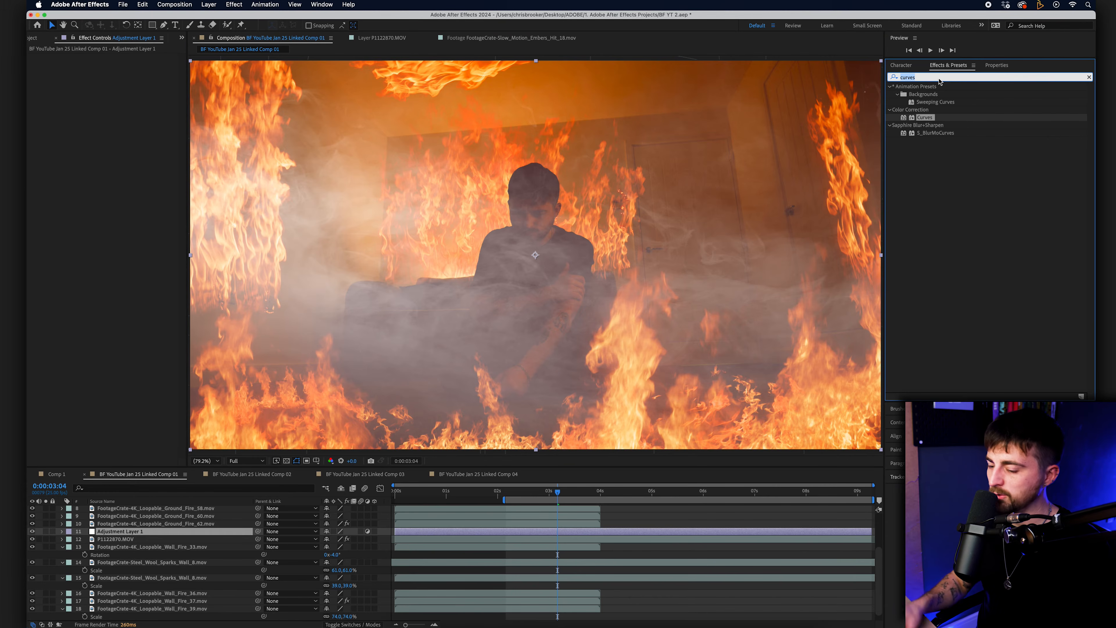
type("leve")
left_click(924, 149)
left_click_drag(924, 148, 158, 507)
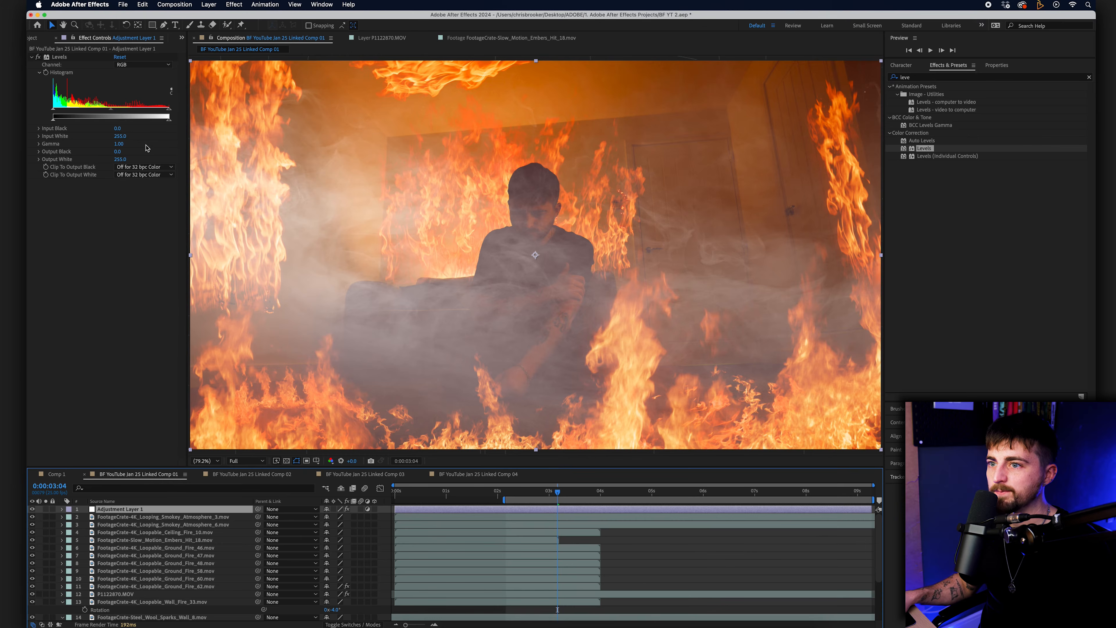
left_click_drag(127, 139, 114, 137)
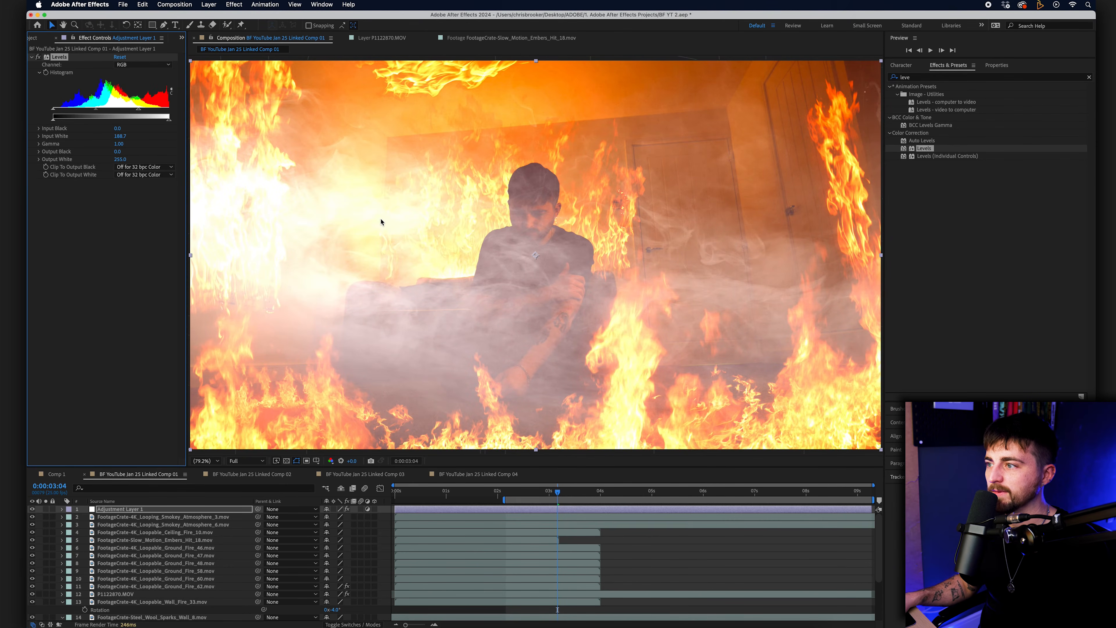
left_click(164, 26)
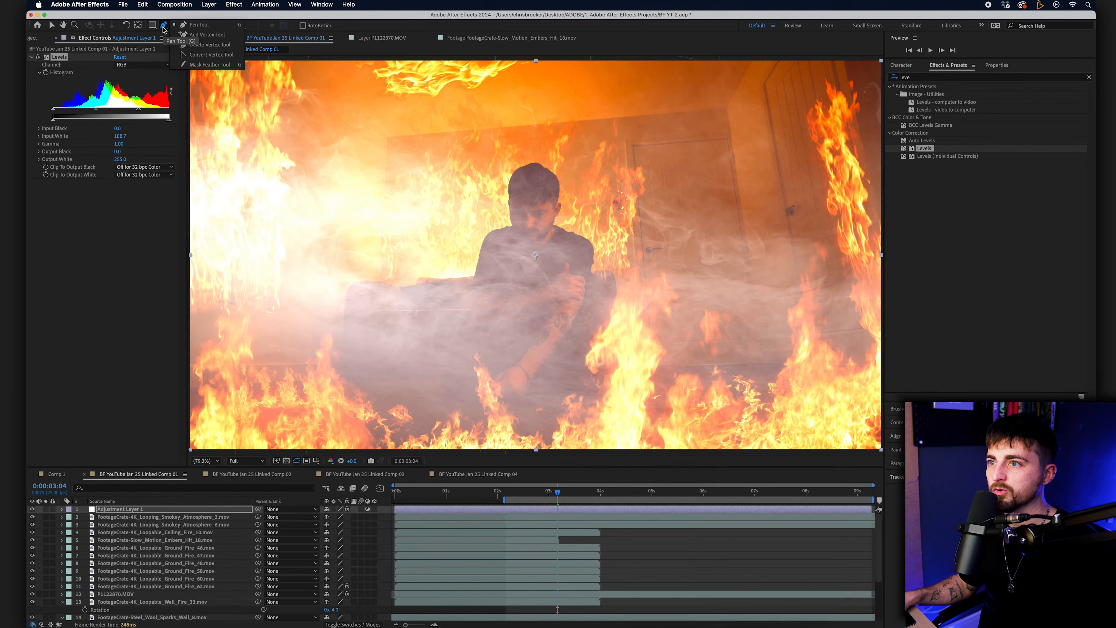
left_click(228, 124)
left_click(305, 148)
left_click(277, 305)
left_click(228, 124)
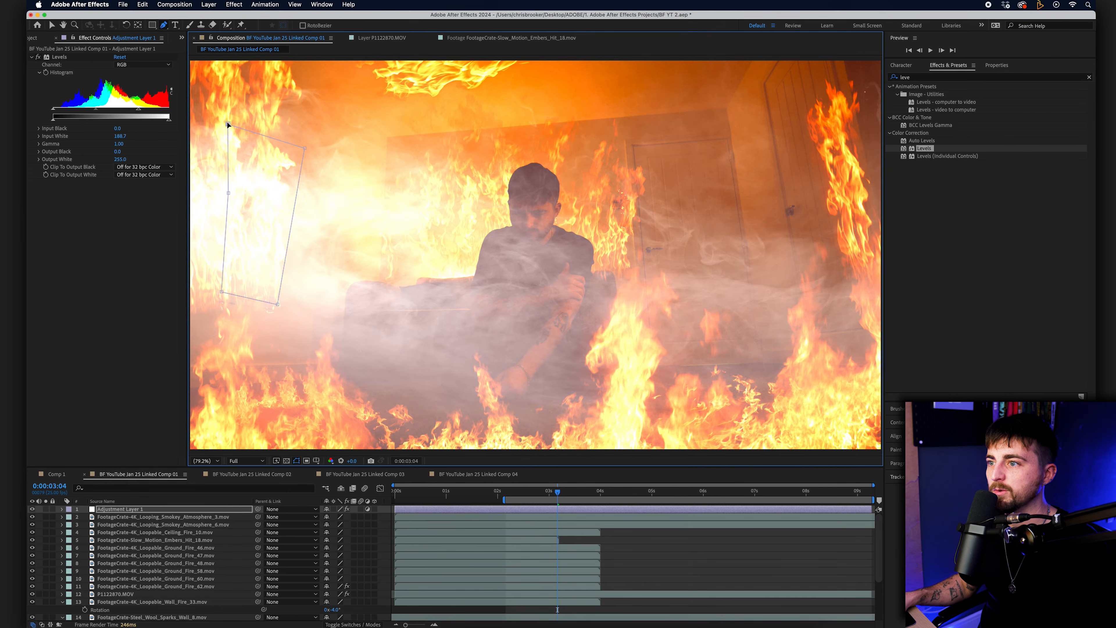
key("super+z")
key("super+z")
key("super+z")
key("super+z")
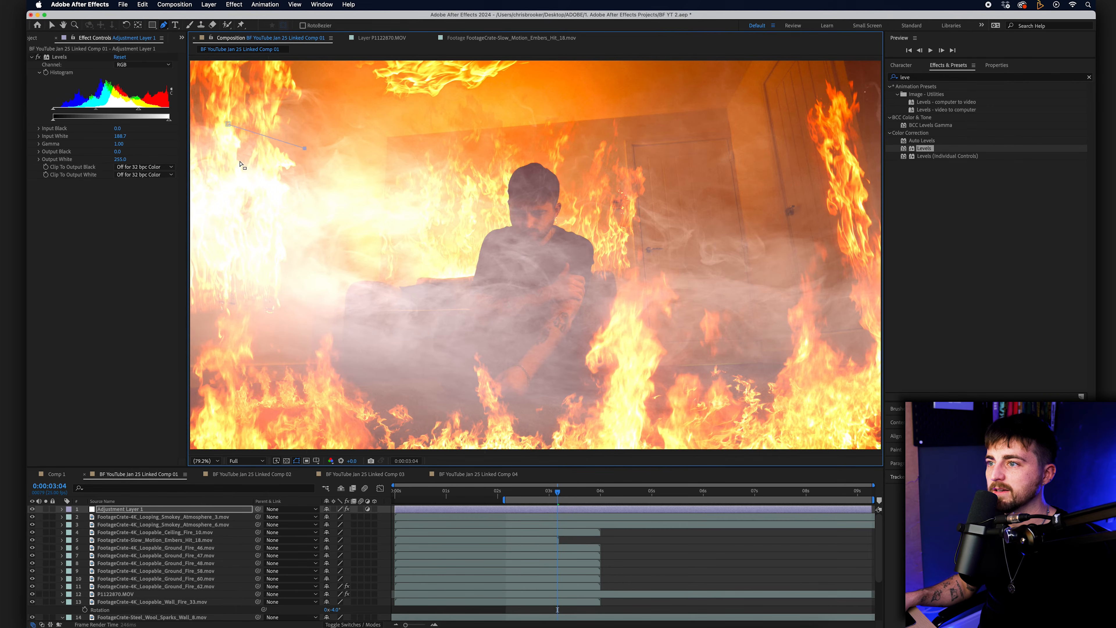
key("super+z")
Draw four elliptical masks on the adjustment layer over the left wall fire, right wall fire, fire behind the man and lower-right ground fire
left_click(152, 25)
left_click_drag(165, 43, 167, 45)
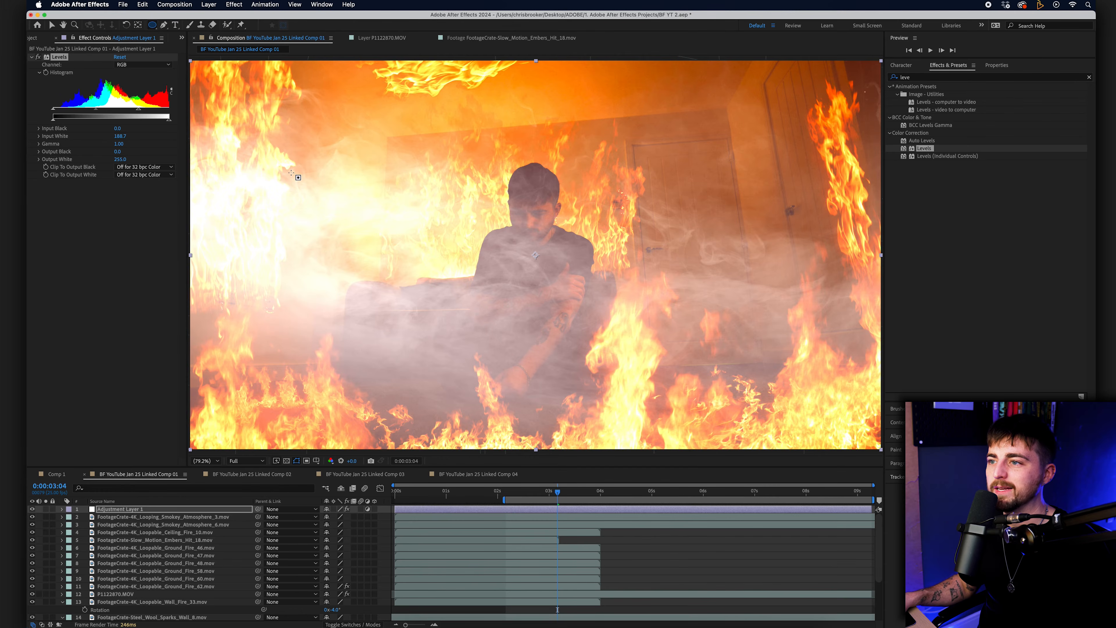
key("comma")
left_click_drag(229, 85, 341, 342)
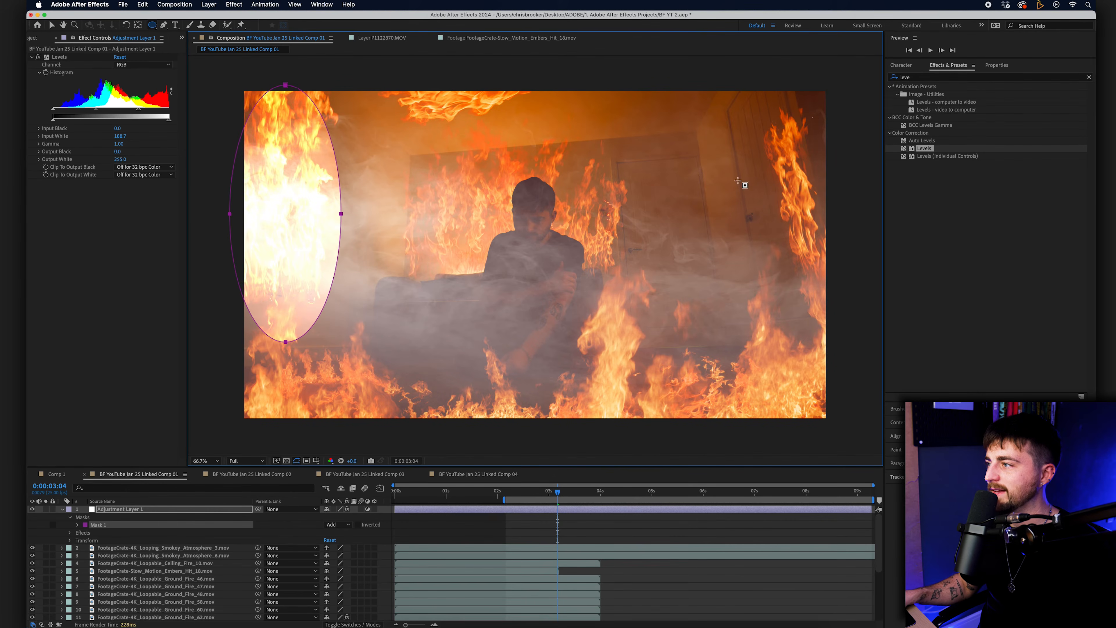
left_click_drag(841, 123, 762, 365)
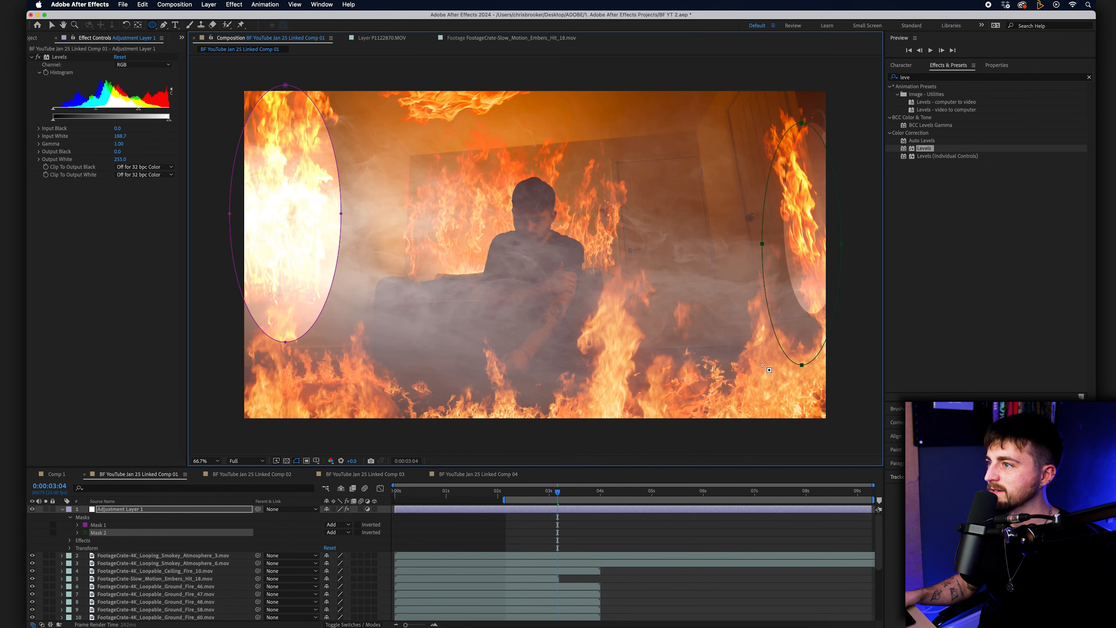
left_click_drag(440, 162, 495, 247)
left_click_drag(589, 357, 731, 445)
Fit the composition in the viewer and set the Mask Feather of all four adjustment layer masks to 553 pixels
left_click(205, 461)
left_click(215, 481)
left_click(76, 526, "shift")
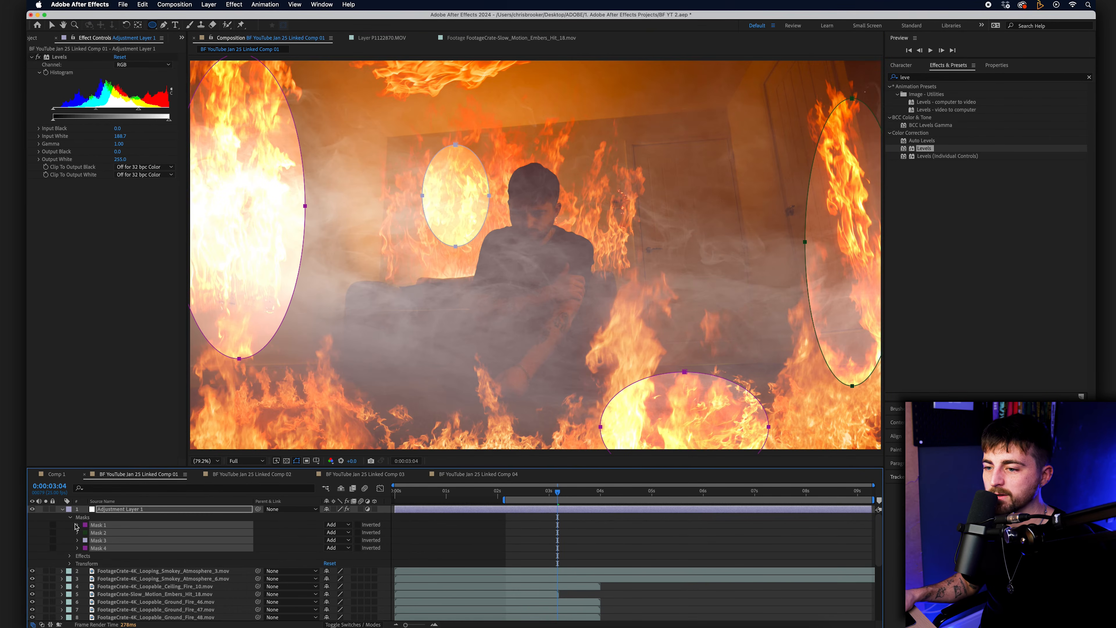
left_click(77, 525)
left_click_drag(338, 539, 415, 542)
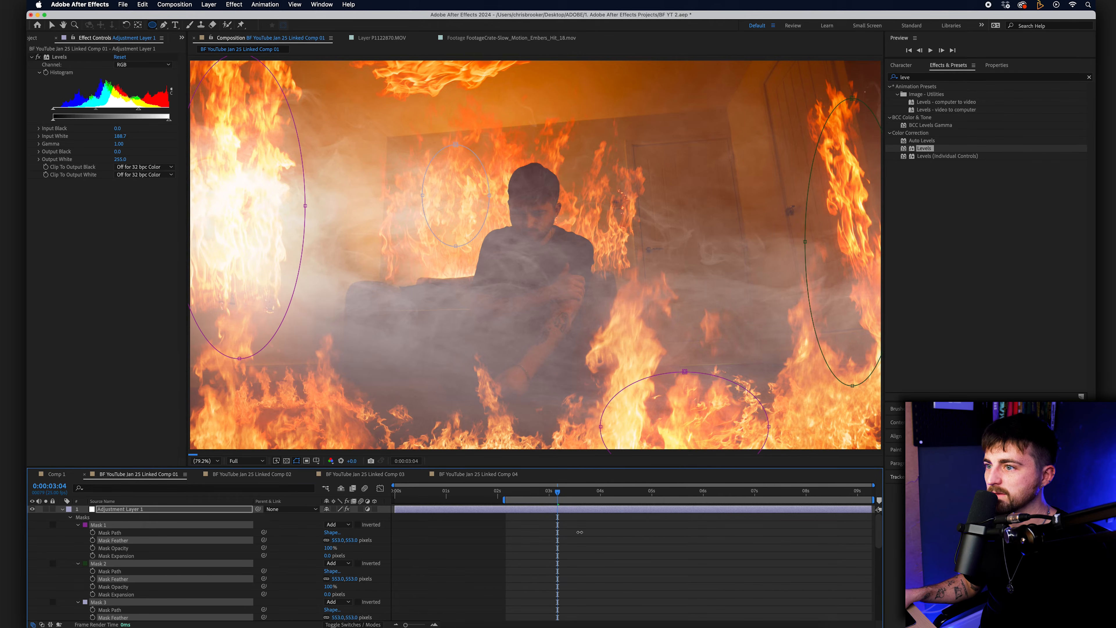
left_click(62, 509)
Add the expression wiggle(5,20) to the adjustment layer's Opacity
left_click(136, 508)
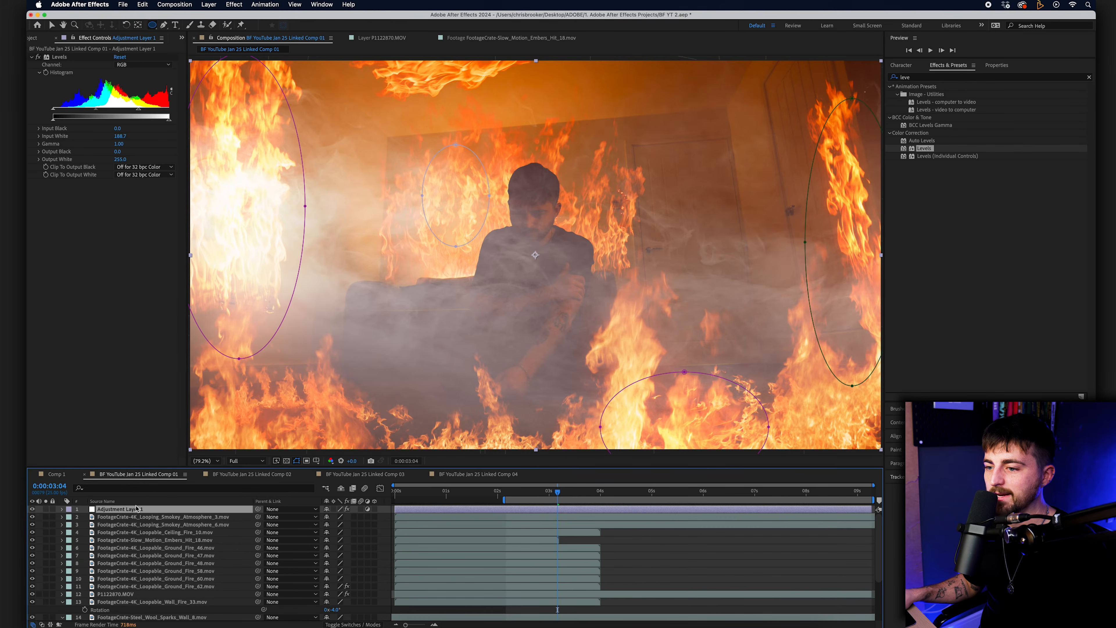
key("t")
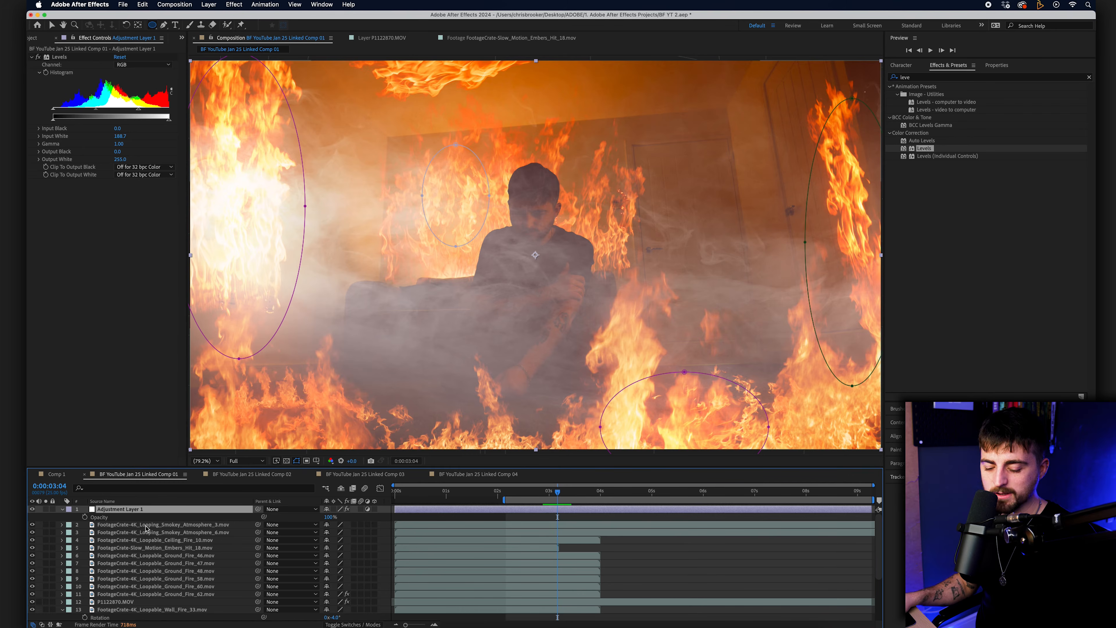
left_click(84, 517, "alt")
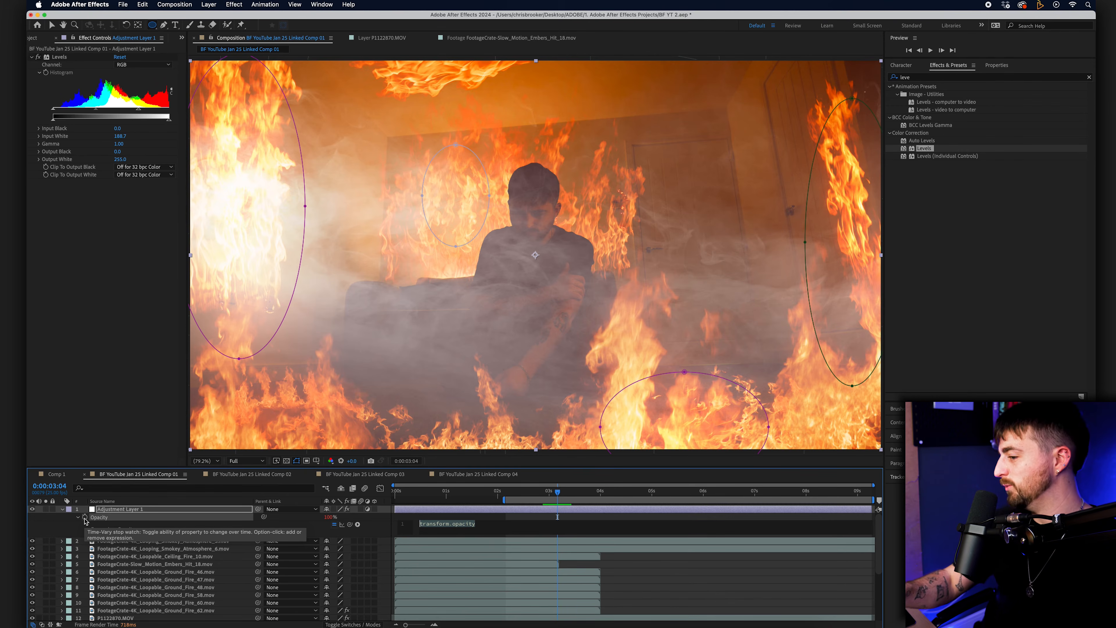
type("wiggle(")
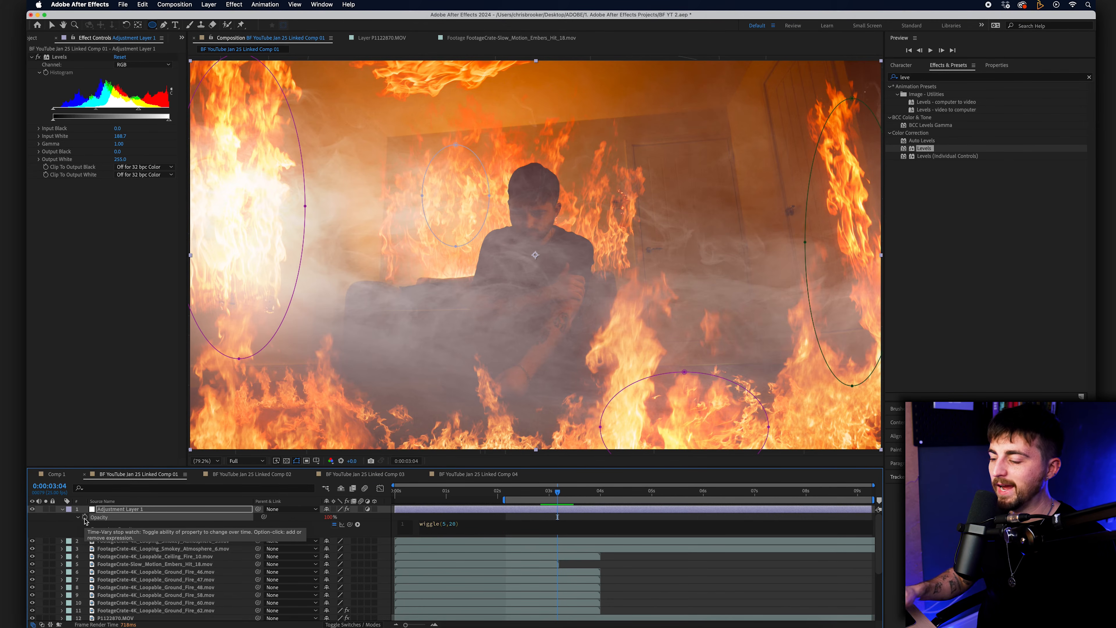
type("5,20")
key("Return")
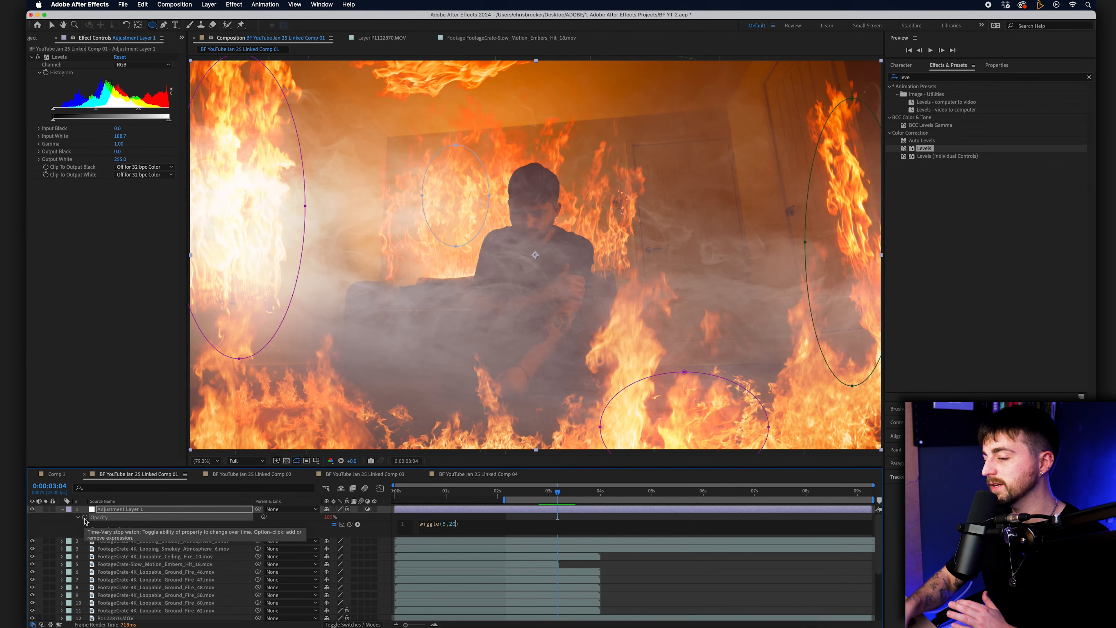
left_click(648, 571)
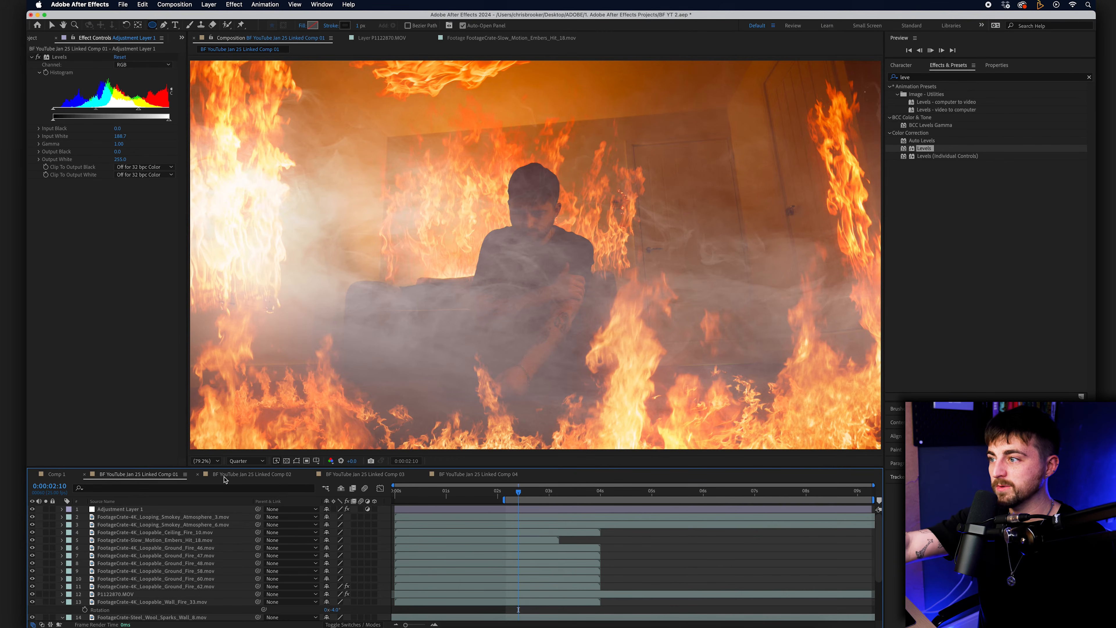
Hide the upper P1122870.MOV layer and preview the flickering firelight from 0:00:02:05
key("space")
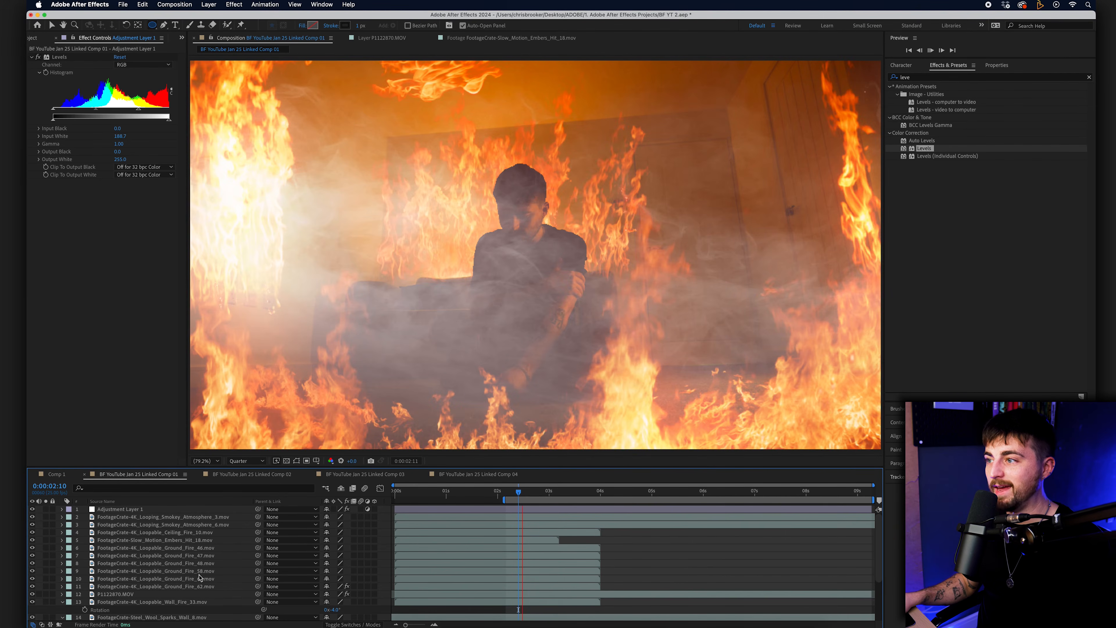
left_click(125, 594)
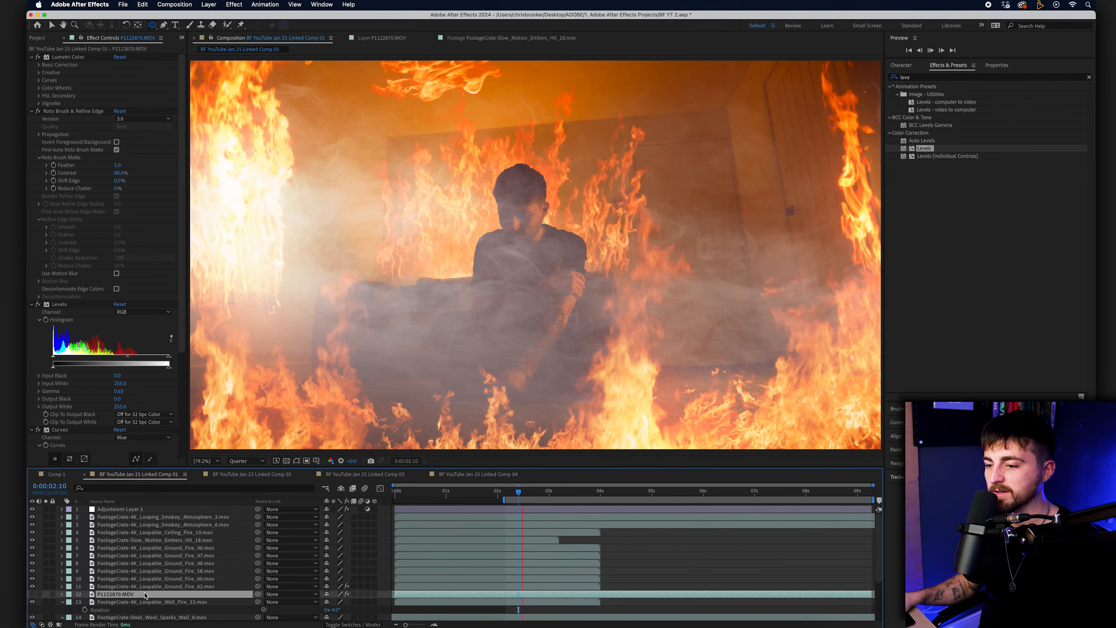
left_click(506, 491)
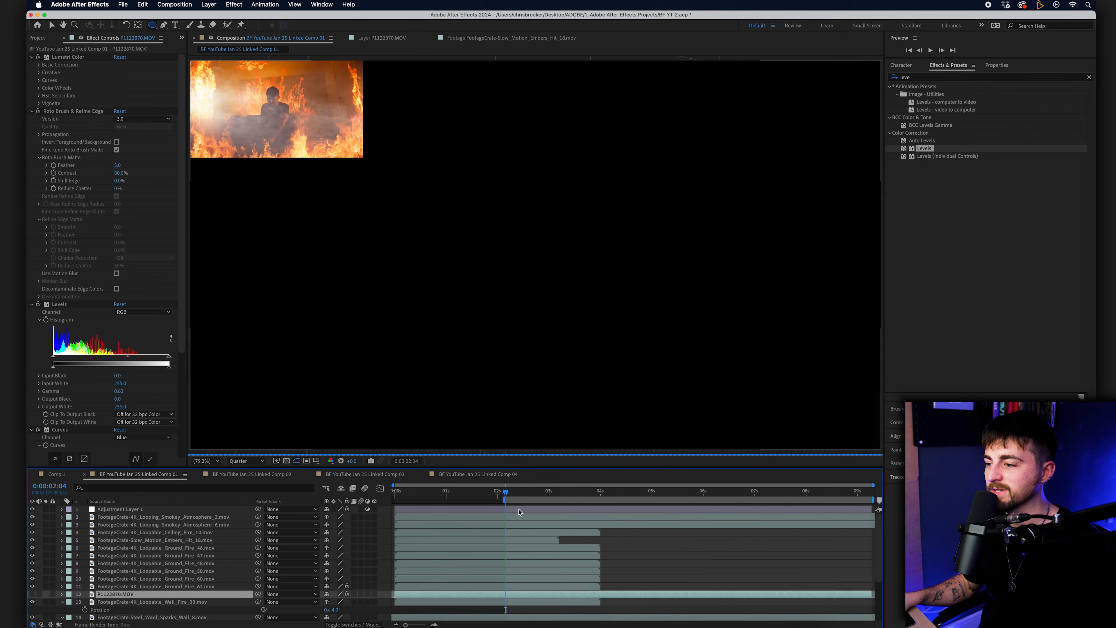
key("space")
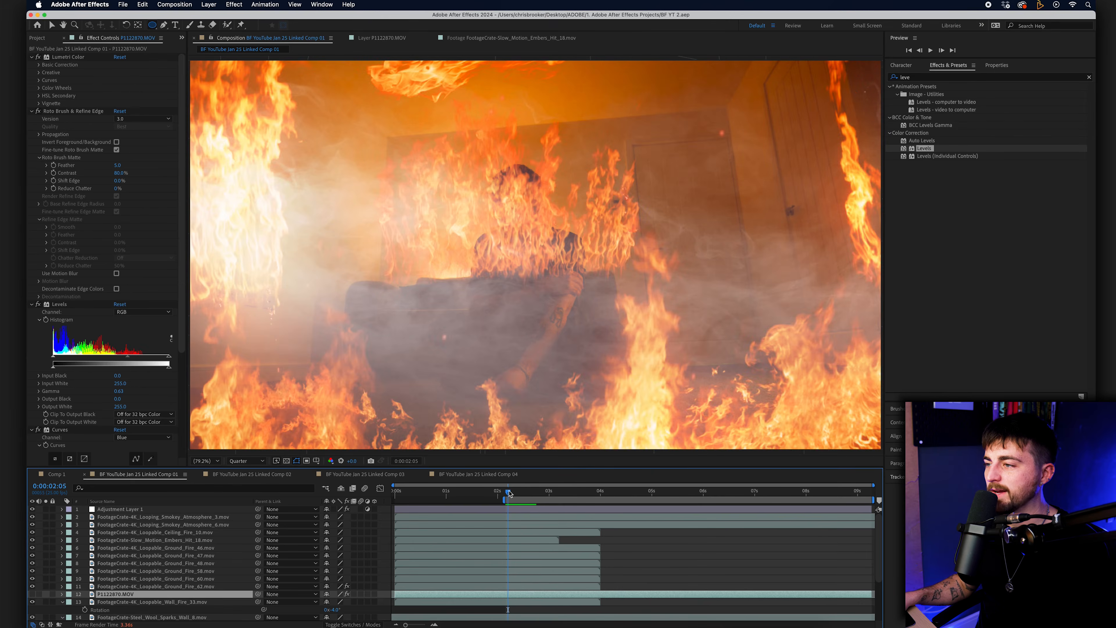
left_click(509, 492)
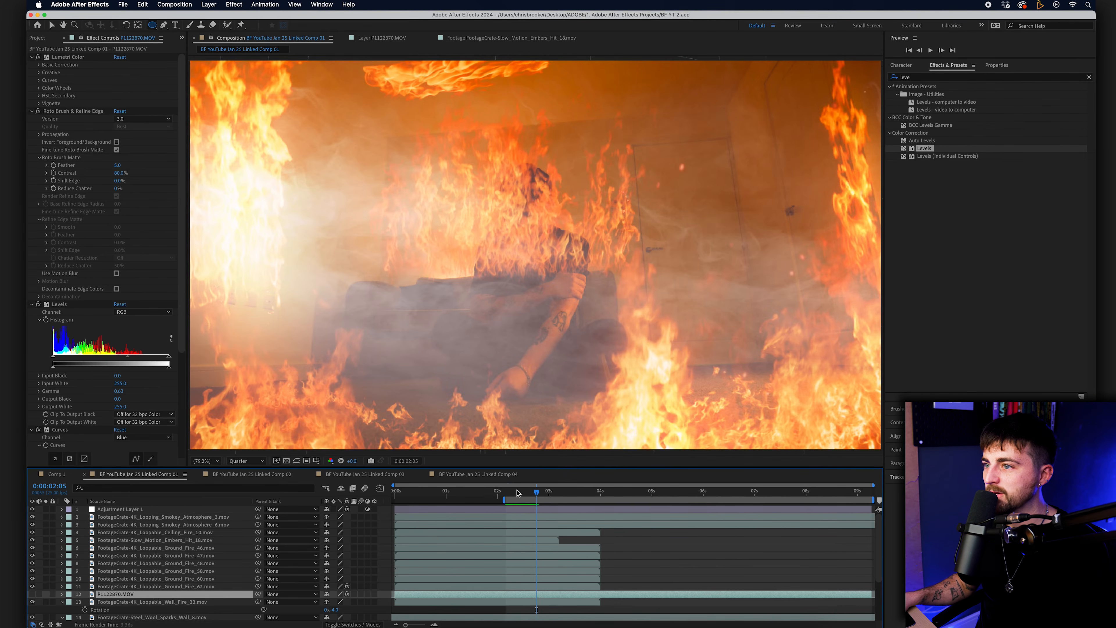
key("space")
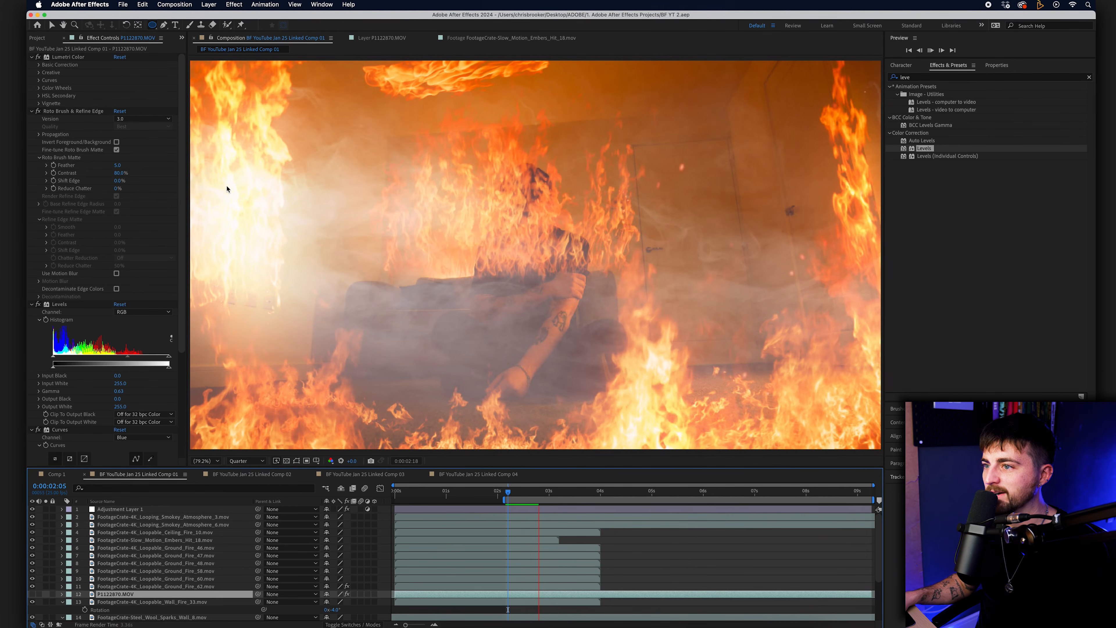
key("space")
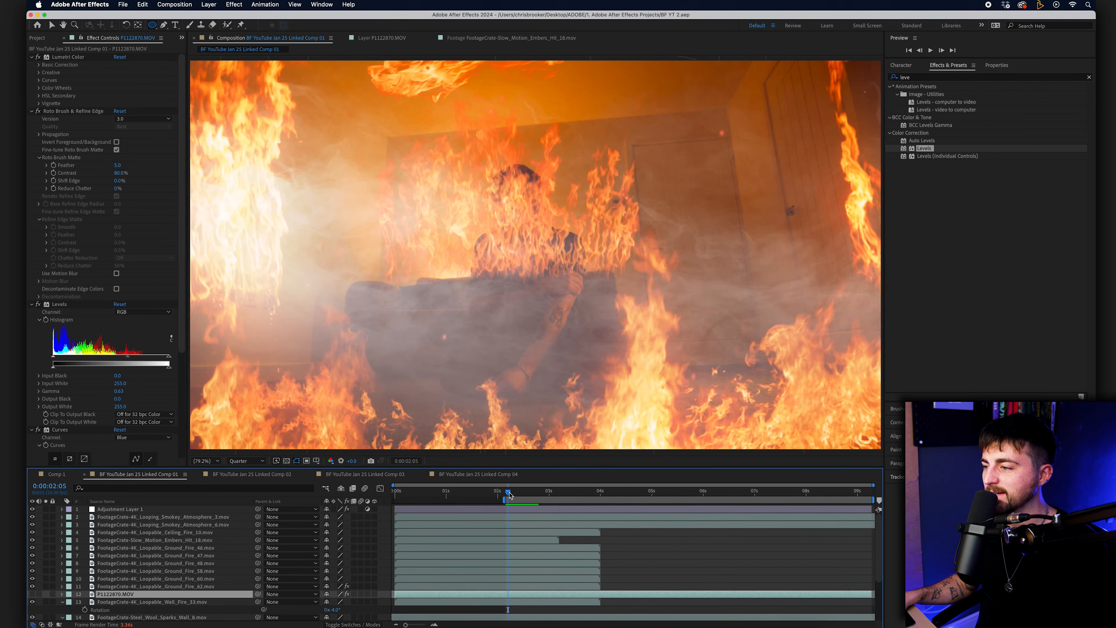
key("space")
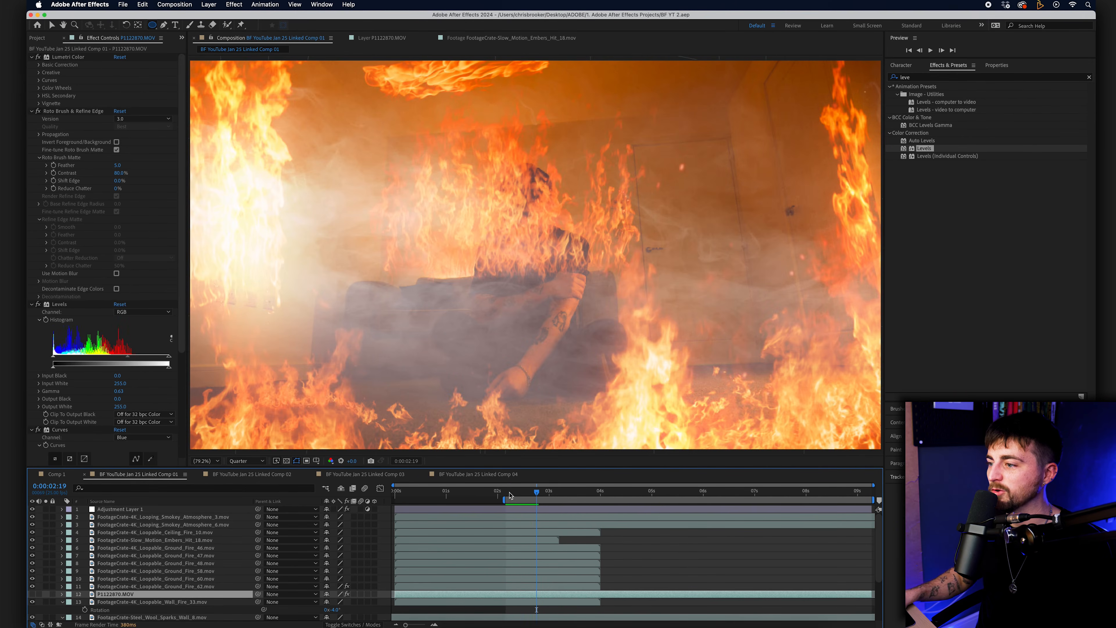
left_click(509, 492)
key("space")
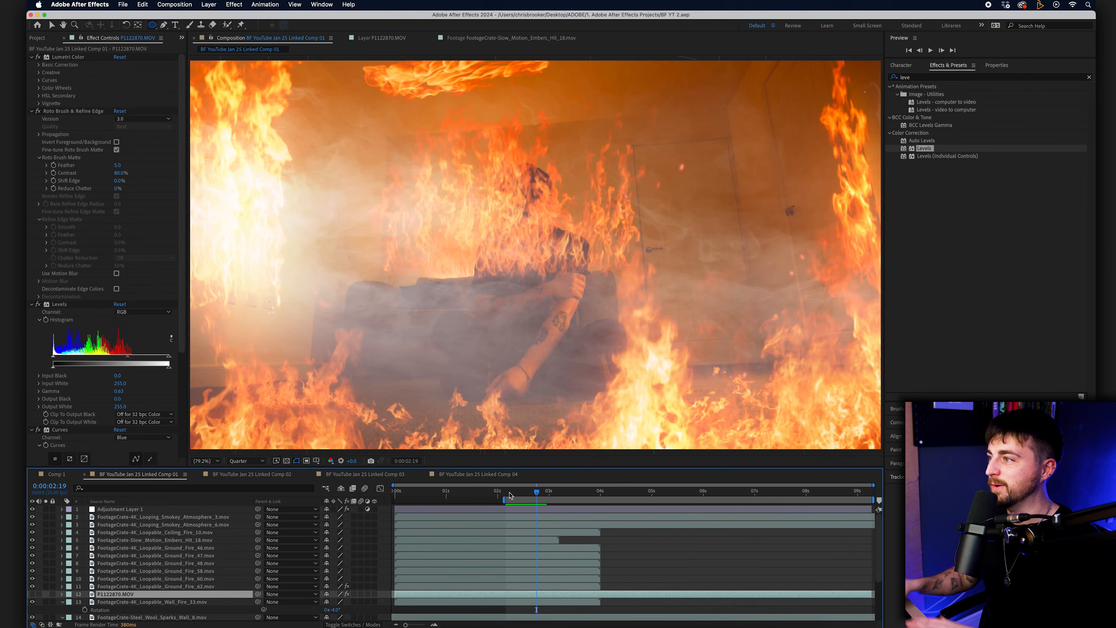
Create a null object and move it to the top of the layer stack
left_click(209, 4)
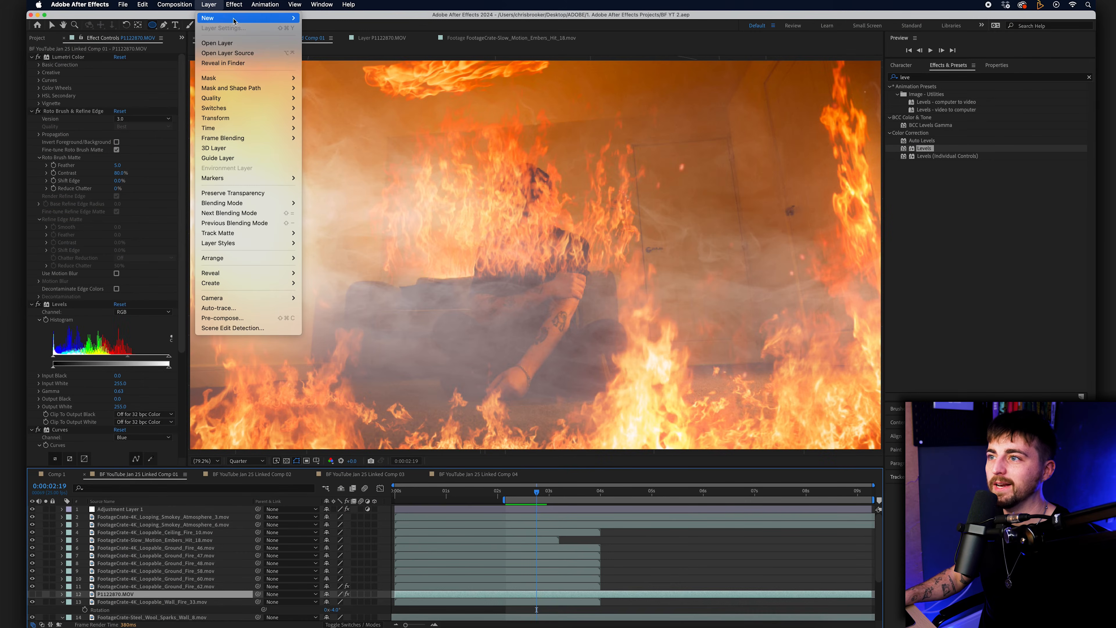
mouse_move(246, 18)
left_click(329, 62)
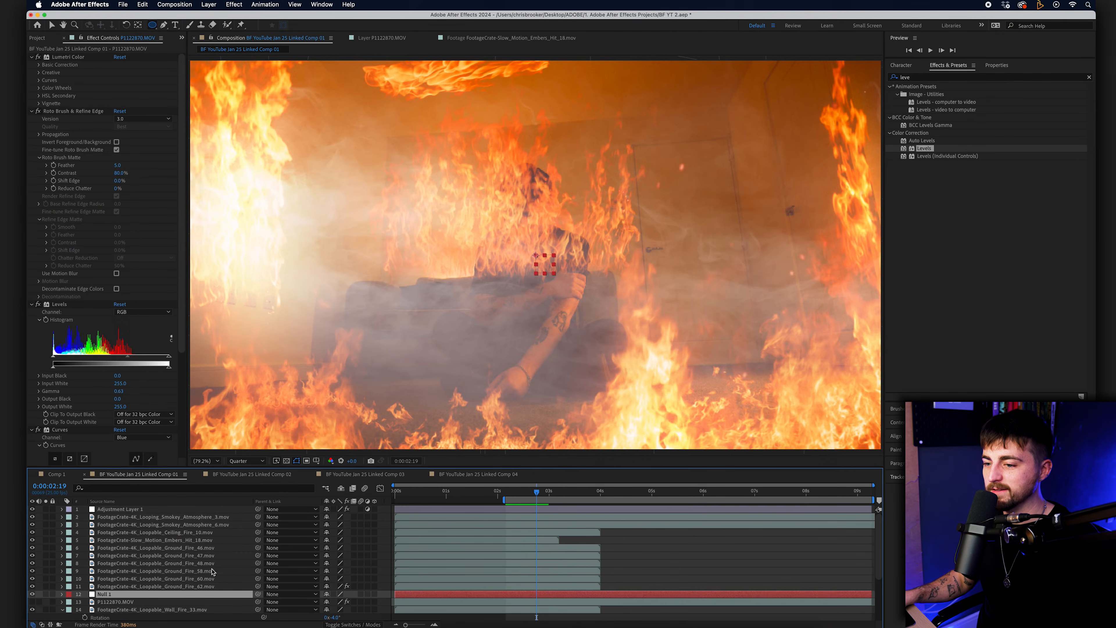
left_click_drag(133, 535, 132, 511)
Parent every layer from Adjustment Layer 1 down to the bottom P1122870.MOV clip to Null 1
left_click(135, 517)
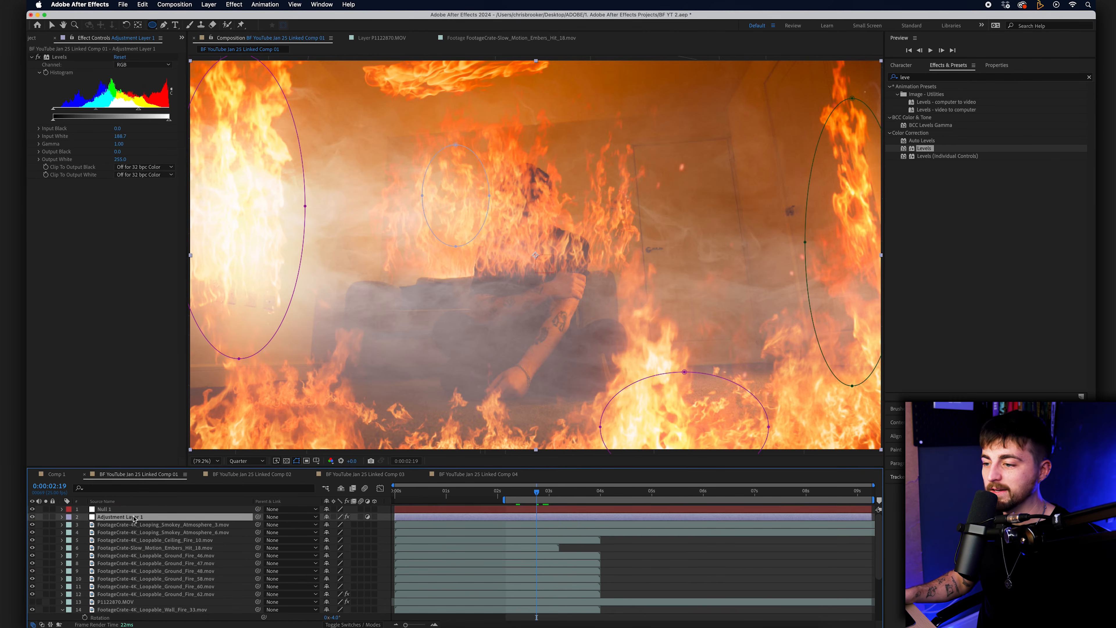
scroll(127, 518, "down", 5)
left_click(108, 609)
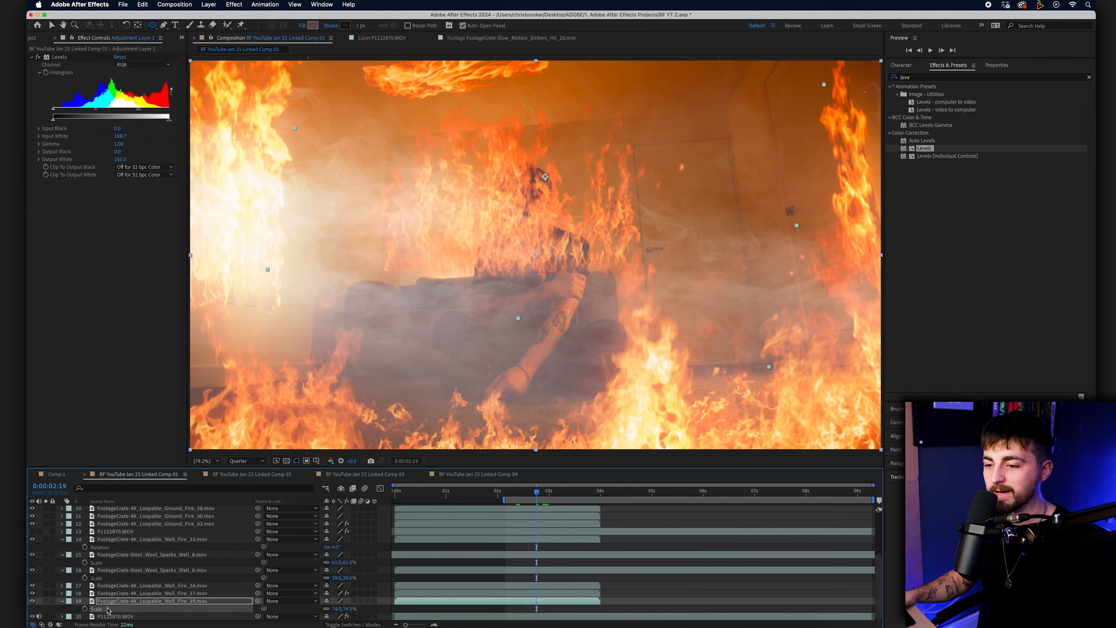
left_click(115, 616)
scroll(117, 571, "up", 5)
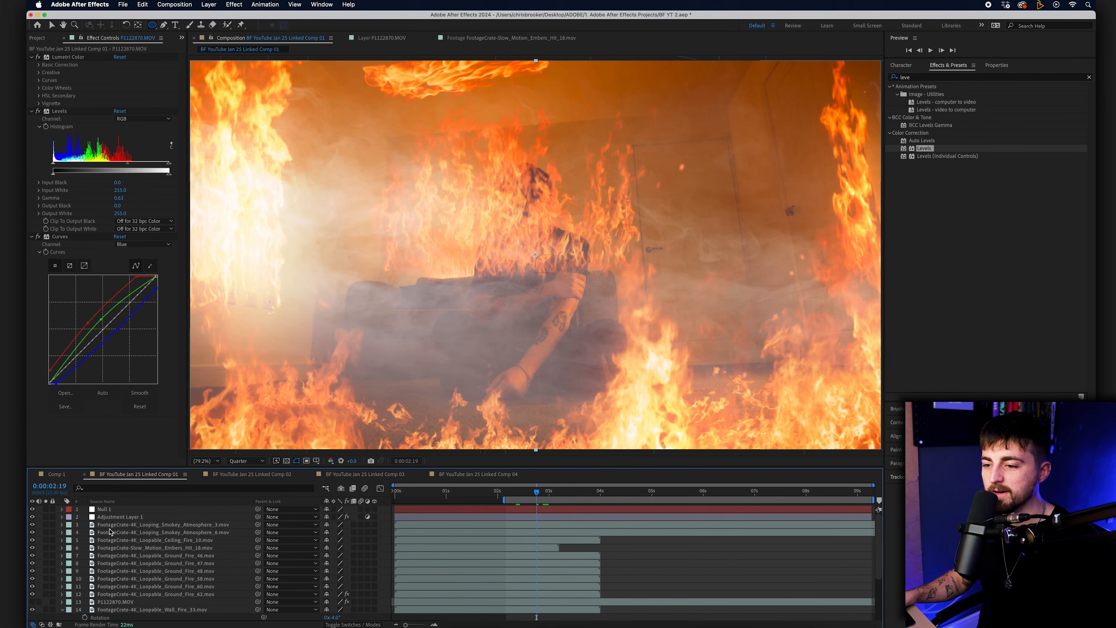
left_click(110, 516, "shift")
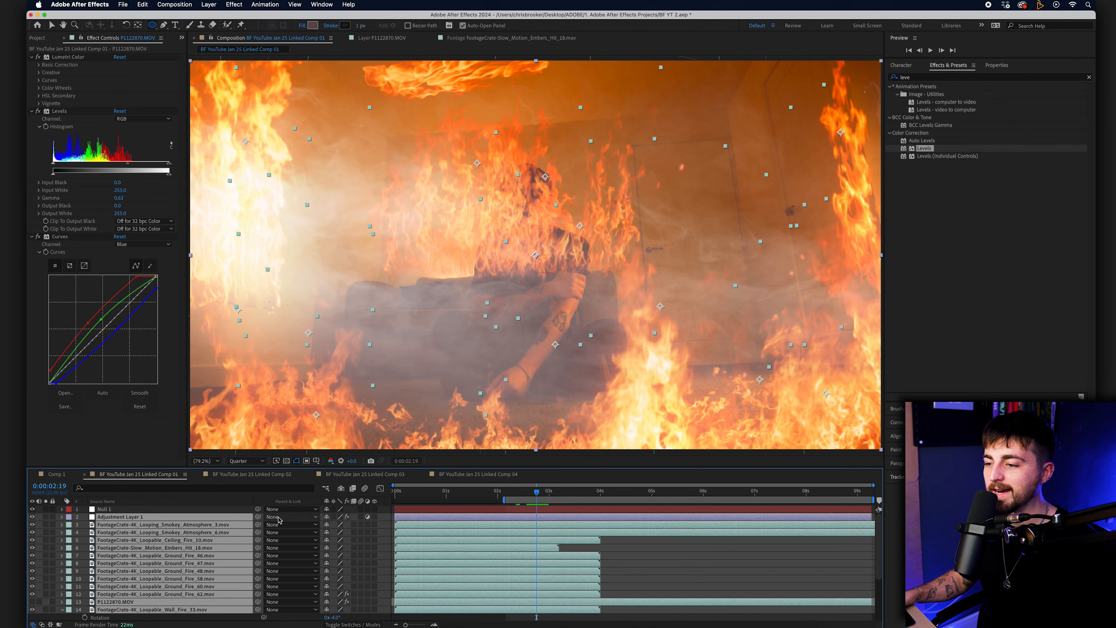
left_click(283, 520)
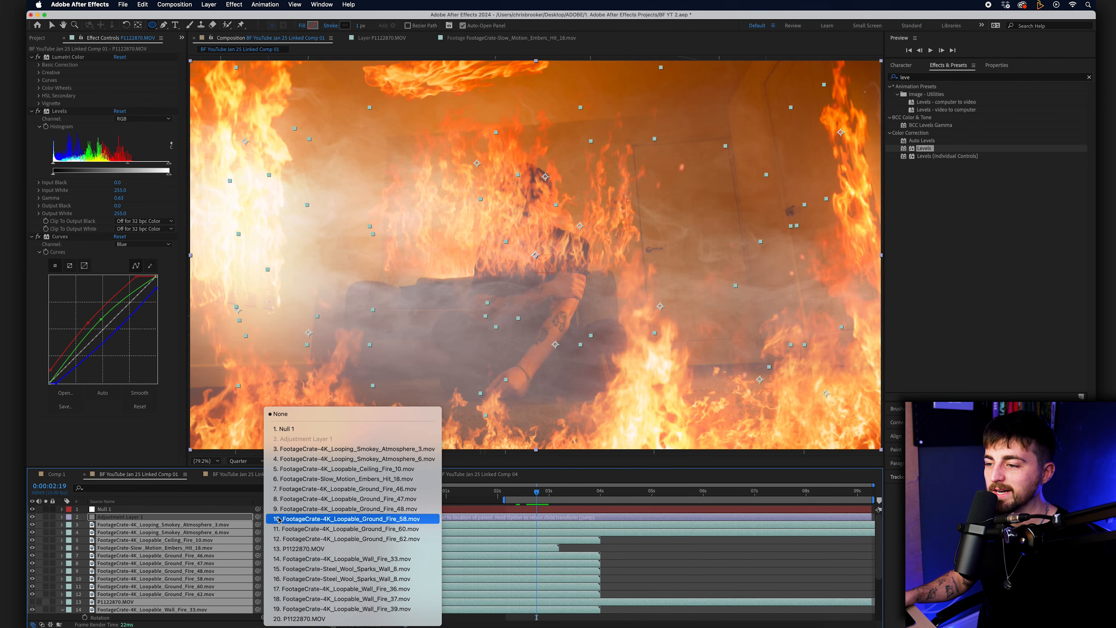
left_click(290, 429)
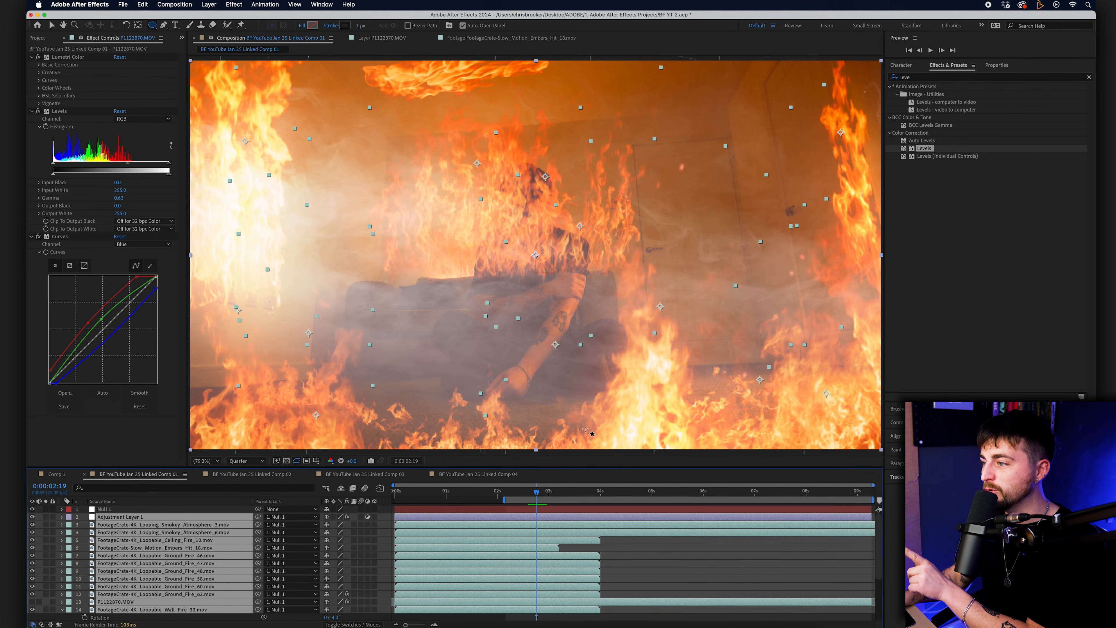
left_click(671, 557)
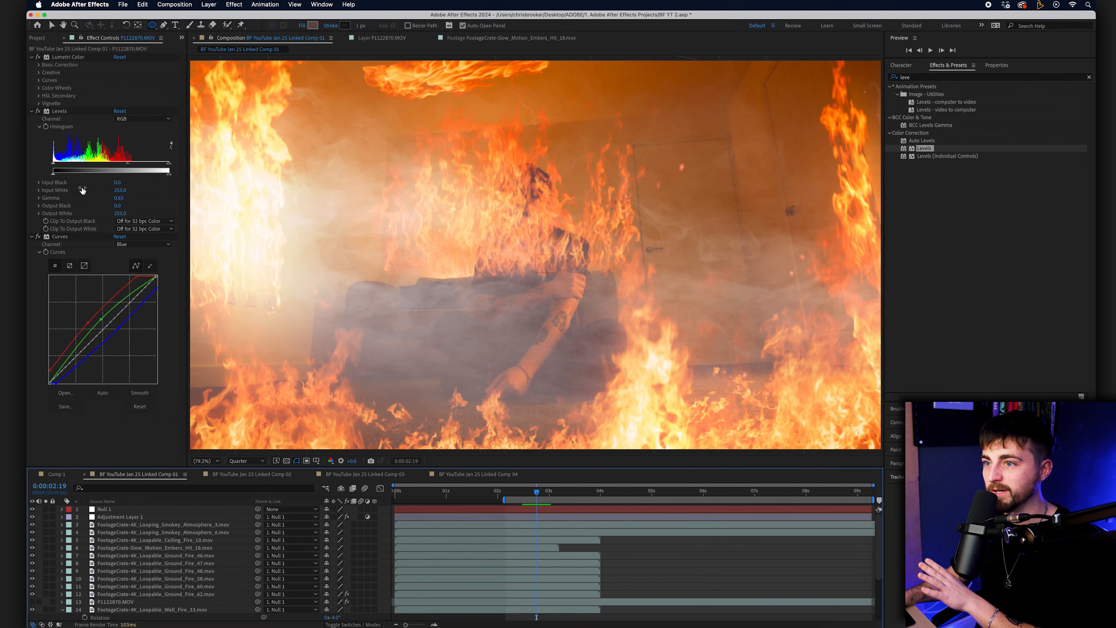
Solo-check the Ground_Fire_46 layer with the Selection tool active and set its parent to None
left_click(53, 25)
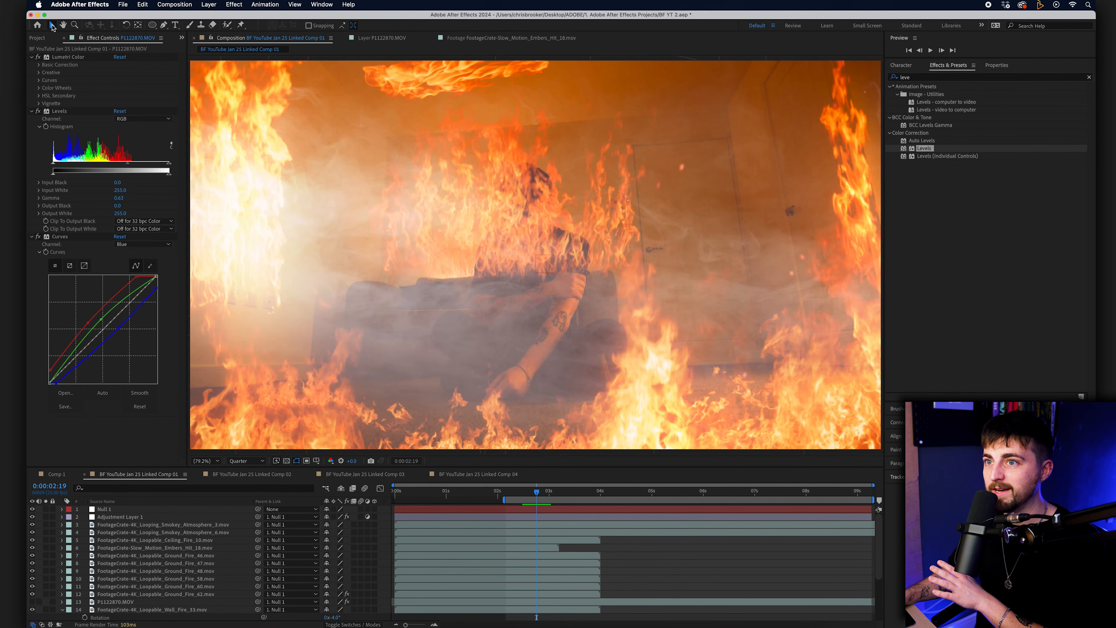
left_click(182, 525)
left_click(172, 533)
left_click(170, 541)
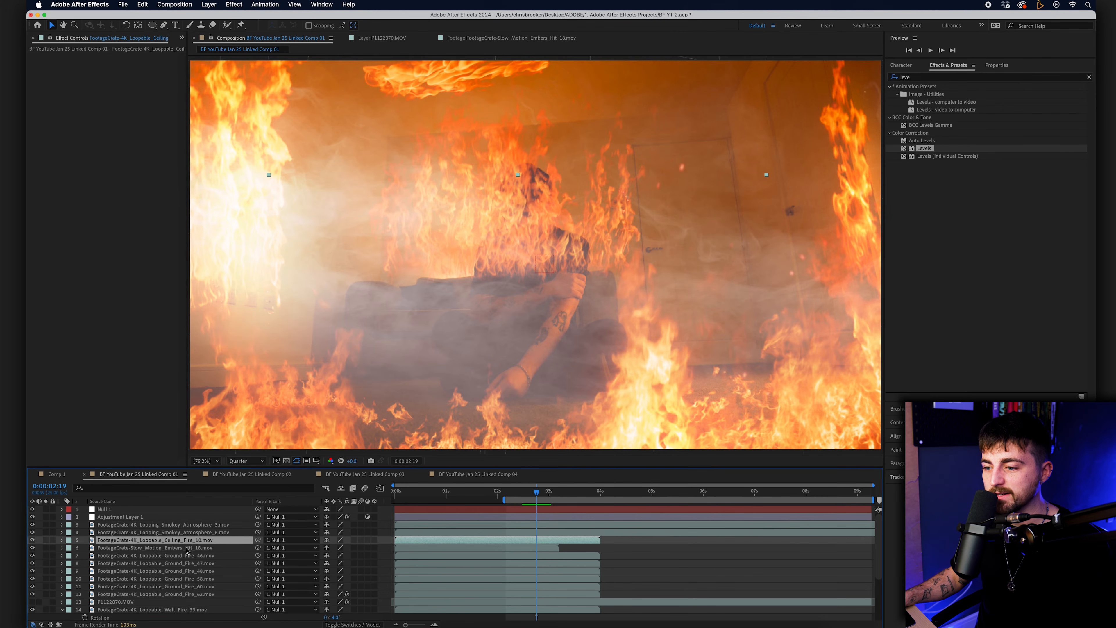
left_click(182, 548)
left_click(181, 556)
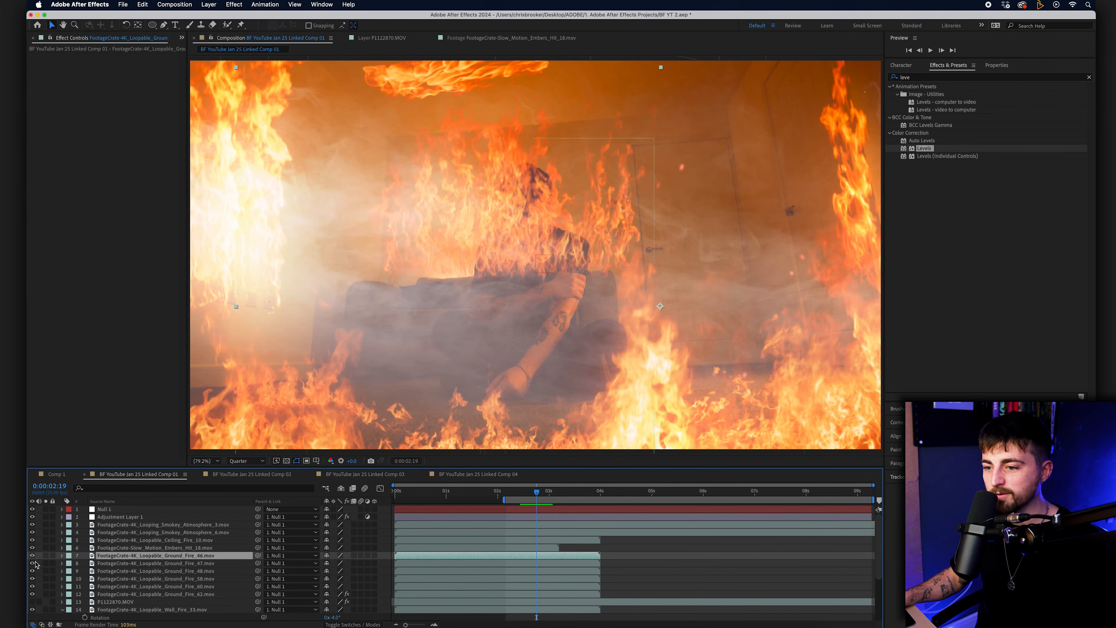
left_click(46, 556)
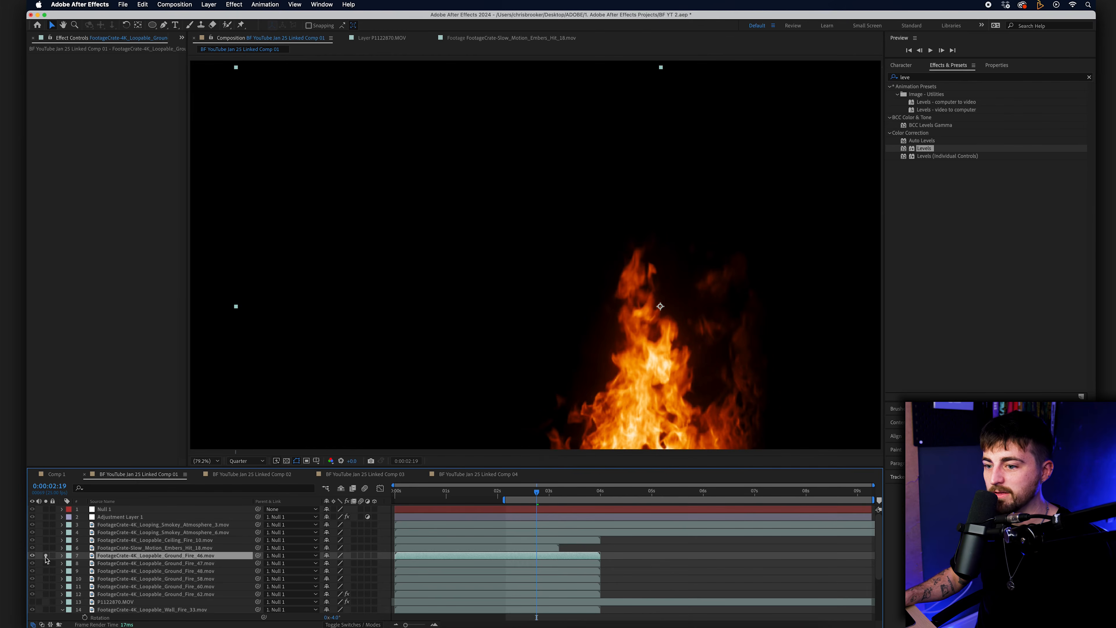
left_click(46, 555)
left_click(293, 556)
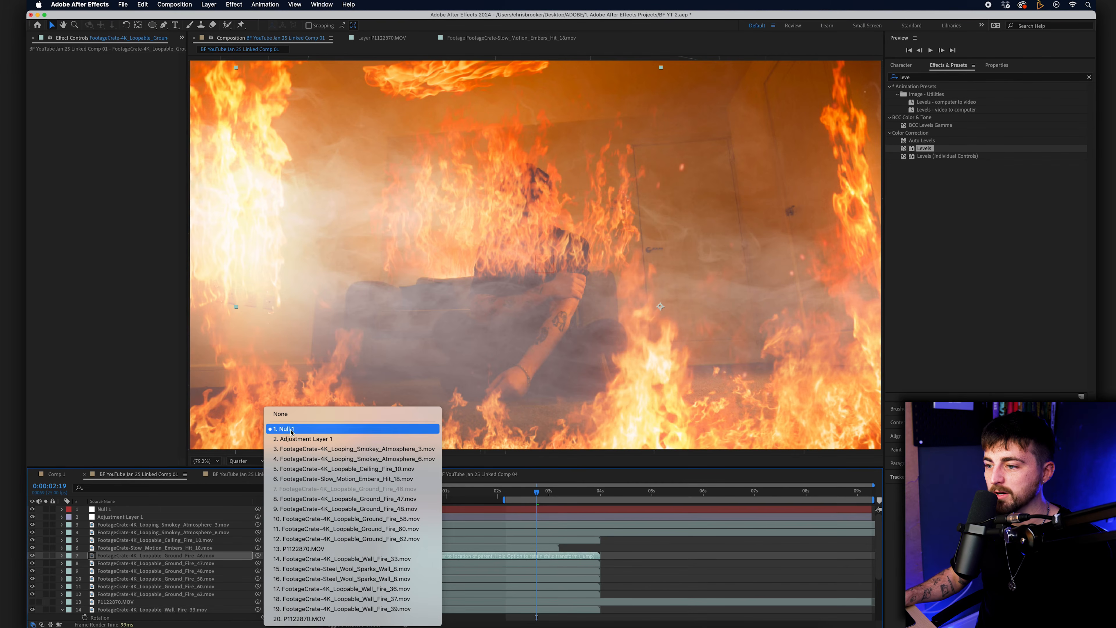
left_click(281, 413)
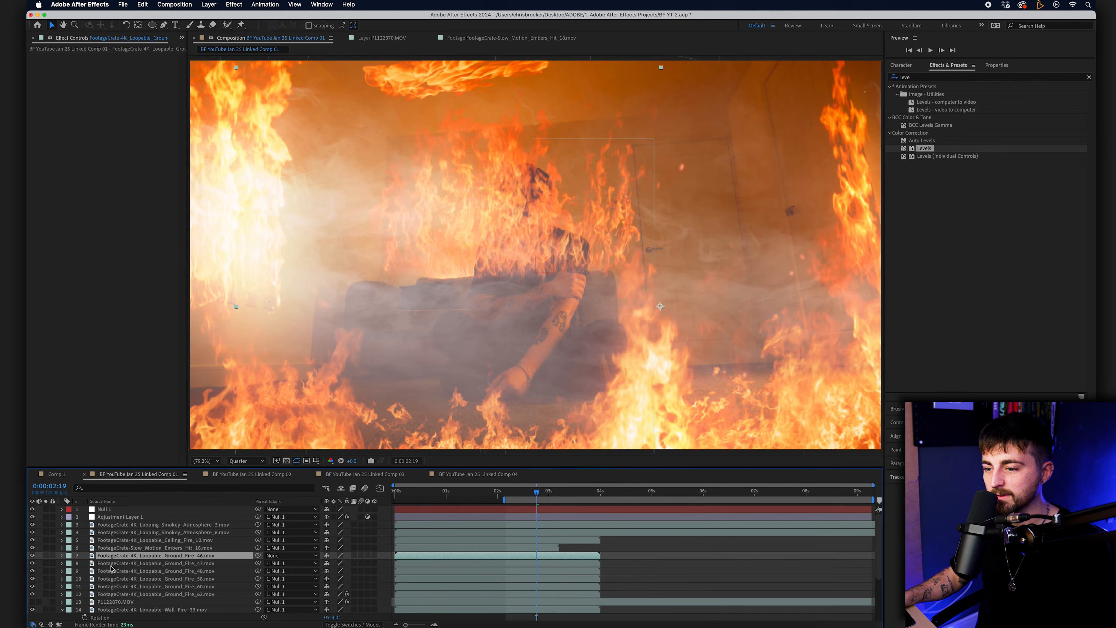
Solo-check the Ground_Fire_47 layer and set its parent to None
left_click(45, 563)
left_click(45, 563)
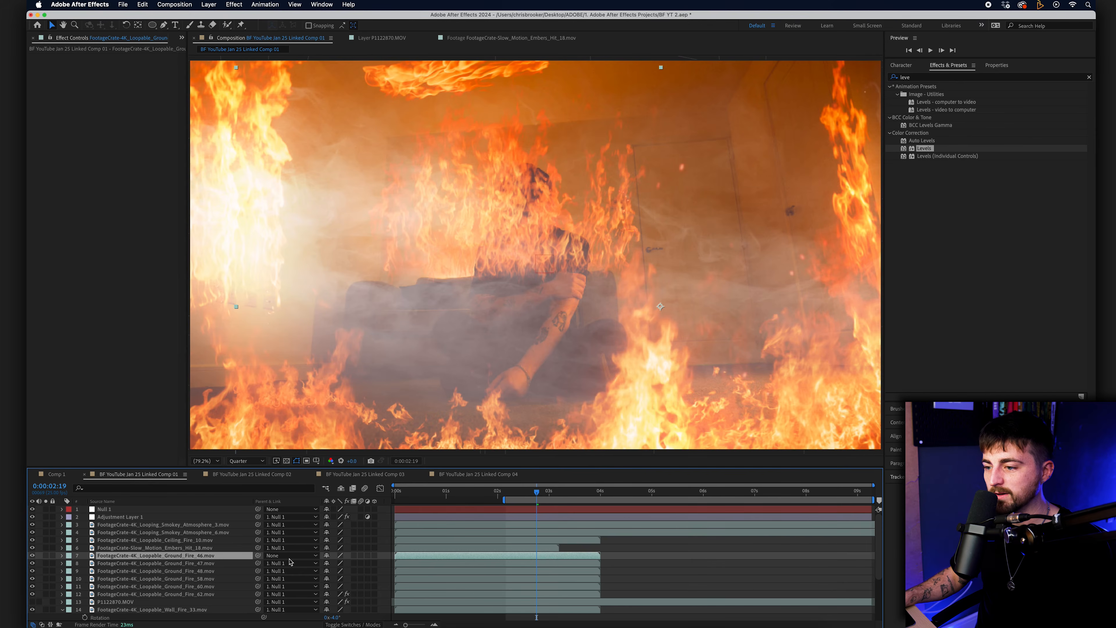
left_click(287, 564)
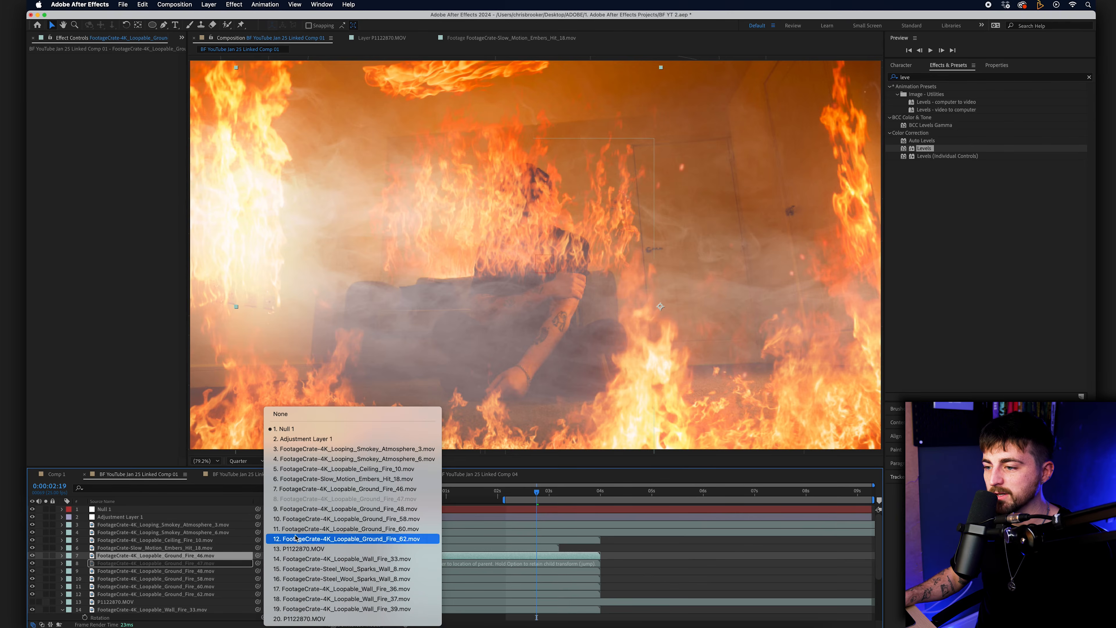
left_click(280, 414)
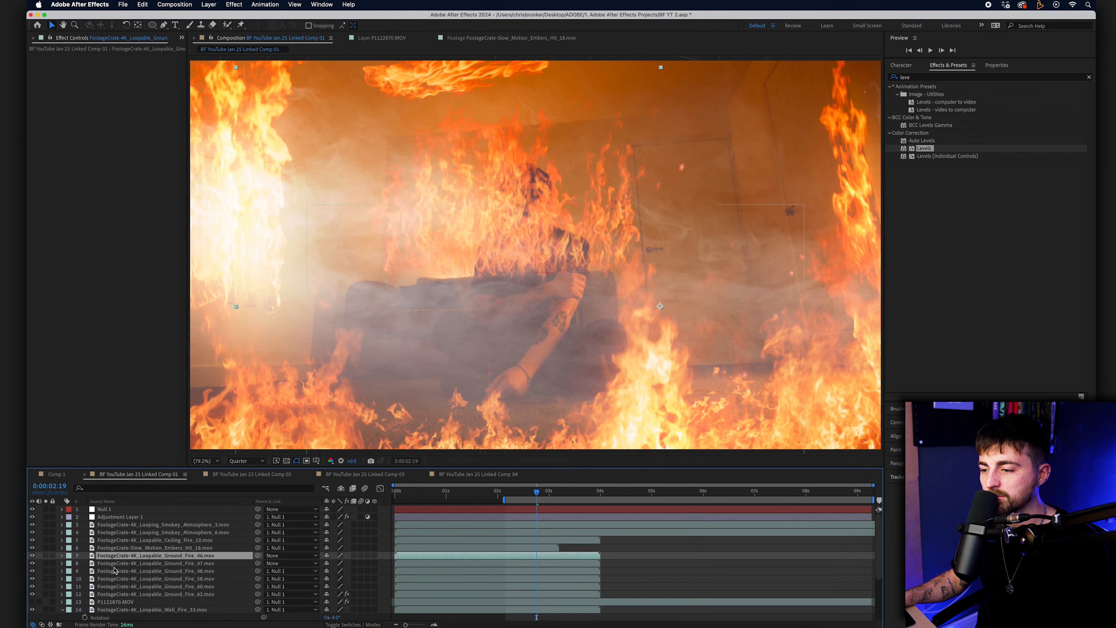
Solo the Ground_Fire_48, 58, 60 and 62 layers one at a time to examine where each flame sits in the frame
left_click(130, 571)
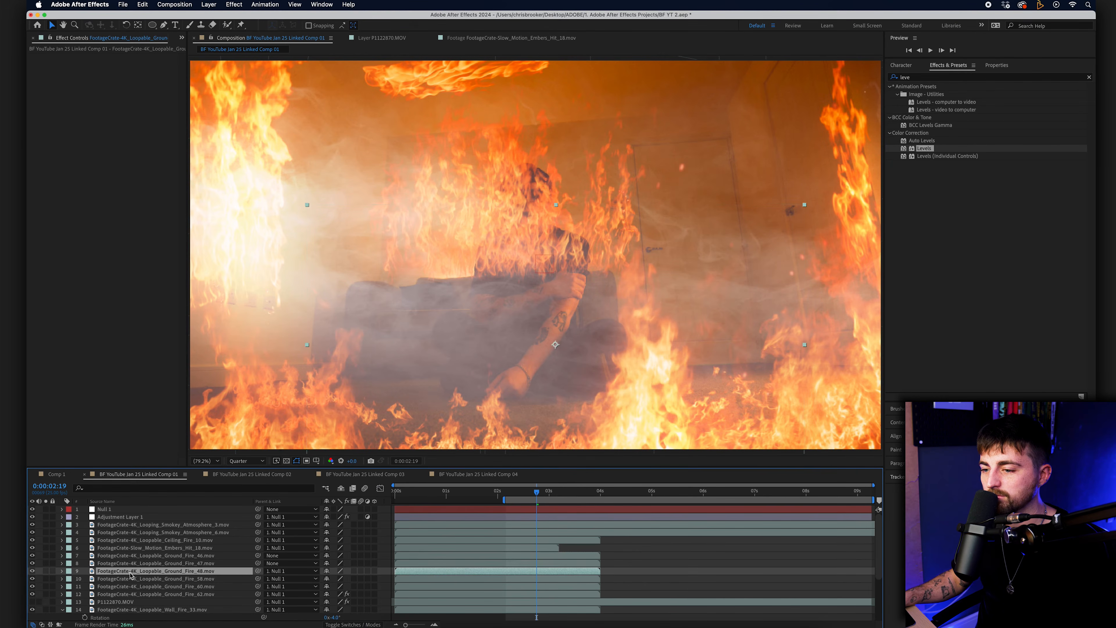
left_click(33, 571)
left_click(46, 571)
left_click(45, 571)
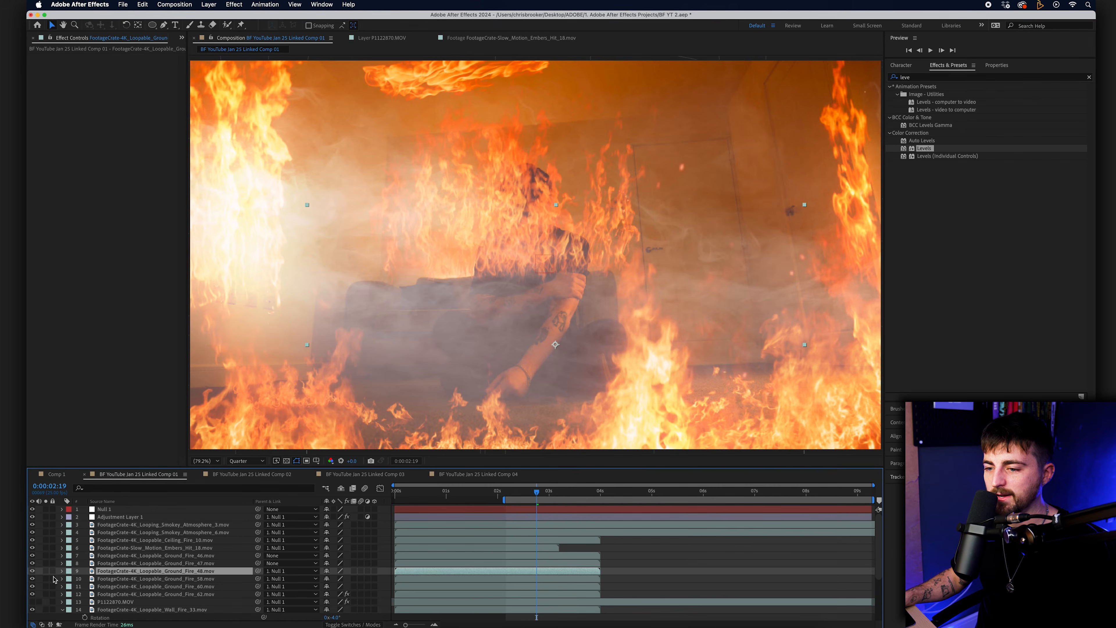
left_click(73, 579)
left_click(46, 579)
left_click(46, 580)
left_click(46, 587)
left_click(47, 587)
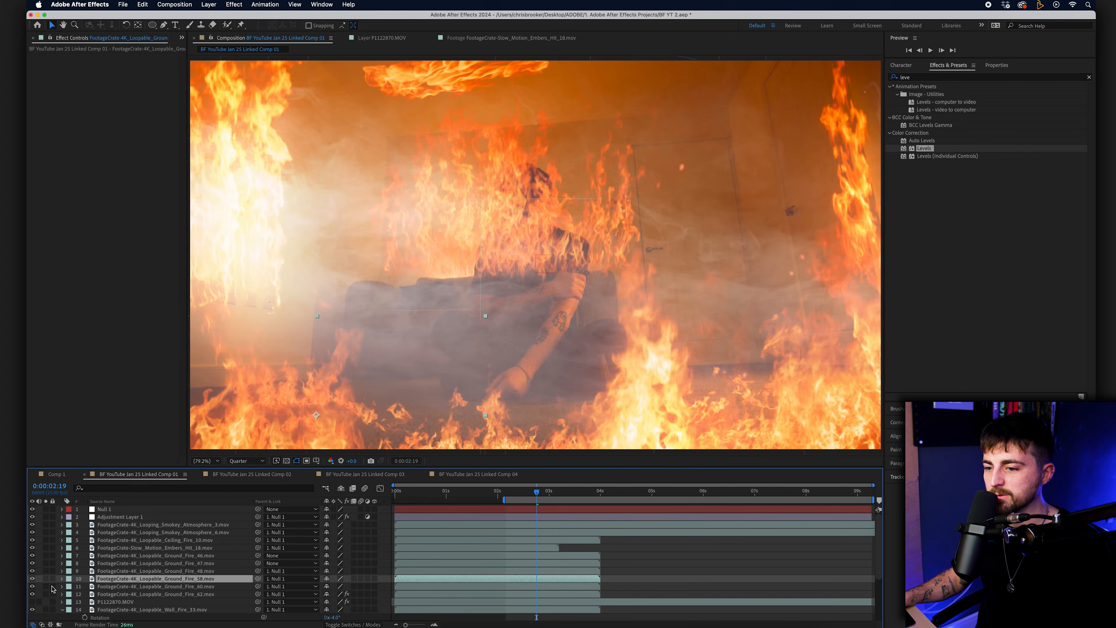
left_click(45, 589)
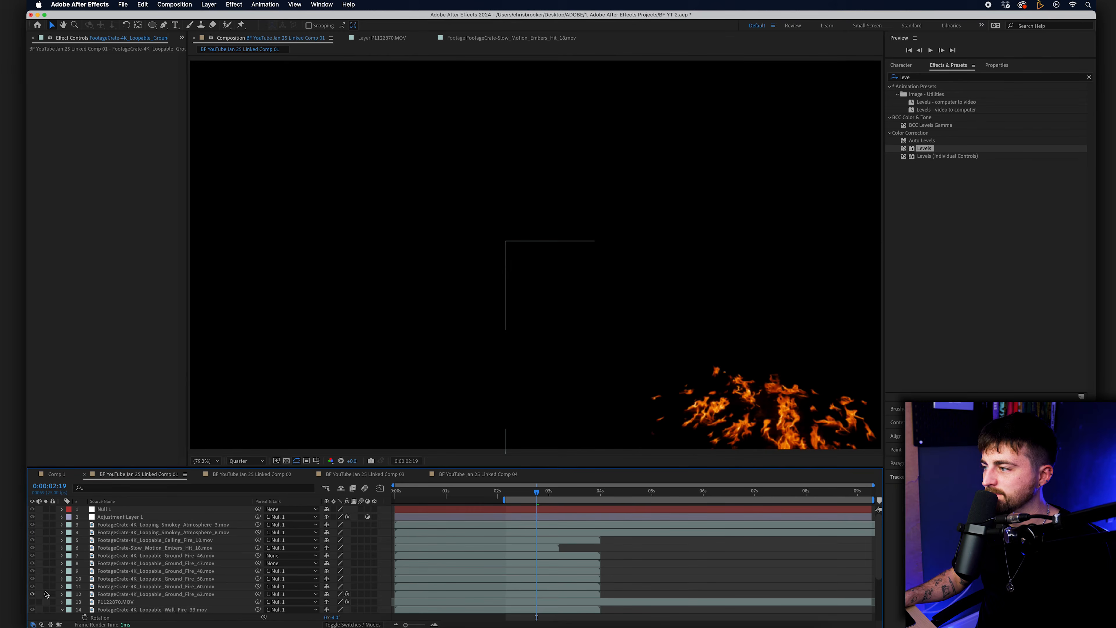
left_click(47, 588)
left_click(46, 594)
left_click(46, 594)
Set the Ground_Fire_60 layer's parent to None and move it directly beneath Ground_Fire_47
left_click(46, 587)
left_click(116, 587)
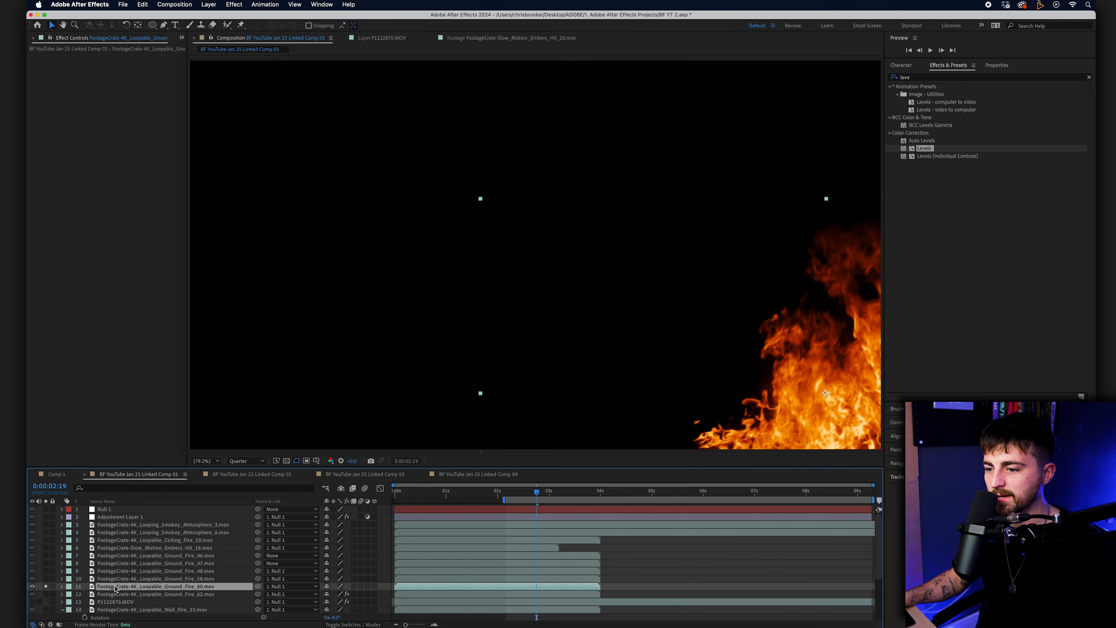
left_click(275, 587)
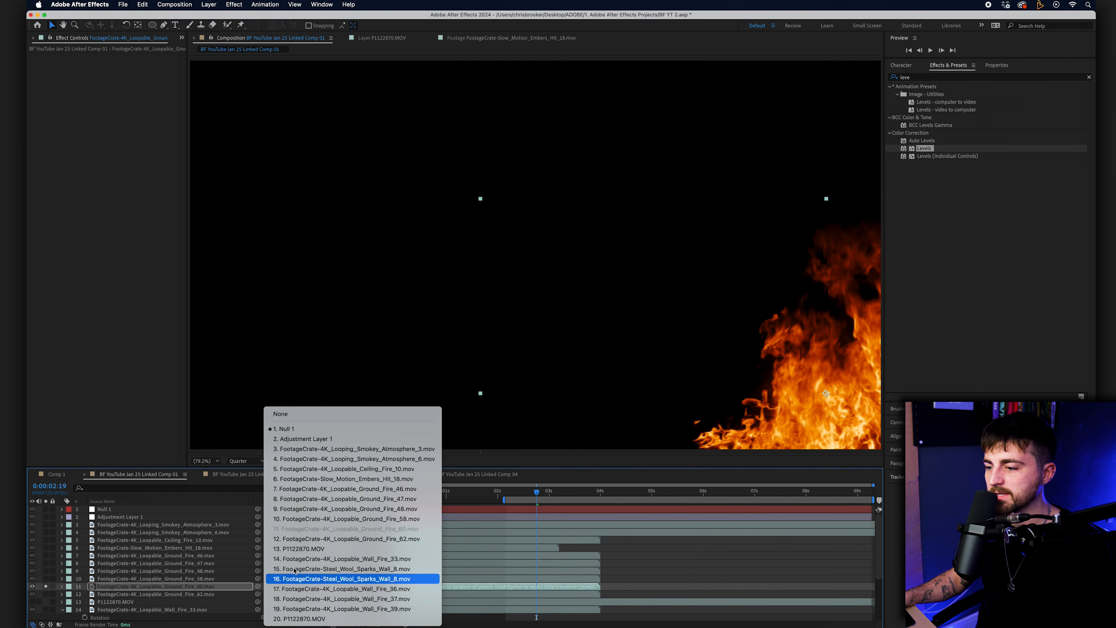
left_click(299, 416)
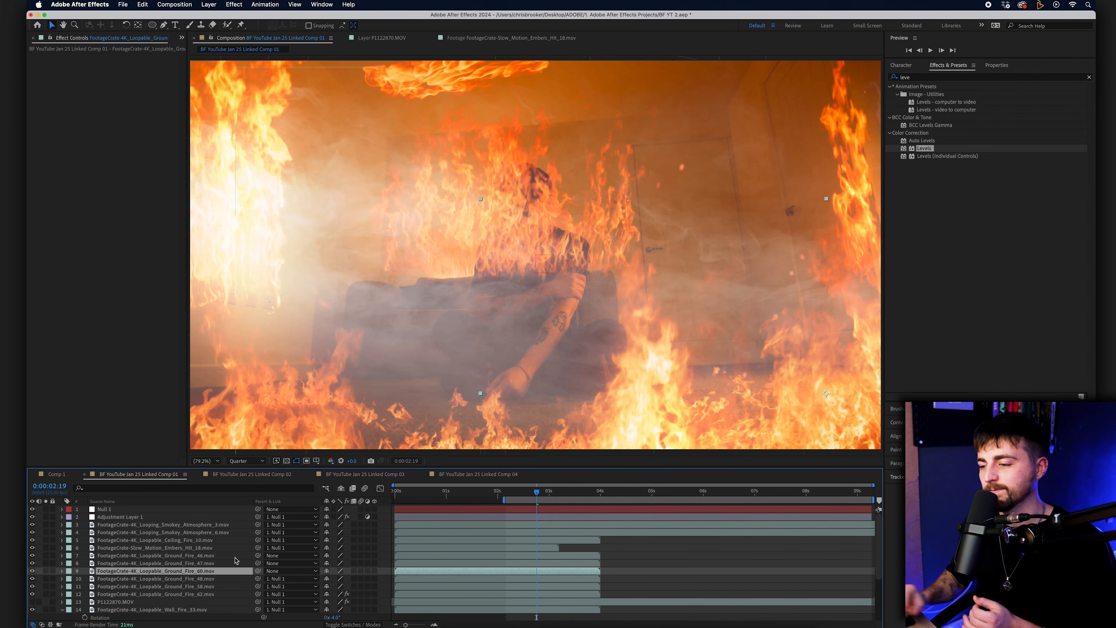
Create a second null object and place it directly above the Ground_Fire_46 layer
left_click(216, 5)
mouse_move(268, 18)
left_click(330, 58)
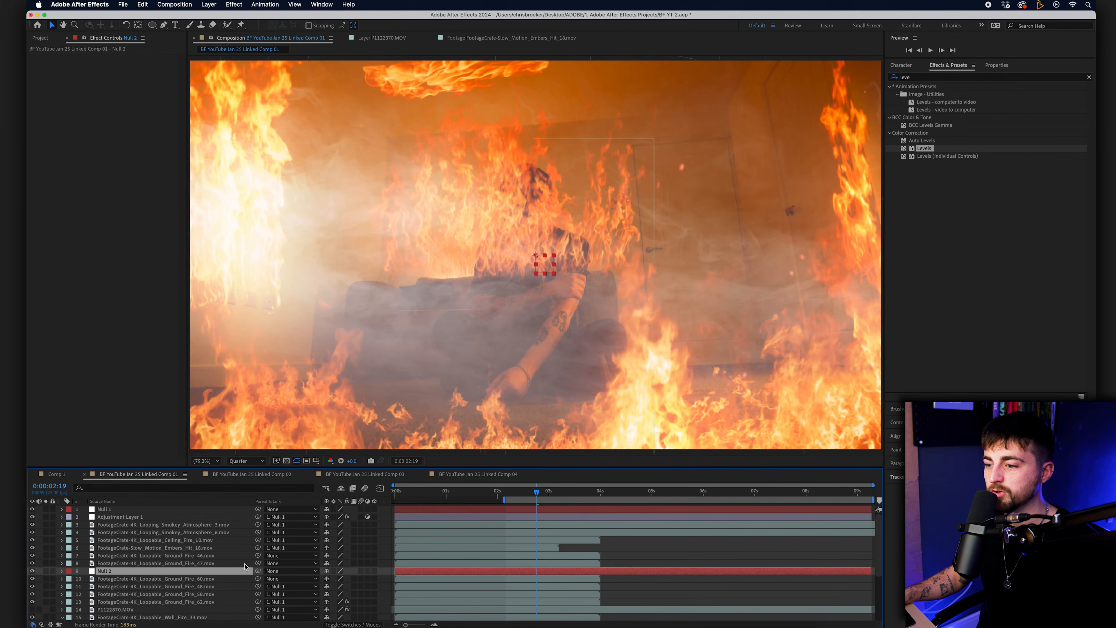
left_click_drag(236, 573, 237, 563)
Parent the Ground_Fire_46, 47 and 60 layers to Null 2
left_click(191, 564)
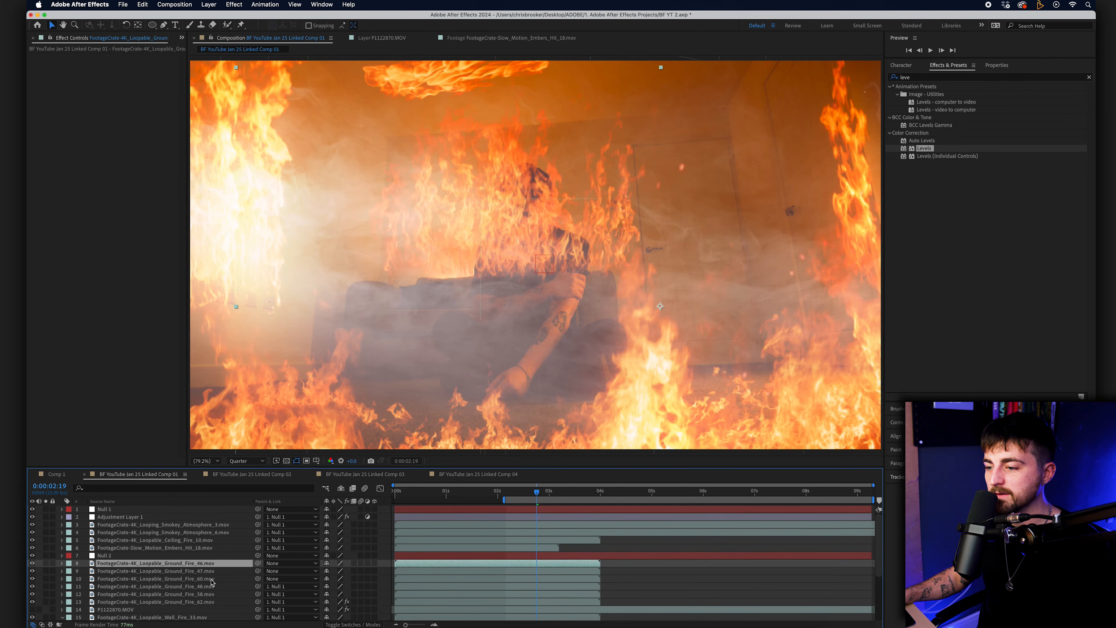
left_click(211, 578, "shift")
left_click(290, 563)
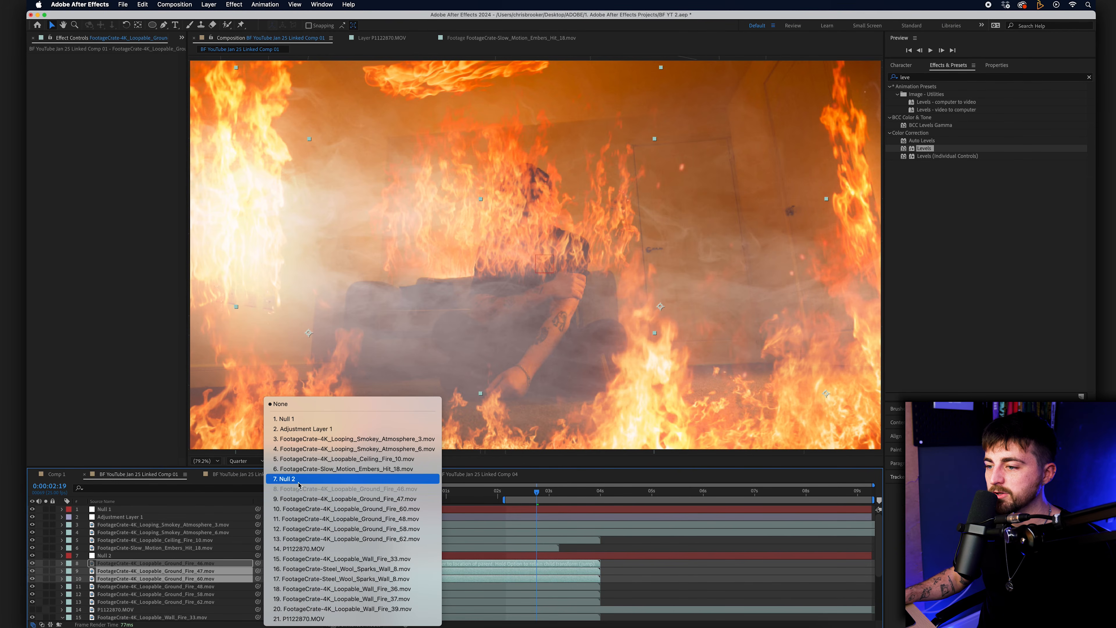
left_click(287, 478)
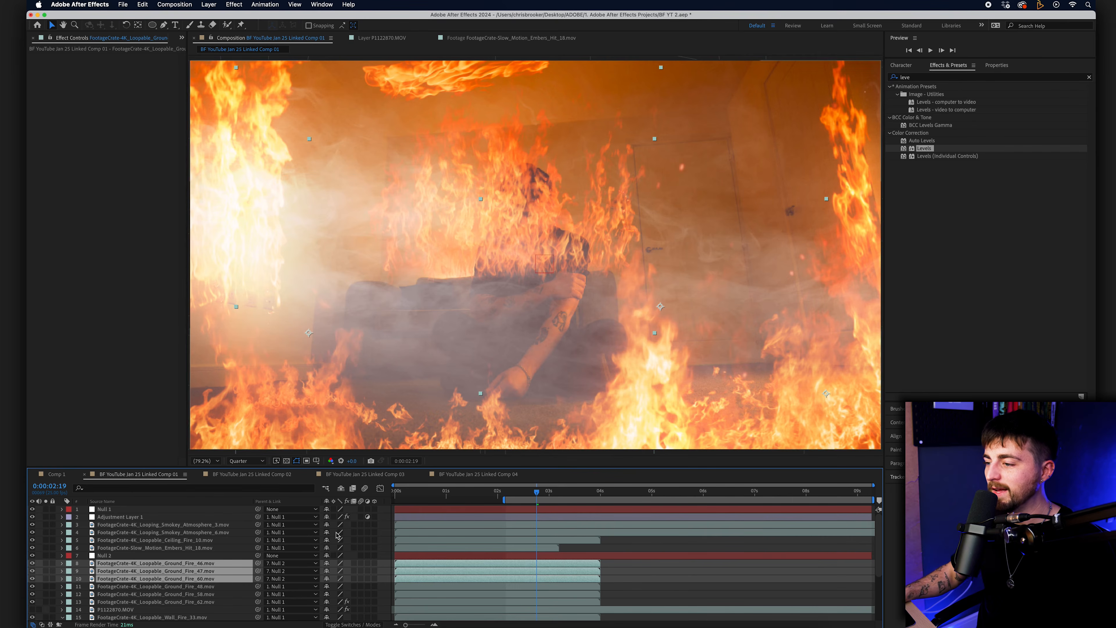
Animate Null 1's Scale with a starting keyframe at 0:00:00:00 and a 110% keyframe at 0:00:09:06
left_click(132, 509)
key("s")
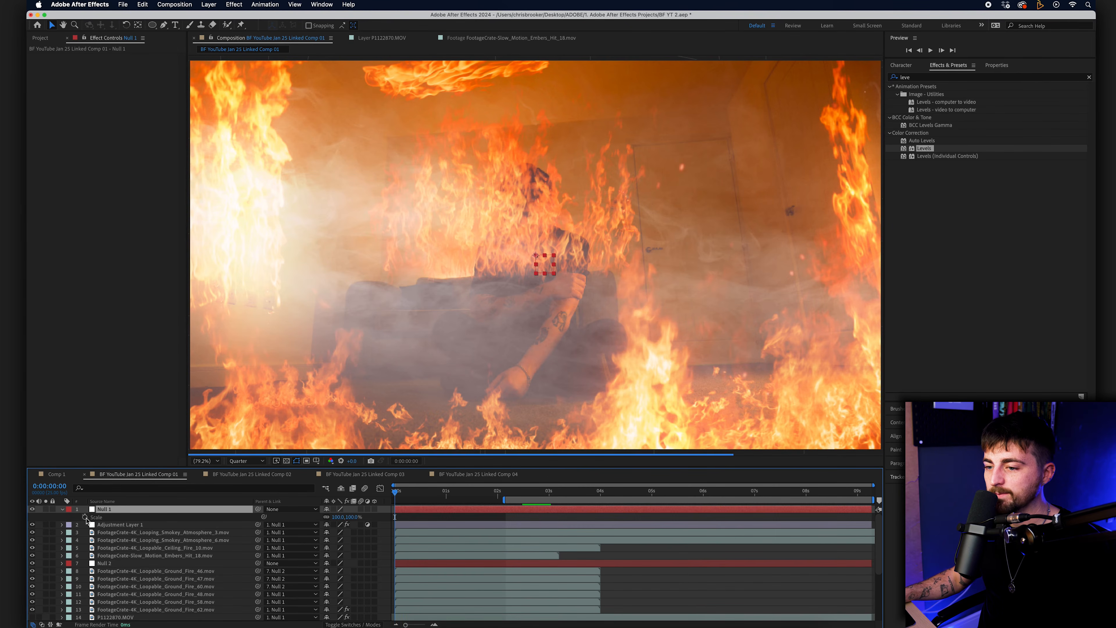
key("s")
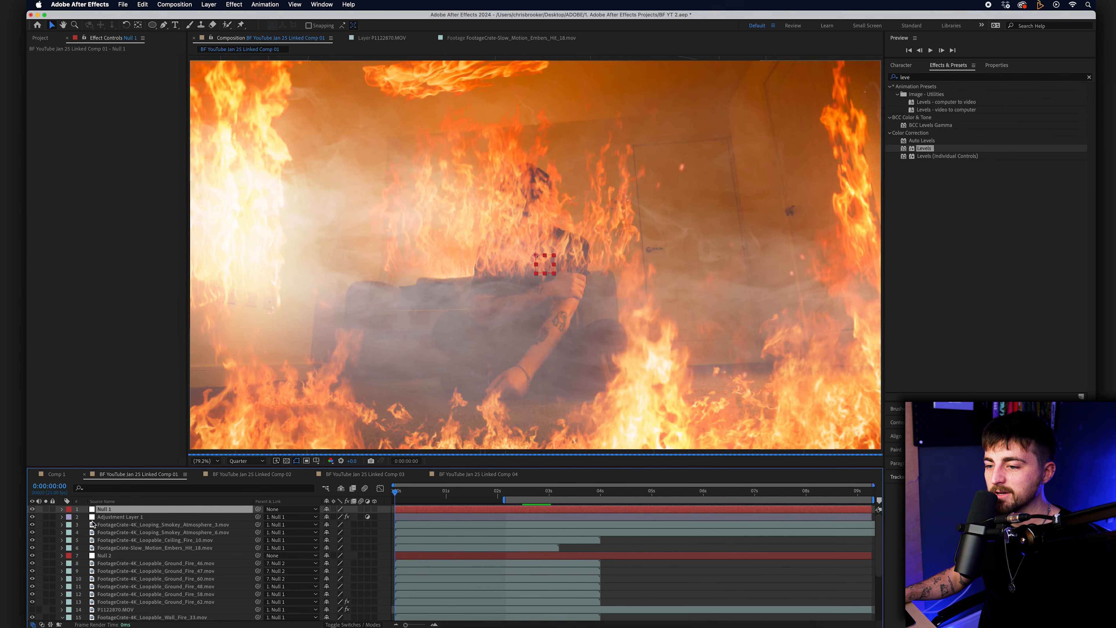
key("s")
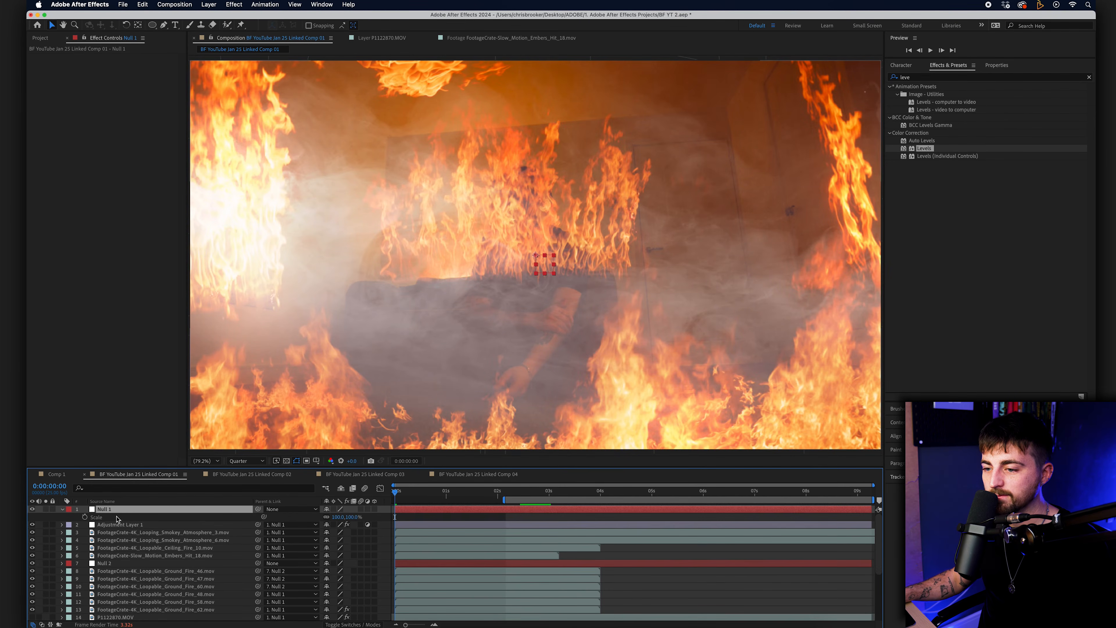
left_click(85, 517)
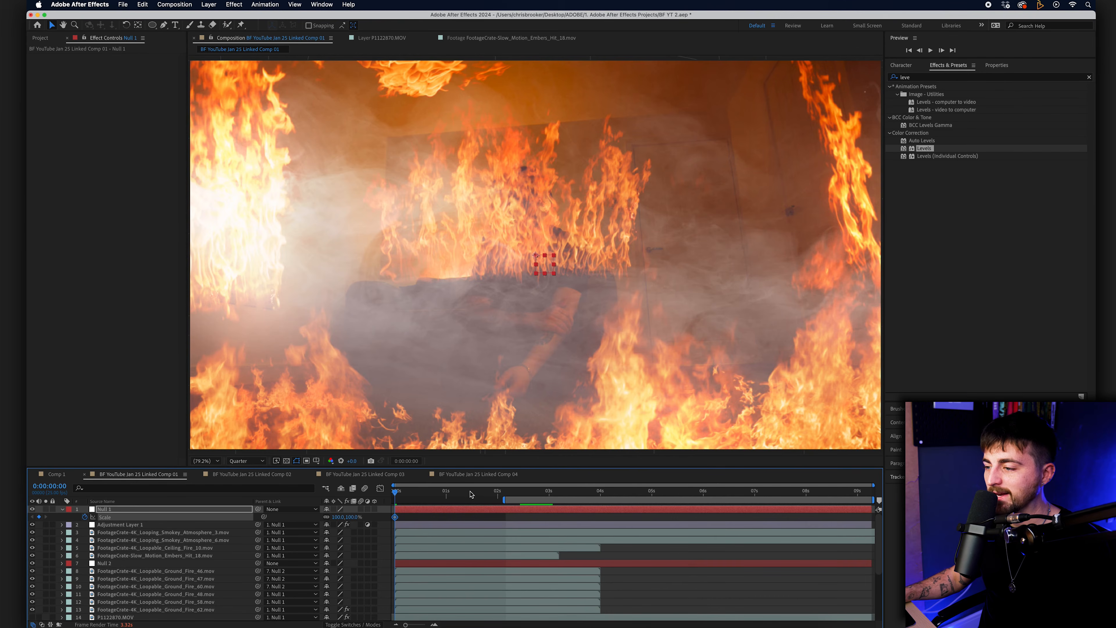
left_click(869, 492)
left_click(339, 517)
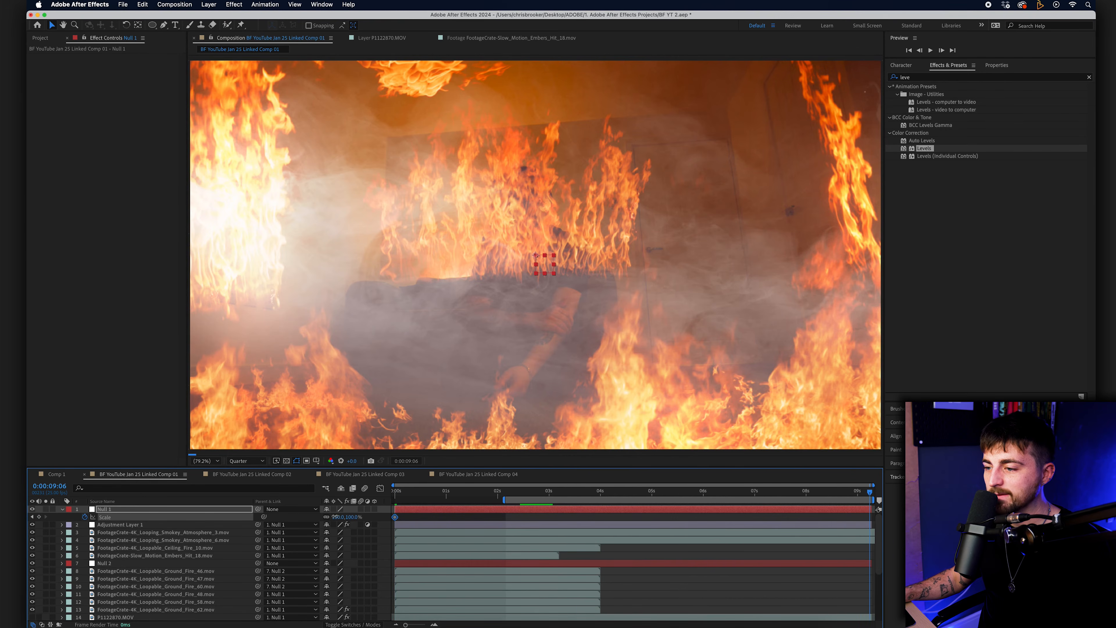
type("1")
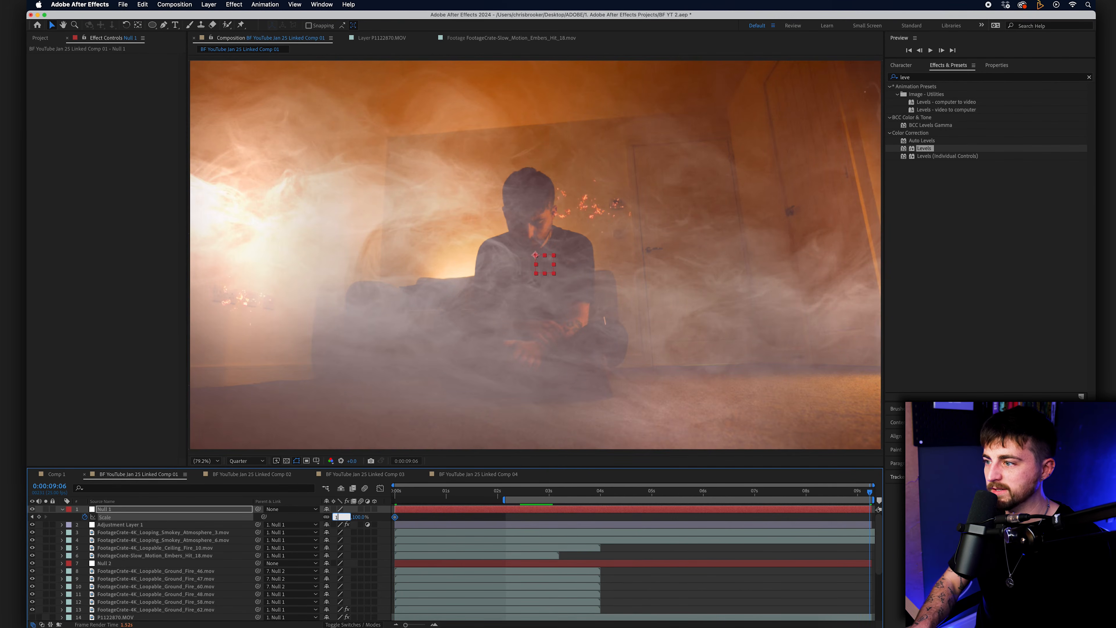
type("10")
key("Return")
Scrub through the composition from start to end to check the Null 1 push-in, and return to 0:00:00:00
left_click(237, 547)
key("Home")
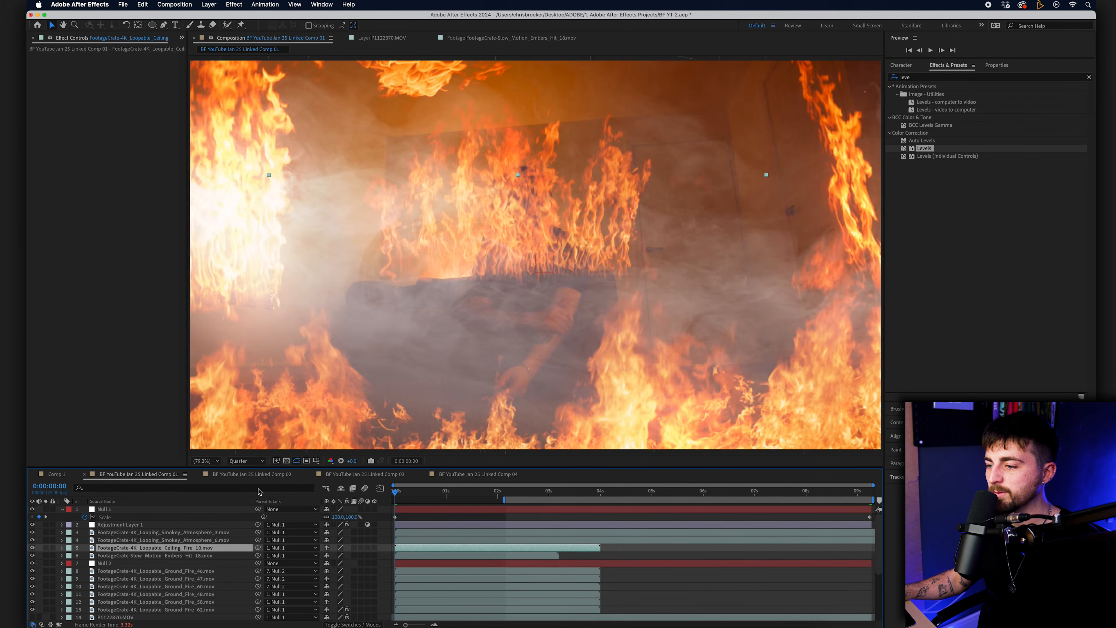
left_click_drag(395, 492, 870, 505)
key("Home")
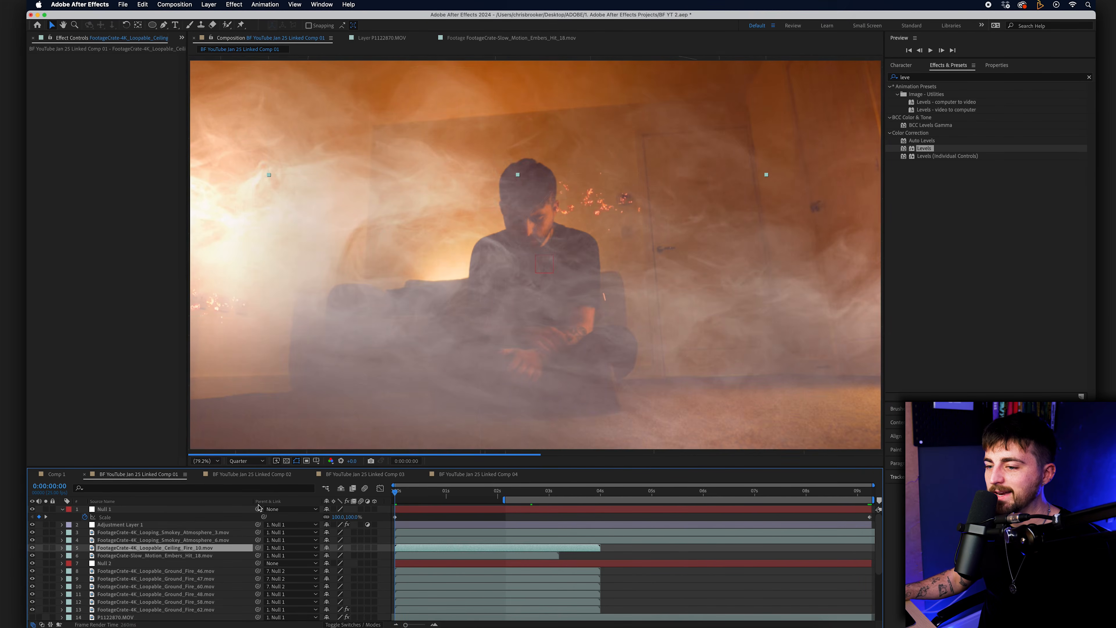
Animate Null 2's Scale with a starting keyframe at 0:00:00:00 and a 130% keyframe at 0:00:09:06
left_click(119, 564)
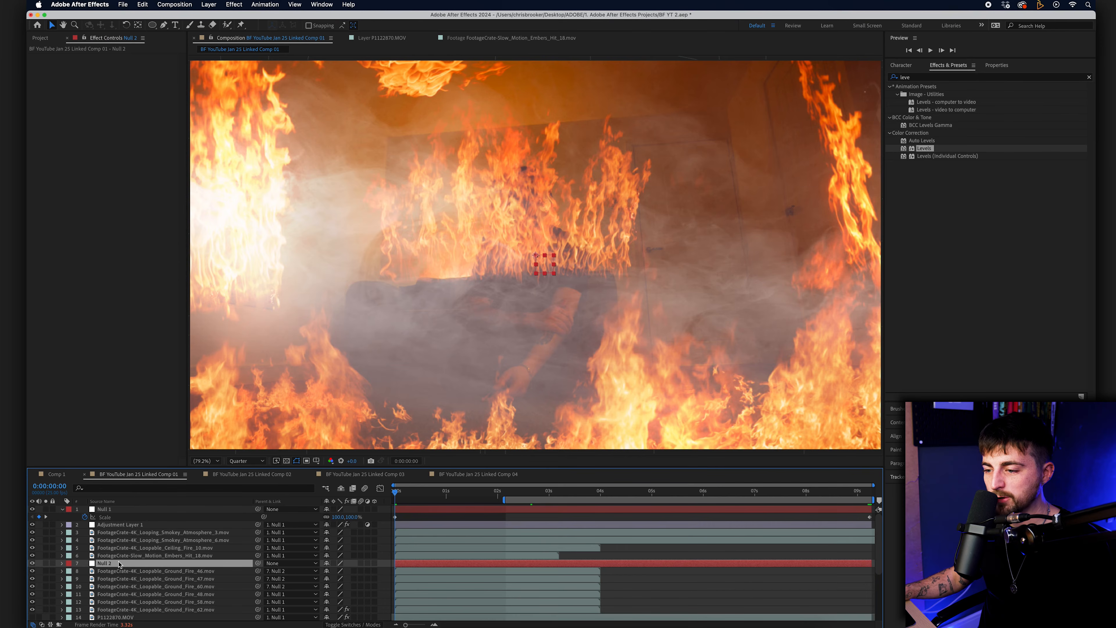
key("s")
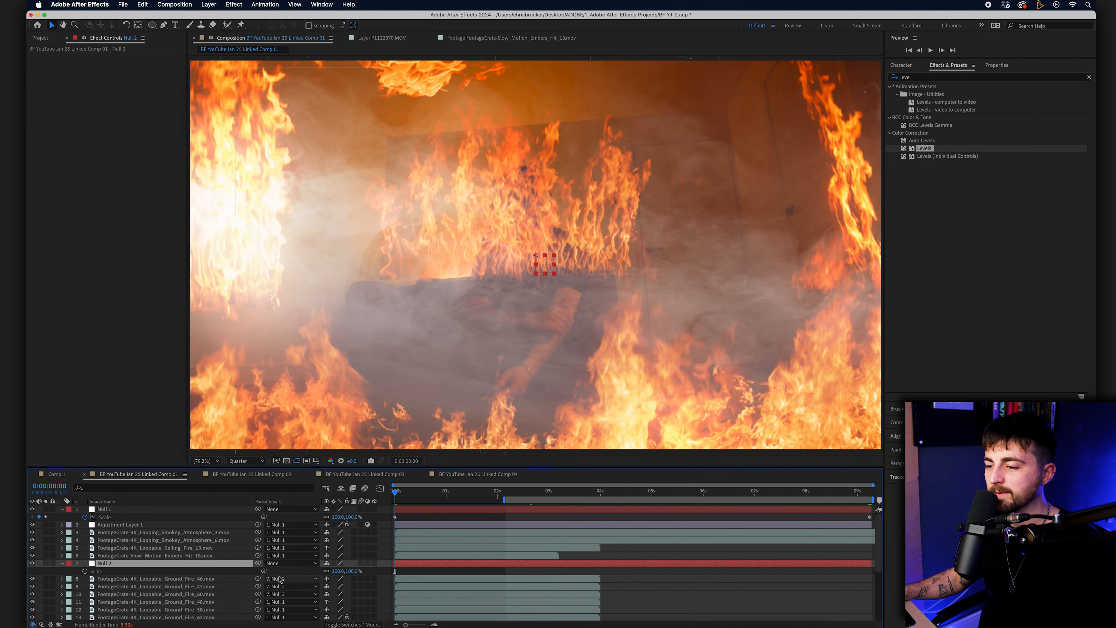
left_click(85, 571)
left_click_drag(412, 500, 870, 500)
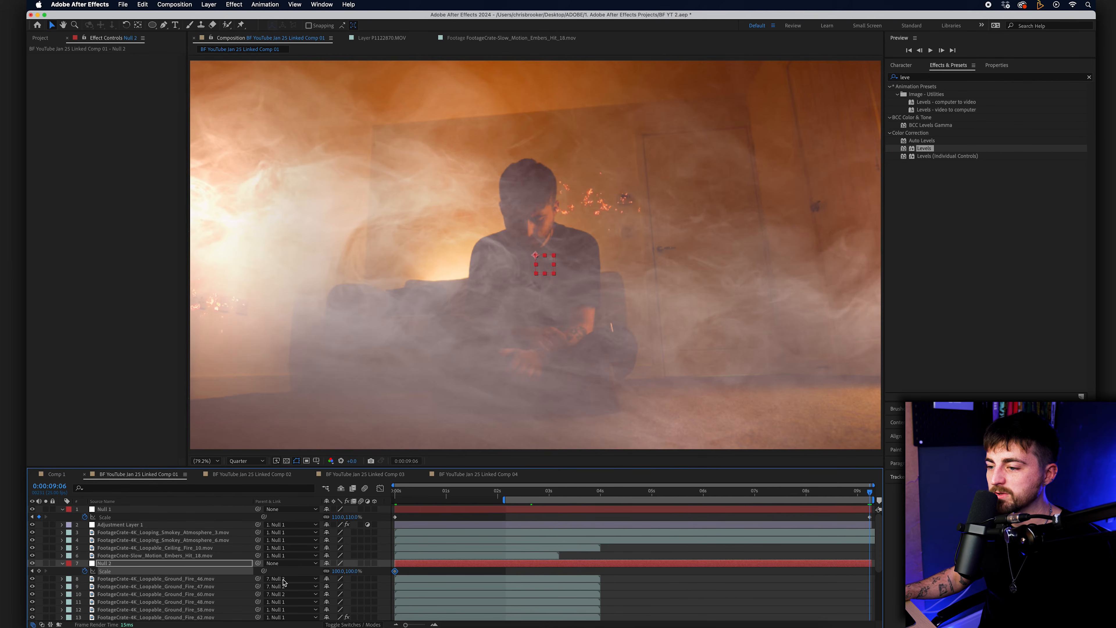
left_click(335, 571)
type("130")
key("Return")
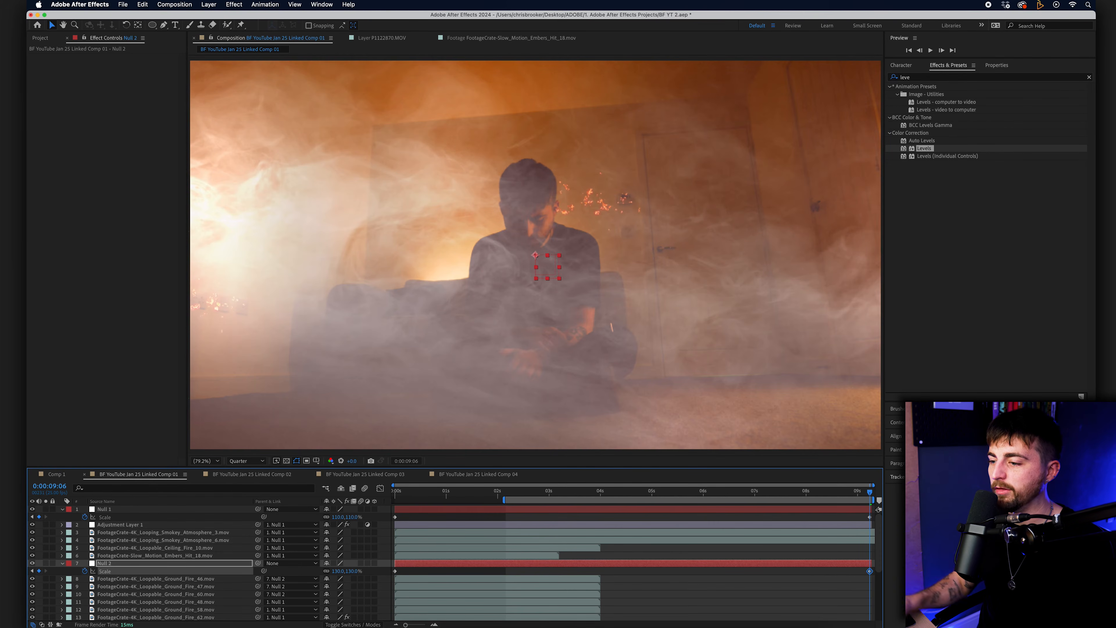
Move the work area to the composition's start, save the project and briefly preview the push-in
left_click_drag(466, 496, 395, 495)
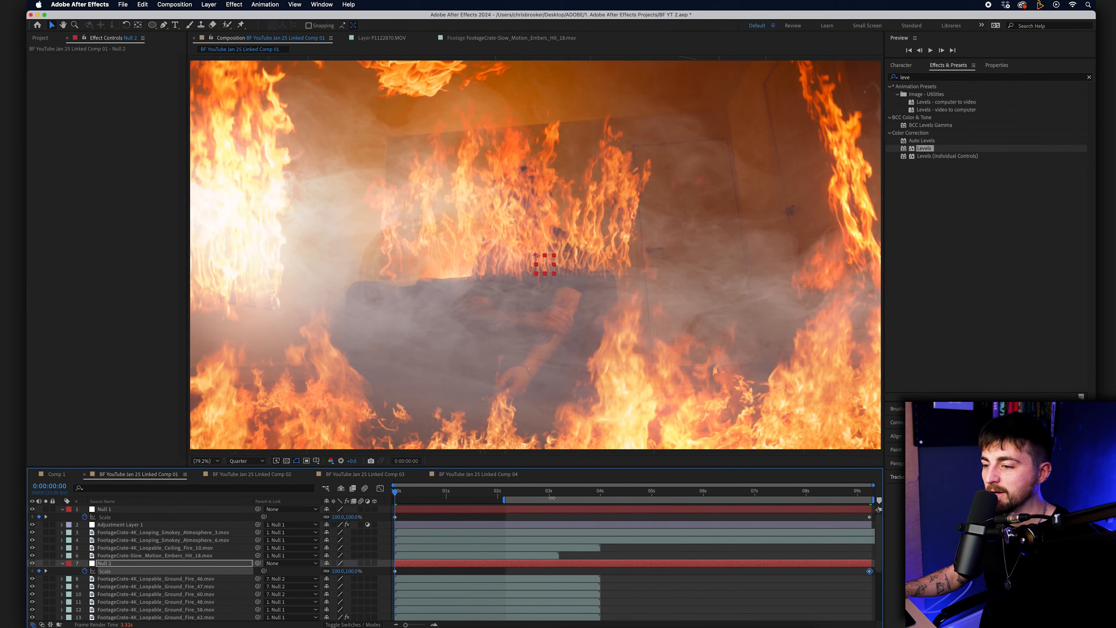
left_click_drag(552, 498, 400, 497)
key("super+s")
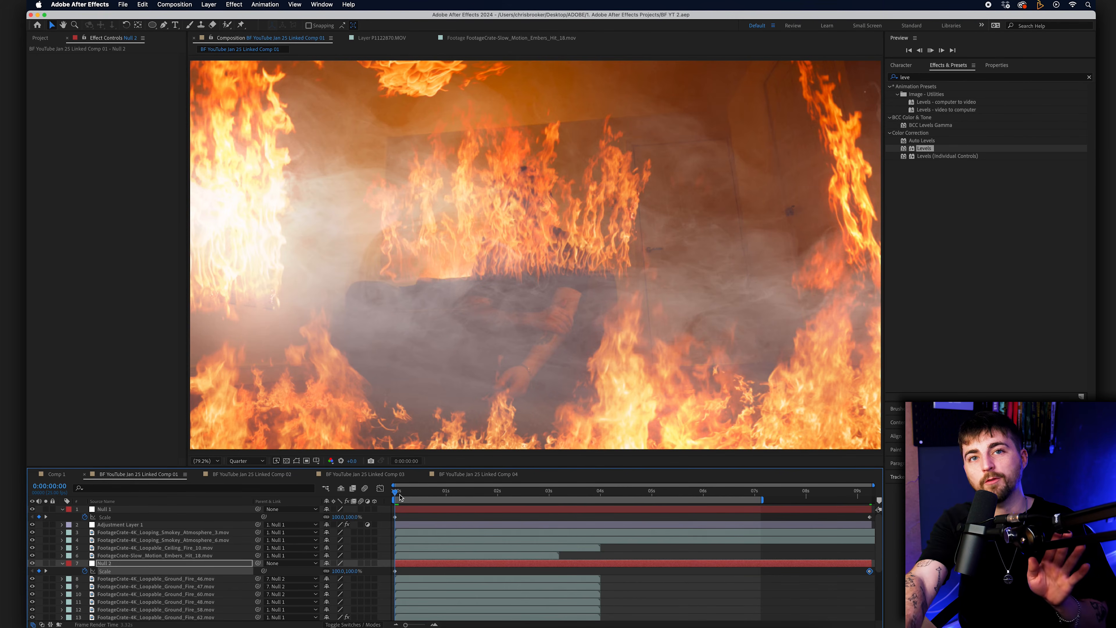
key("space")
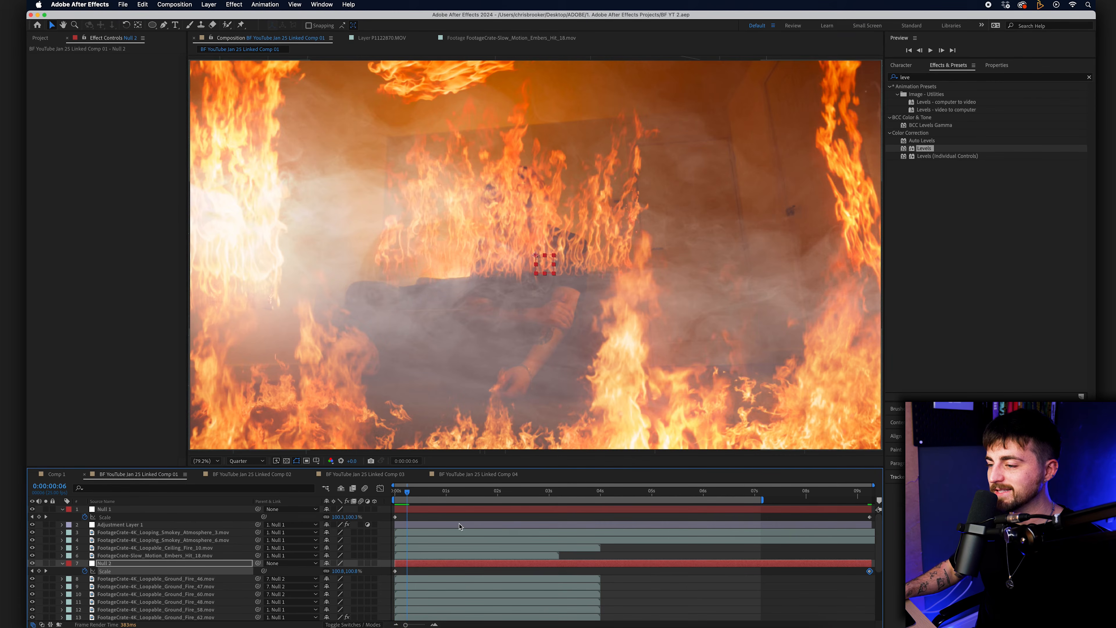
key("space")
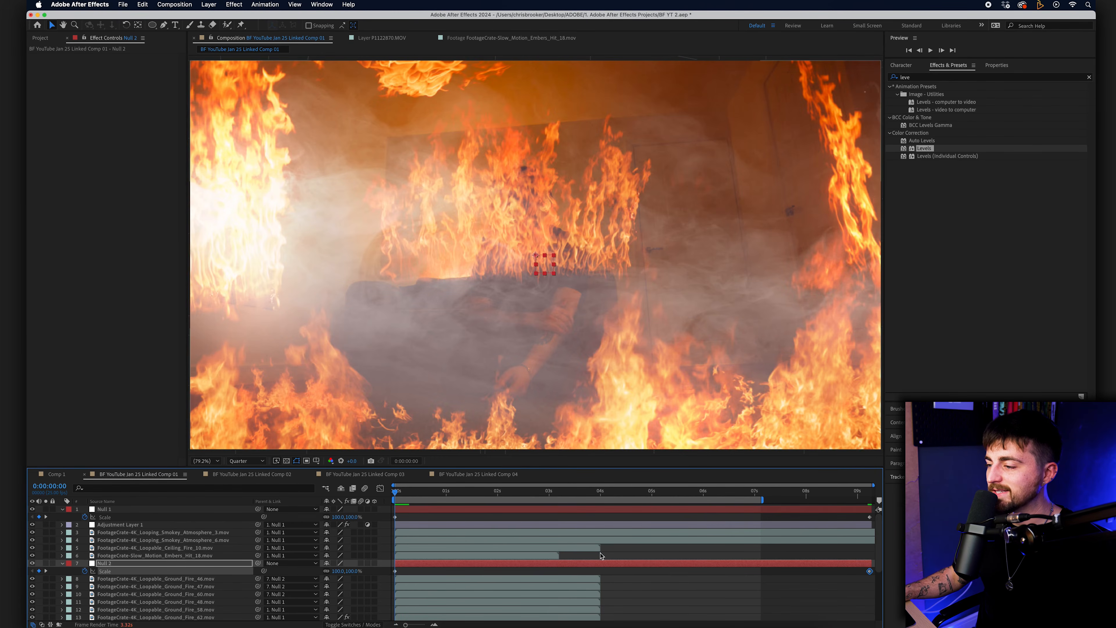
Duplicate the Wall_Fire_36, 37 and 39 layers, start the copies at 4 s where the originals end, and parent them to Null 1
left_click(599, 550)
scroll(619, 602, "down", 5)
left_click(581, 587)
left_click(581, 601)
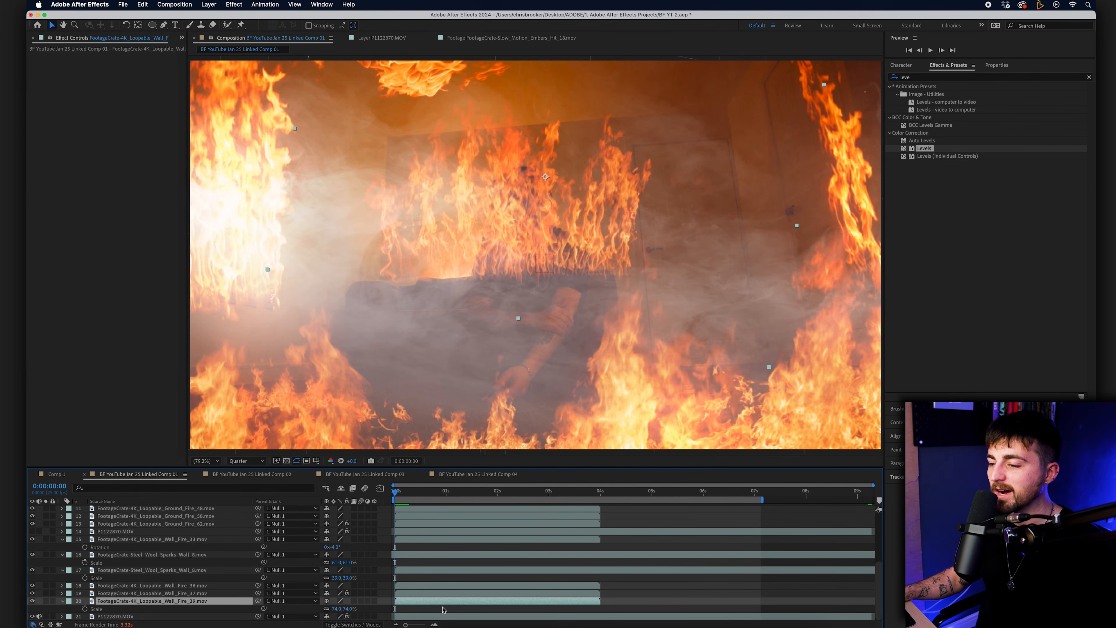
left_click(448, 587, "shift")
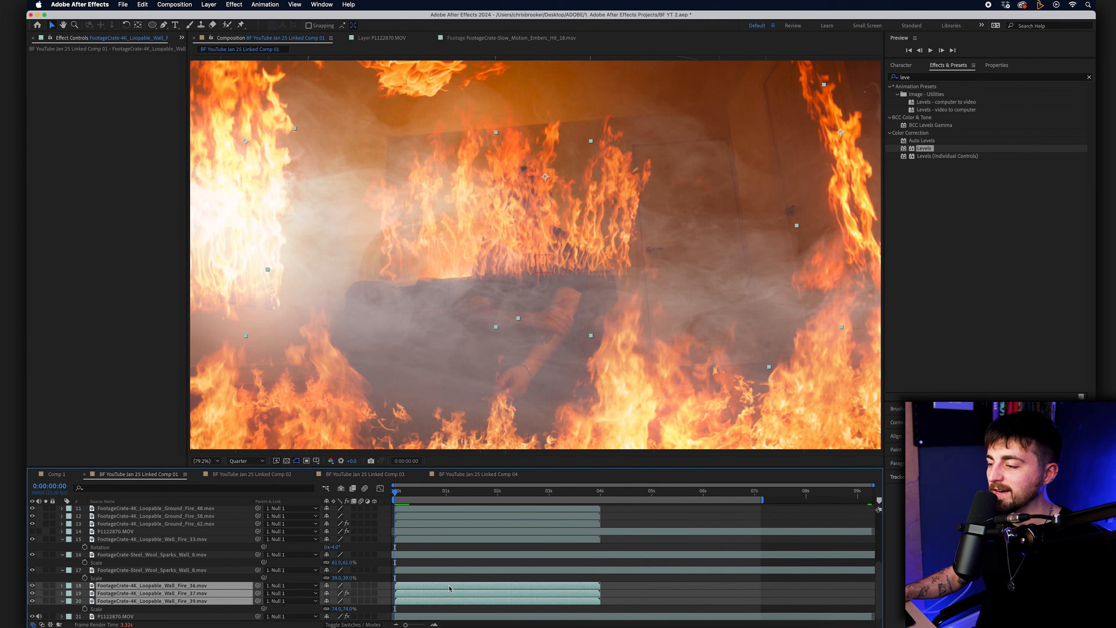
key("super+d")
left_click_drag(448, 589, 648, 605)
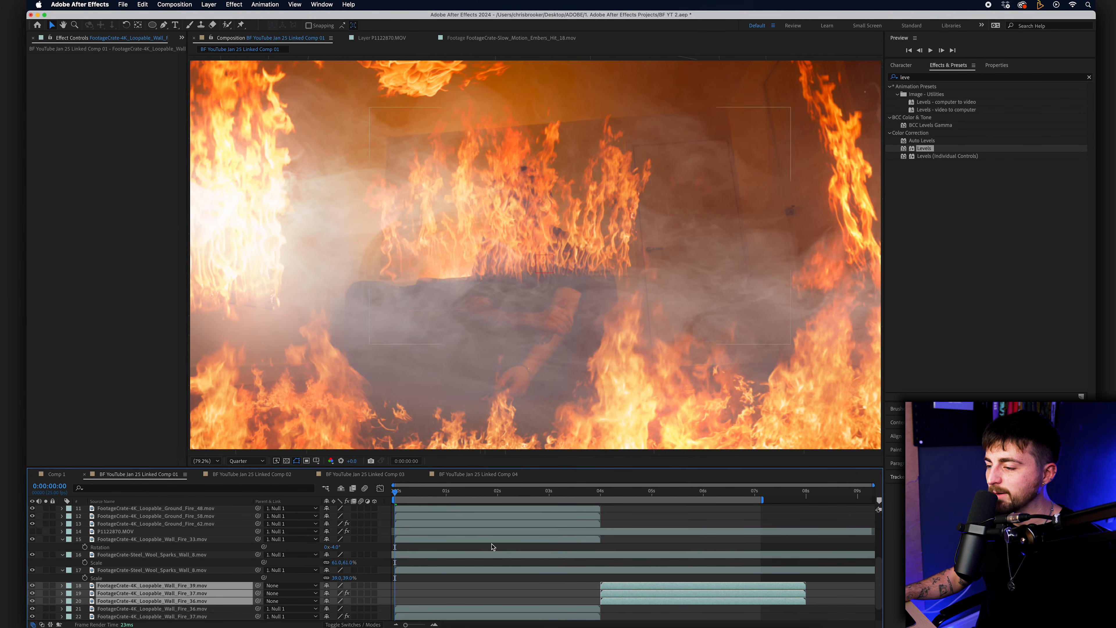
left_click(286, 586)
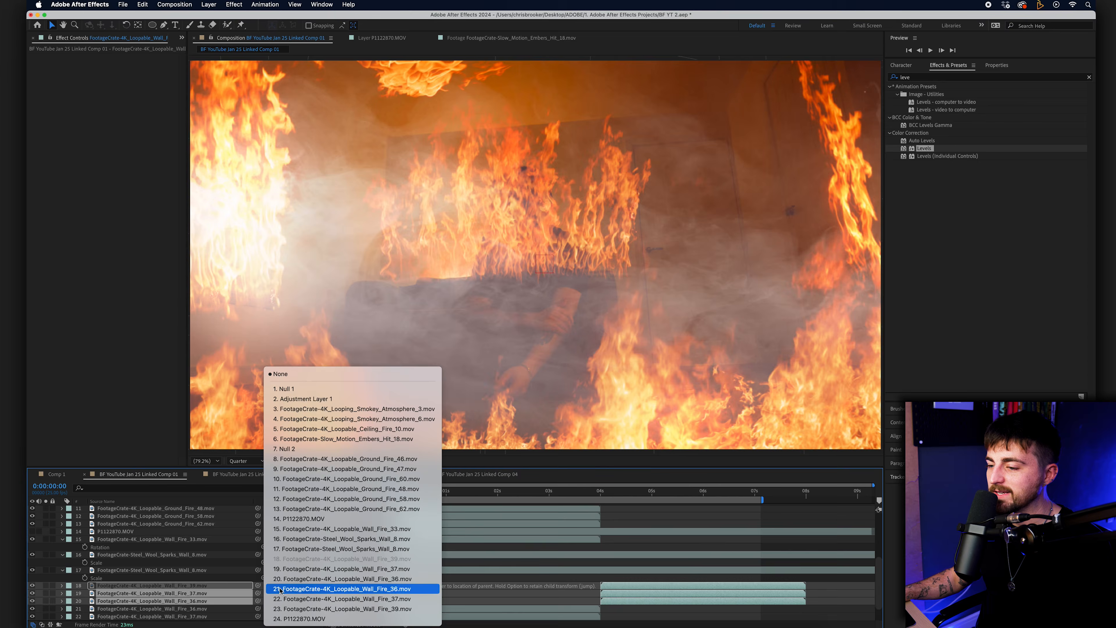
left_click(292, 389)
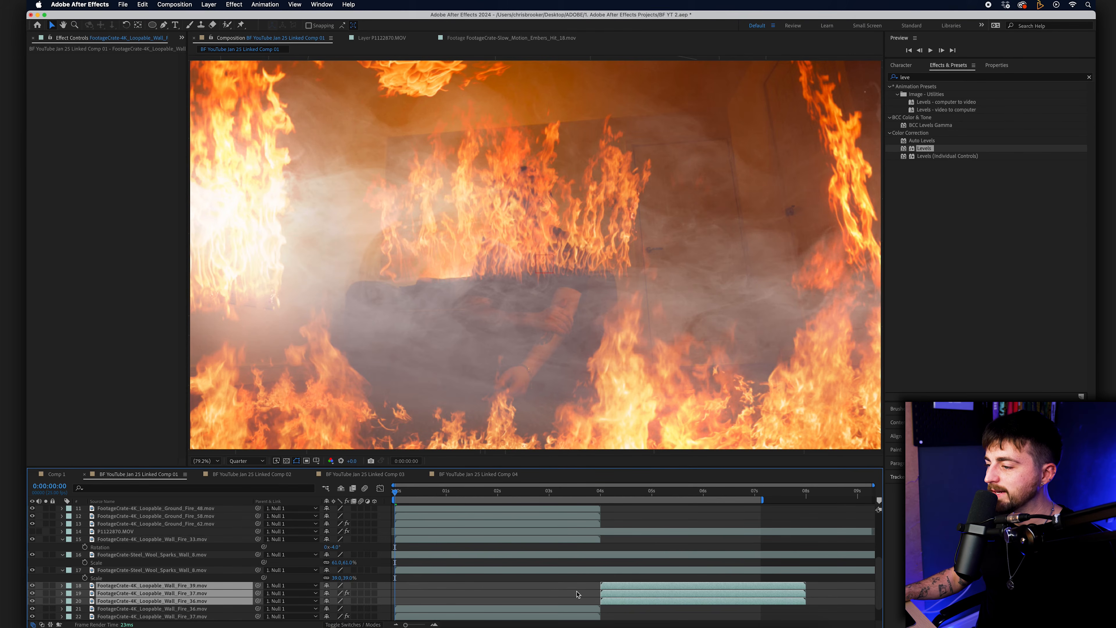
Duplicate the three offset wall fire copies again, start the new set at 8 s and parent it to Null 1
key("super+z")
left_click_drag(647, 601, 842, 603)
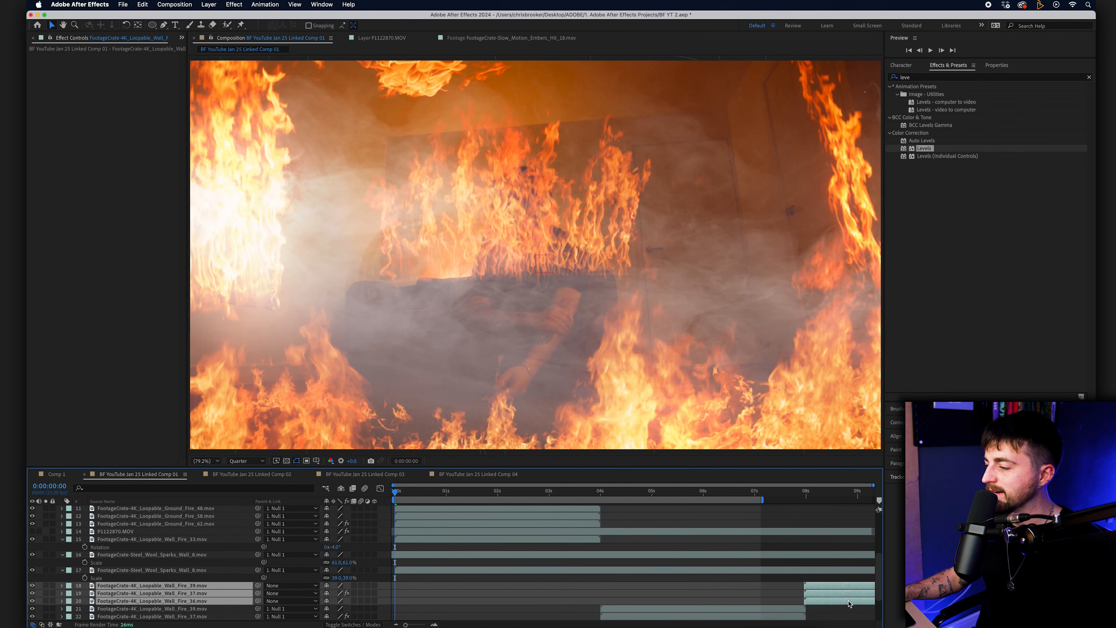
left_click(290, 589)
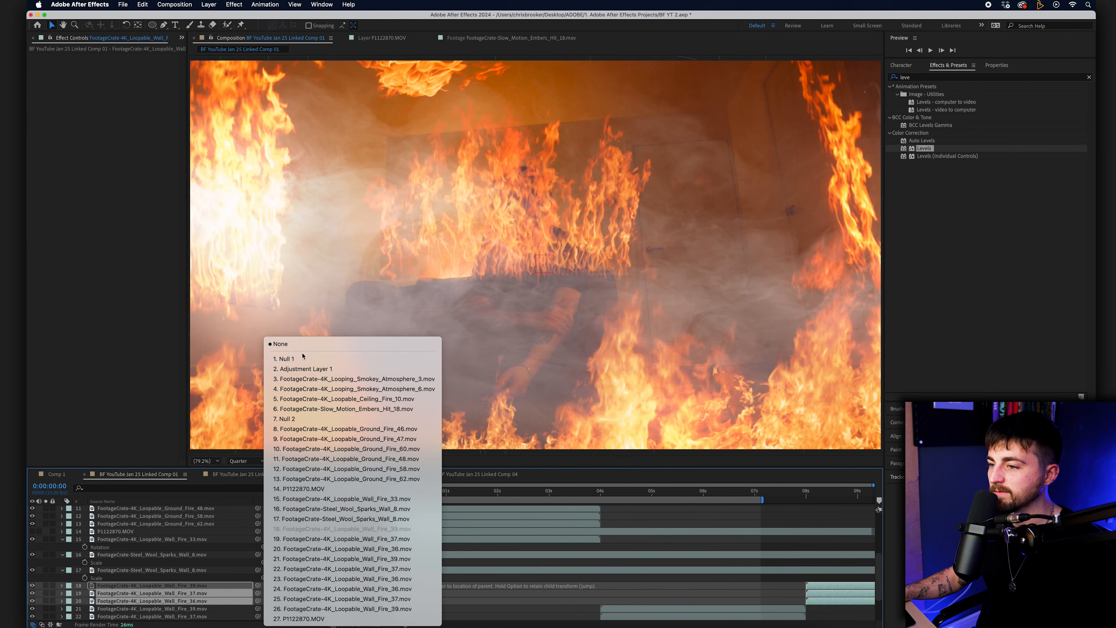
left_click(287, 358)
Copy and paste the Wall_Fire_33 layer and the six Ground_Fire layers, without P1122870.MOV, and start the copies at 4 s
left_click(559, 541)
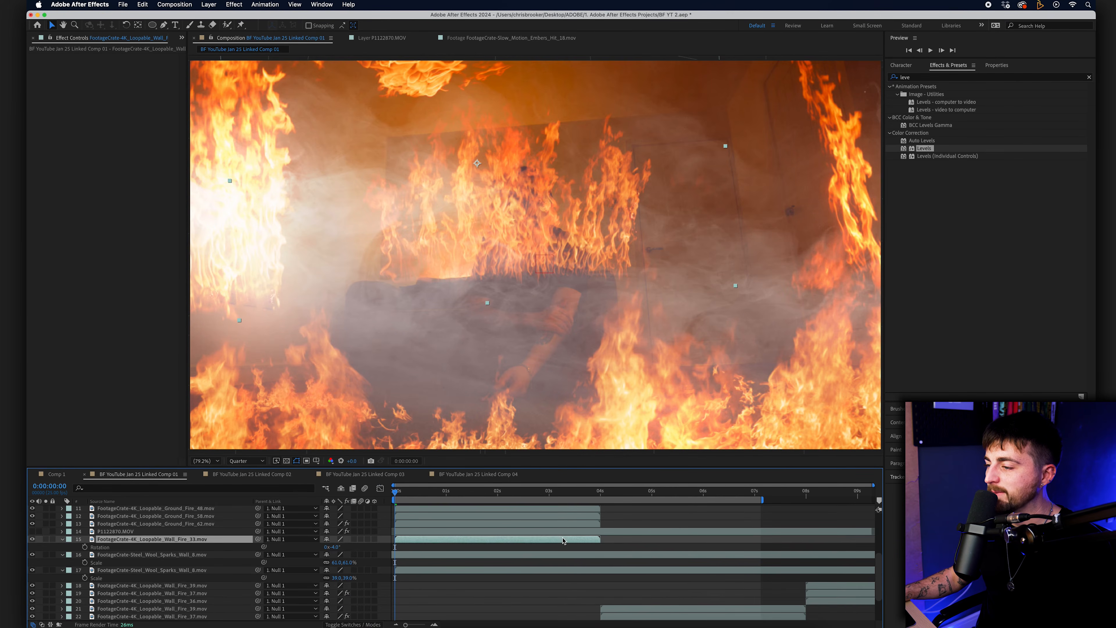
scroll(571, 536, "up", 3)
left_click(582, 588)
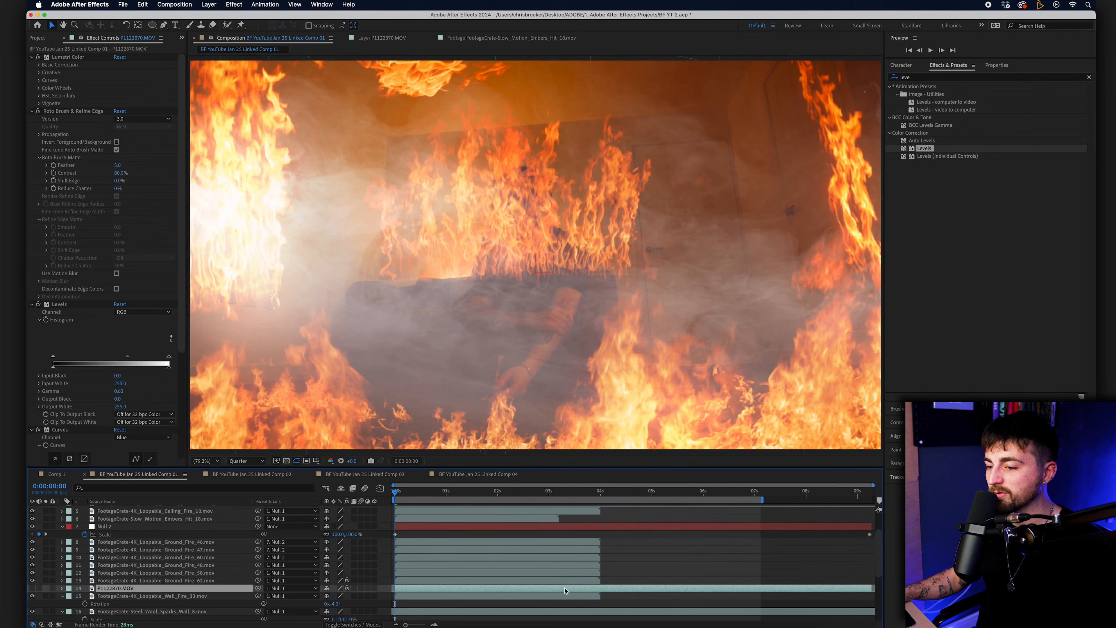
left_click(574, 596)
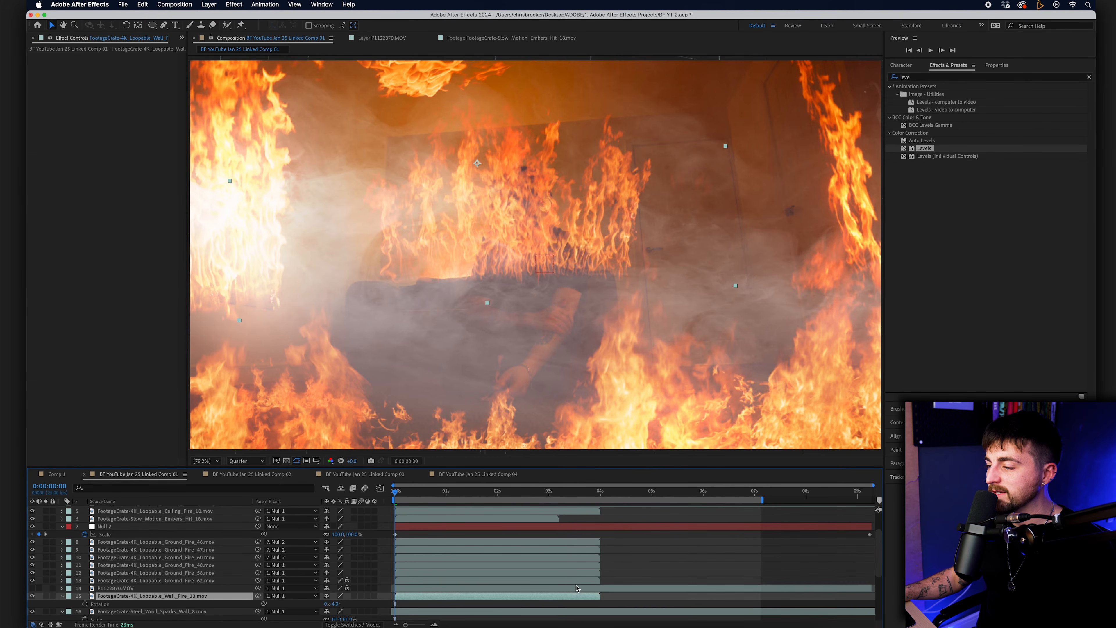
left_click(583, 541, "shift")
left_click(597, 589, "super")
key("super+c")
key("super+v")
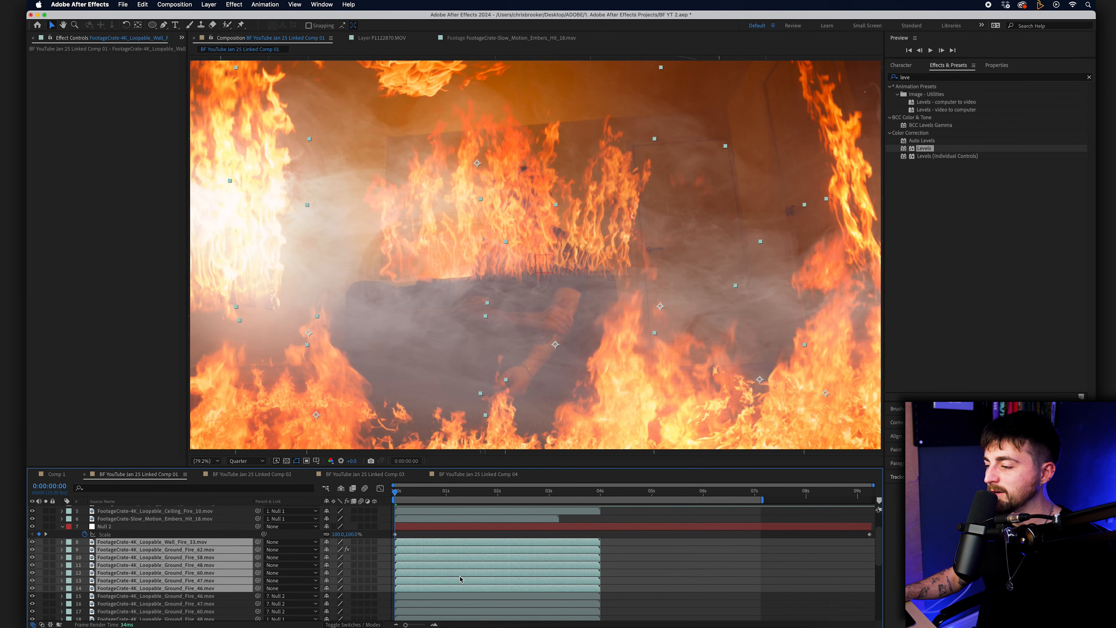
left_click_drag(425, 591, 630, 593)
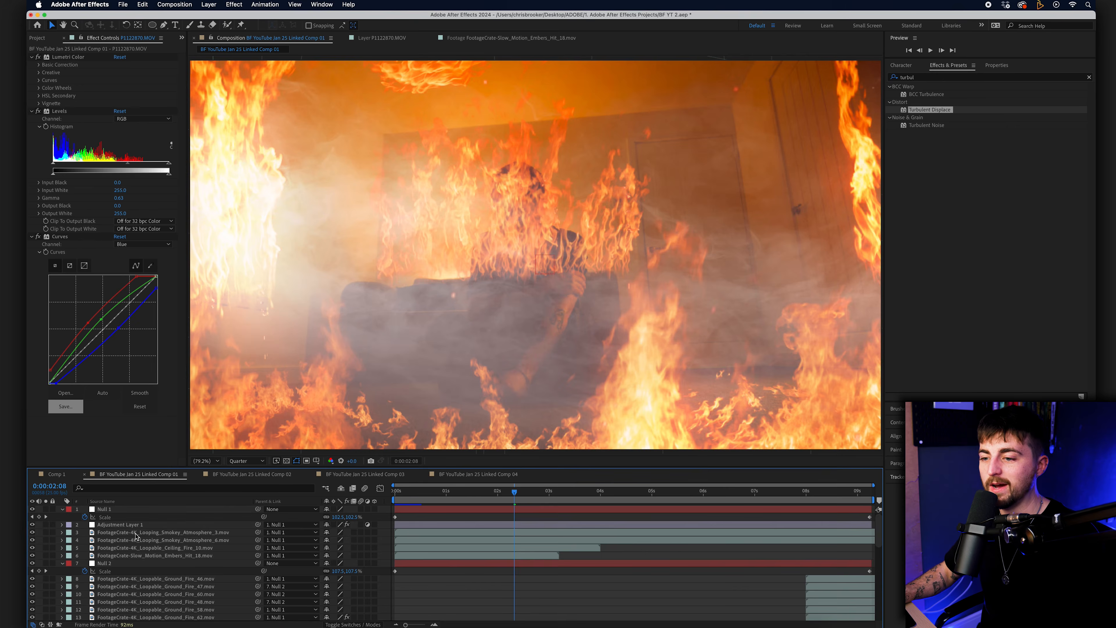
Pre-compose all layers into a new composition named Fire, moving all attributes into it
key("super+a")
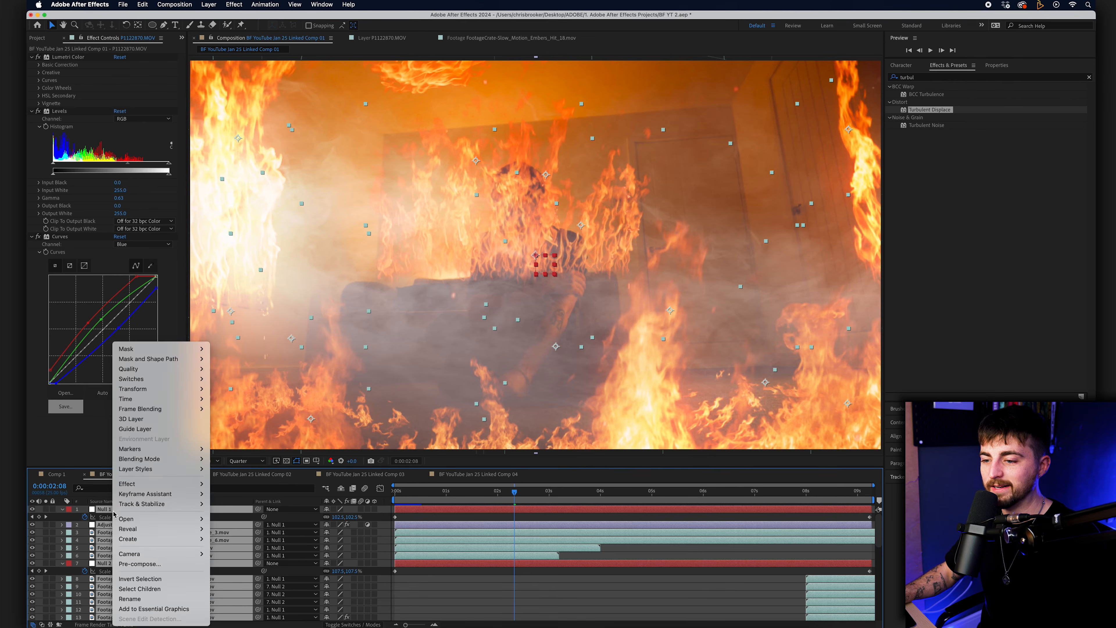
left_click(140, 564)
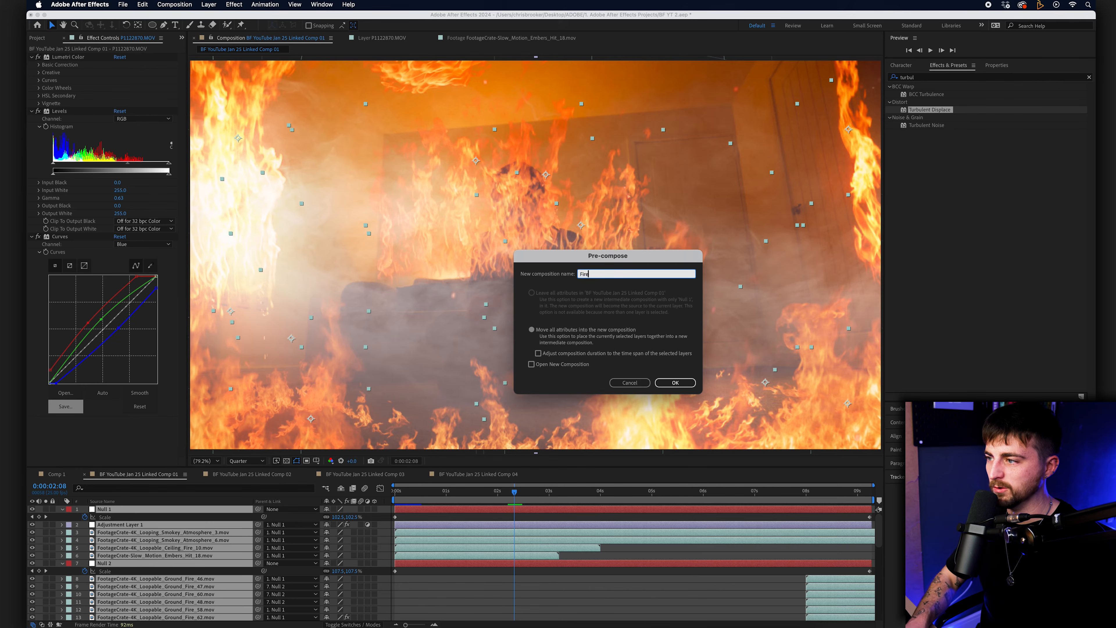
key("Return")
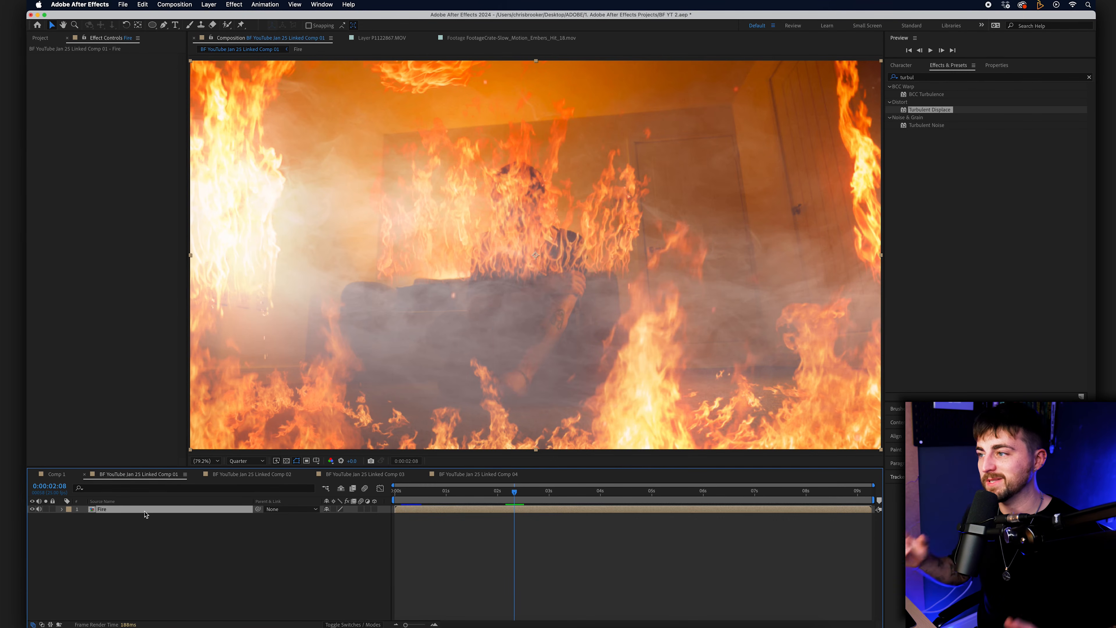
Solo the background P1122870.MOV layer inside the Fire composition and return to BF YouTube Jan 25 Linked Comp 01
double_click(107, 512)
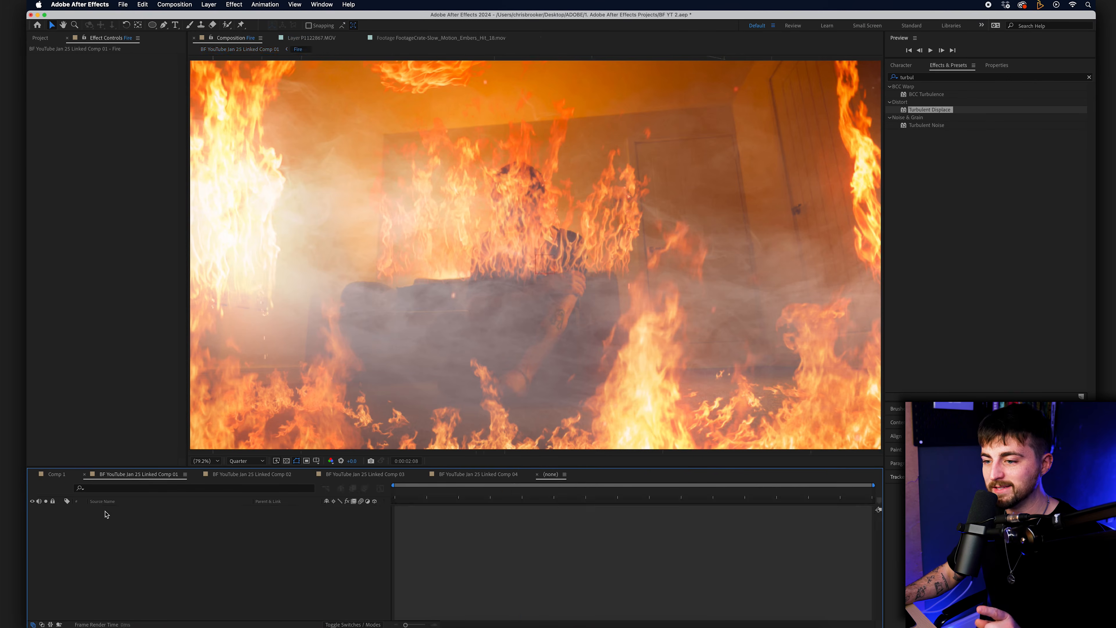
scroll(126, 532, "down", 8)
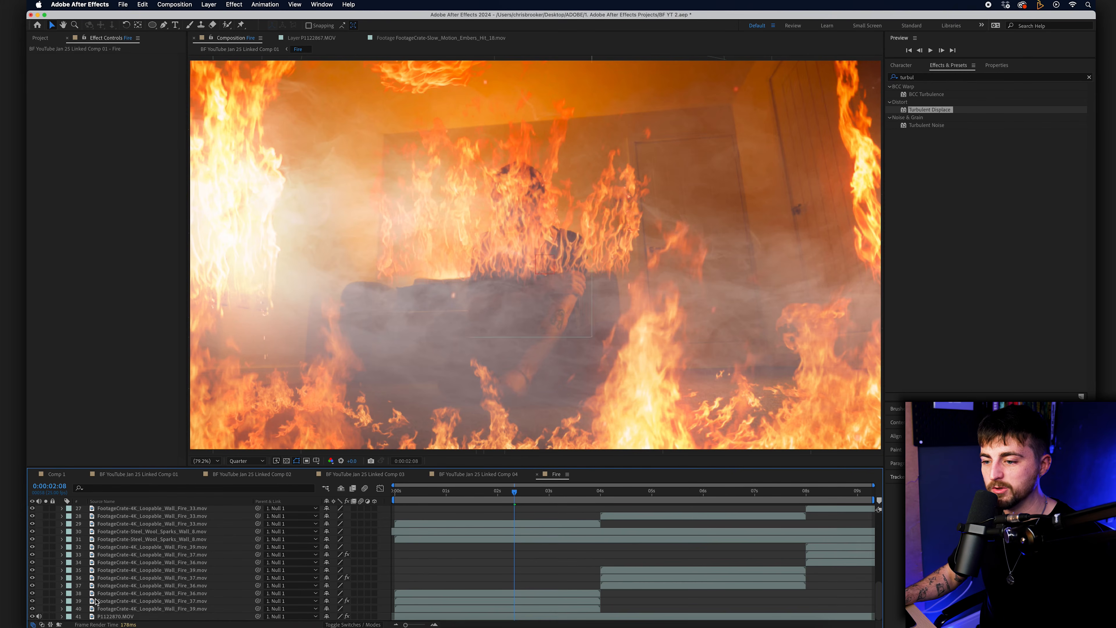
left_click(111, 617)
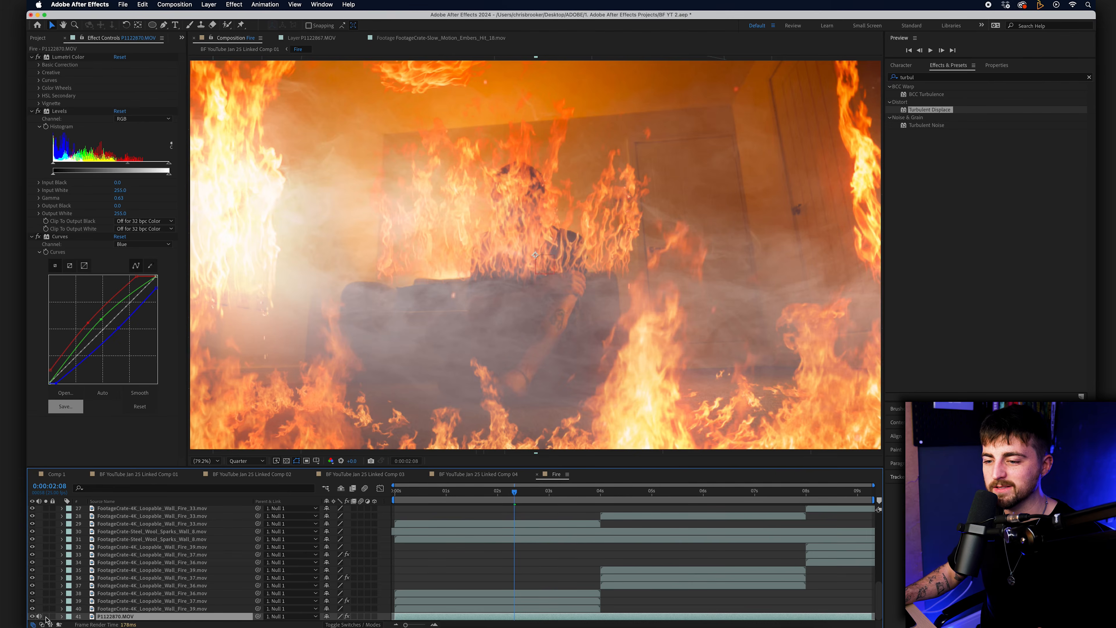
left_click(46, 617)
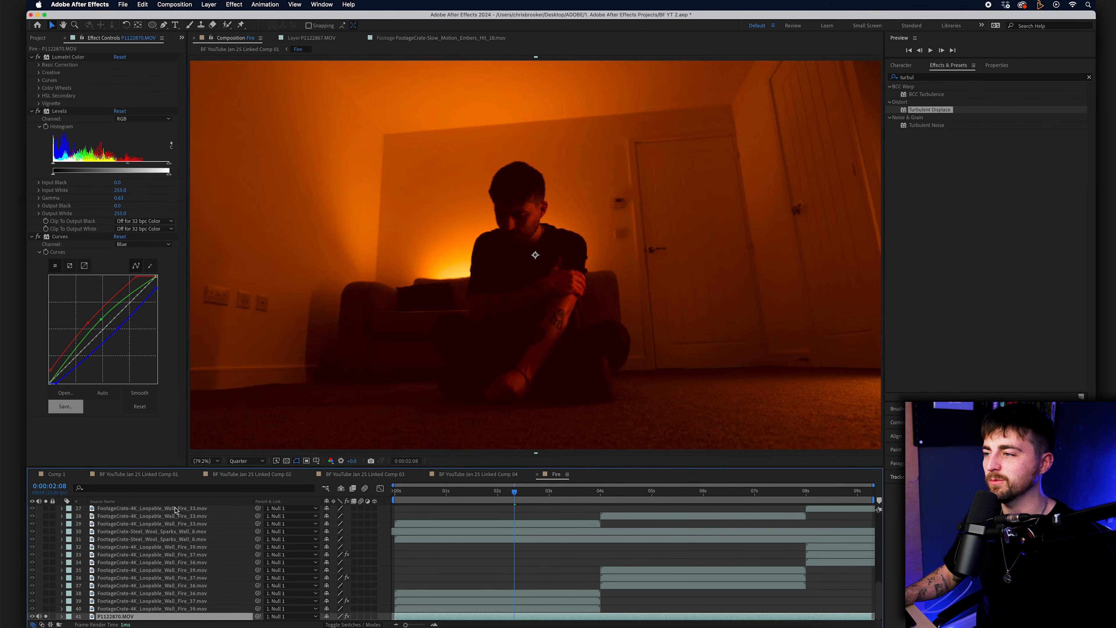
left_click(132, 477)
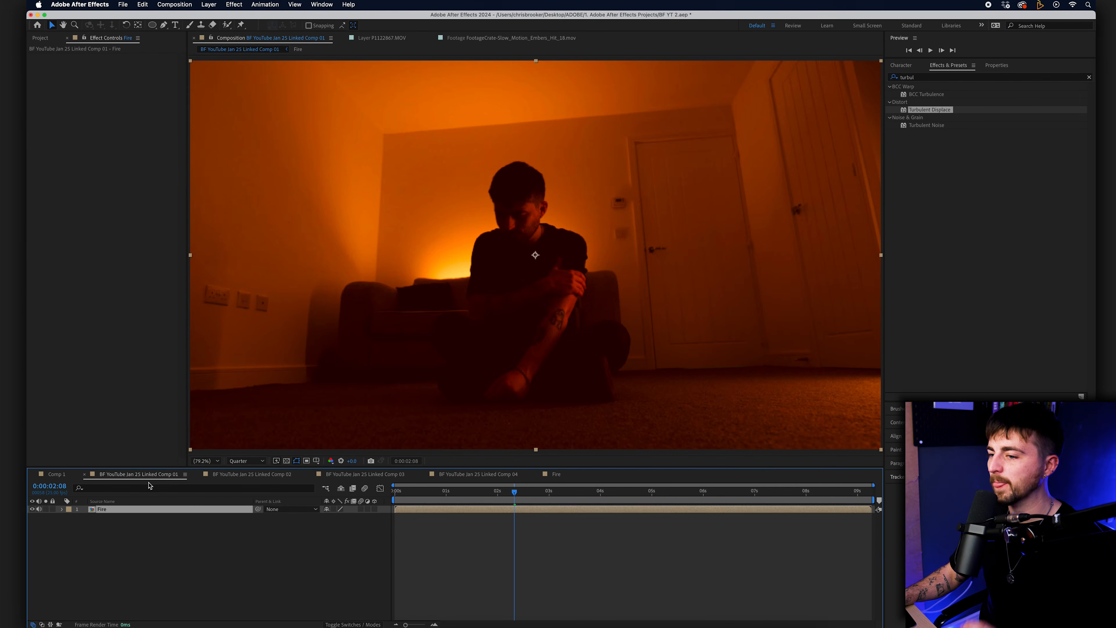
Apply the Turbulent Displace effect to the Fire layer and preview the distortion from the start
left_click(938, 79)
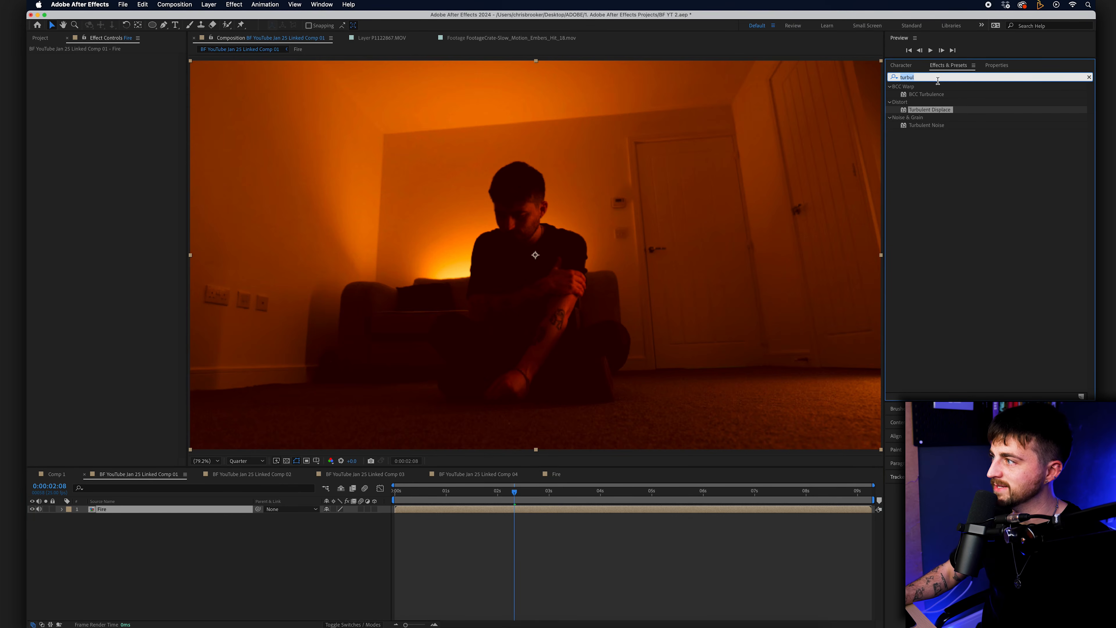
left_click_drag(932, 115, 105, 511)
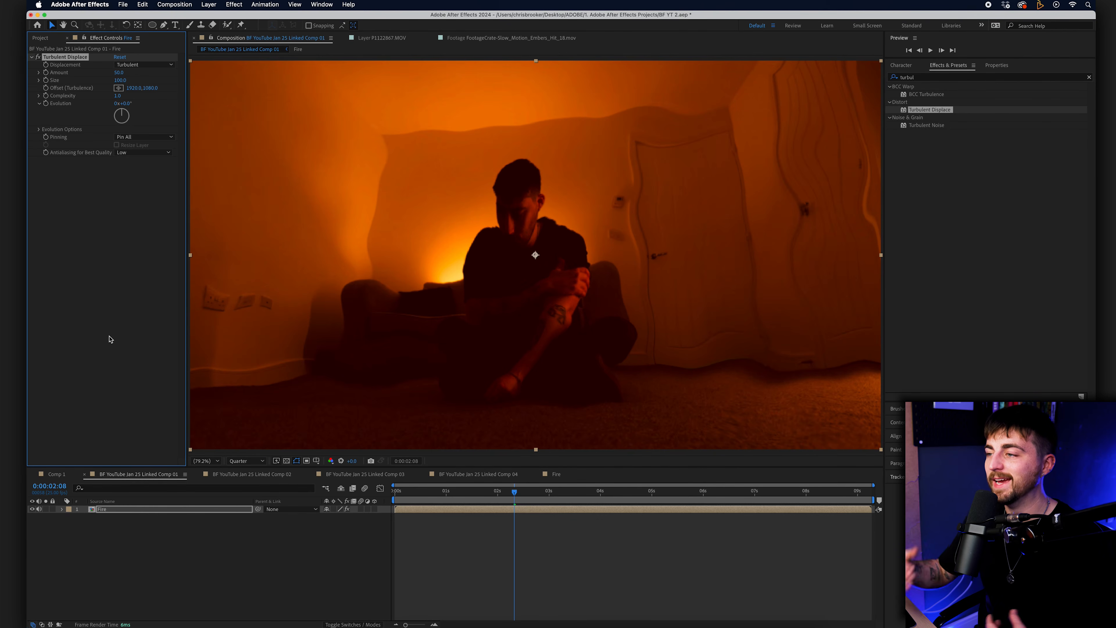
key("Home")
key("space")
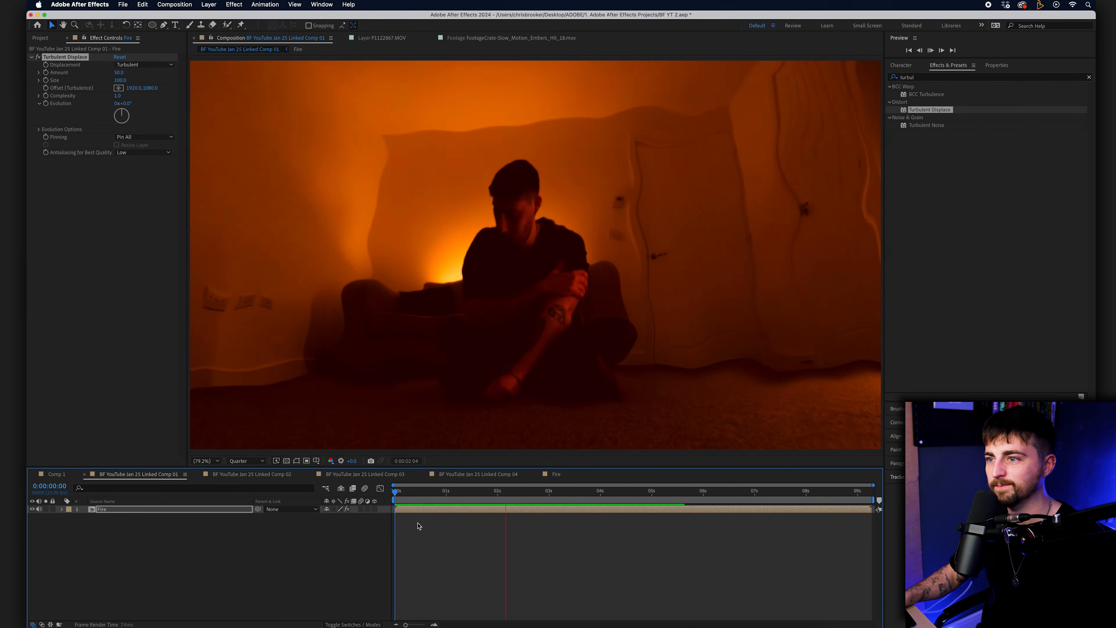
key("space")
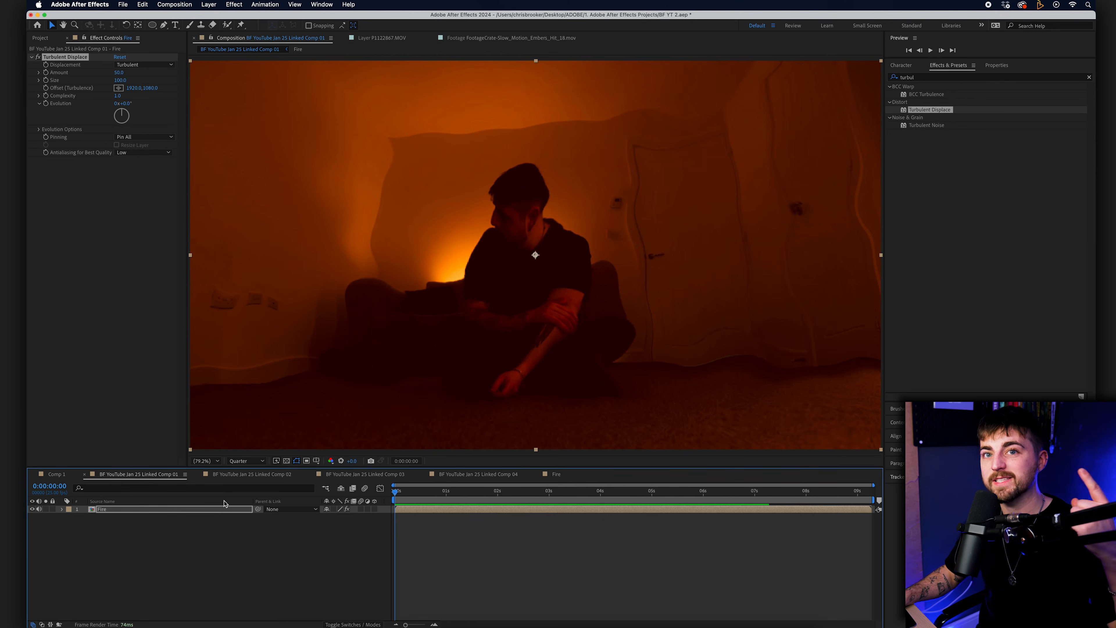
Keyframe Turbulent Displace's Evolution at 0:00:00:00 and at about 1x+302° at 0:00:09:06, and preview the animated distortion
left_click(46, 103)
left_click_drag(485, 495, 870, 493)
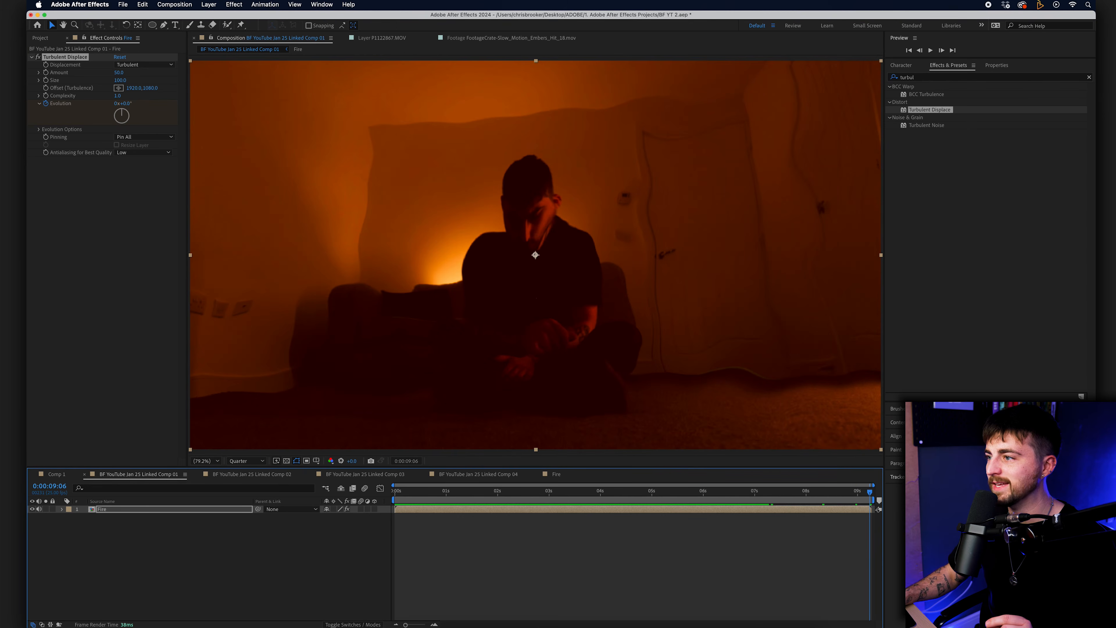
left_click_drag(129, 113, 101, 102)
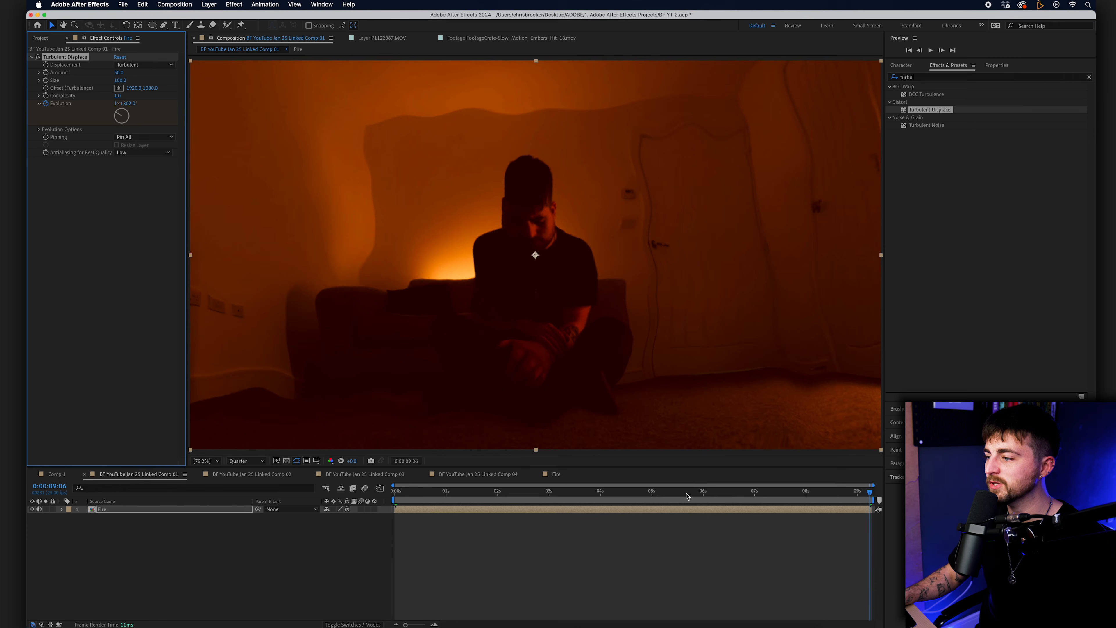
key("space")
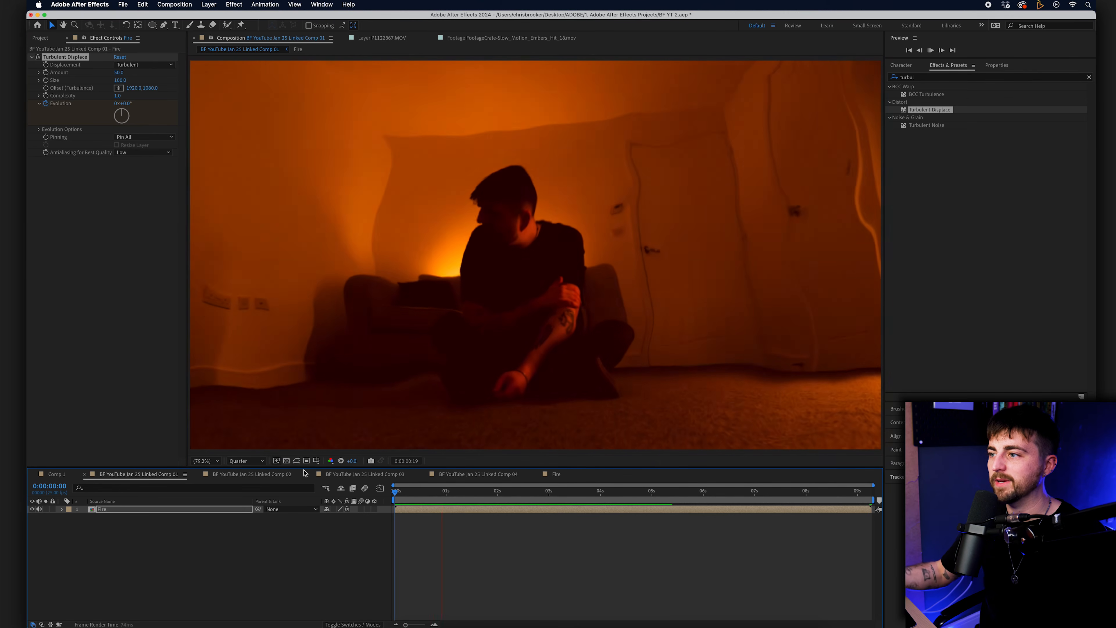
Set Turbulent Displace's Amount to 9 and Size to 43 on the Fire layer, and preview the distortion from the start
key("space")
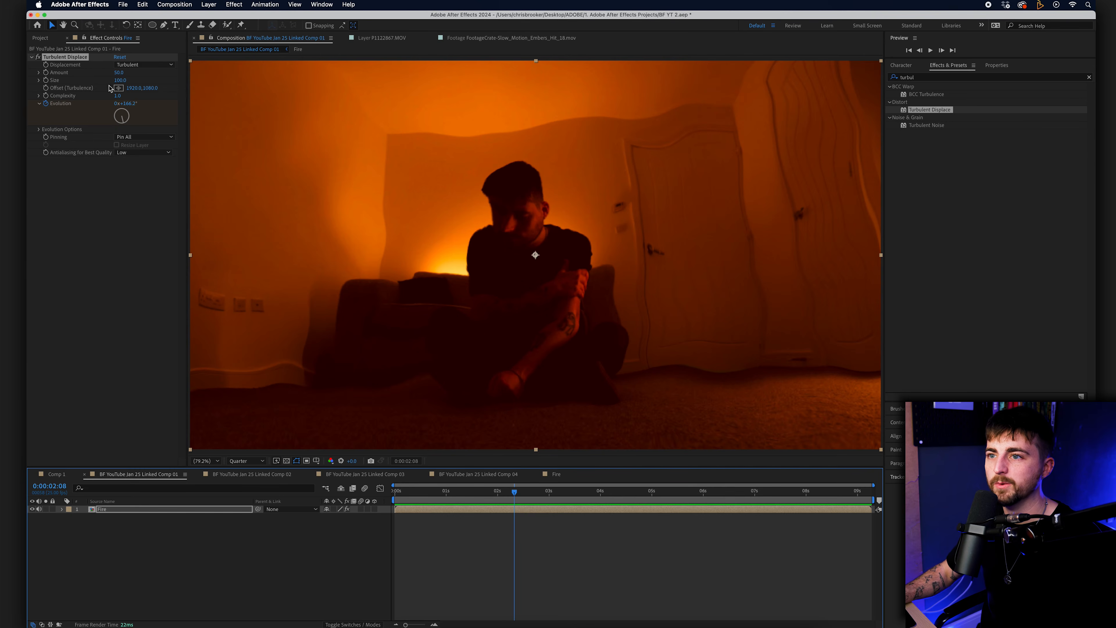
left_click_drag(118, 73, 92, 74)
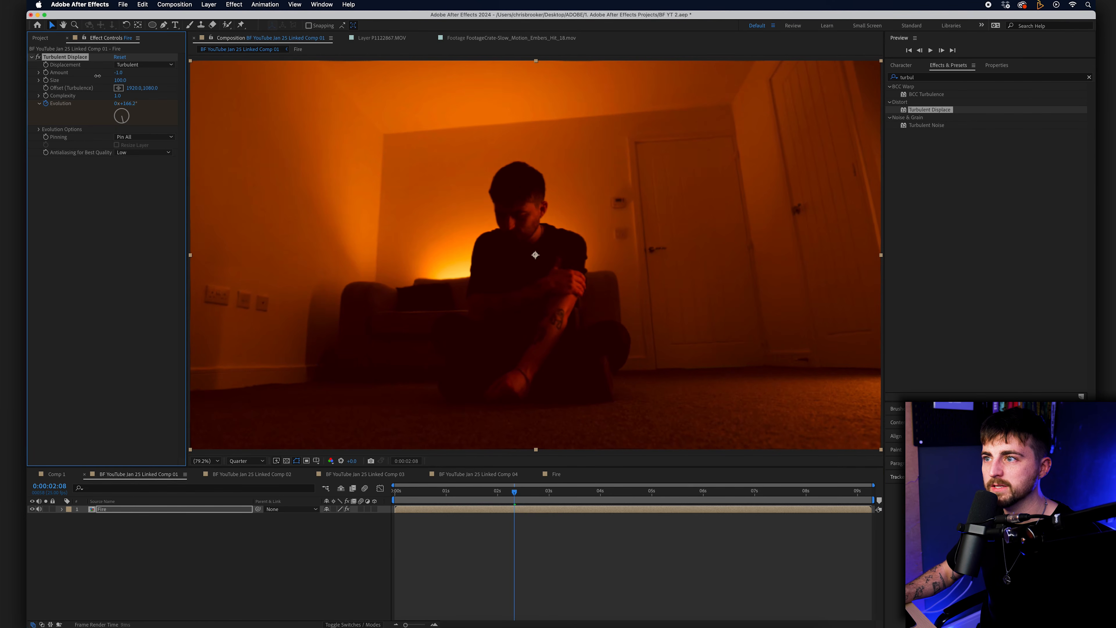
left_click_drag(122, 83, 93, 83)
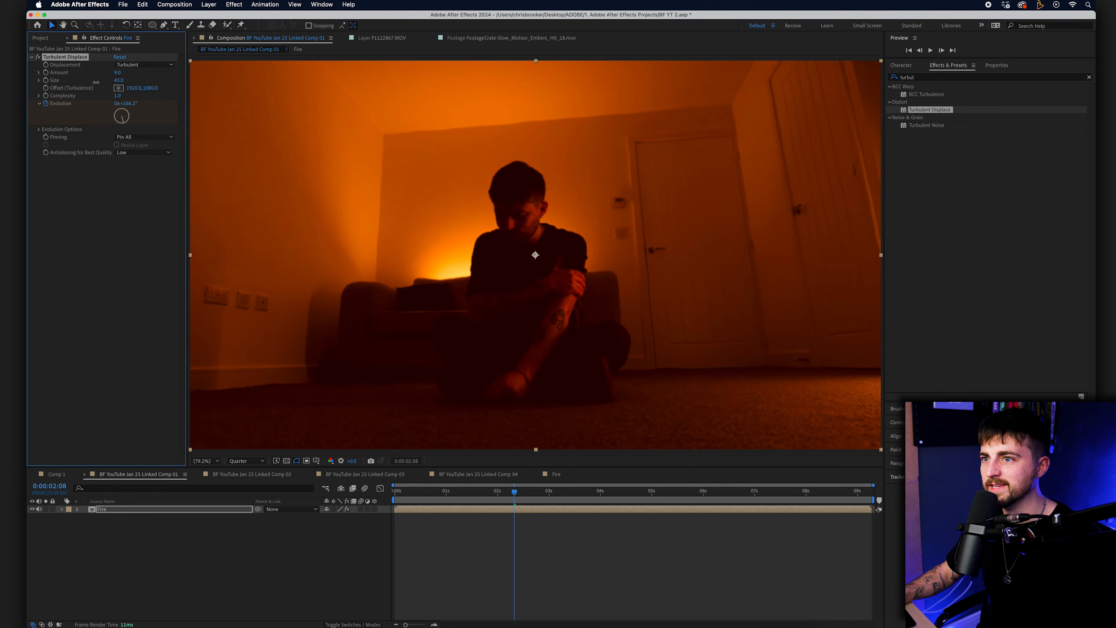
left_click_drag(489, 493, 381, 500)
key("space")
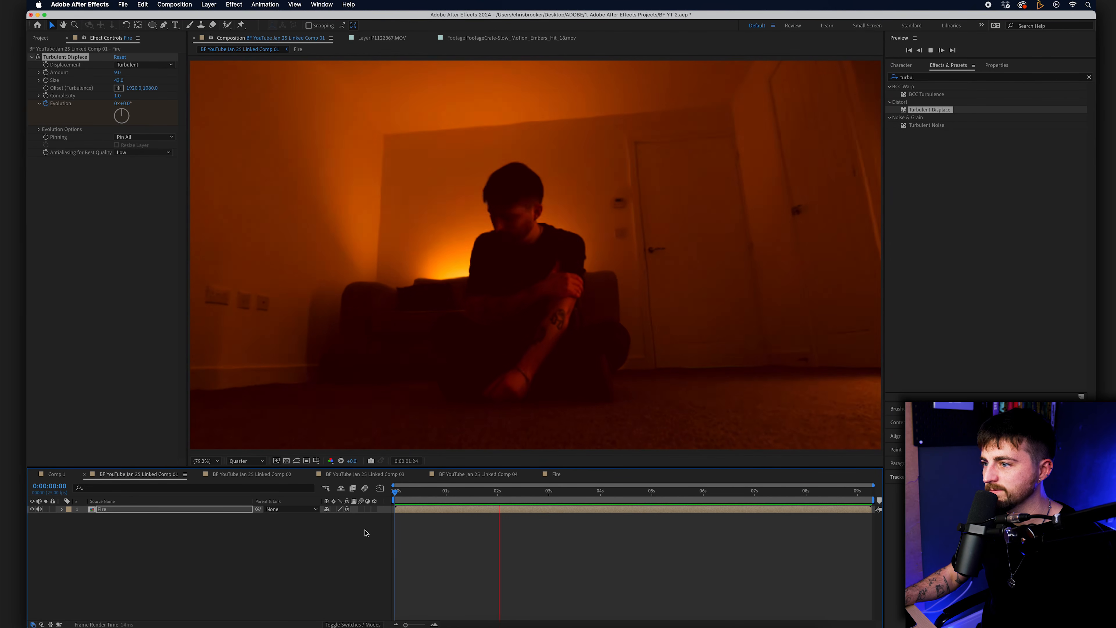
Try a Turbulent Displace Size of 63 and preview the distortion
key("space")
left_click_drag(113, 83, 129, 80)
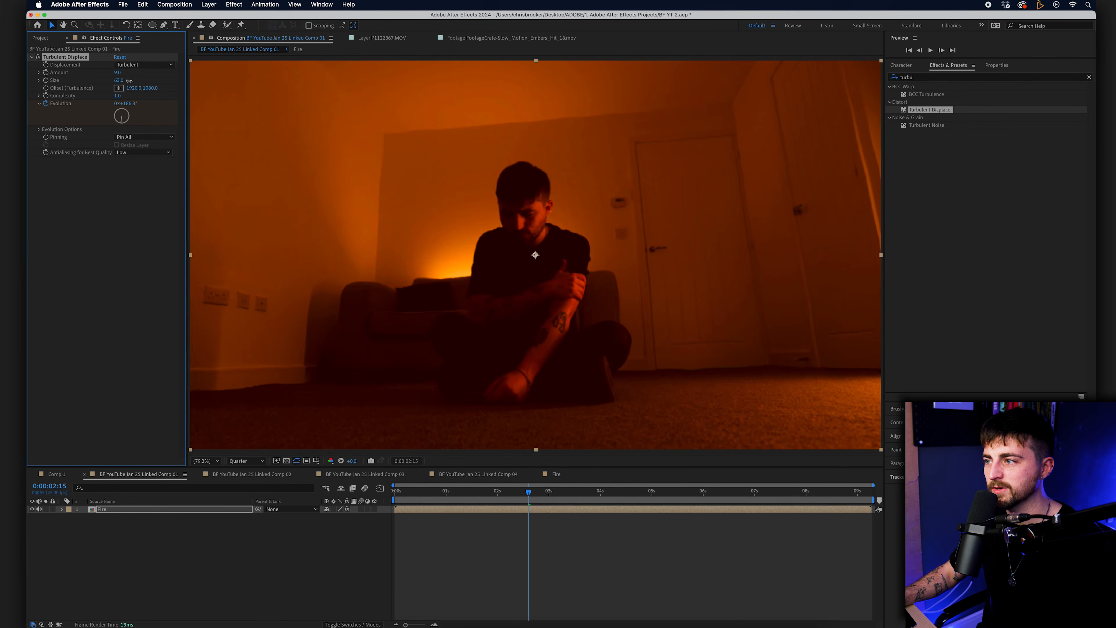
key("space")
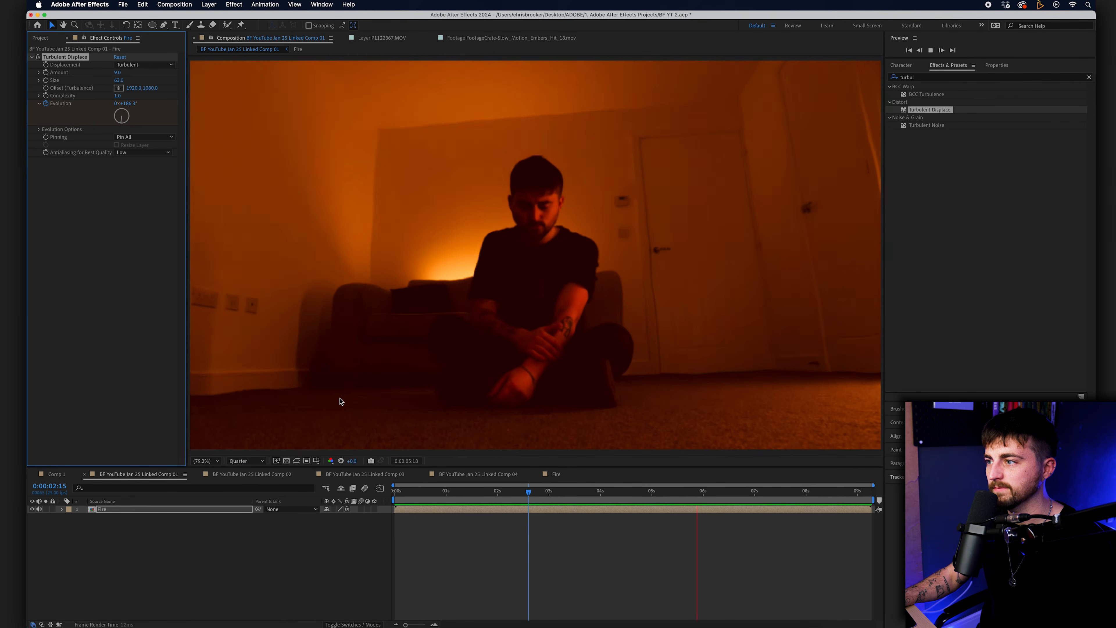
key("space")
Set Turbulent Displace's Amount to 23 and Size to 43, and replay the composition from the start
left_click_drag(124, 72, 127, 72)
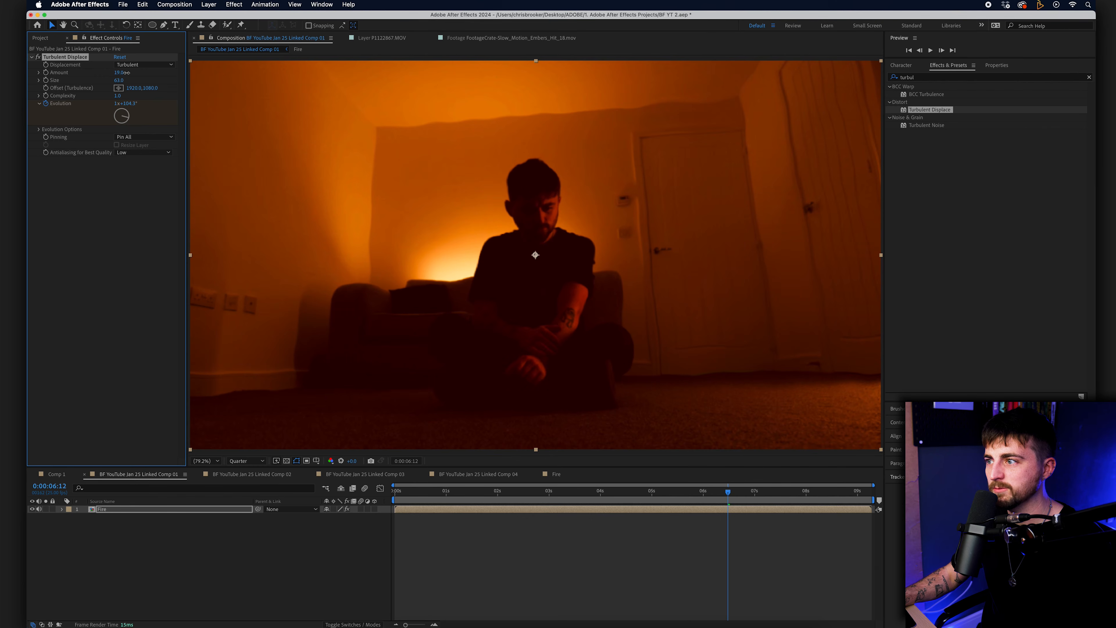
left_click(308, 498)
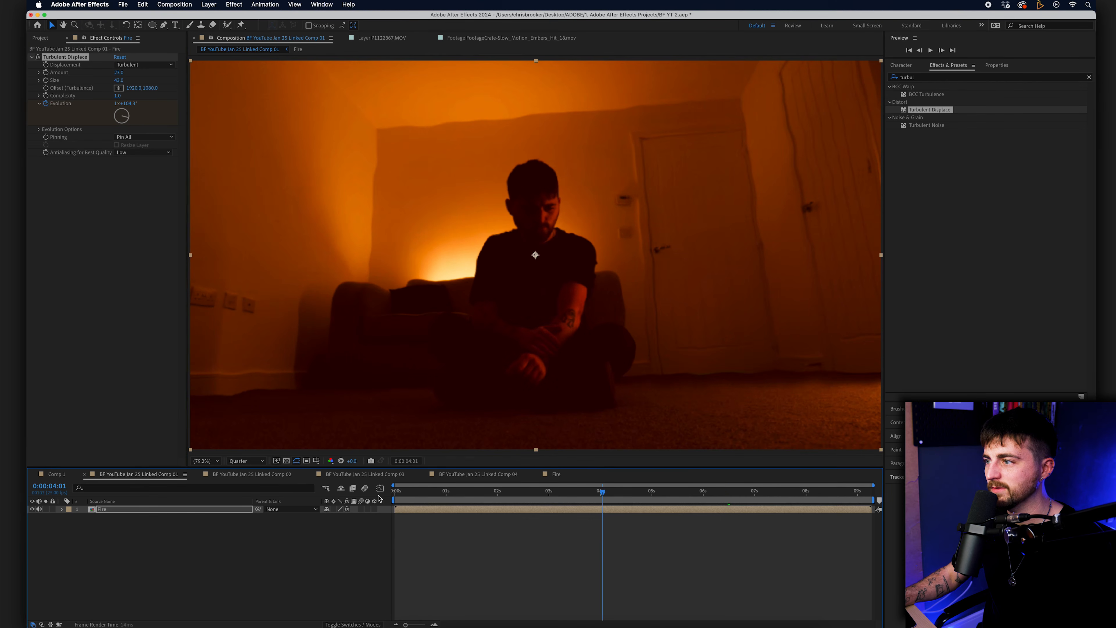
key("space")
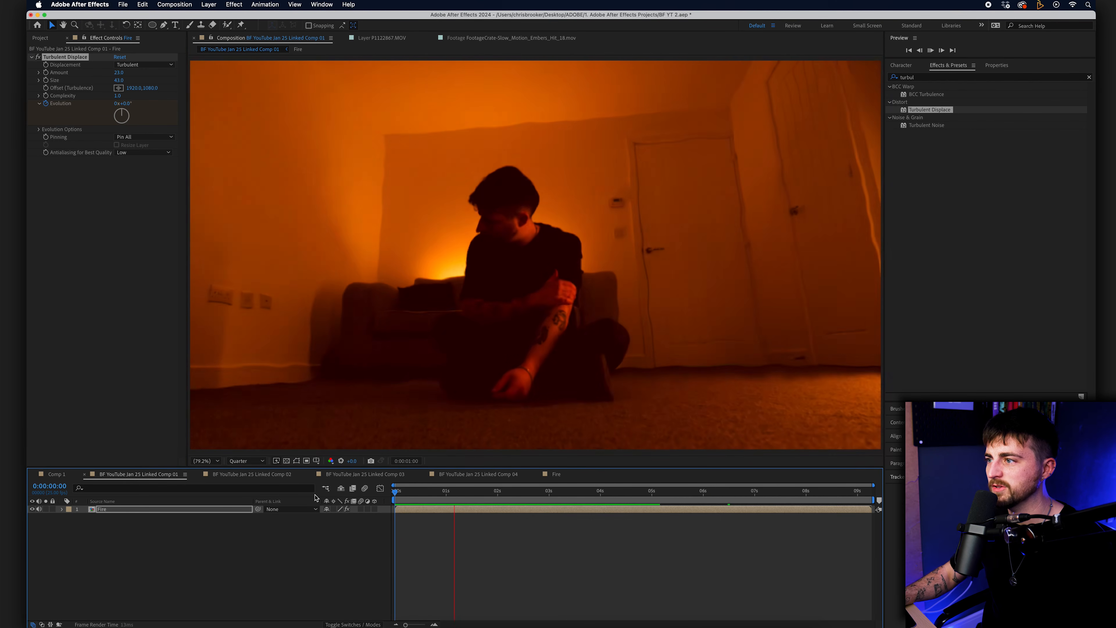
key("space")
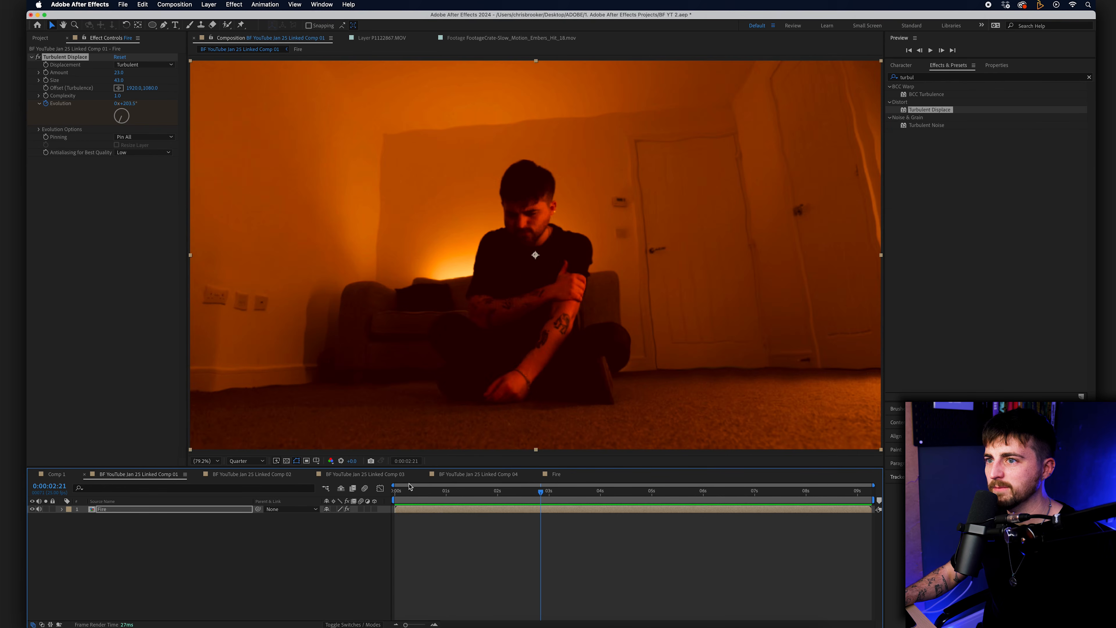
key("space")
Keyframe Turbulent Displace's Amount and Size at 0:00:00:00, and at 0:00:02:21 with a slightly negative Amount and Size about 59
key("Home")
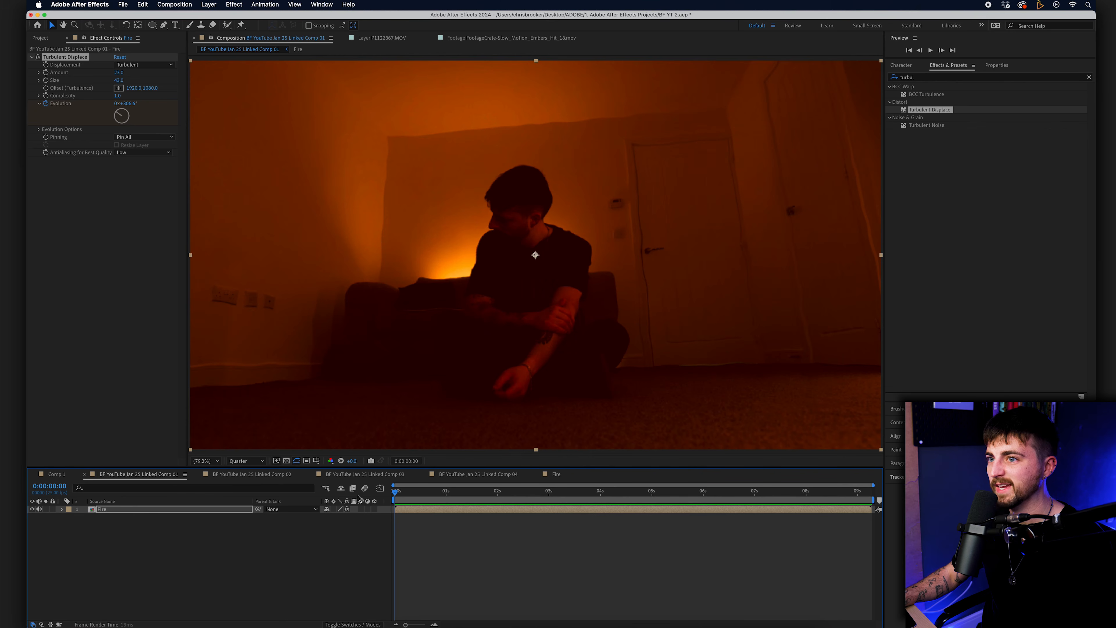
left_click(46, 72)
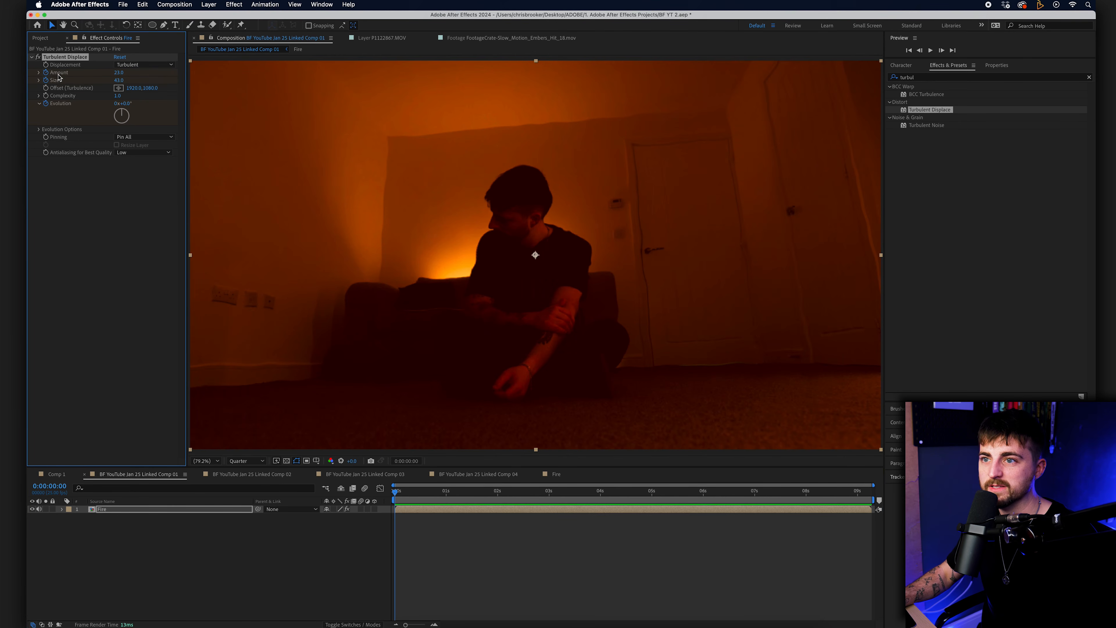
left_click_drag(455, 491, 541, 497)
mouse_move(123, 72)
left_mouse_down()
mouse_move(109, 74)
mouse_move(133, 80)
left_mouse_up()
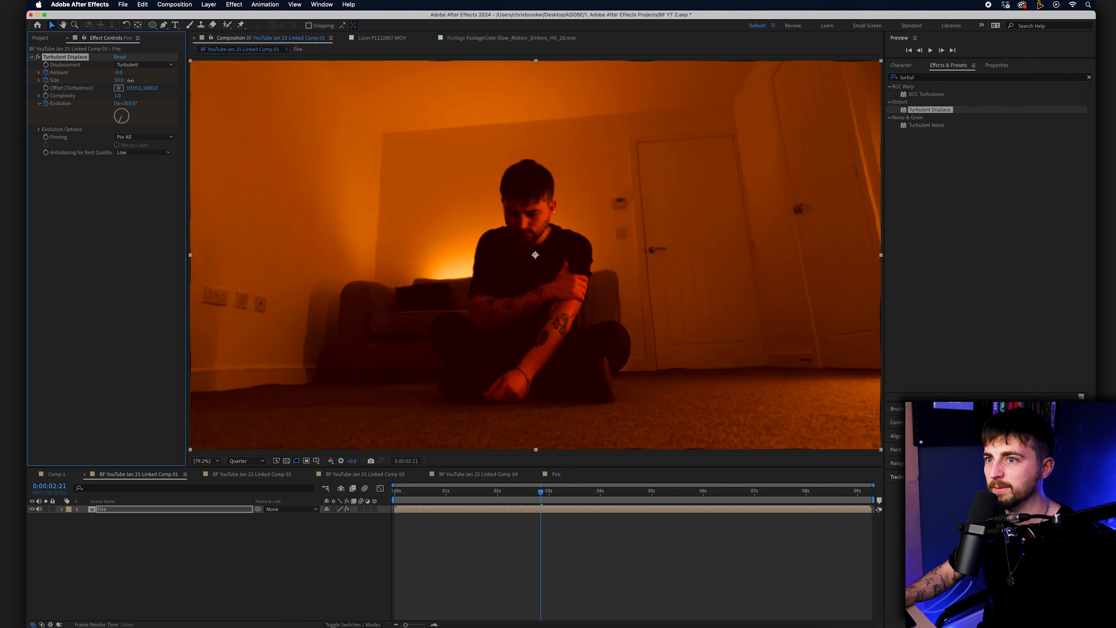
Keyframe Turbulent Displace's Amount and Size at 0:00:05:20 with Size 11 and at 0:00:09:06 with Size 2, and preview the animation
left_click_drag(611, 494, 693, 494)
left_click_drag(122, 84, 97, 84)
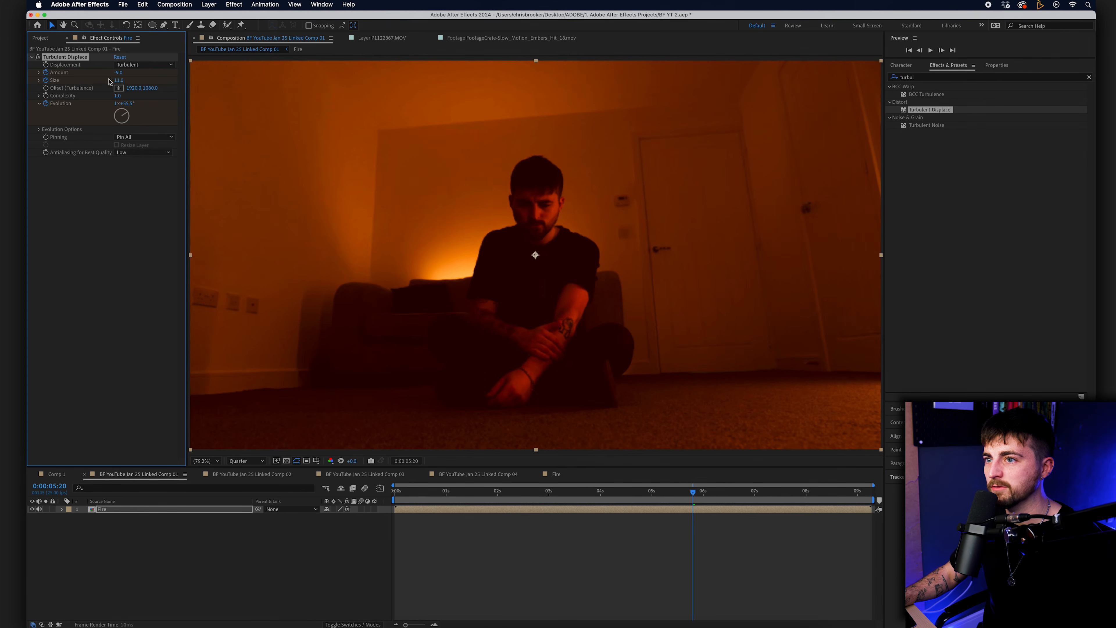
left_click_drag(798, 489, 872, 490)
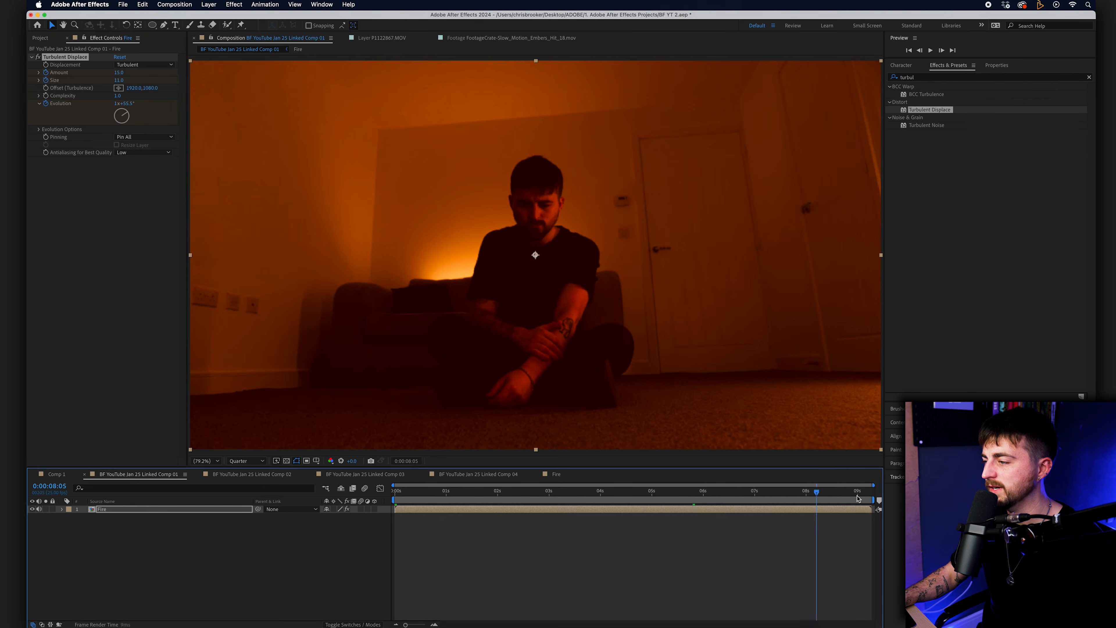
left_click_drag(121, 82, 109, 80)
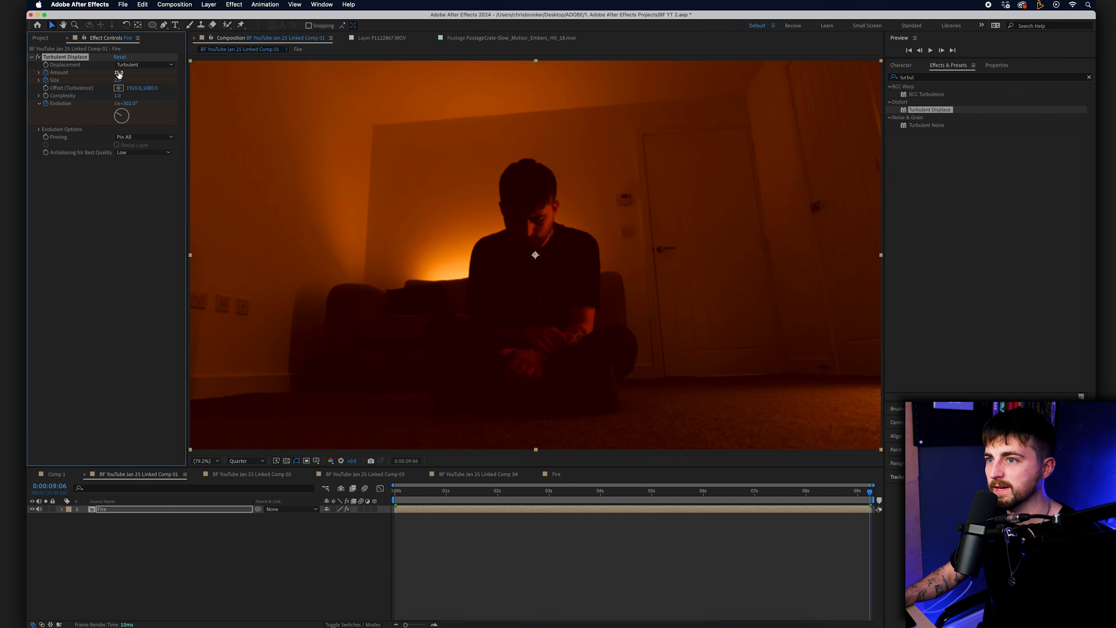
left_click_drag(854, 493, 28, 452)
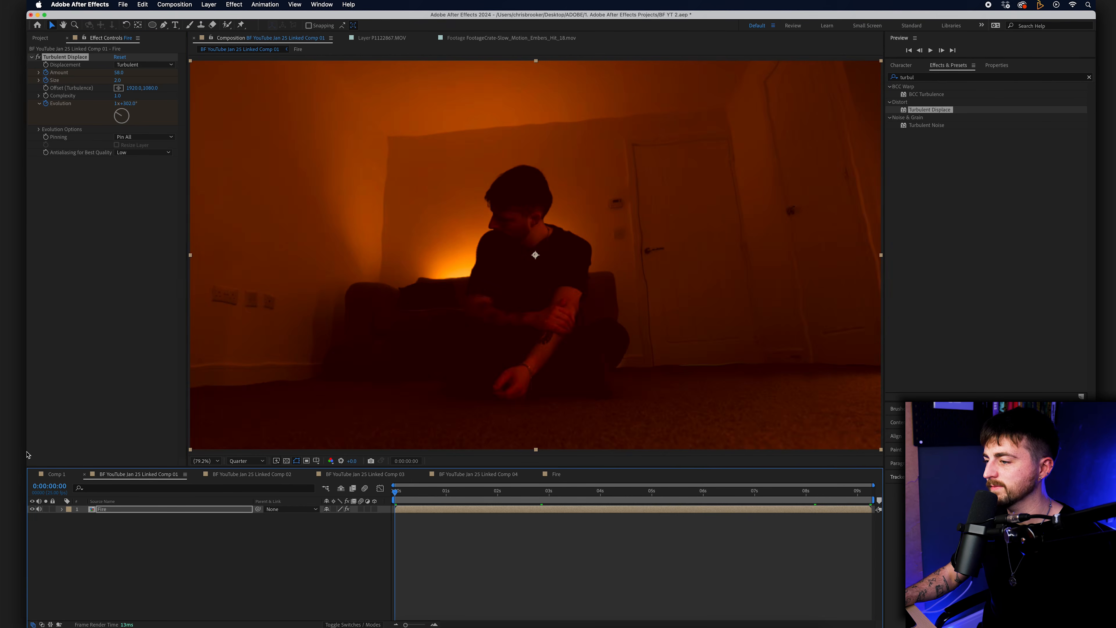
key("space")
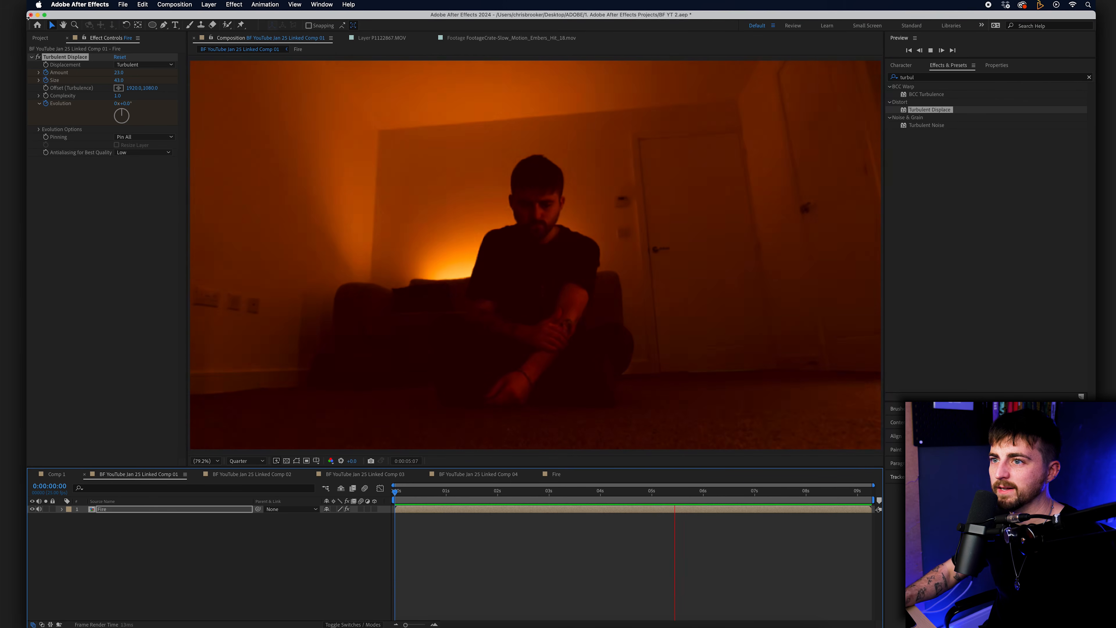
key("space")
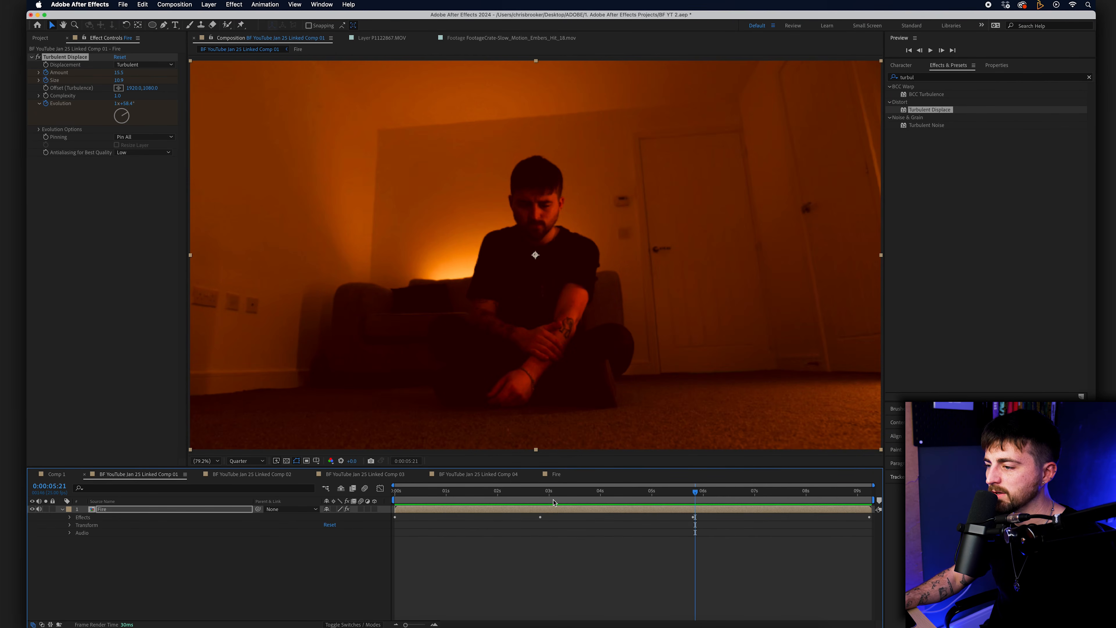
Change the 0:00:02:21 keyframes to Amount about -11 and Size about 134, and preview the revised distortion
left_click_drag(553, 501, 543, 501)
left_click_drag(119, 72, 141, 81)
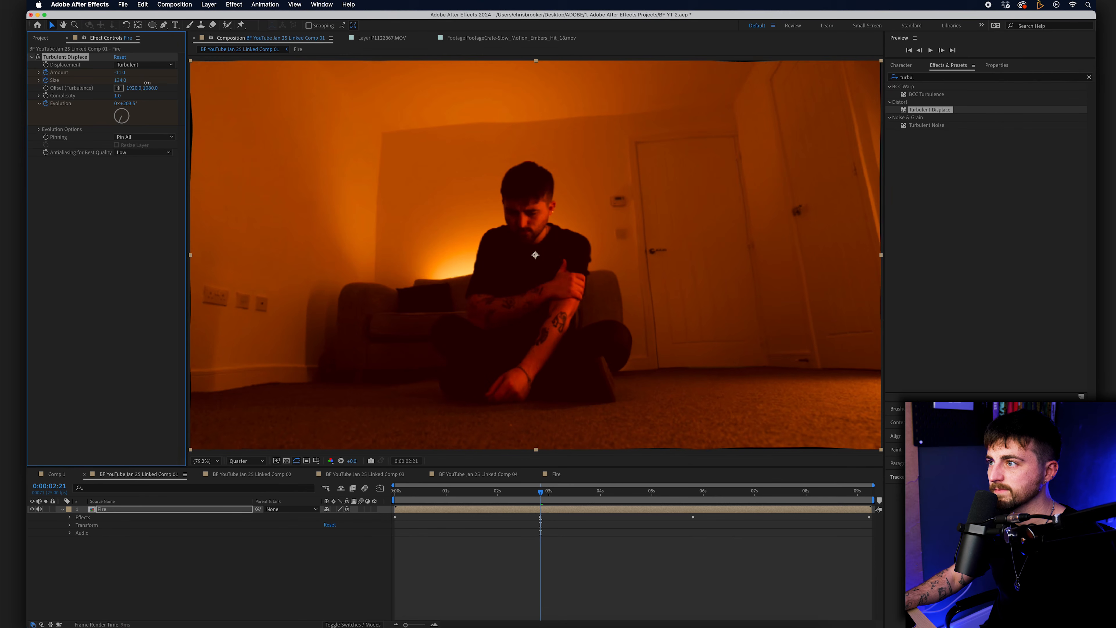
key("space")
left_click_drag(517, 495, 457, 493)
key("space")
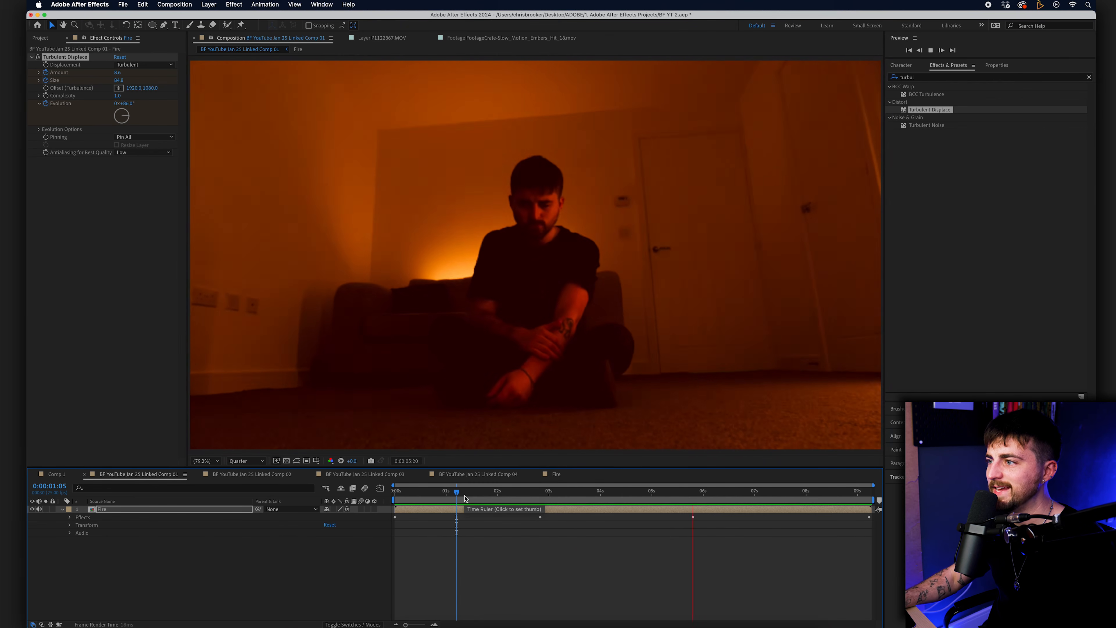
key("space")
left_click_drag(760, 492, 435, 491)
key("space")
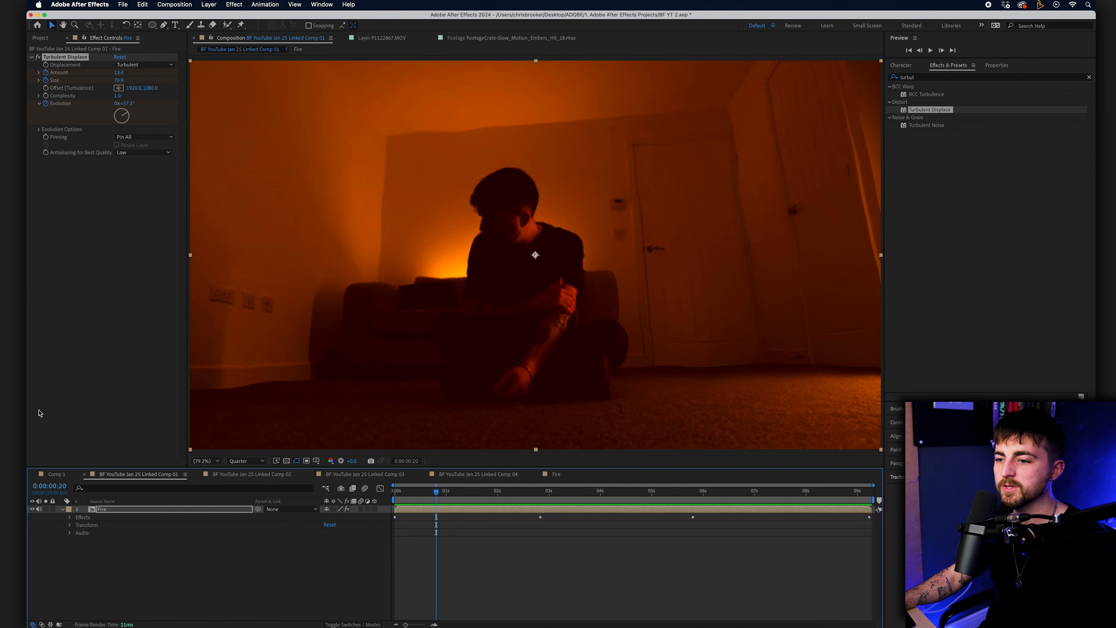
Unsolo the background and show the Roto Brush P1122870.MOV layer in the Fire composition, and save the project from BF YouTube Jan 25 Linked Comp 01
double_click(101, 510)
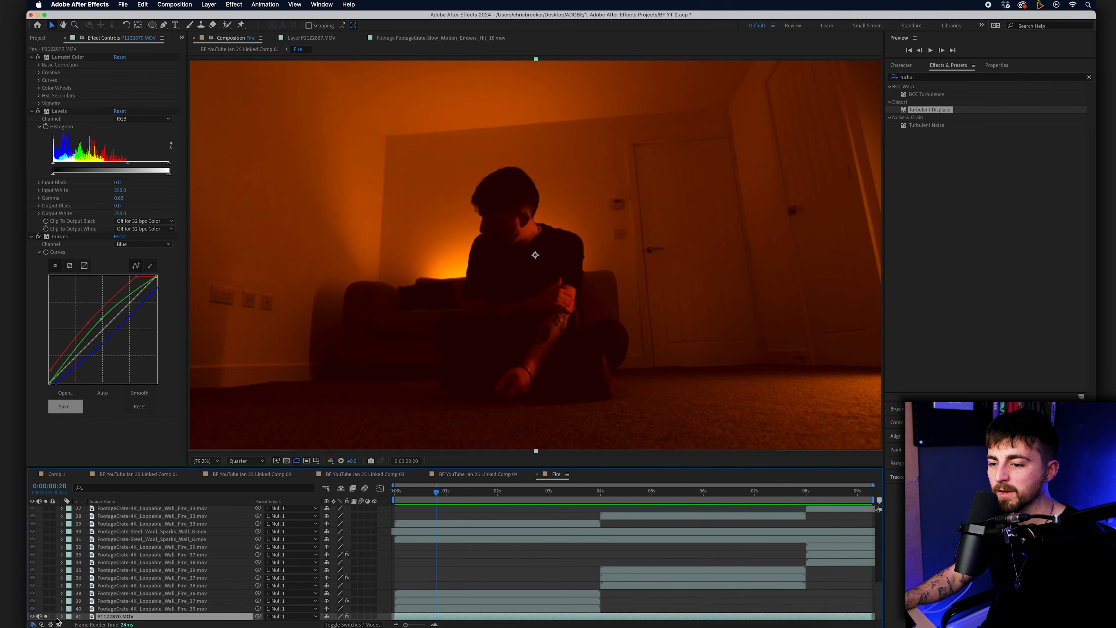
scroll(123, 567, "up", 5)
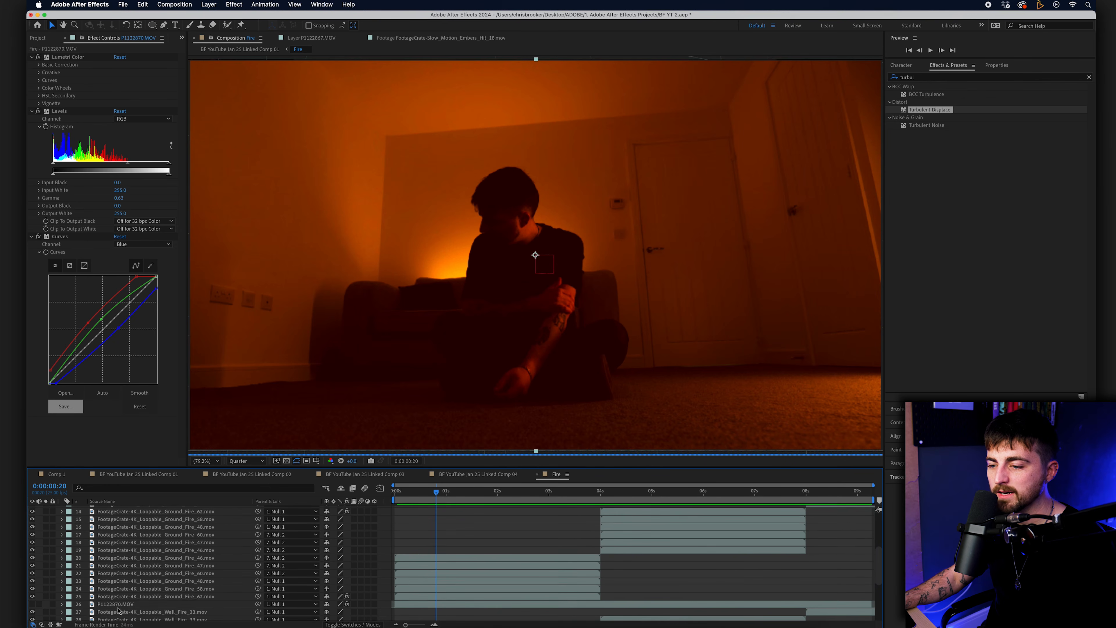
left_click(81, 605)
left_click(33, 603)
scroll(163, 580, "up", 5)
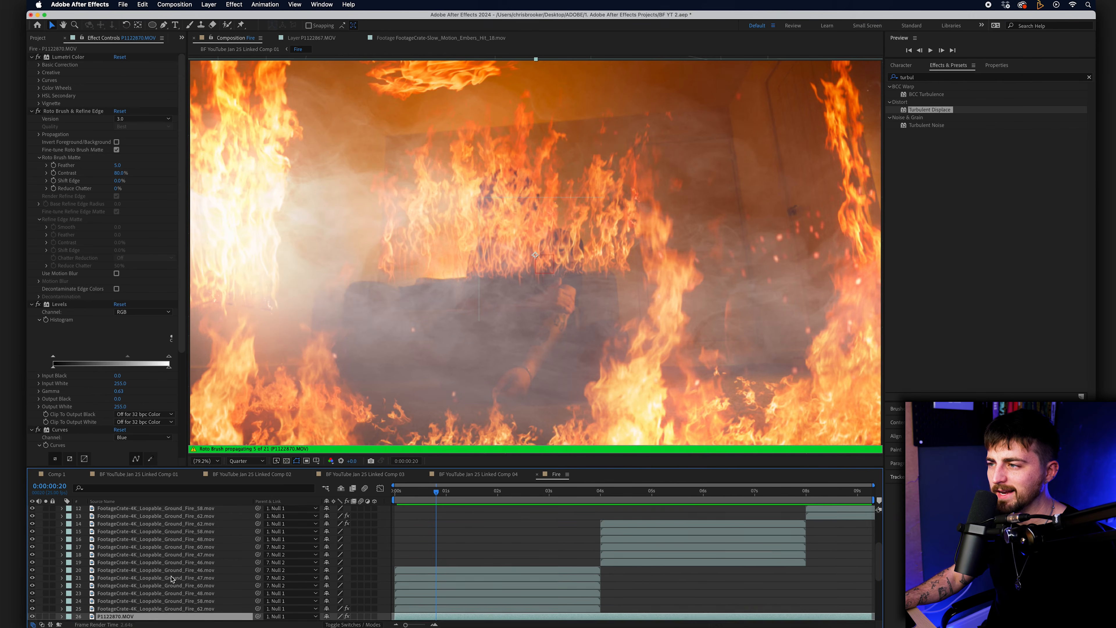
left_click(152, 477)
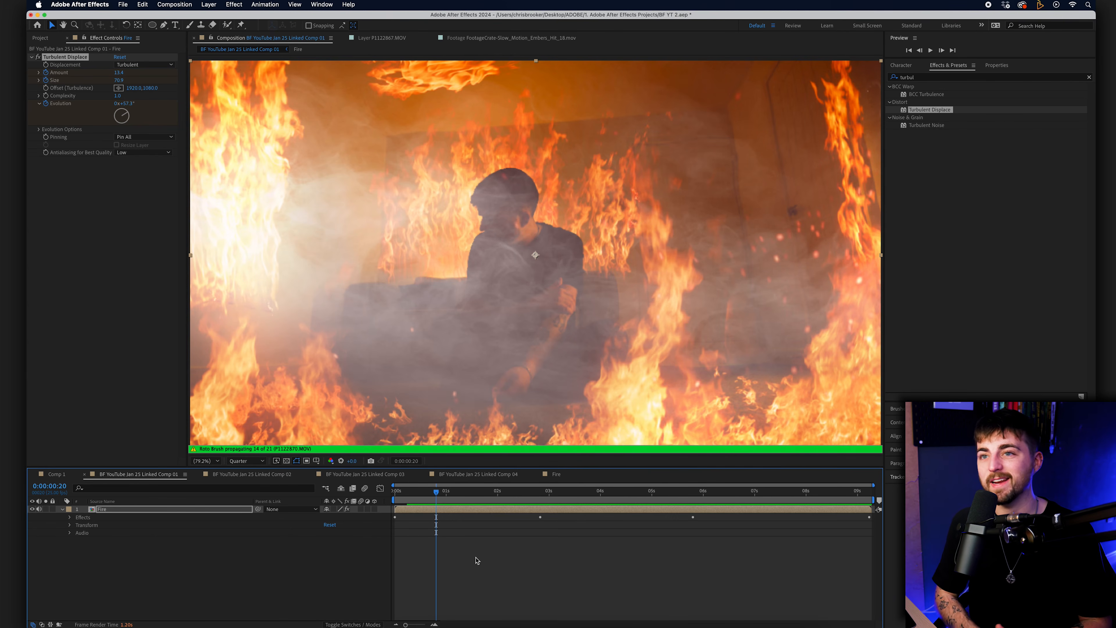
key("super+s")
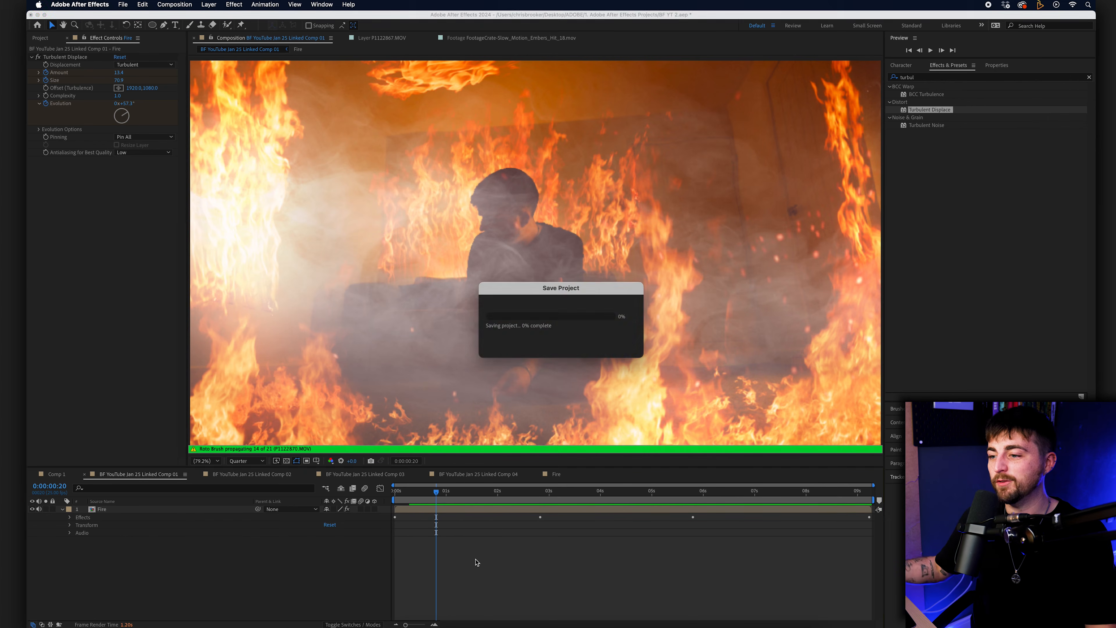
Show the proportional grid and add a 3840 x 2160 px solid coloured black (000000) above the Fire layer
left_click(316, 462)
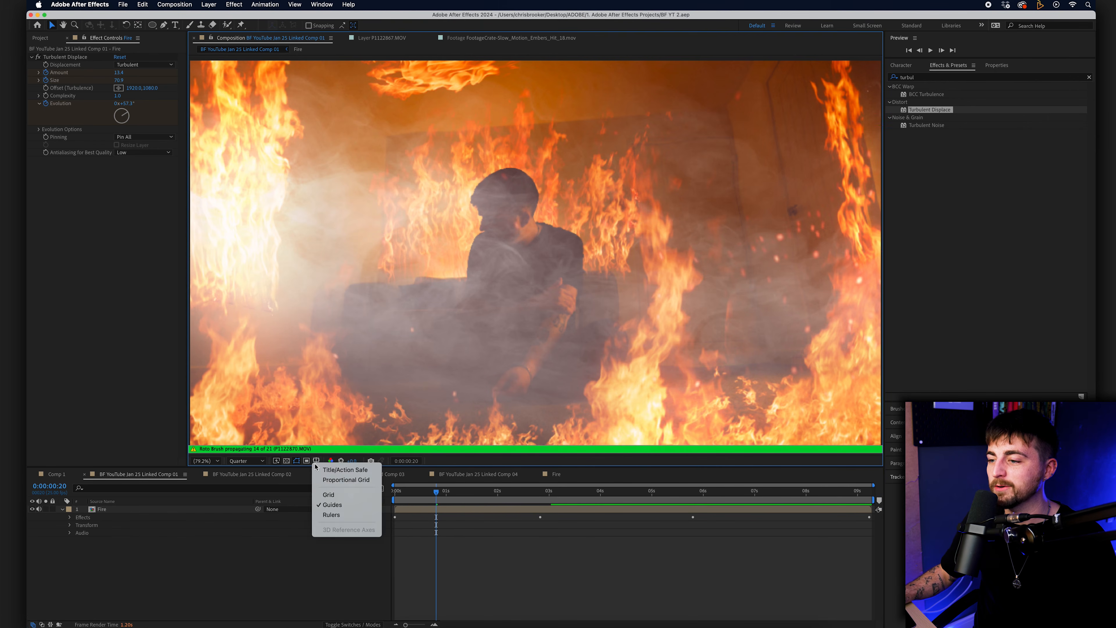
left_click(326, 480)
left_click(209, 4)
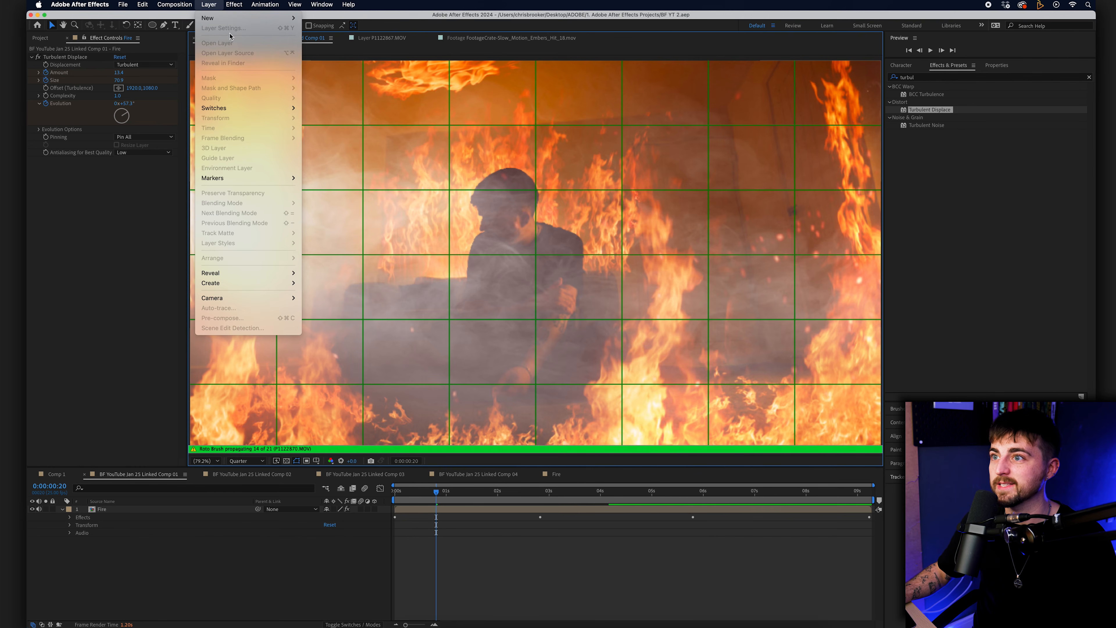
mouse_move(225, 19)
left_click(321, 27)
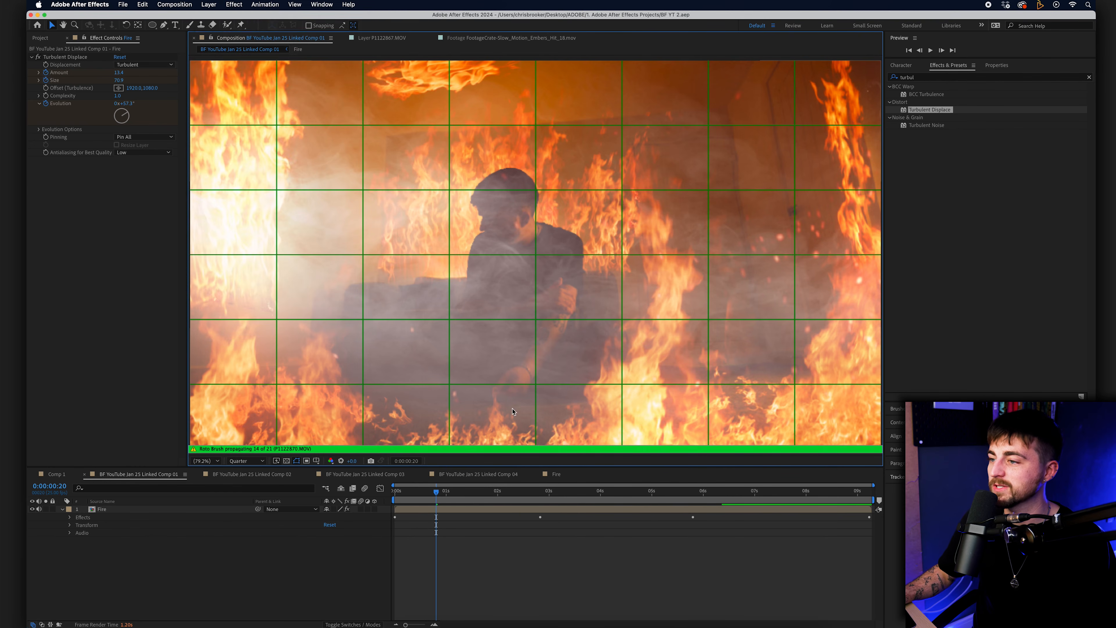
left_click(602, 385)
left_click_drag(211, 321, 358, 366)
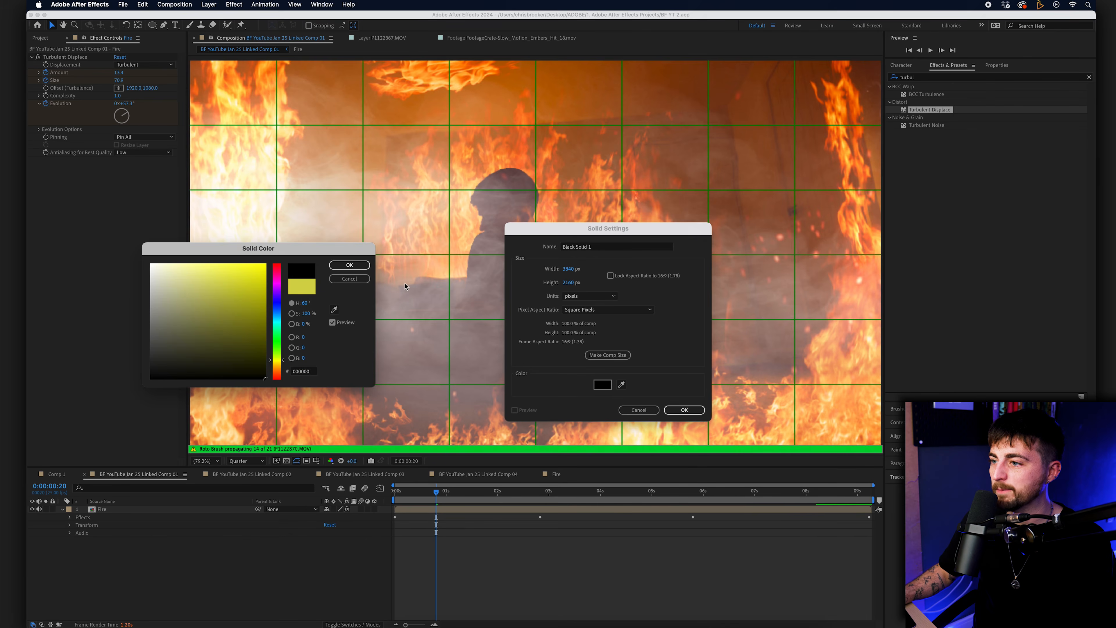
left_click(349, 265)
left_click(684, 409)
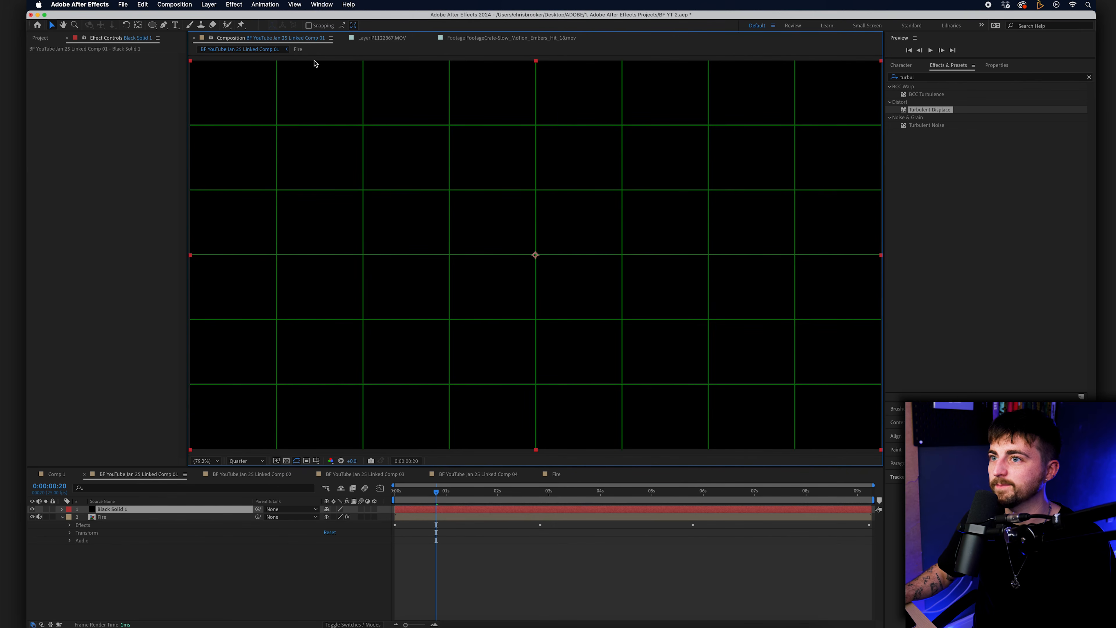
Draw a full-width rectangular mask over the middle four proportional-grid rows of the black solid and invert it to form letterbox bars
left_click_drag(151, 25, 190, 24)
key("comma")
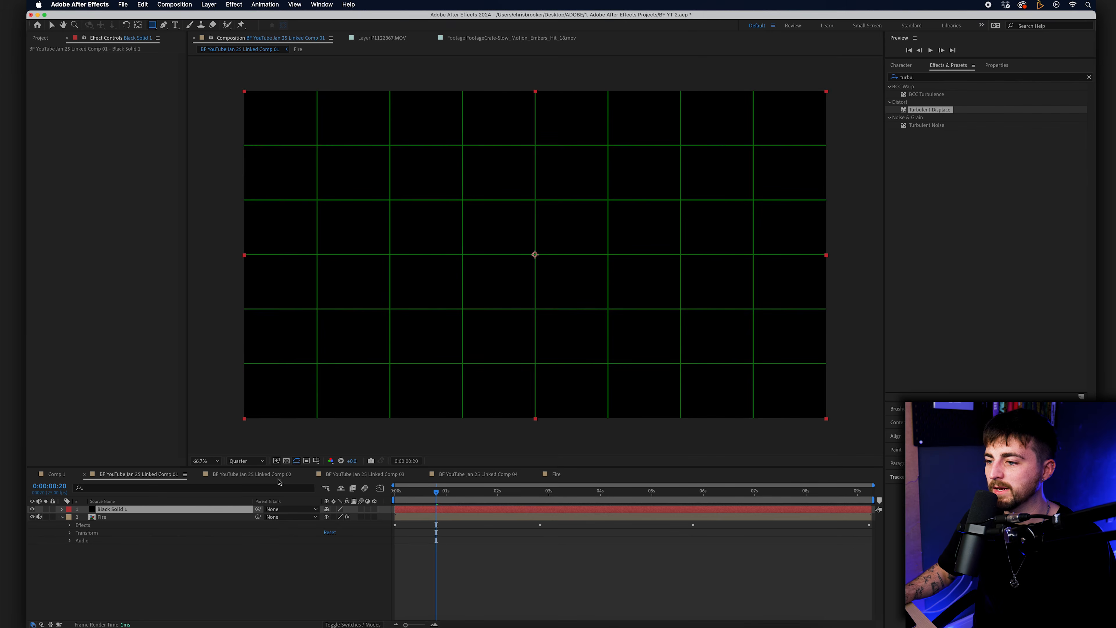
left_click(316, 461)
left_click(338, 479)
left_click(316, 461)
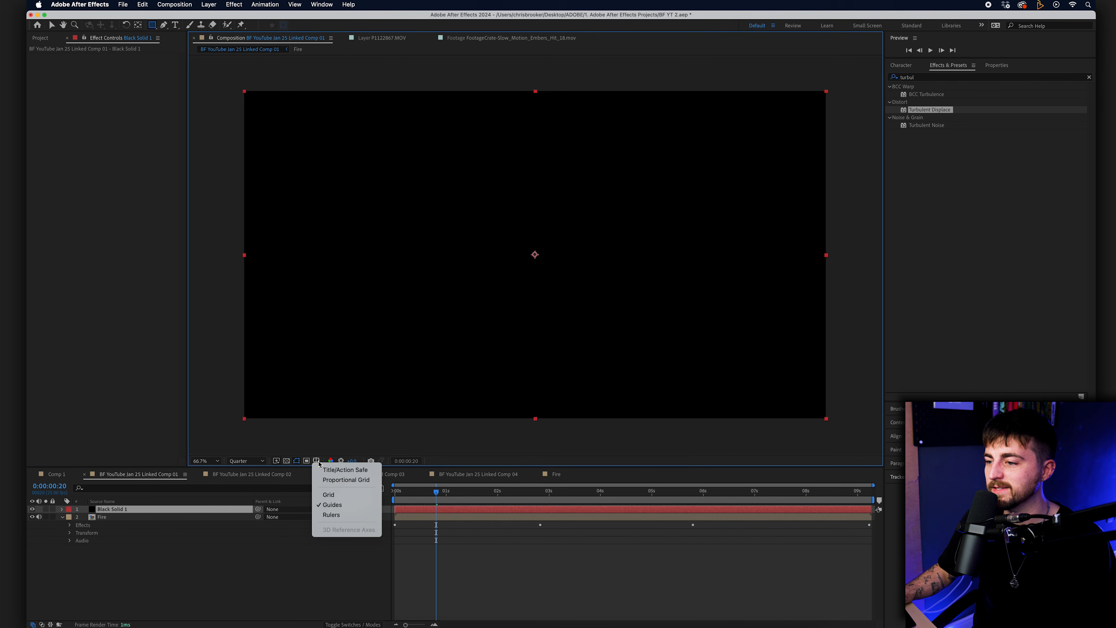
left_click(315, 457)
left_click(315, 460)
left_click(344, 480)
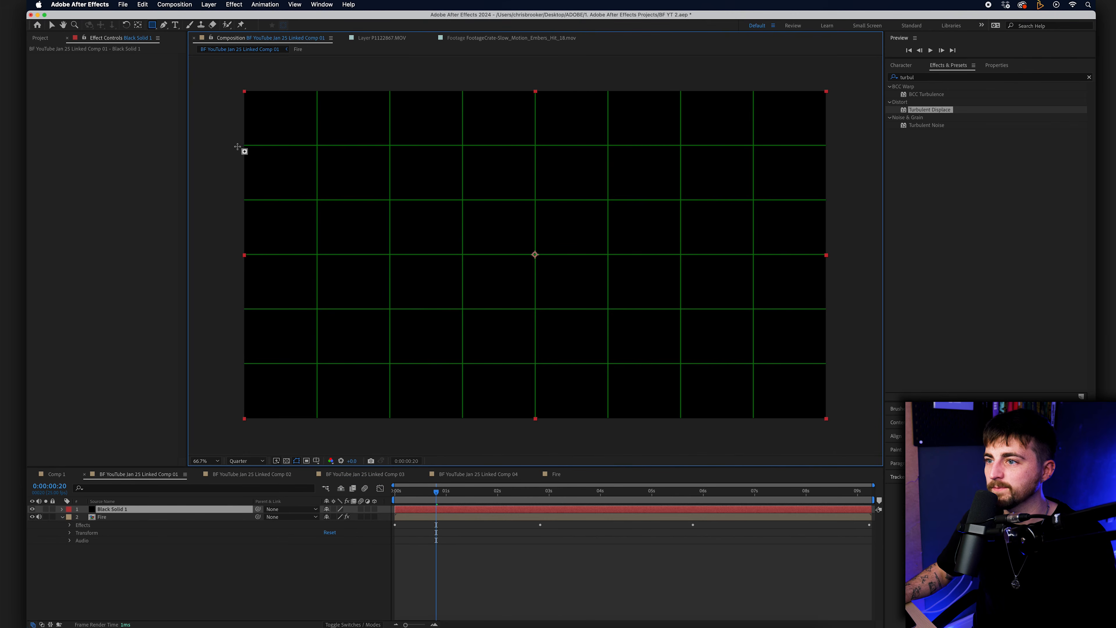
left_click_drag(237, 145, 838, 365)
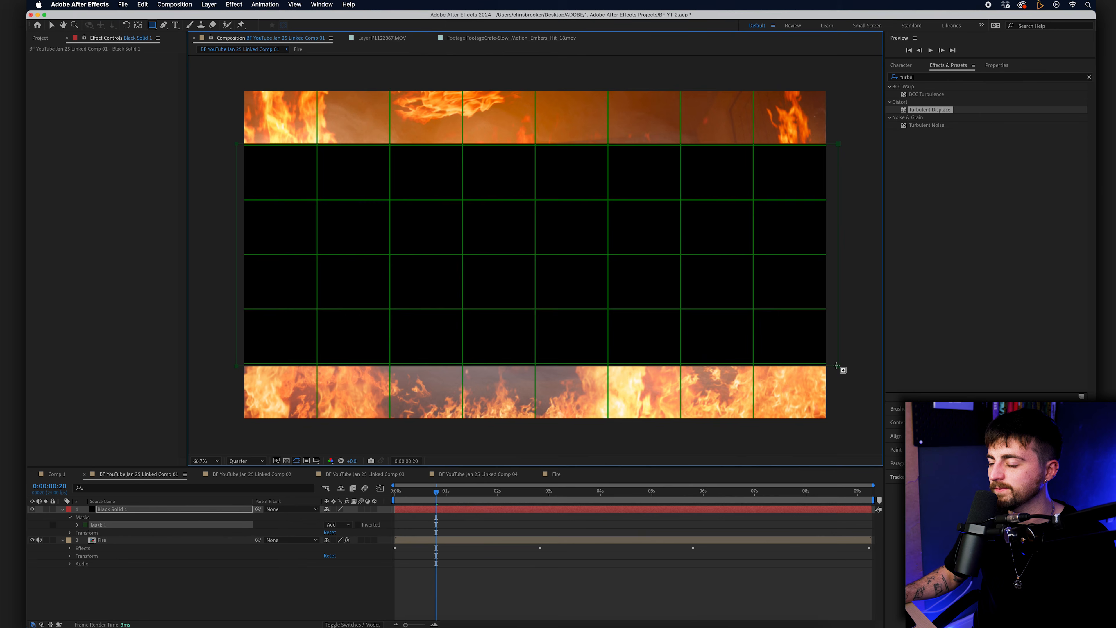
left_click(358, 525)
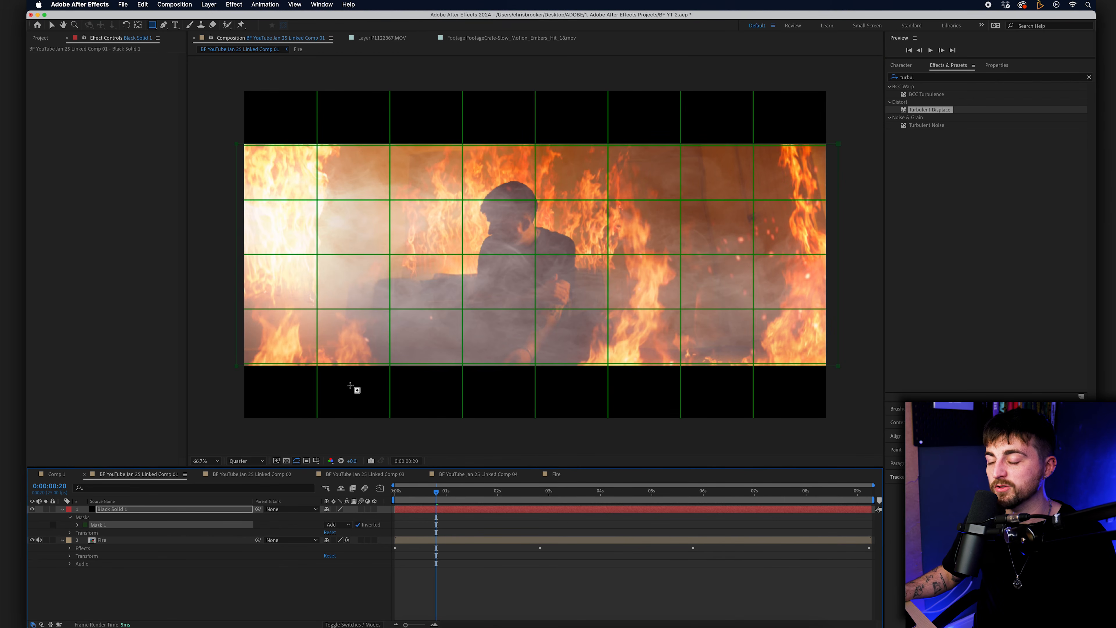
Scale the masked black solid to about 121% to narrow the letterbox bars, and hide the proportional grid
left_click(134, 510)
key("s")
left_click_drag(339, 517, 345, 517)
left_click(317, 461)
left_click(338, 477)
left_click(206, 460)
left_click(211, 481)
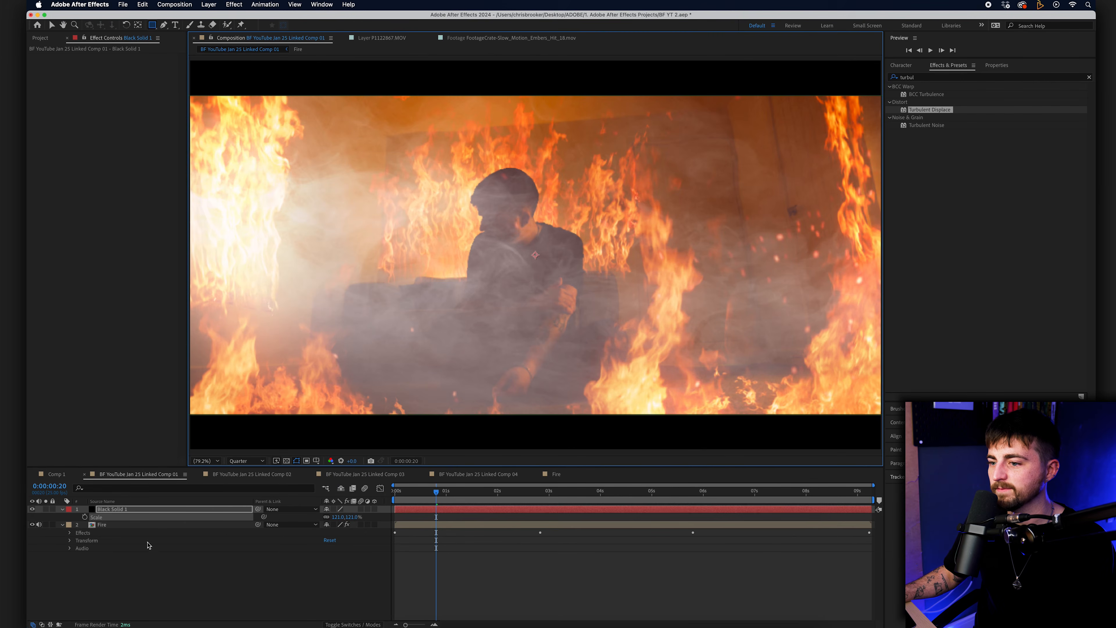
Reframe the Fire layer by setting its Y position to 931, and save the project
left_click(116, 525)
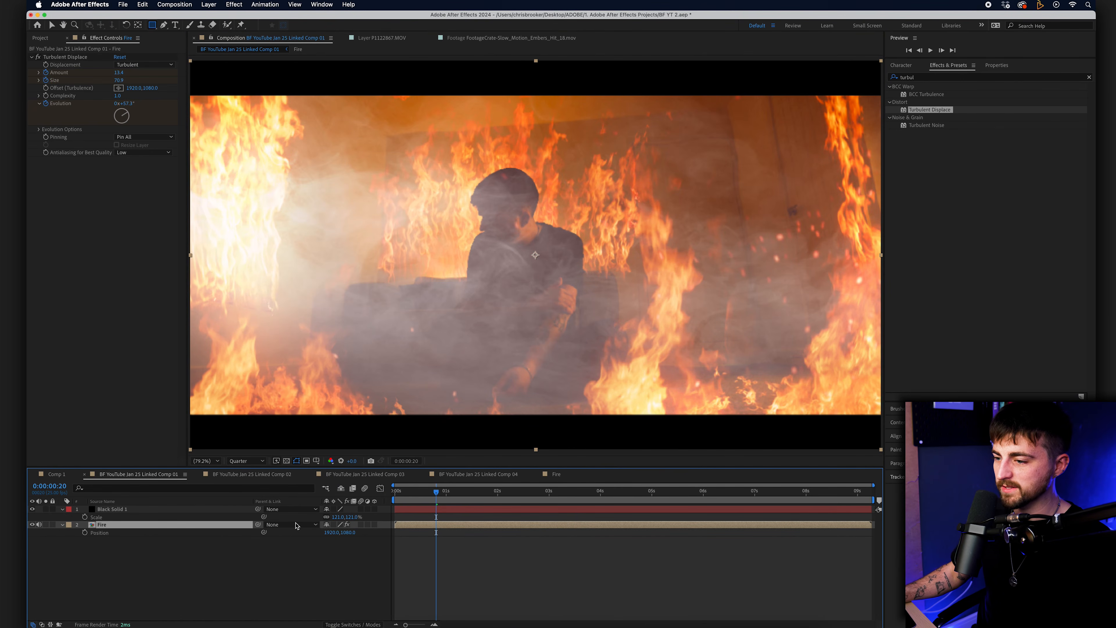
left_click_drag(352, 533, 282, 534)
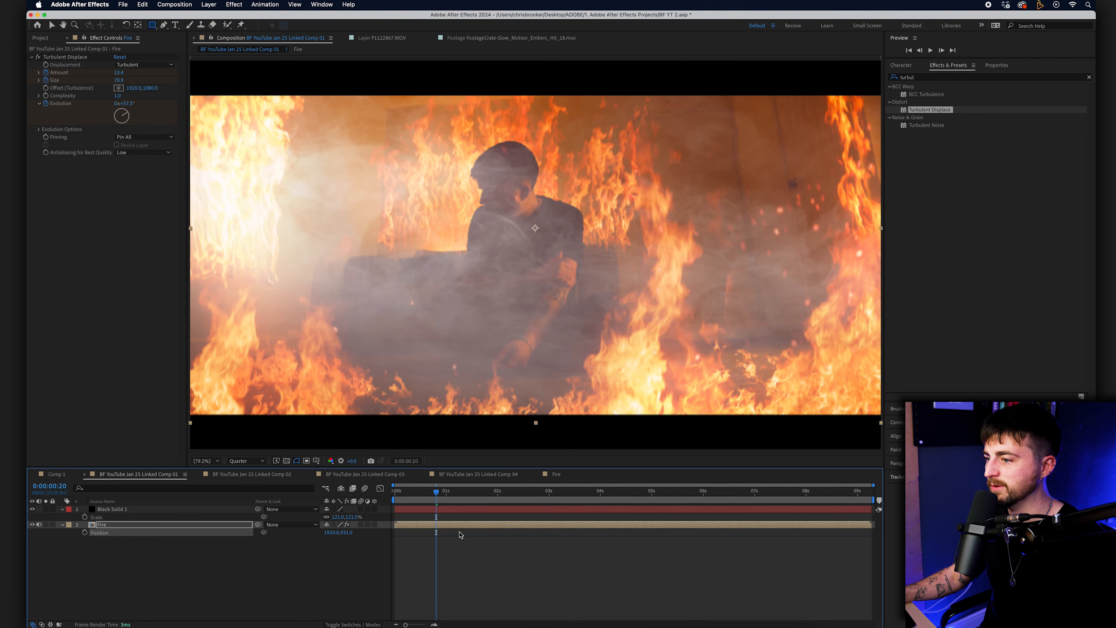
key("Home")
key("super+s")
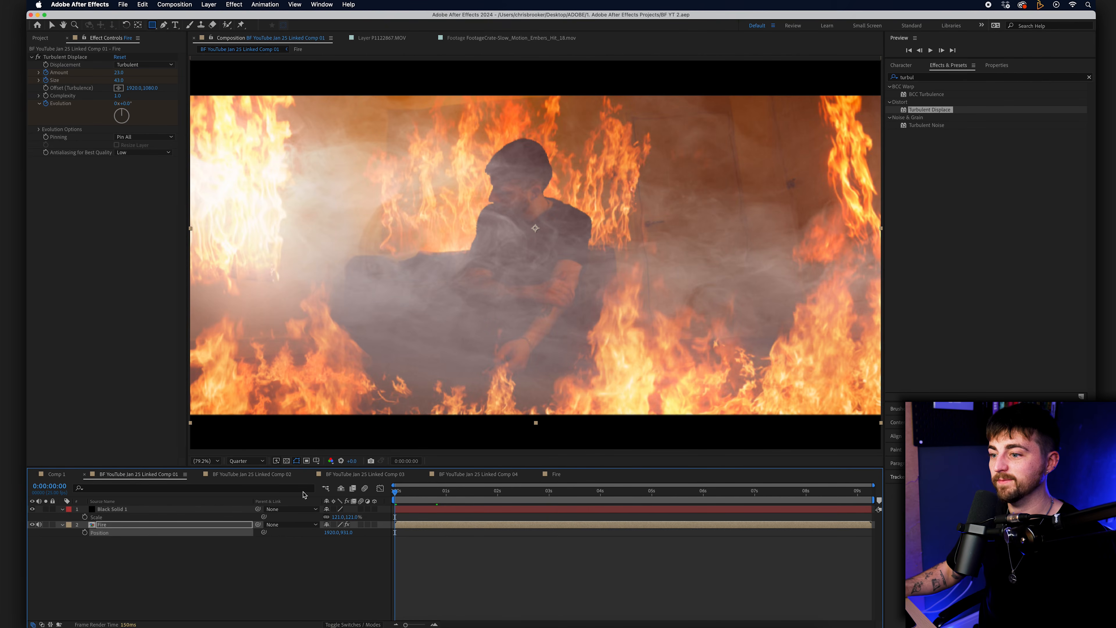
Find the Lumetri Color effect and apply it to the Fire layer
left_click(126, 525)
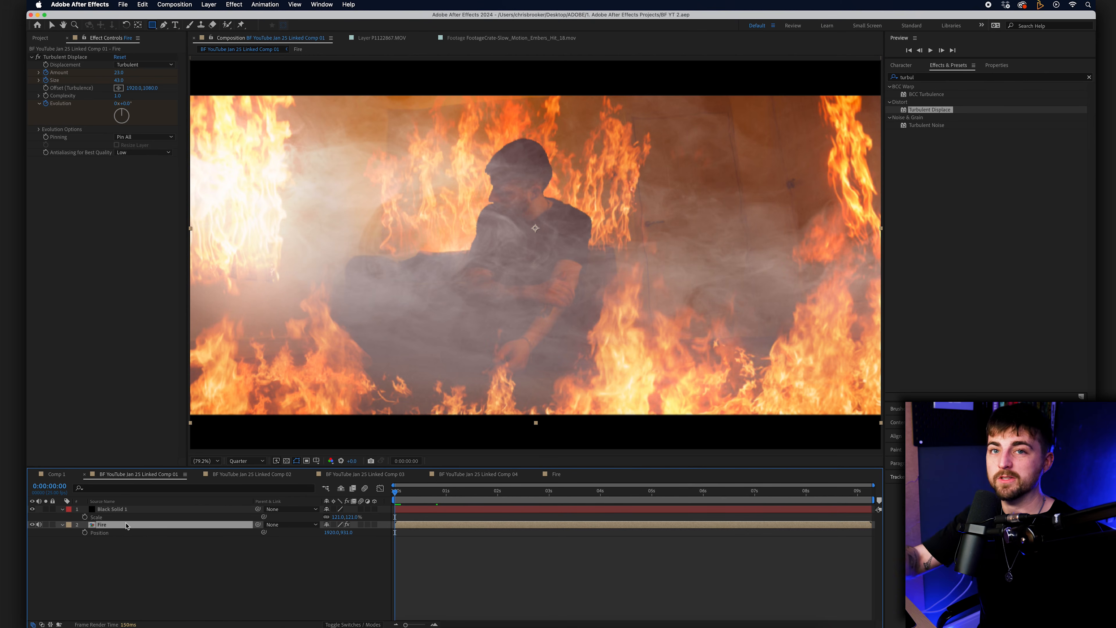
left_click(942, 77)
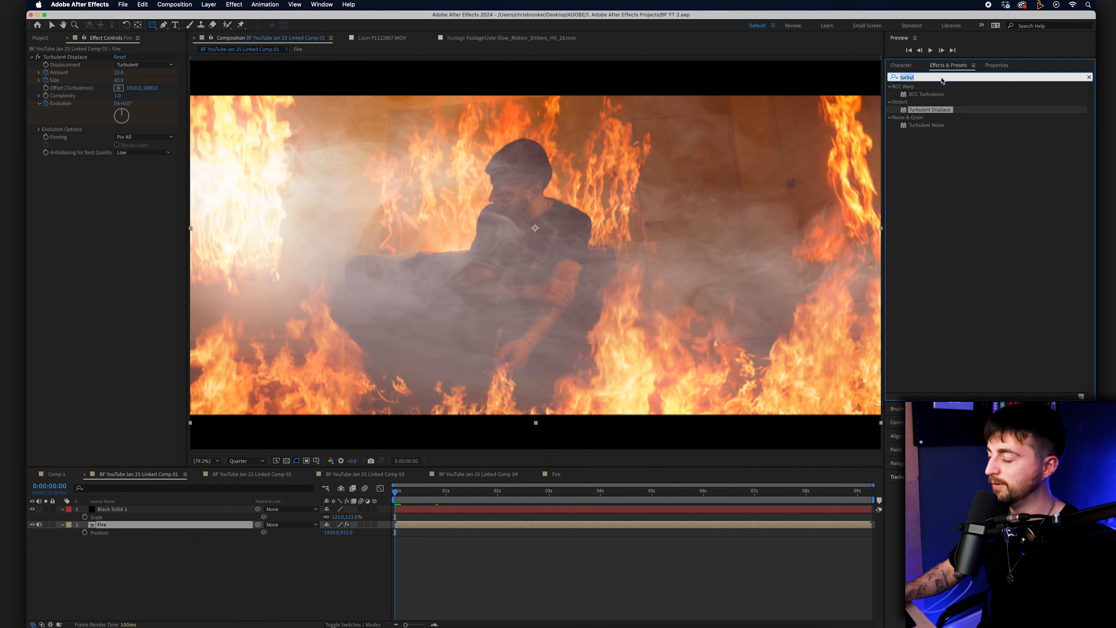
type("lumetr")
left_click_drag(938, 94, 123, 528)
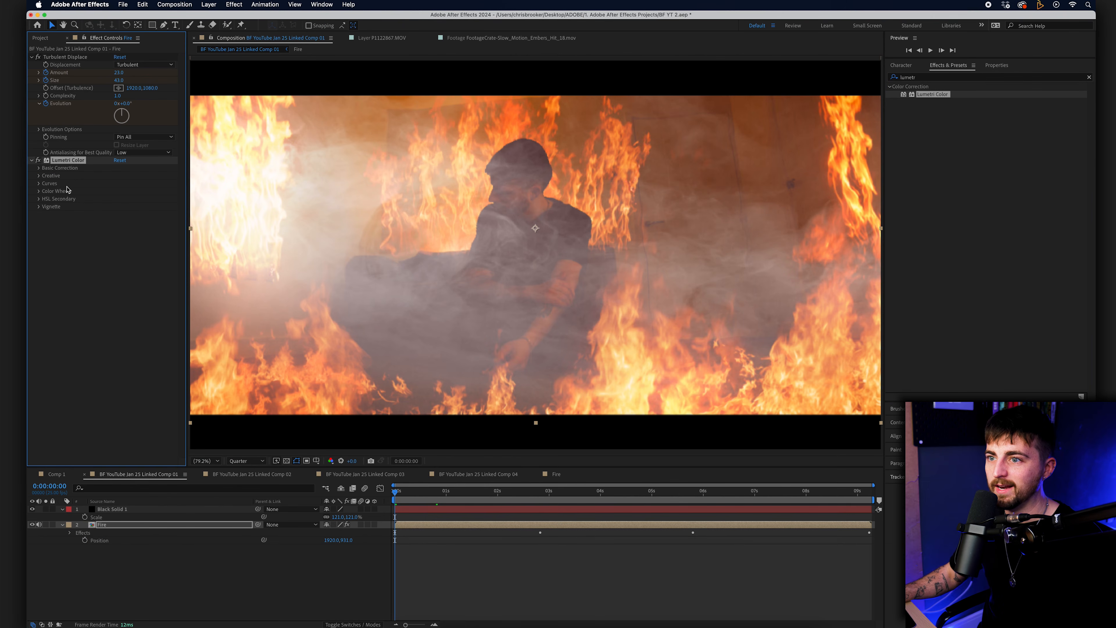
Try several Creative looks in Lumetri Color, including Kodak 5205 Fuji 3510, and settle on TD-Majoris
left_click(38, 175)
left_click(132, 192)
left_click(176, 256)
left_click(163, 192)
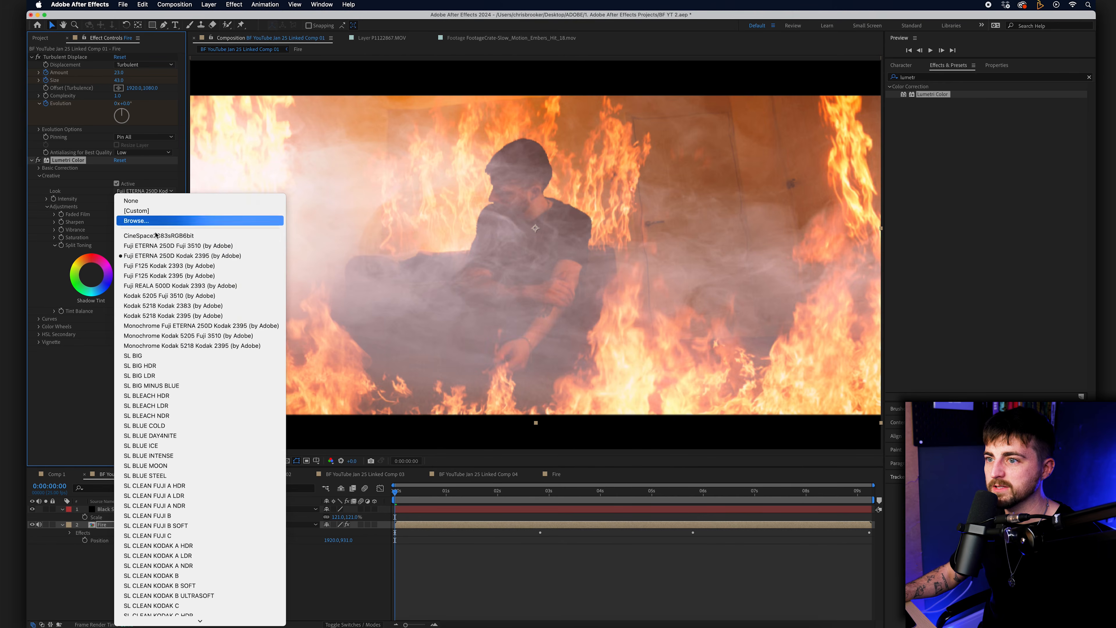
left_click(169, 296)
left_click(141, 194)
left_click(145, 375)
Preview the look and set Lumetri Color's Contrast to 150 and Temperature to 31
key("space")
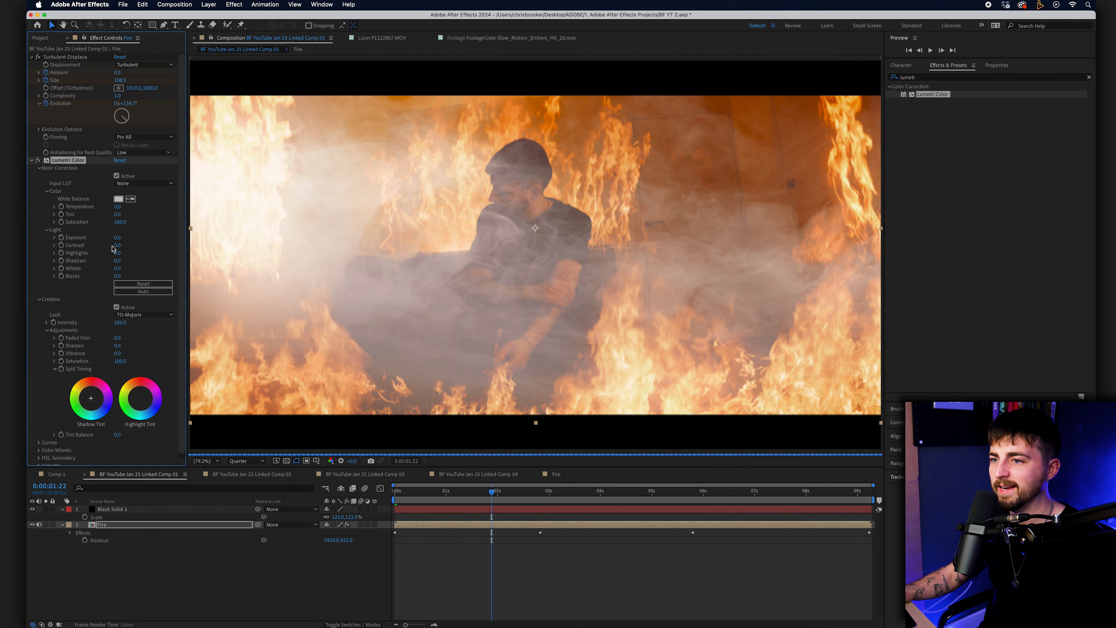
left_click_drag(119, 249, 149, 251)
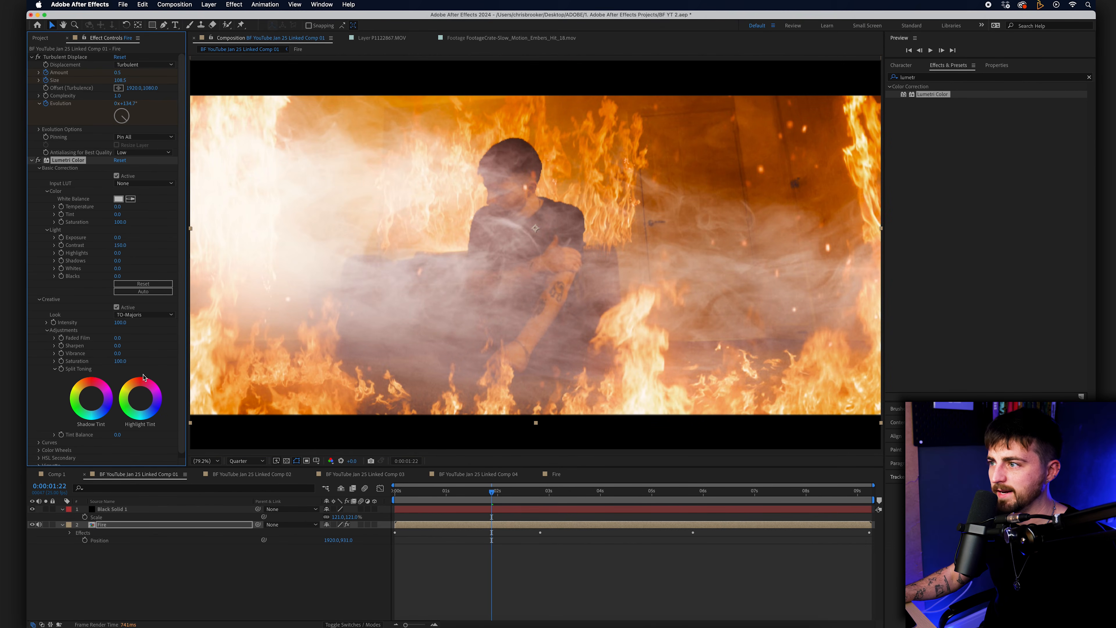
scroll(163, 367, "down", 1)
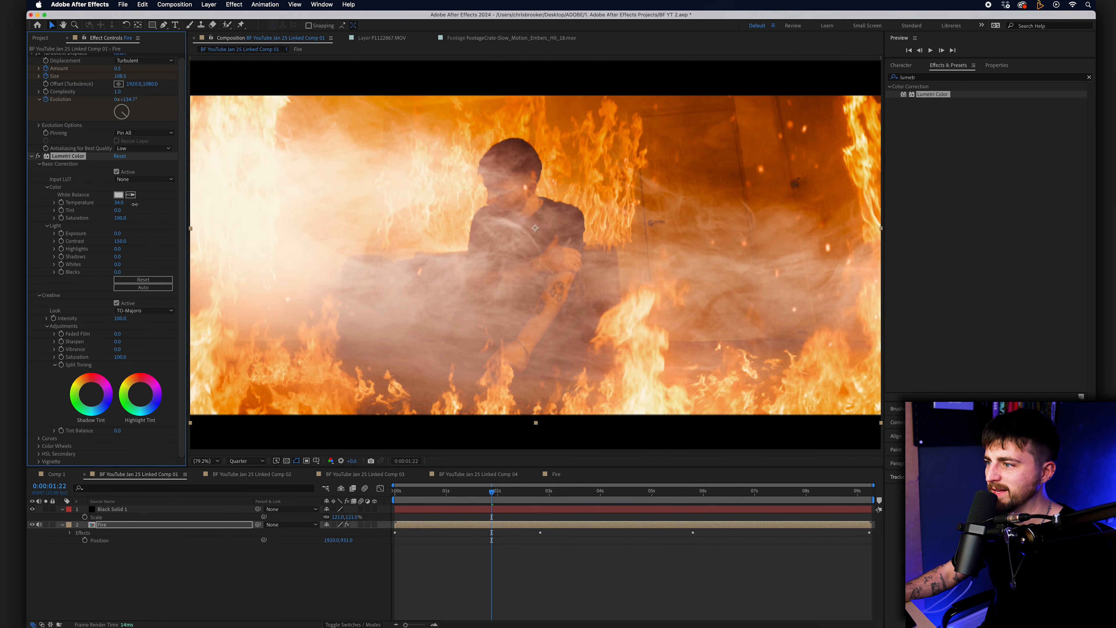
Apply the Levels effect directly above Lumetri Color on the Fire layer and lower its Gamma to about 0.8
left_click(923, 78)
type("leve")
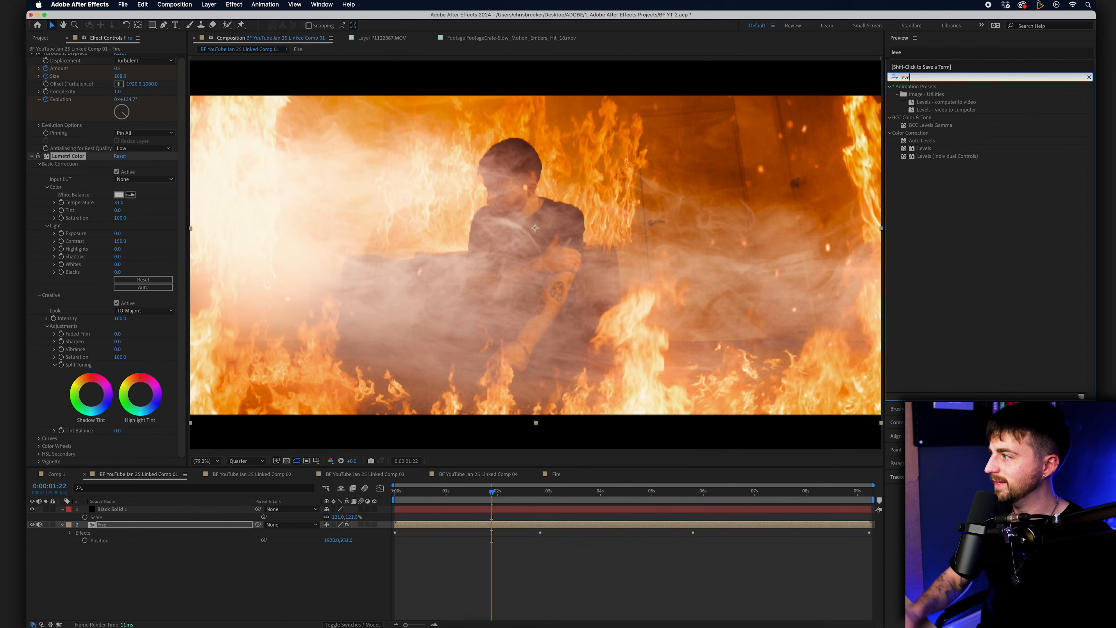
left_click_drag(924, 149, 68, 142)
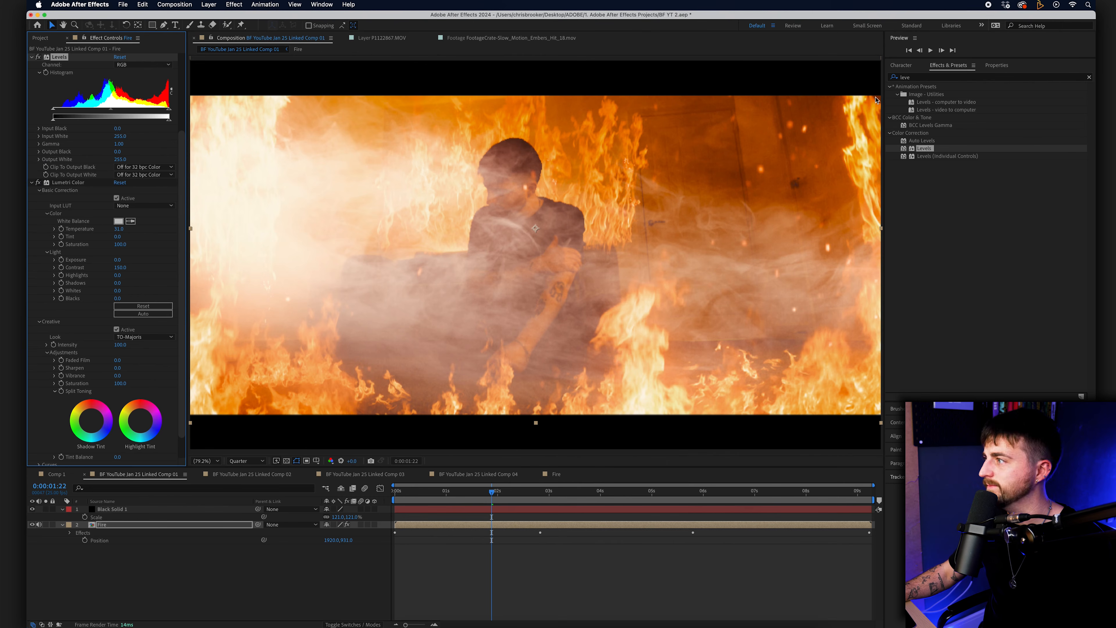
left_click_drag(118, 143, 112, 143)
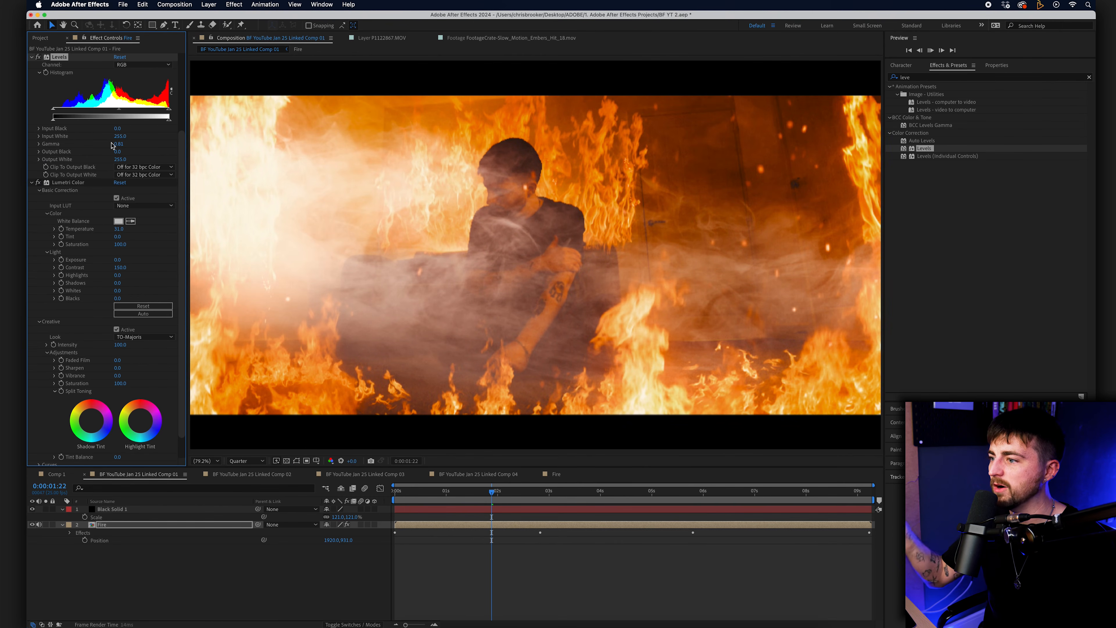
scroll(111, 145, "down", 2)
scroll(344, 303, "up", 2)
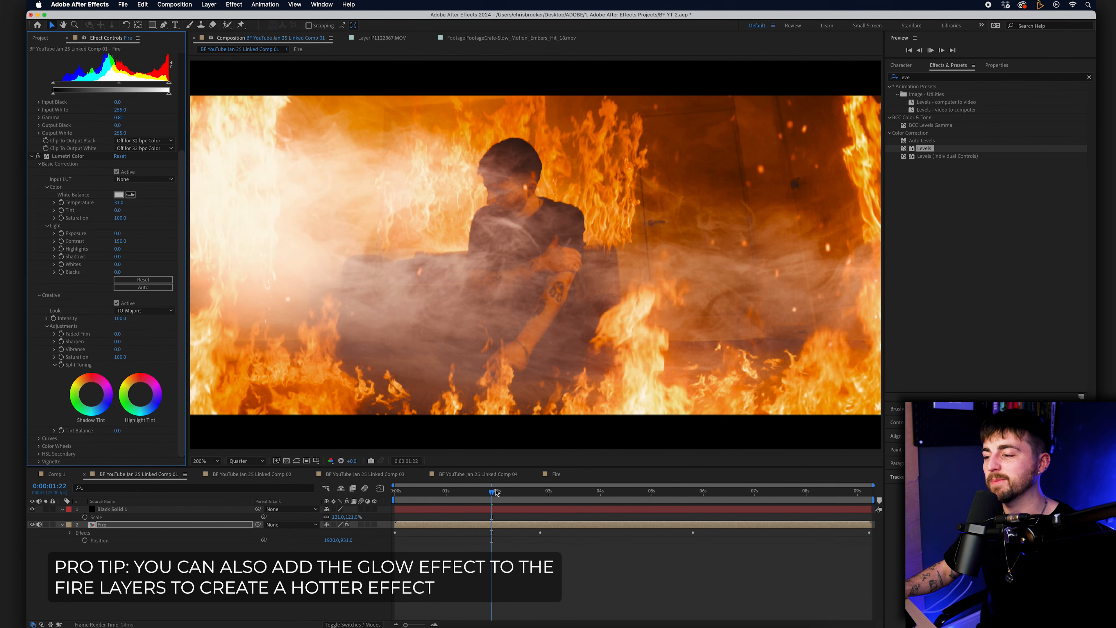
Preview the graded composition from the first frame with the whole frame fitted in view
left_click_drag(497, 492, 171, 498)
left_click(207, 462)
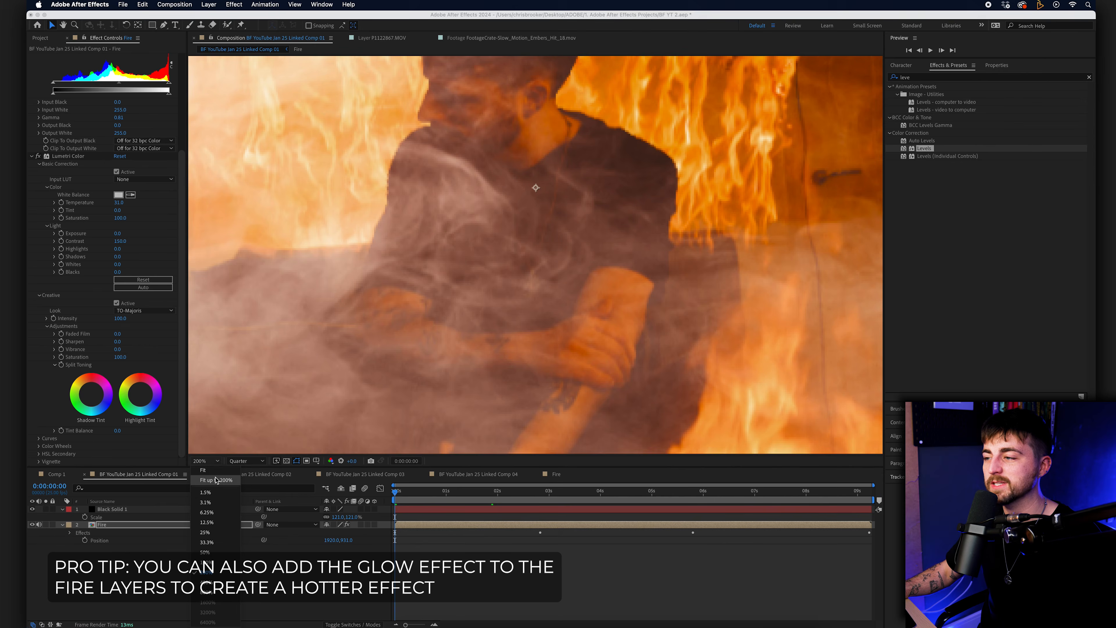
left_click(216, 478)
key("space")
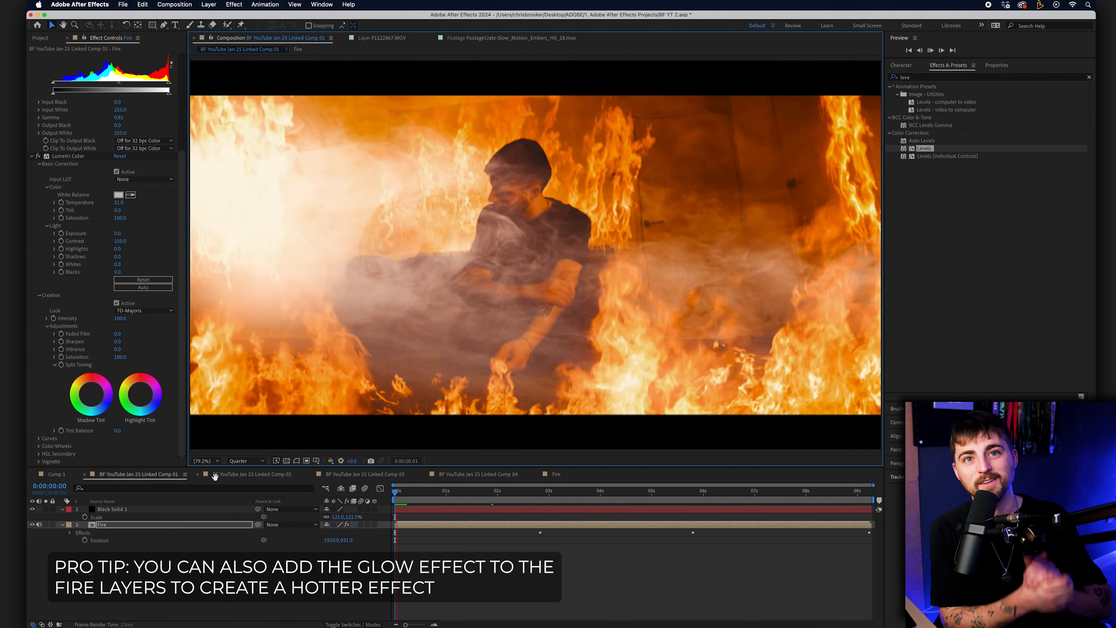